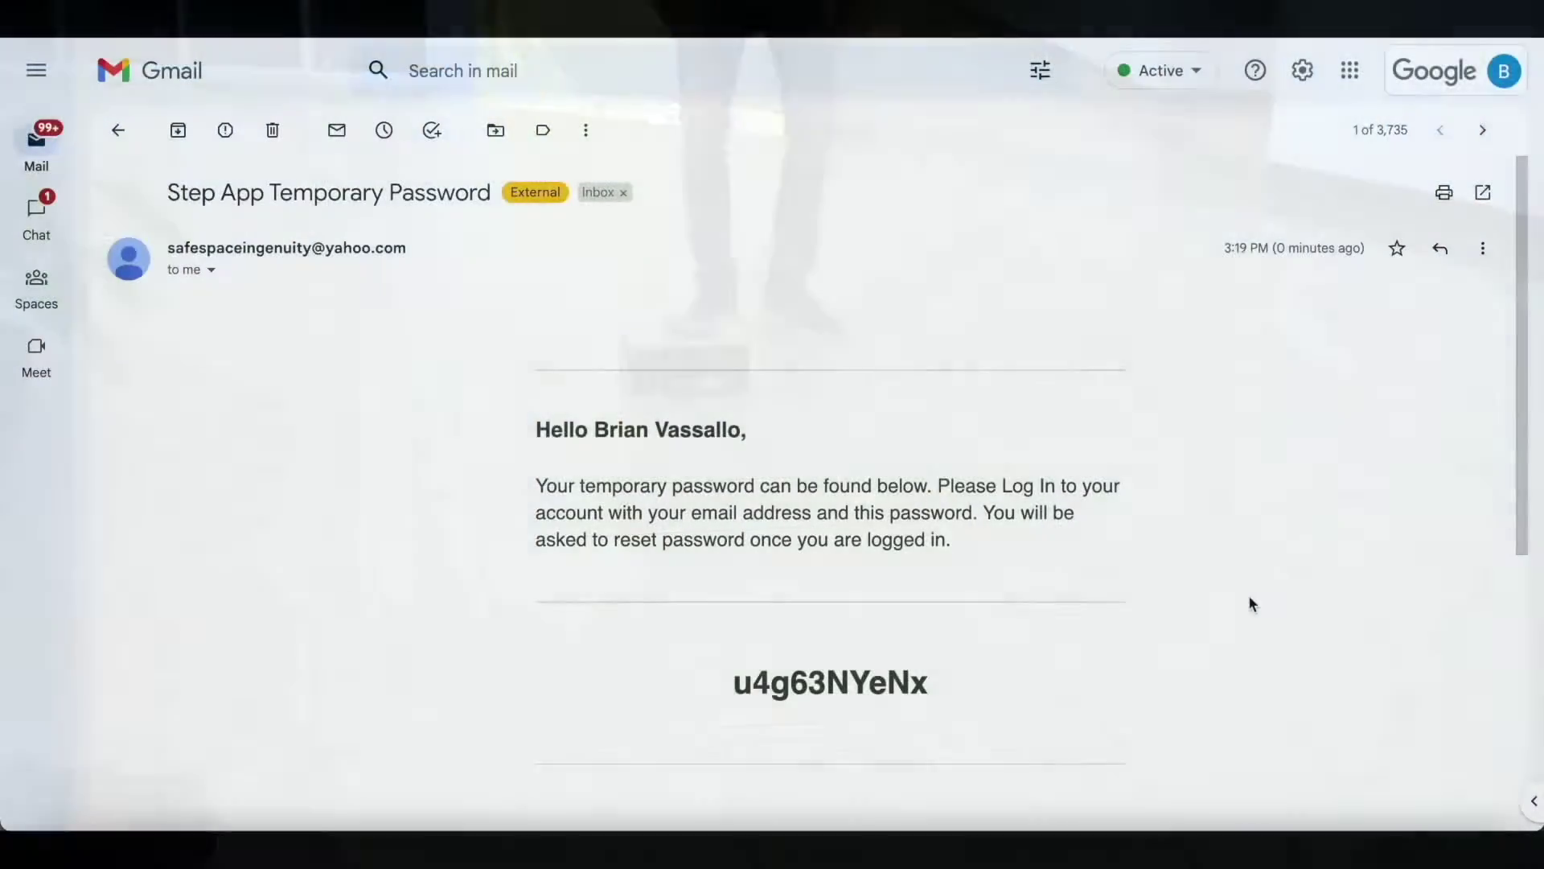
Step: Select and copy the temporary password from the Step App Temporary Password email
scroll(1248, 601, "down", 3)
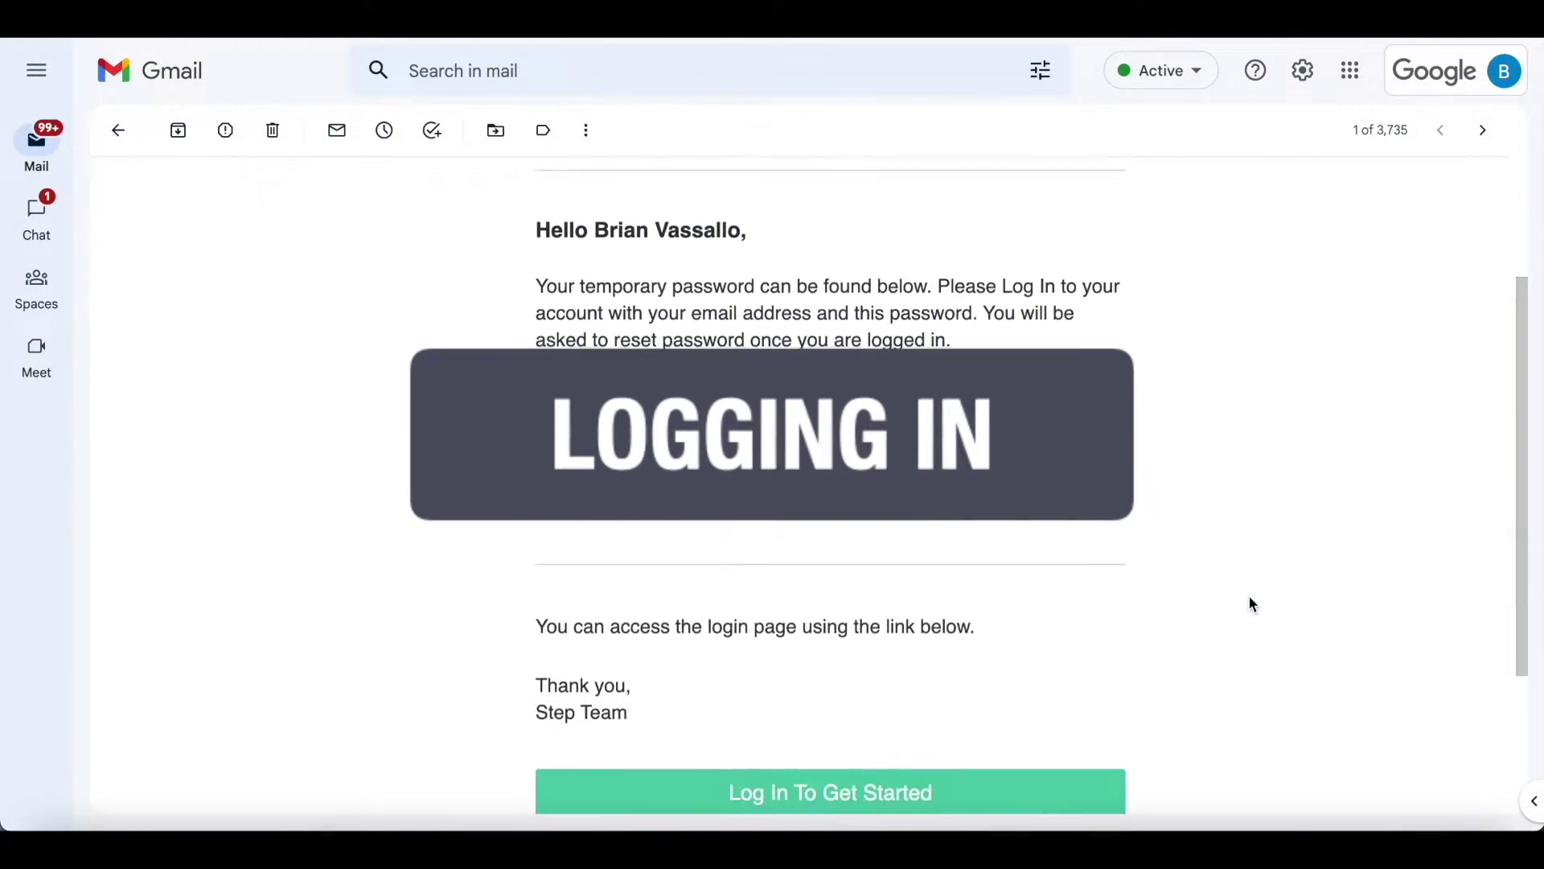
scroll(1249, 598, "down", 1)
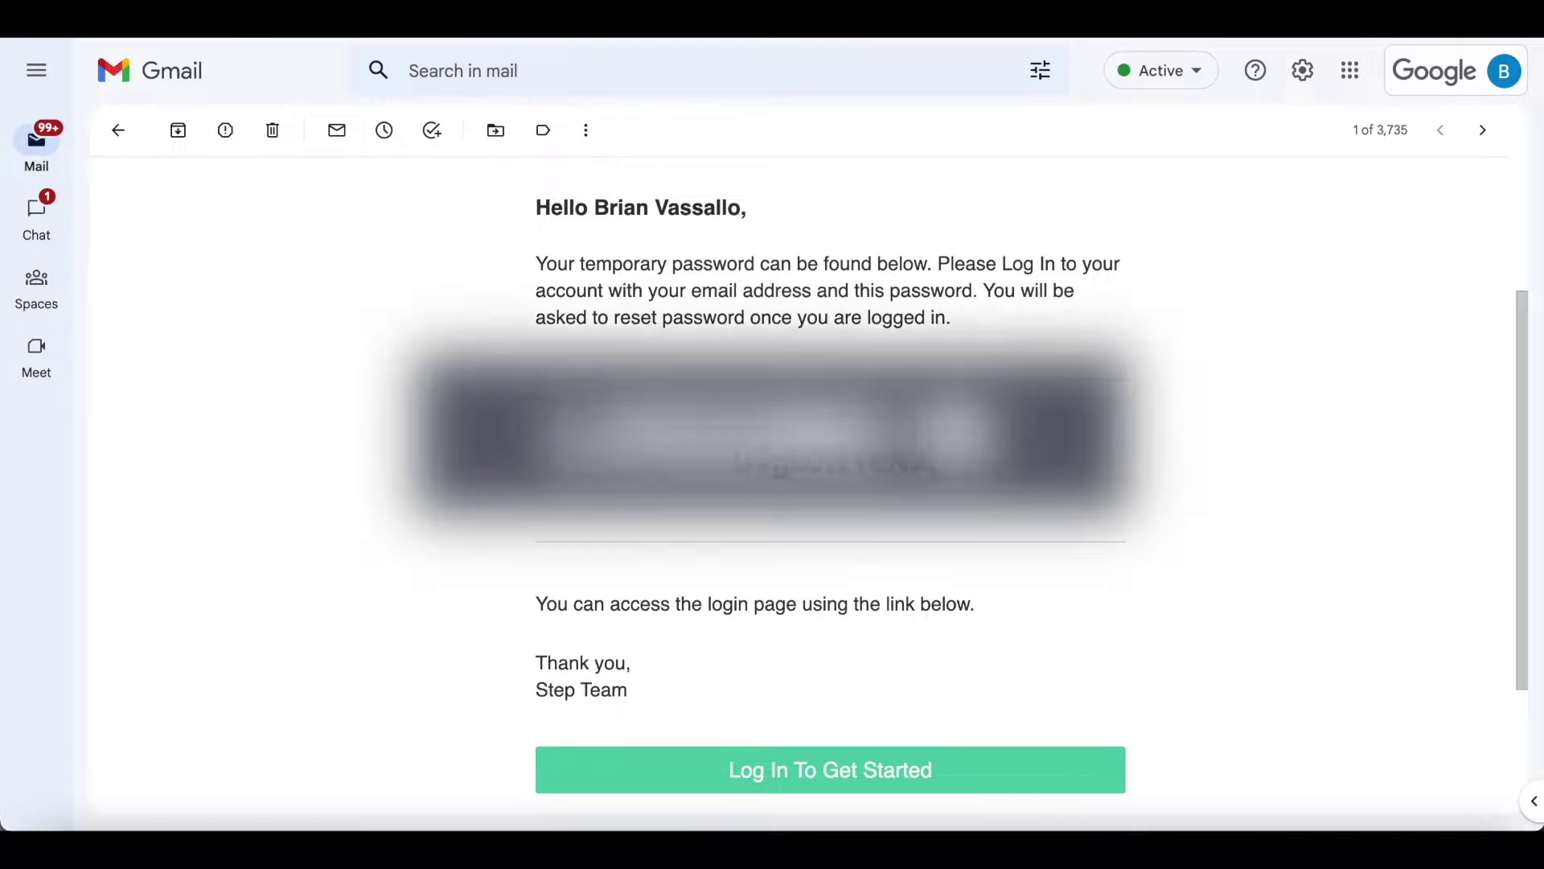
left_click_drag(930, 461, 736, 464)
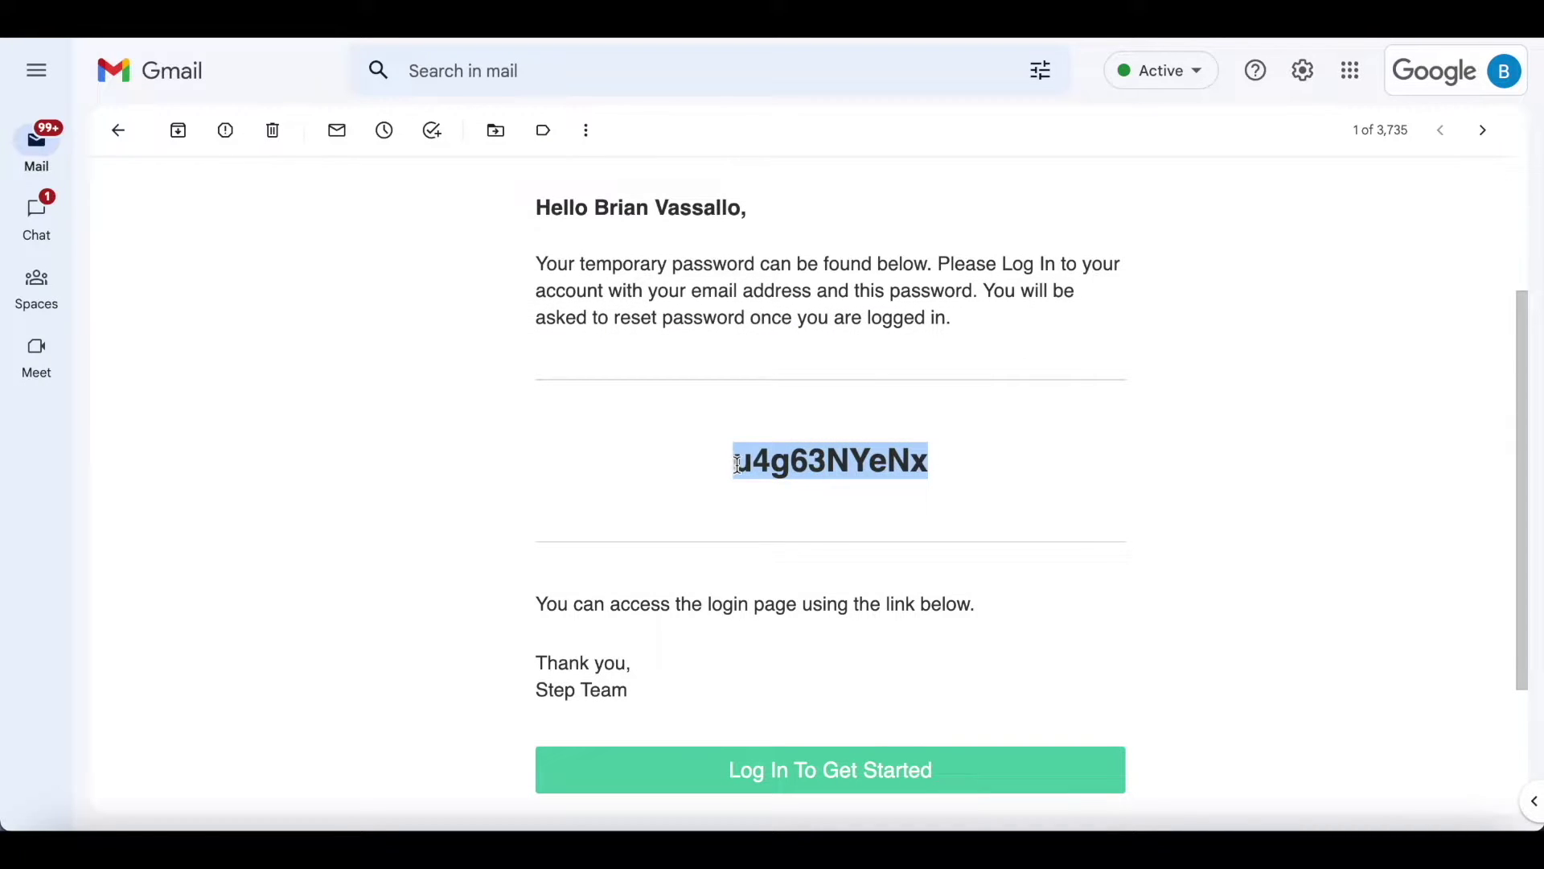
left_click(822, 584)
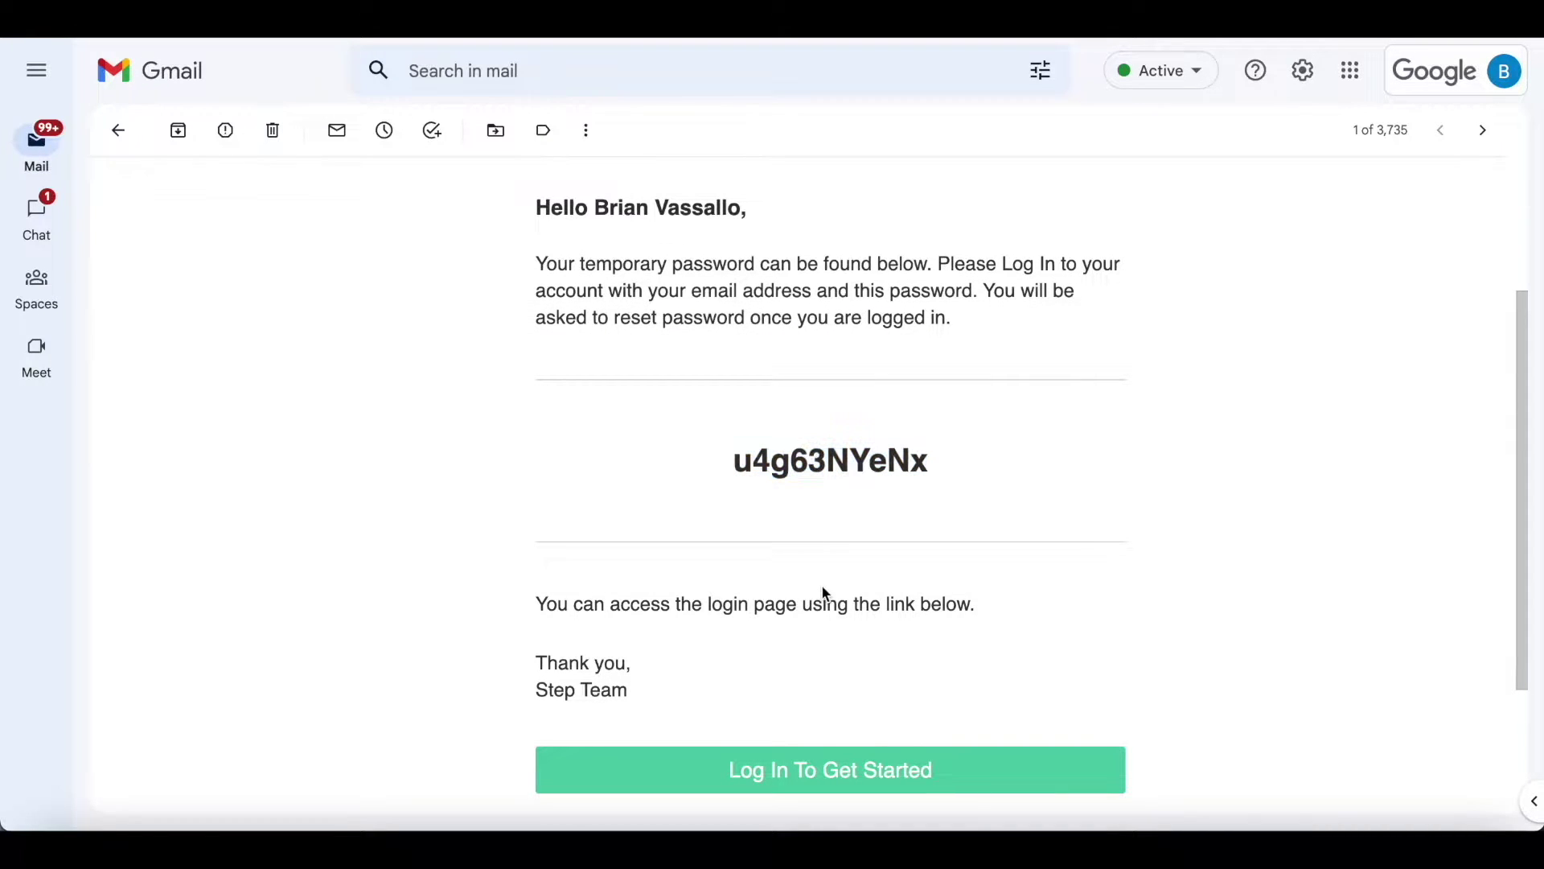
Step: Open the Step login page from the email and log in with the saved temporary credentials
left_click(853, 774)
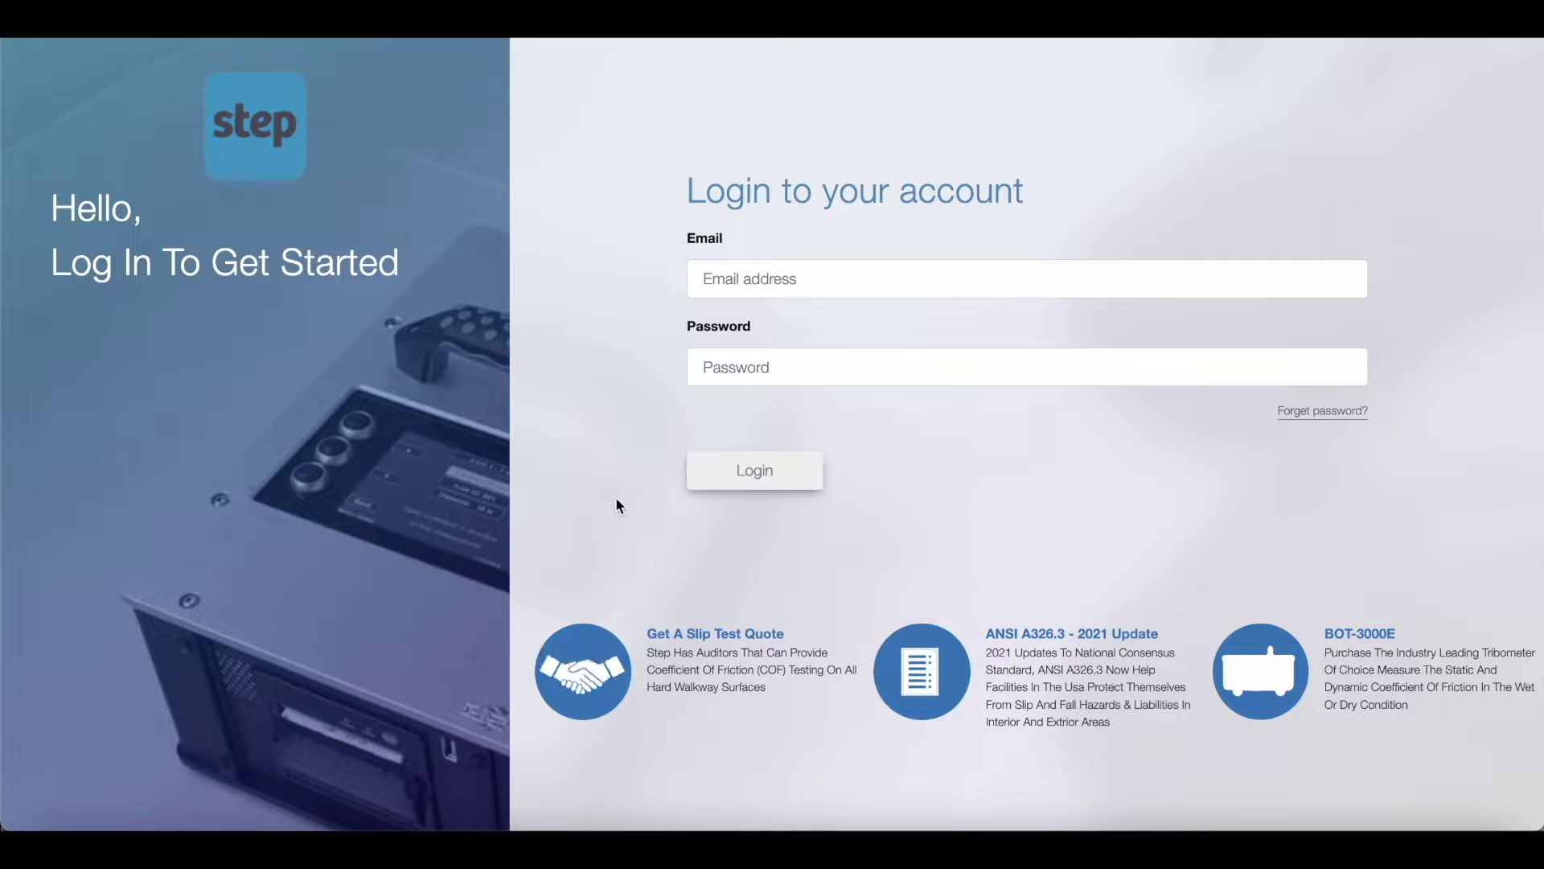
left_click(749, 278)
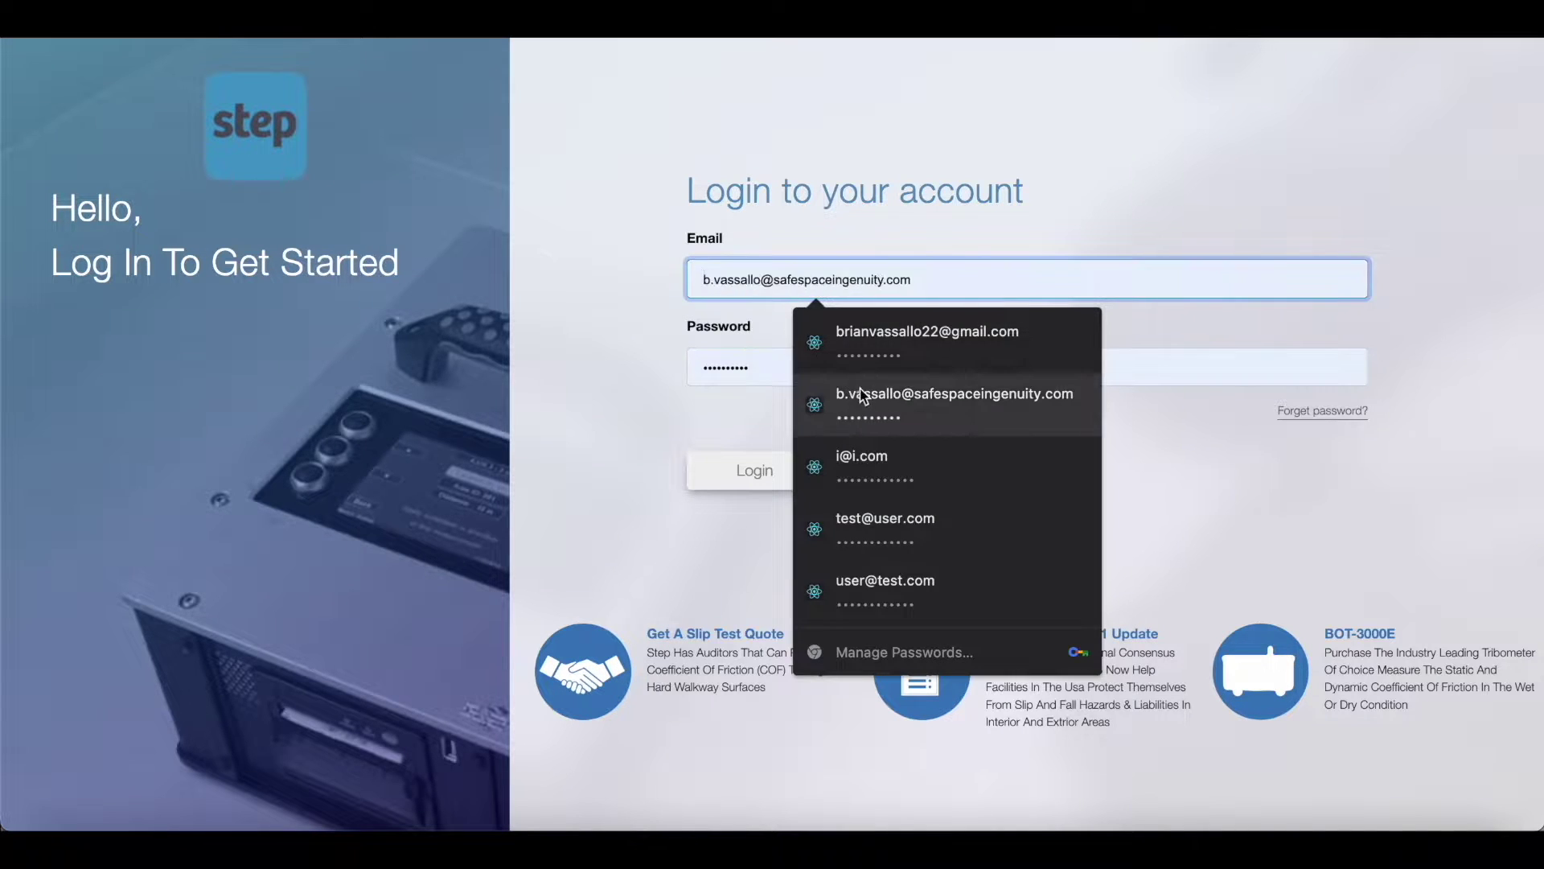
left_click(822, 381)
left_click(822, 380)
key("Escape")
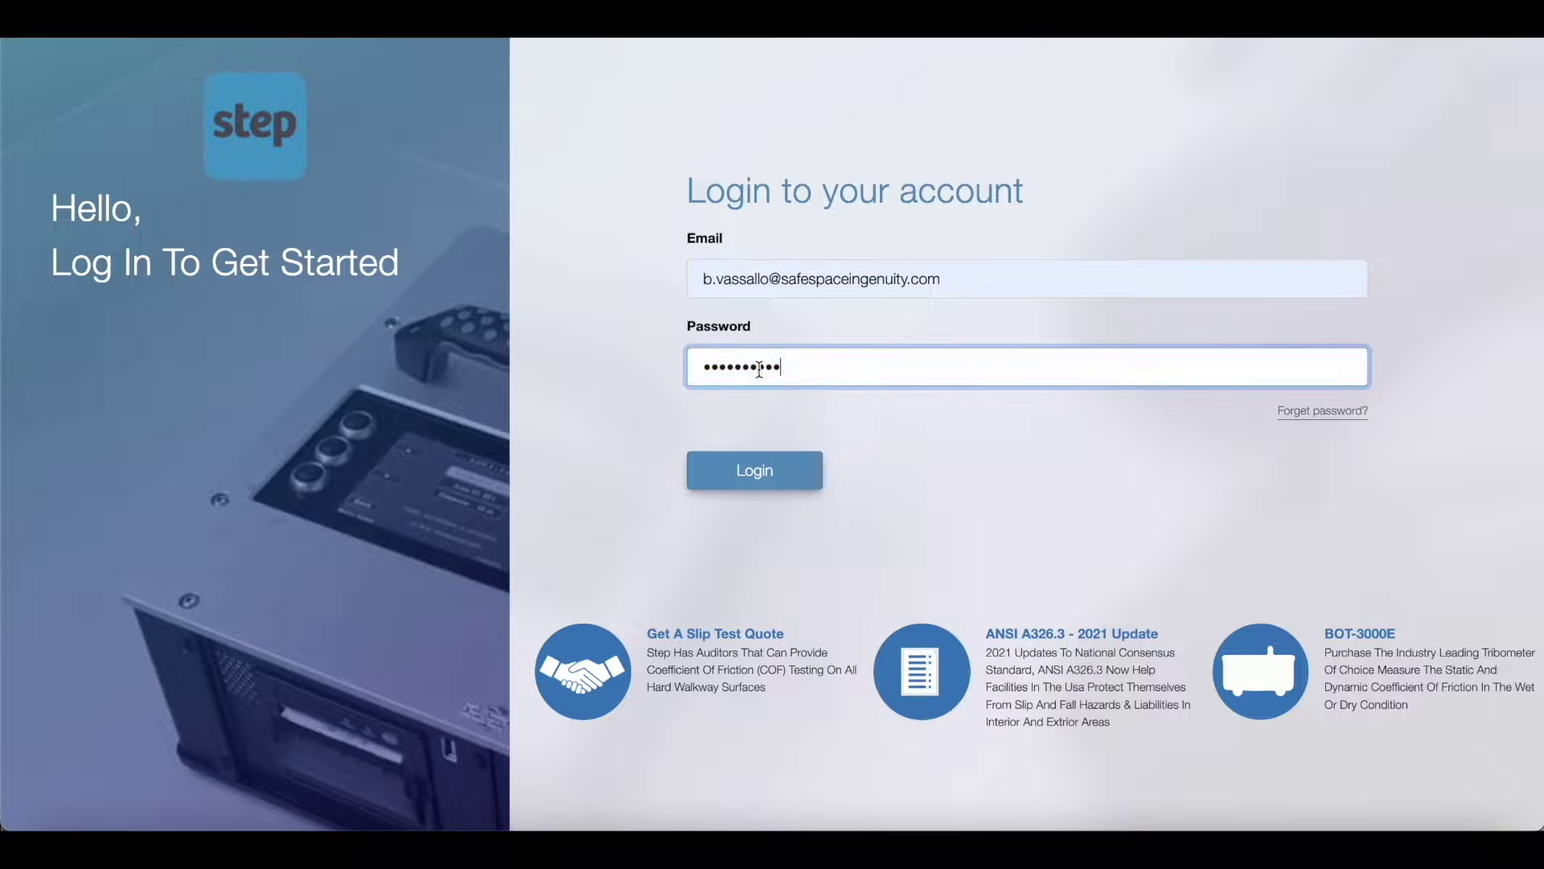
left_click(772, 470)
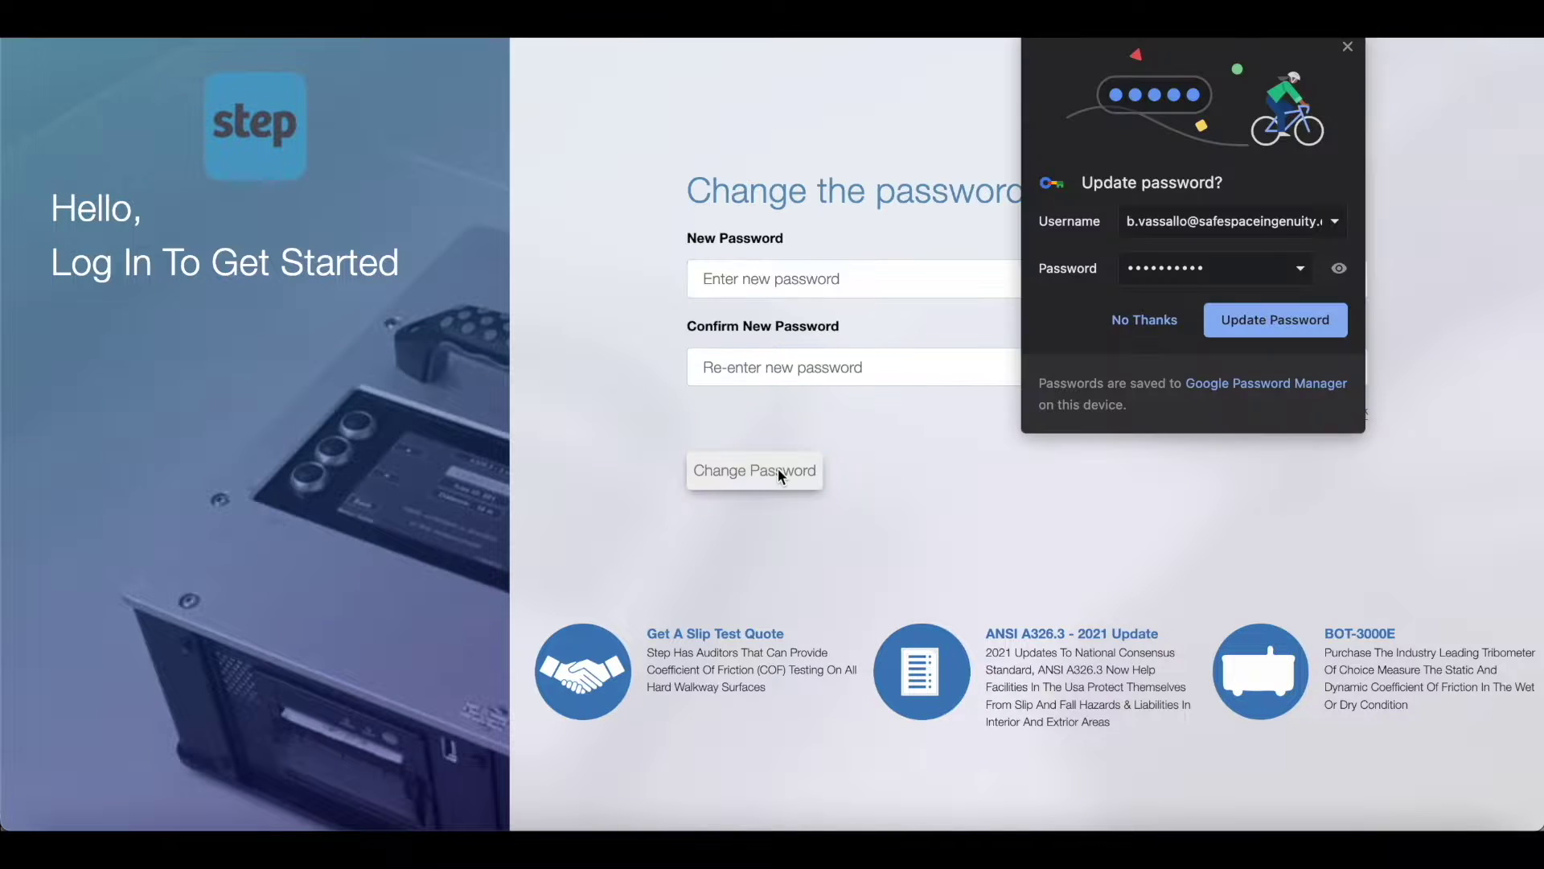
left_click(1137, 322)
Step: Enter and confirm a new account password, then submit the change
left_click(997, 282)
type("••")
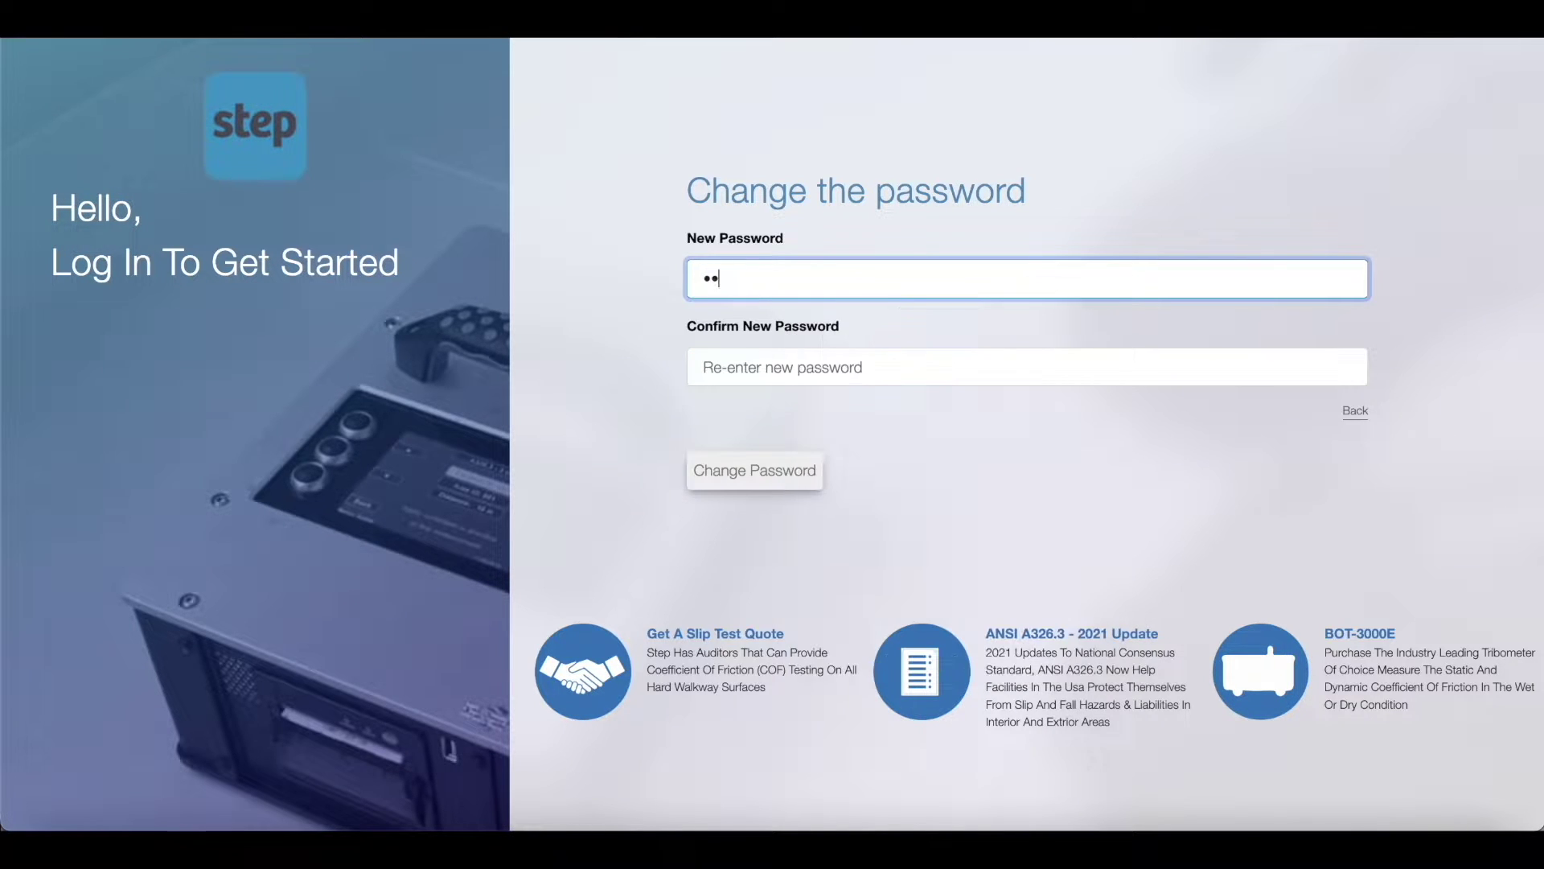
type("•••••••••")
left_click(1026, 366)
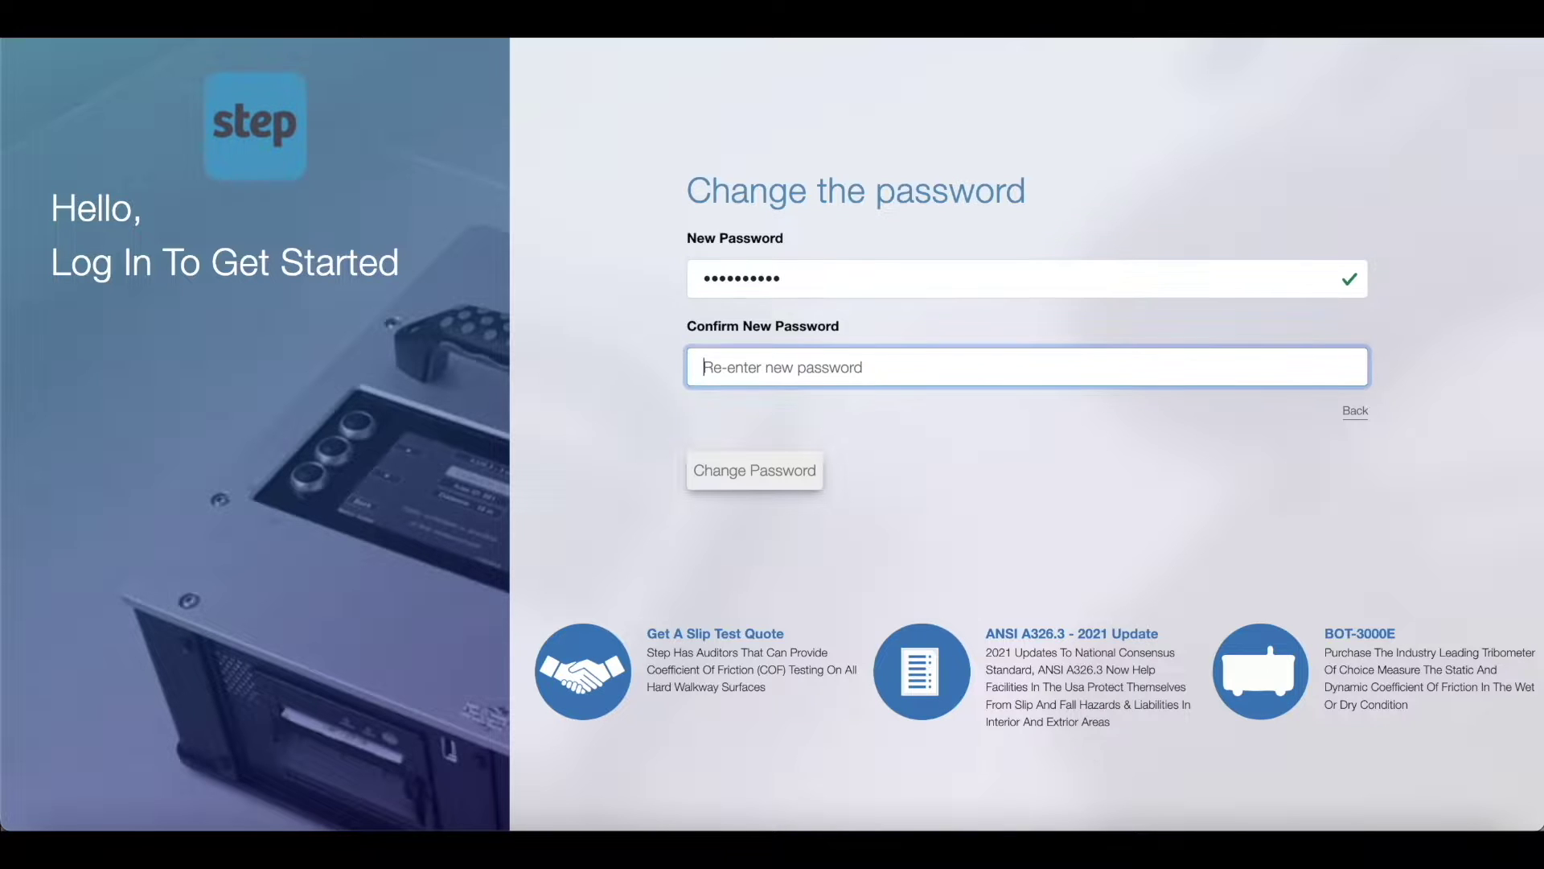
type("•••••••••")
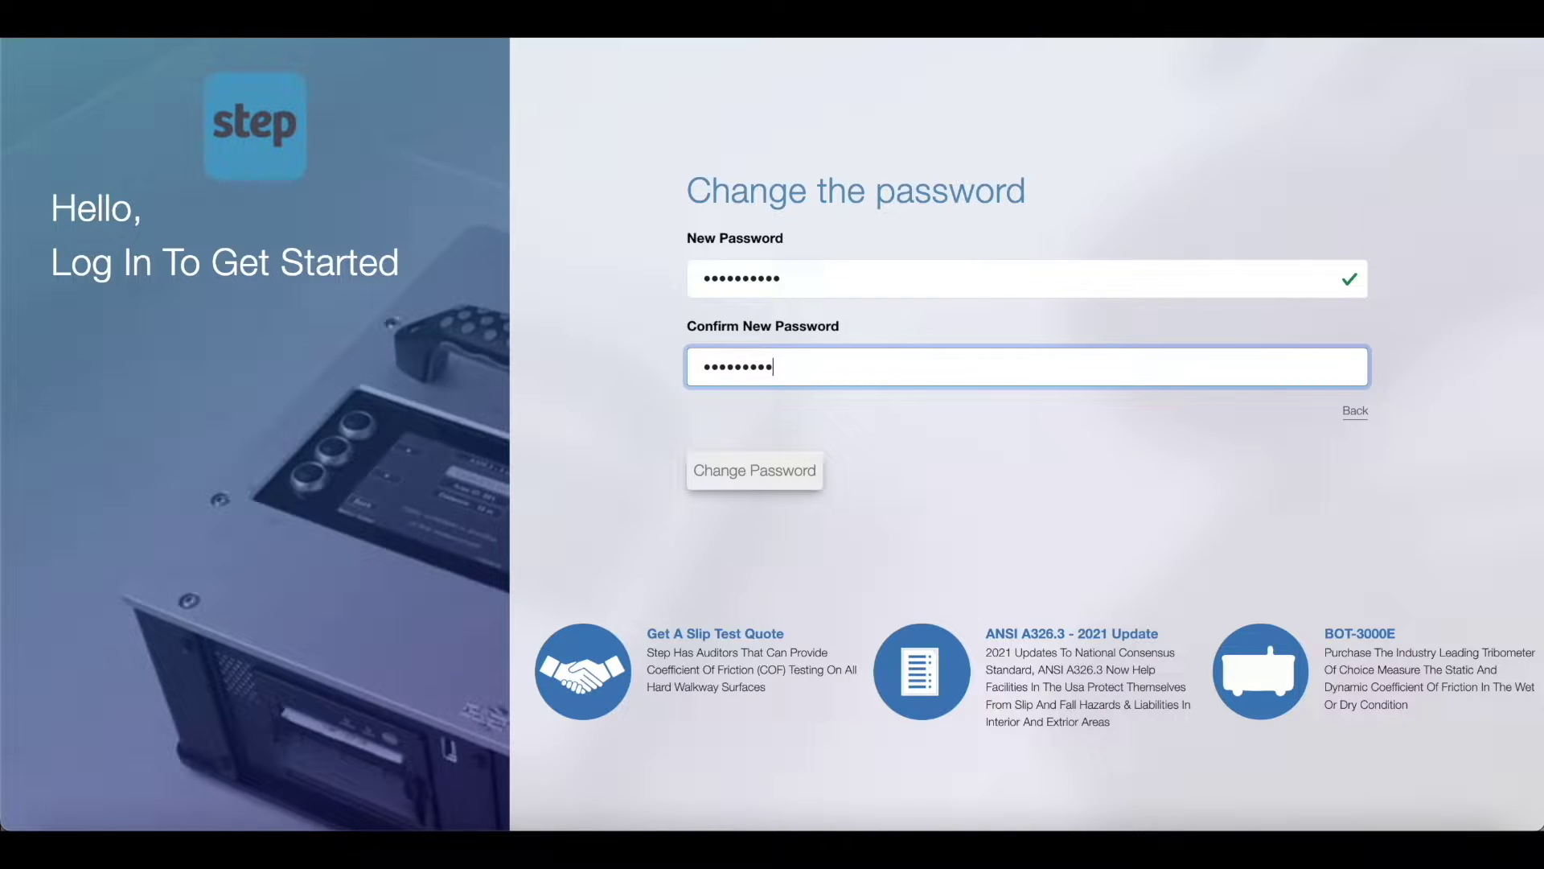
type("••")
left_click(786, 483)
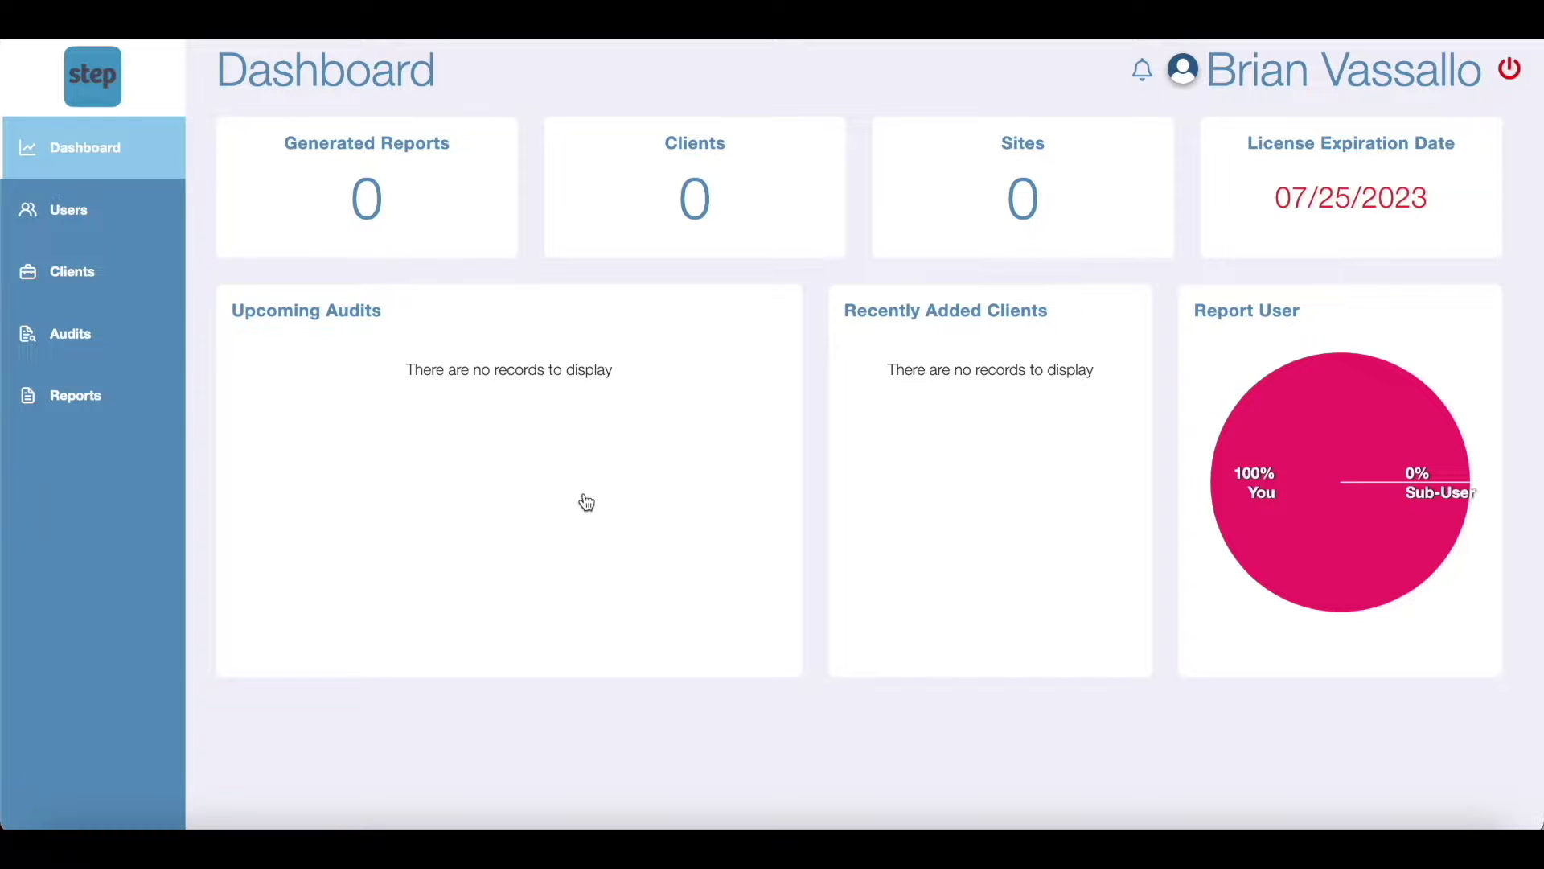
Step: Open the account owner's own row from the Users list
left_click(134, 214)
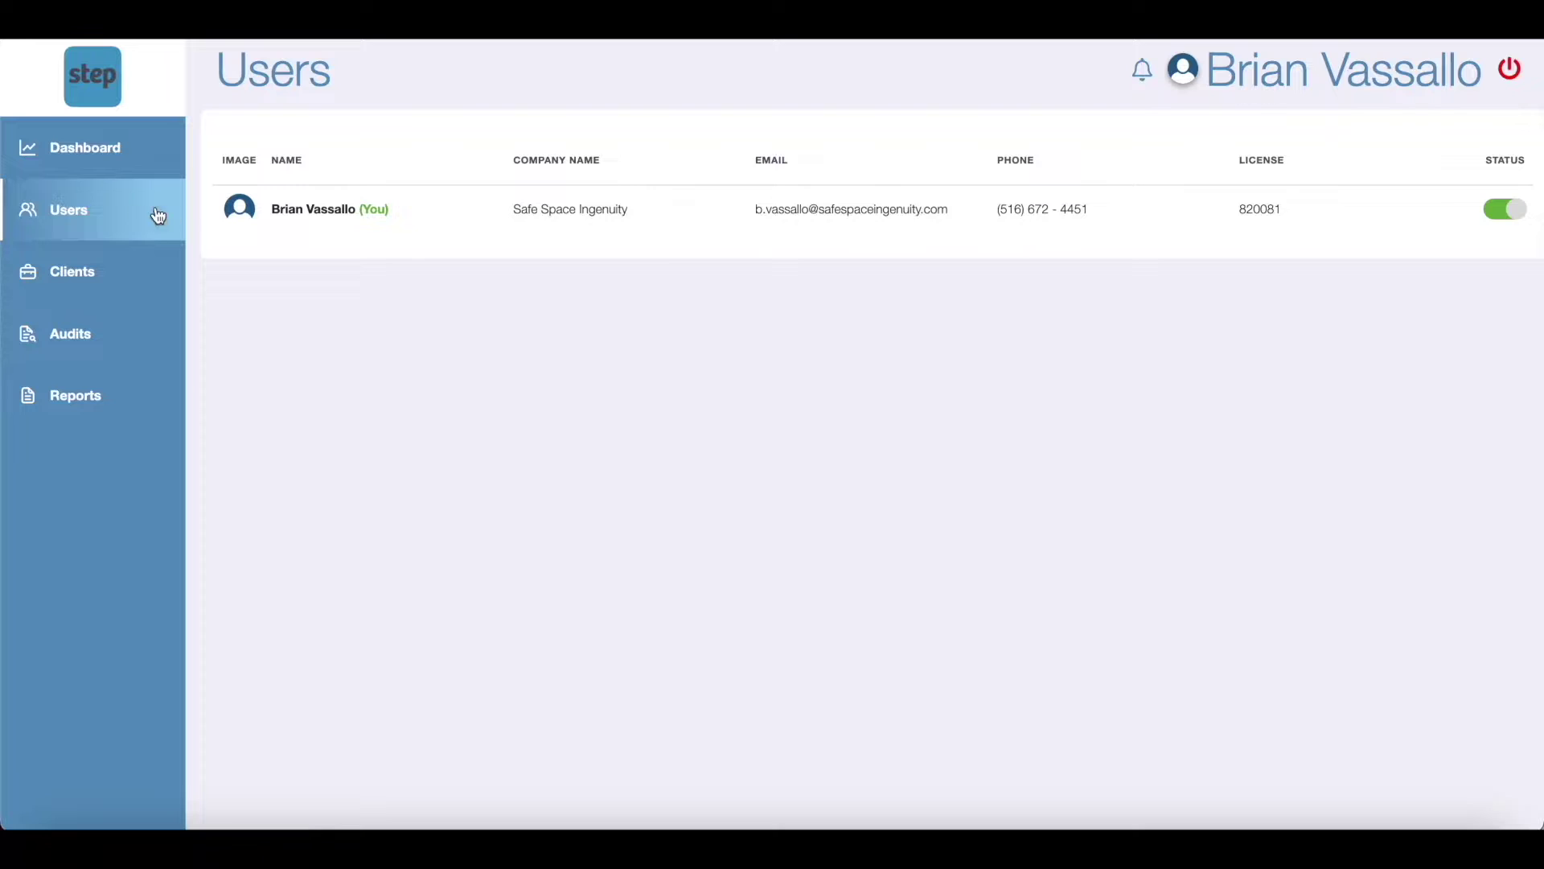
left_click(422, 212)
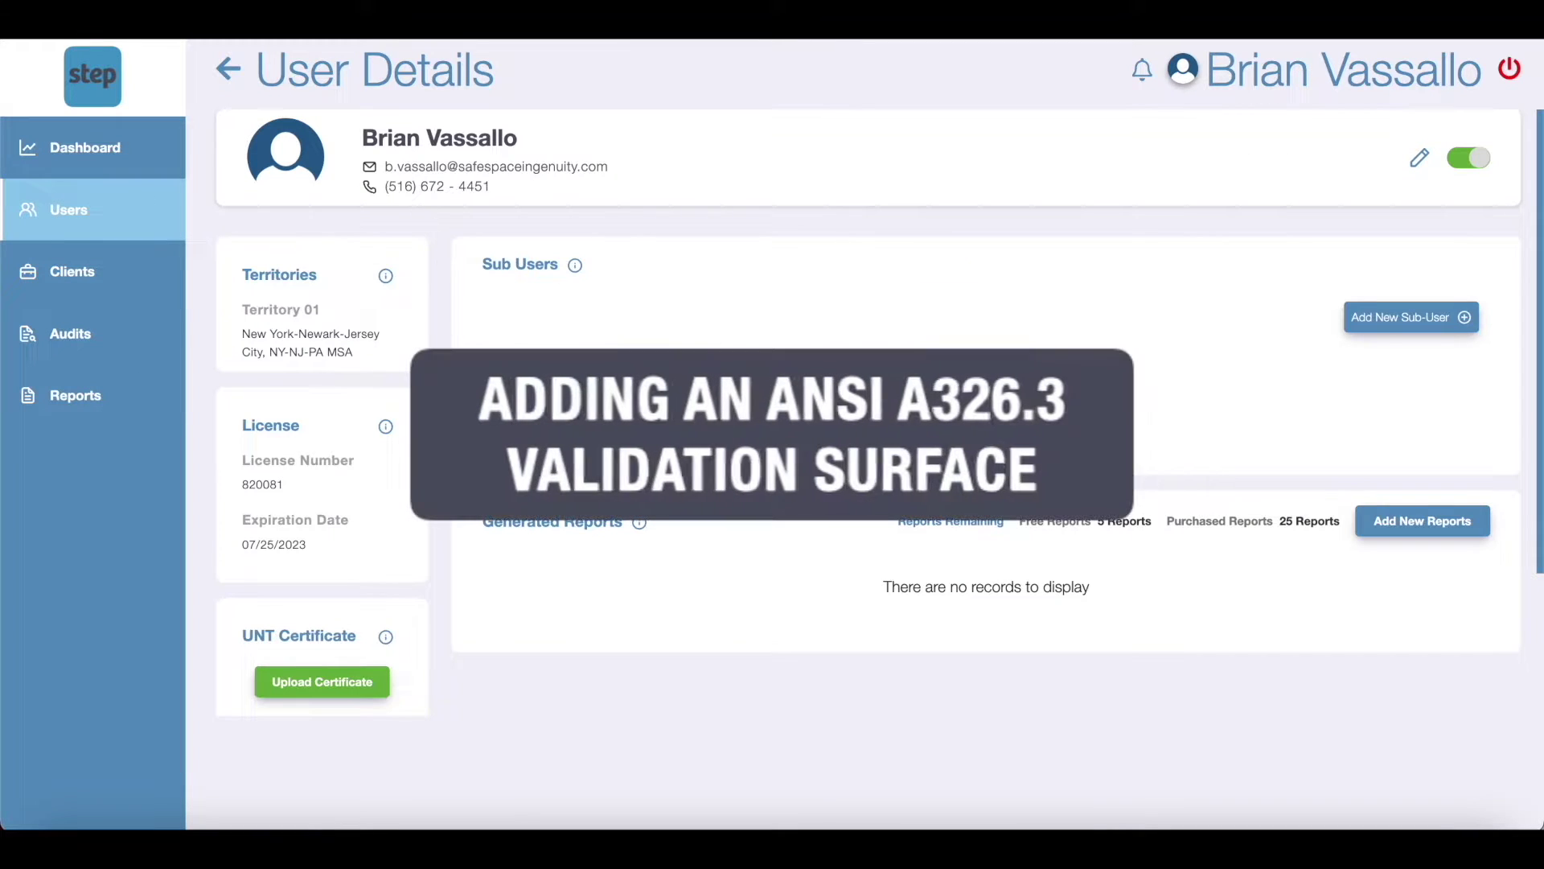
Step: Save the validation surface info with serial W01183 and wet value 0.38
scroll(437, 552, "down", 3)
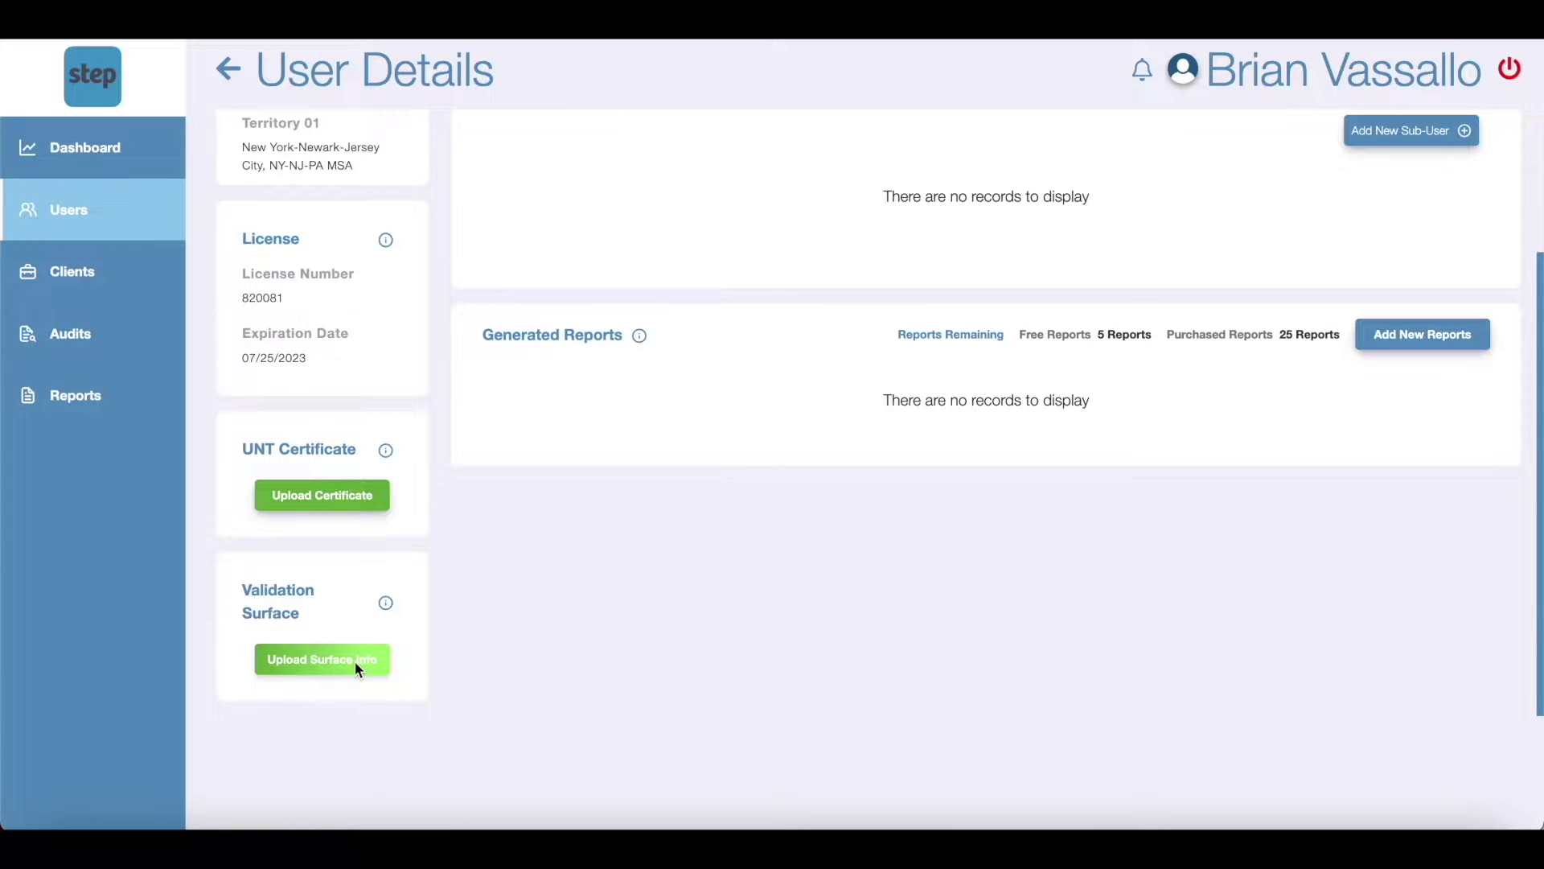
left_click(354, 661)
left_click(545, 189)
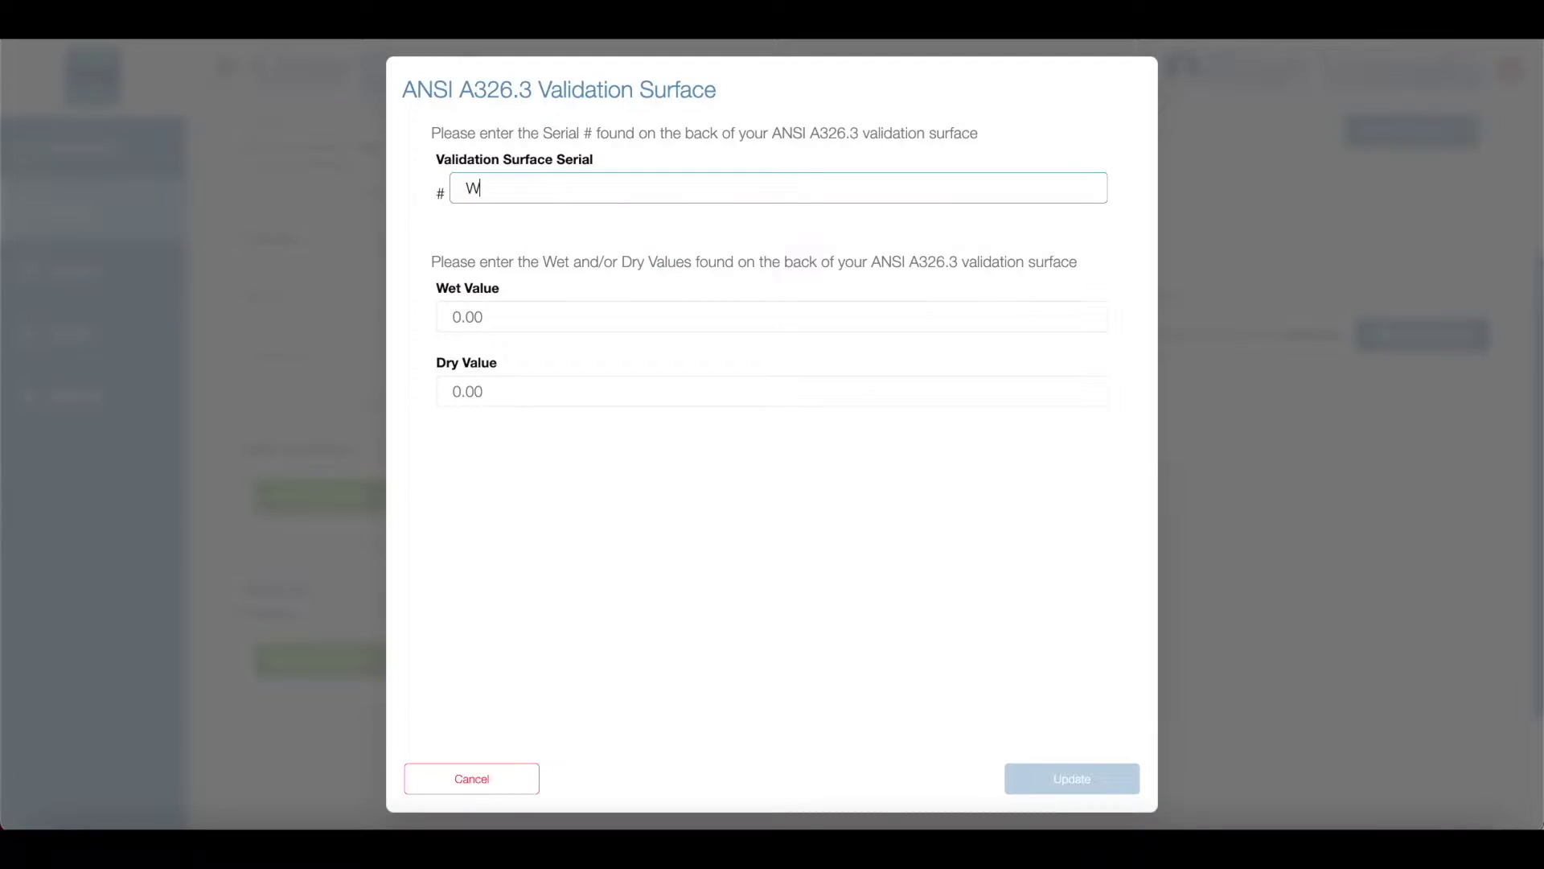
type("1183")
left_click(557, 315)
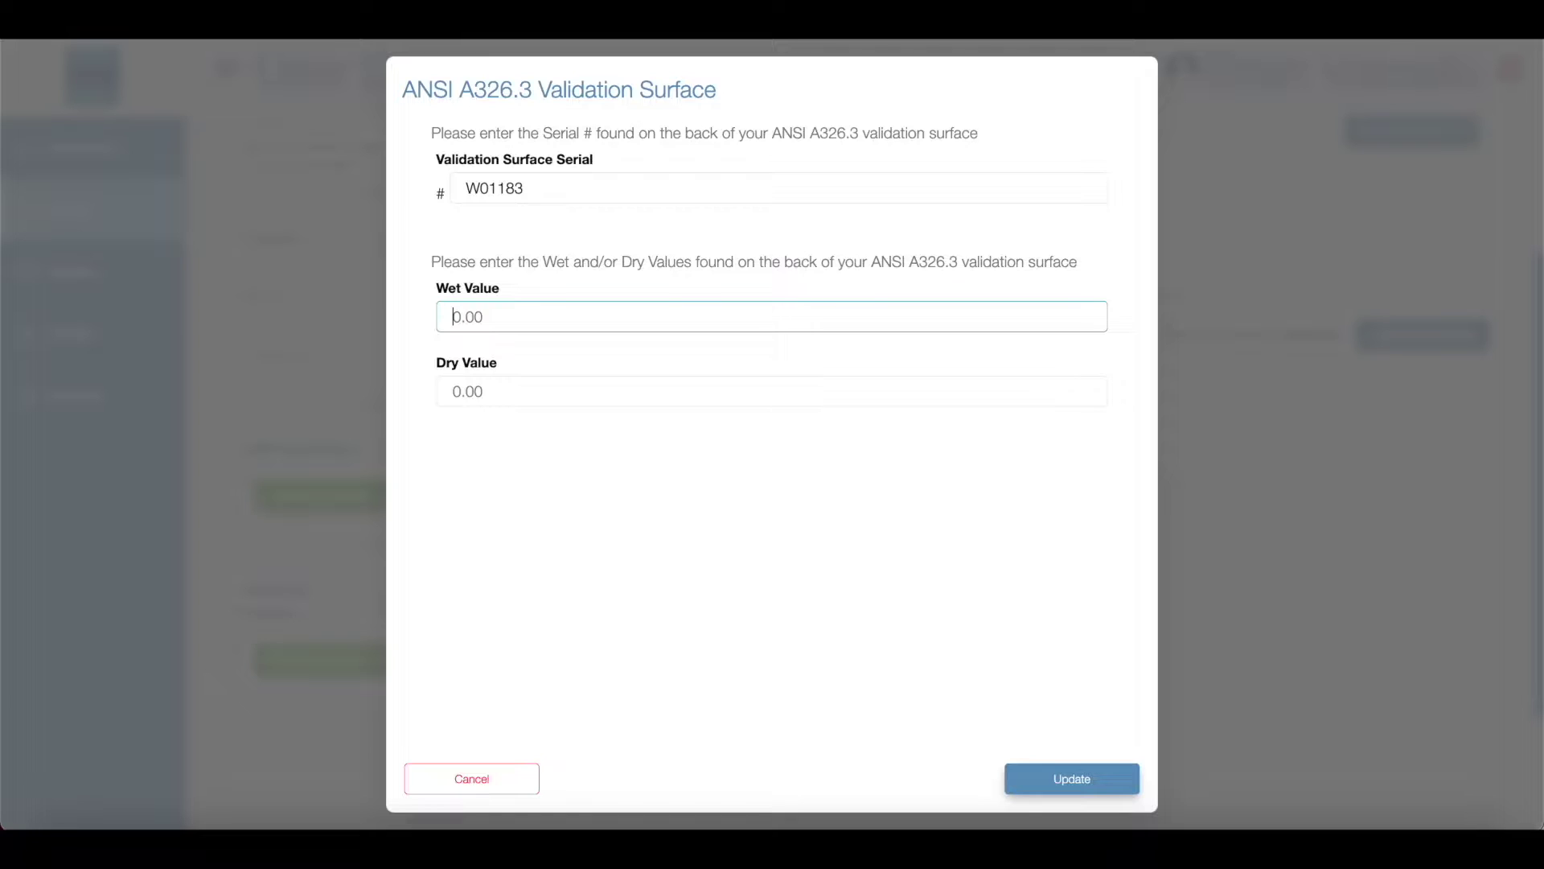
type("0.38")
left_click(559, 386)
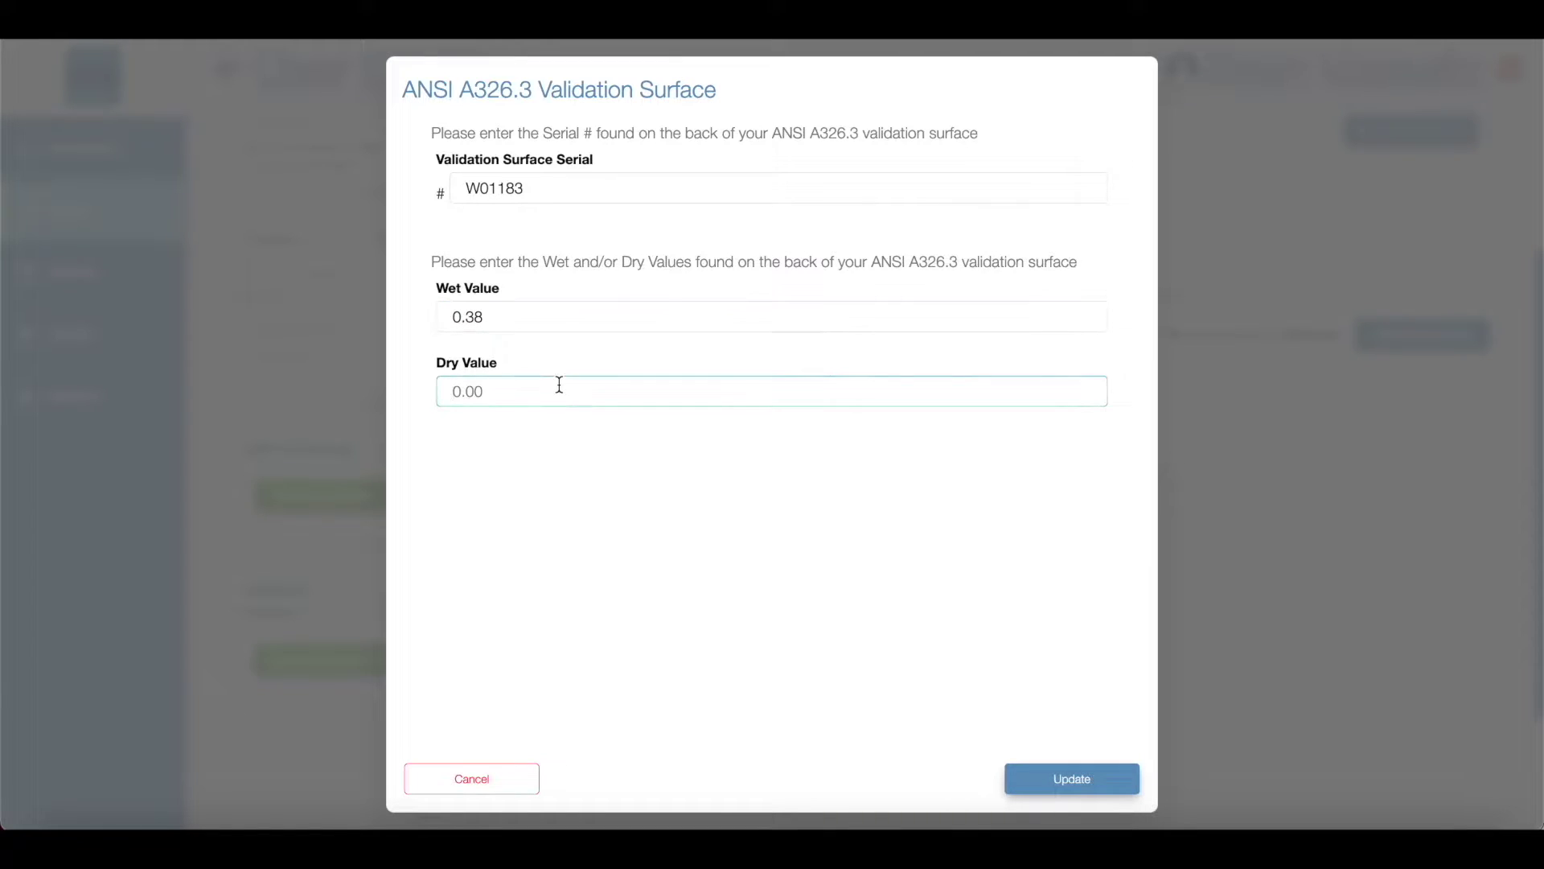
left_click(1068, 779)
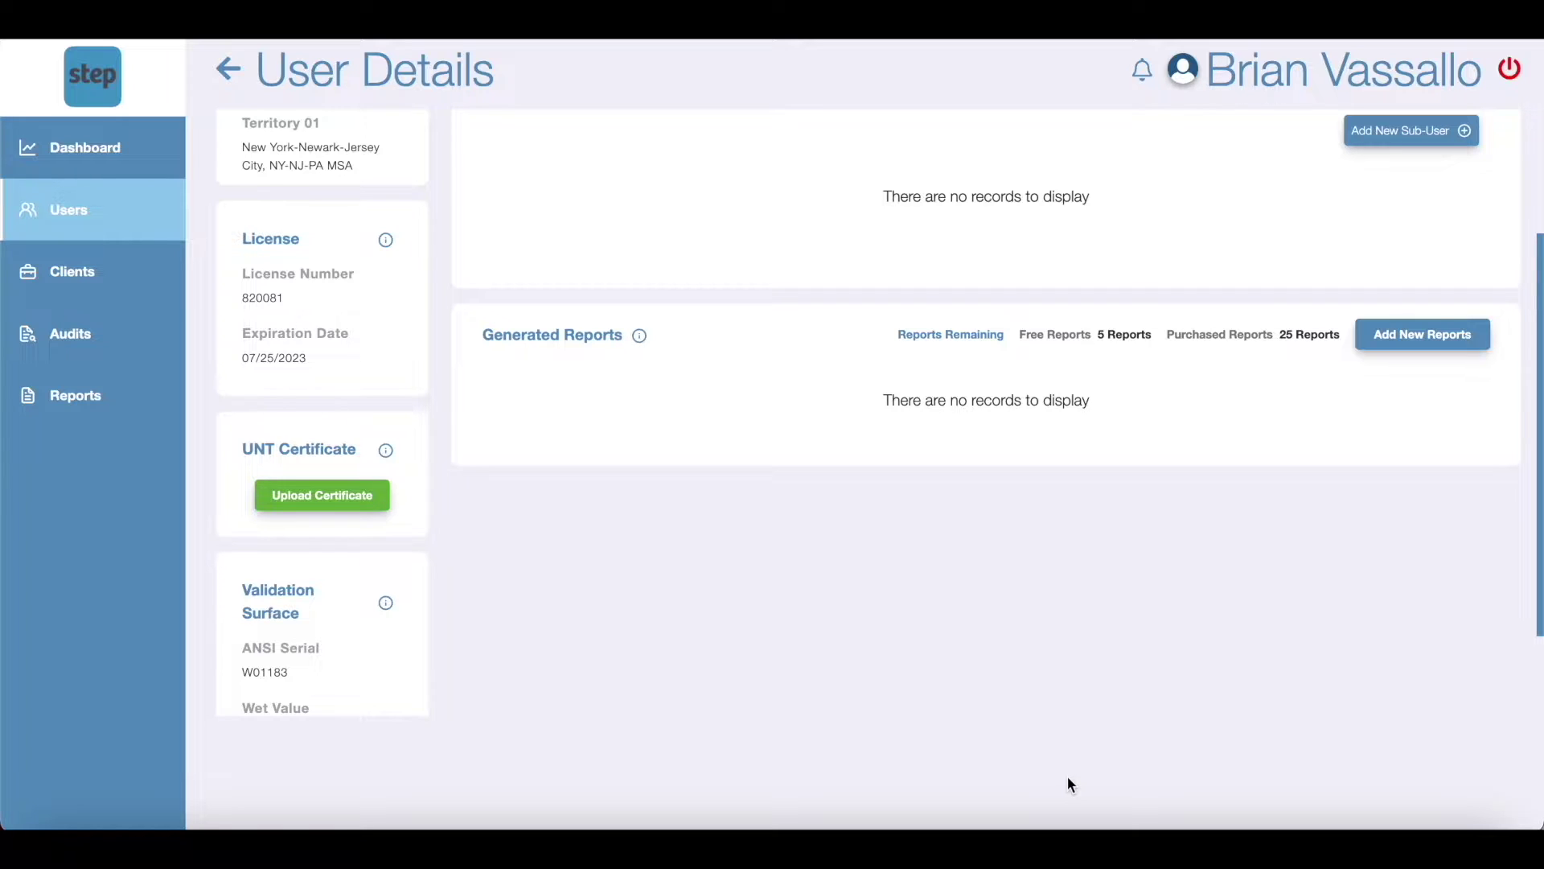
scroll(413, 659, "down", 3)
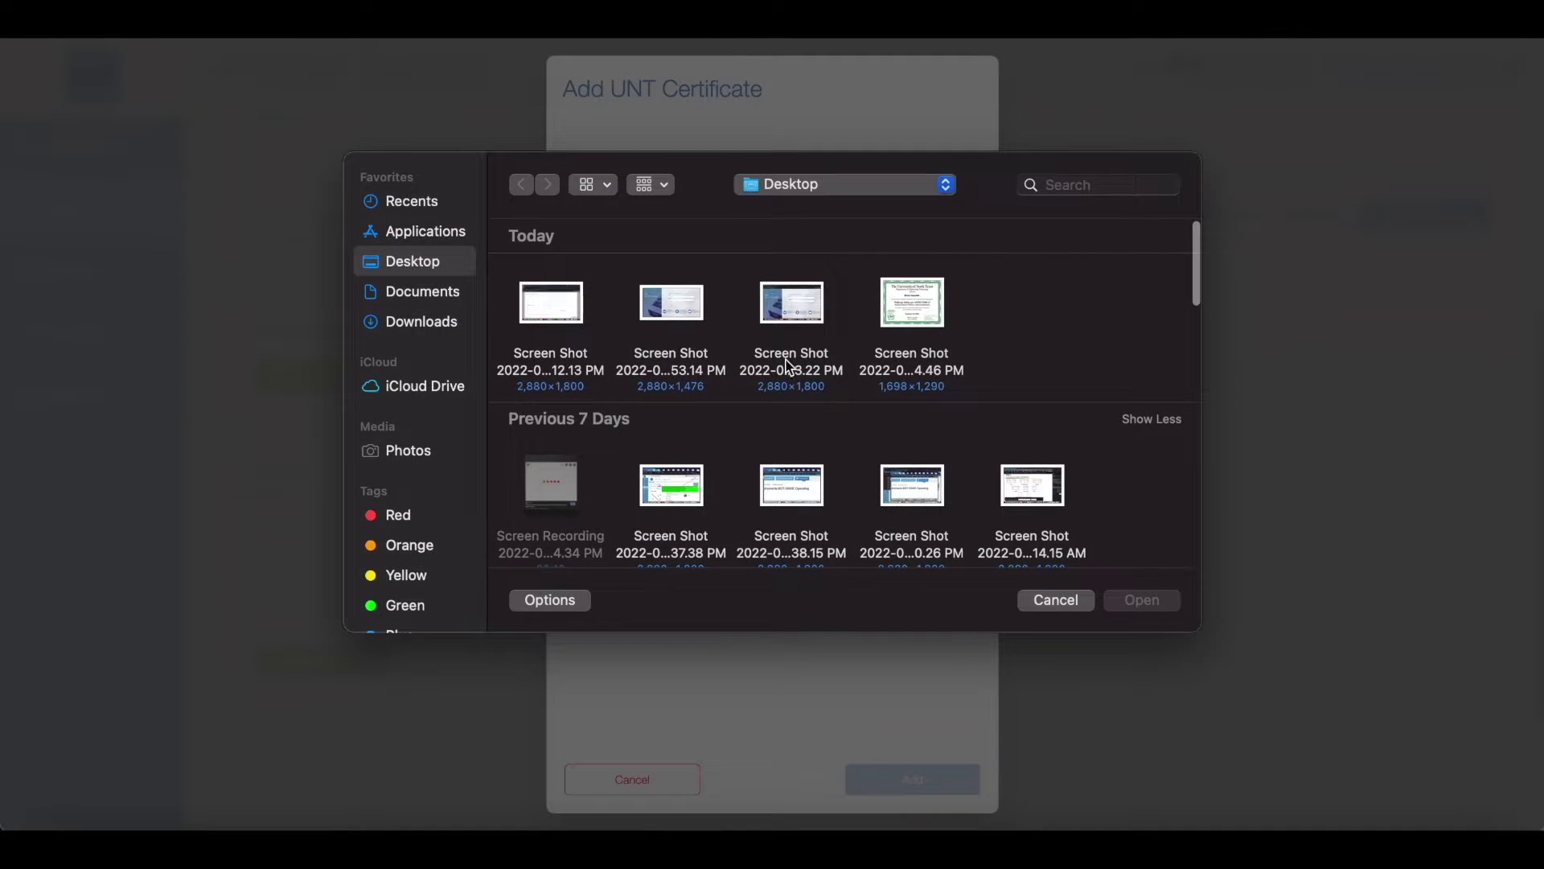
Step: Upload the UNT certificate screenshot to the profile and preview the certificate image
double_click(911, 304)
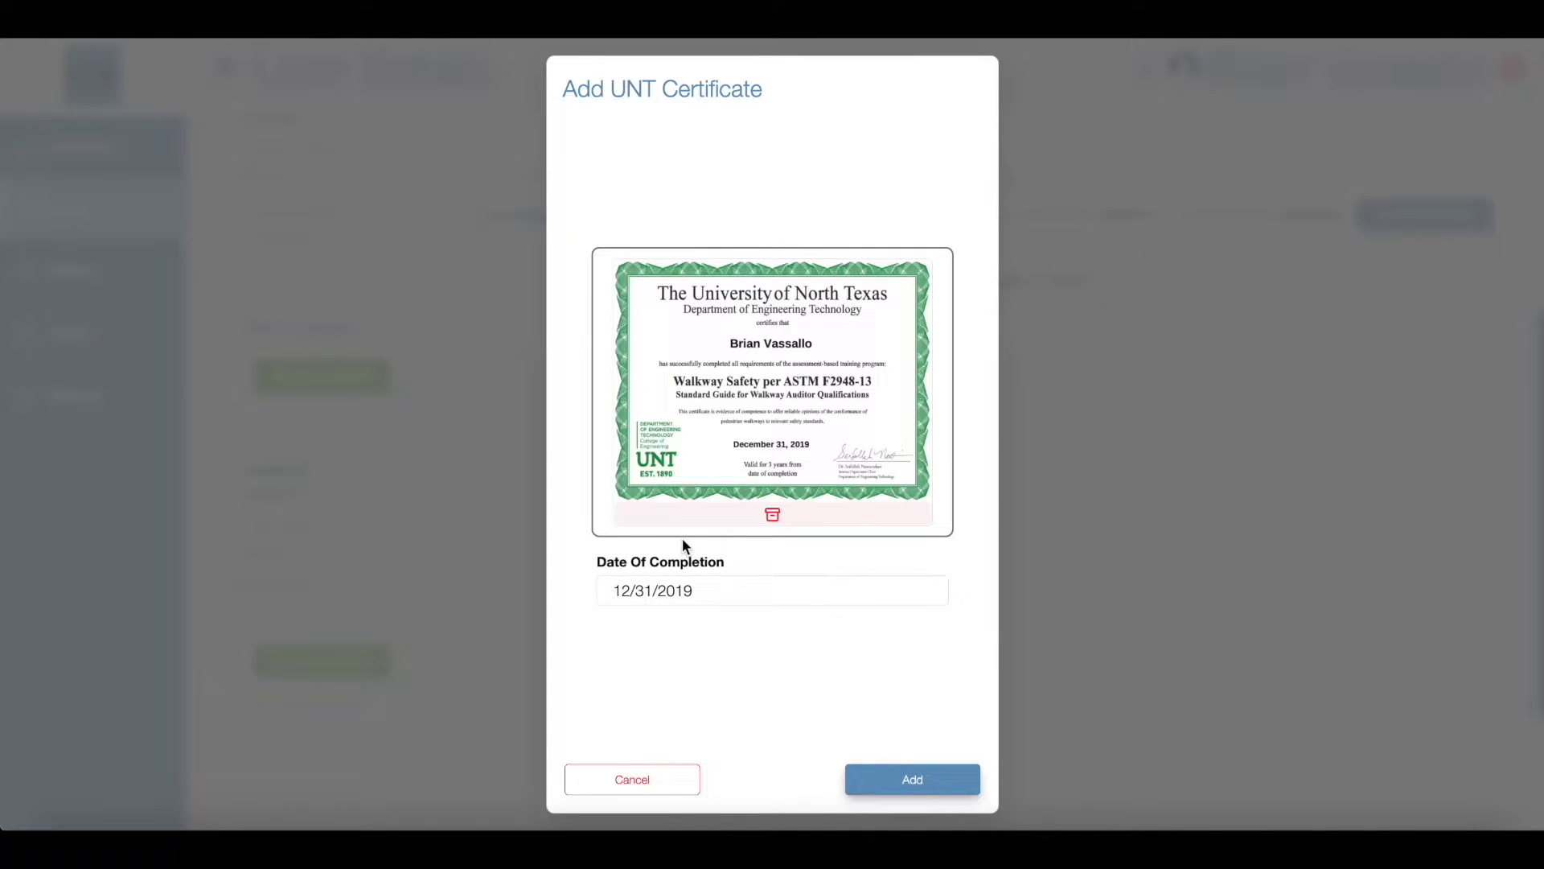
left_click(901, 784)
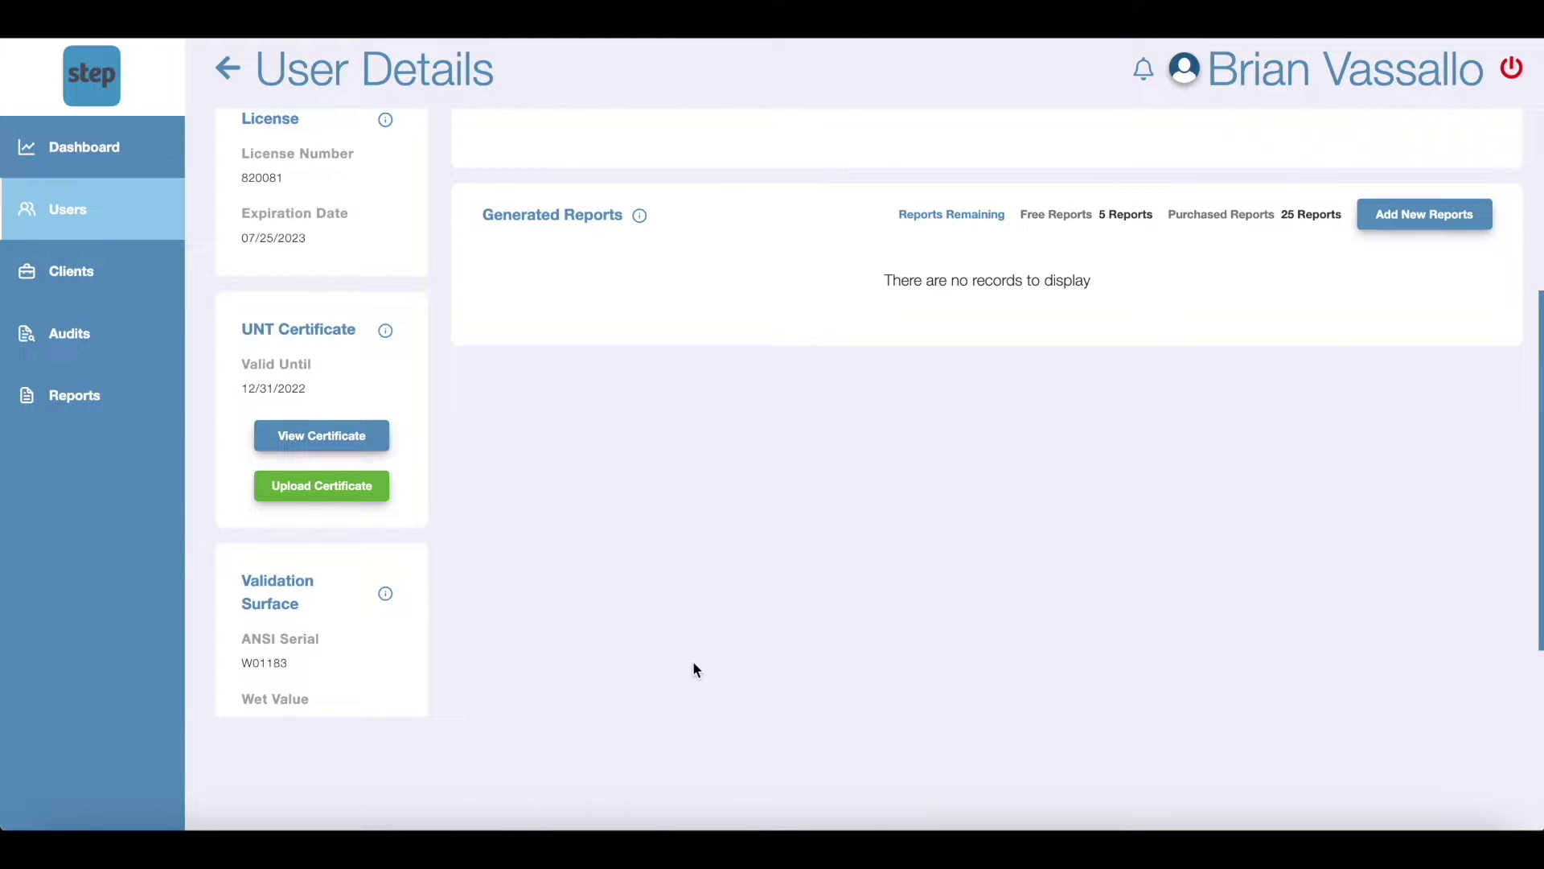
left_click(346, 436)
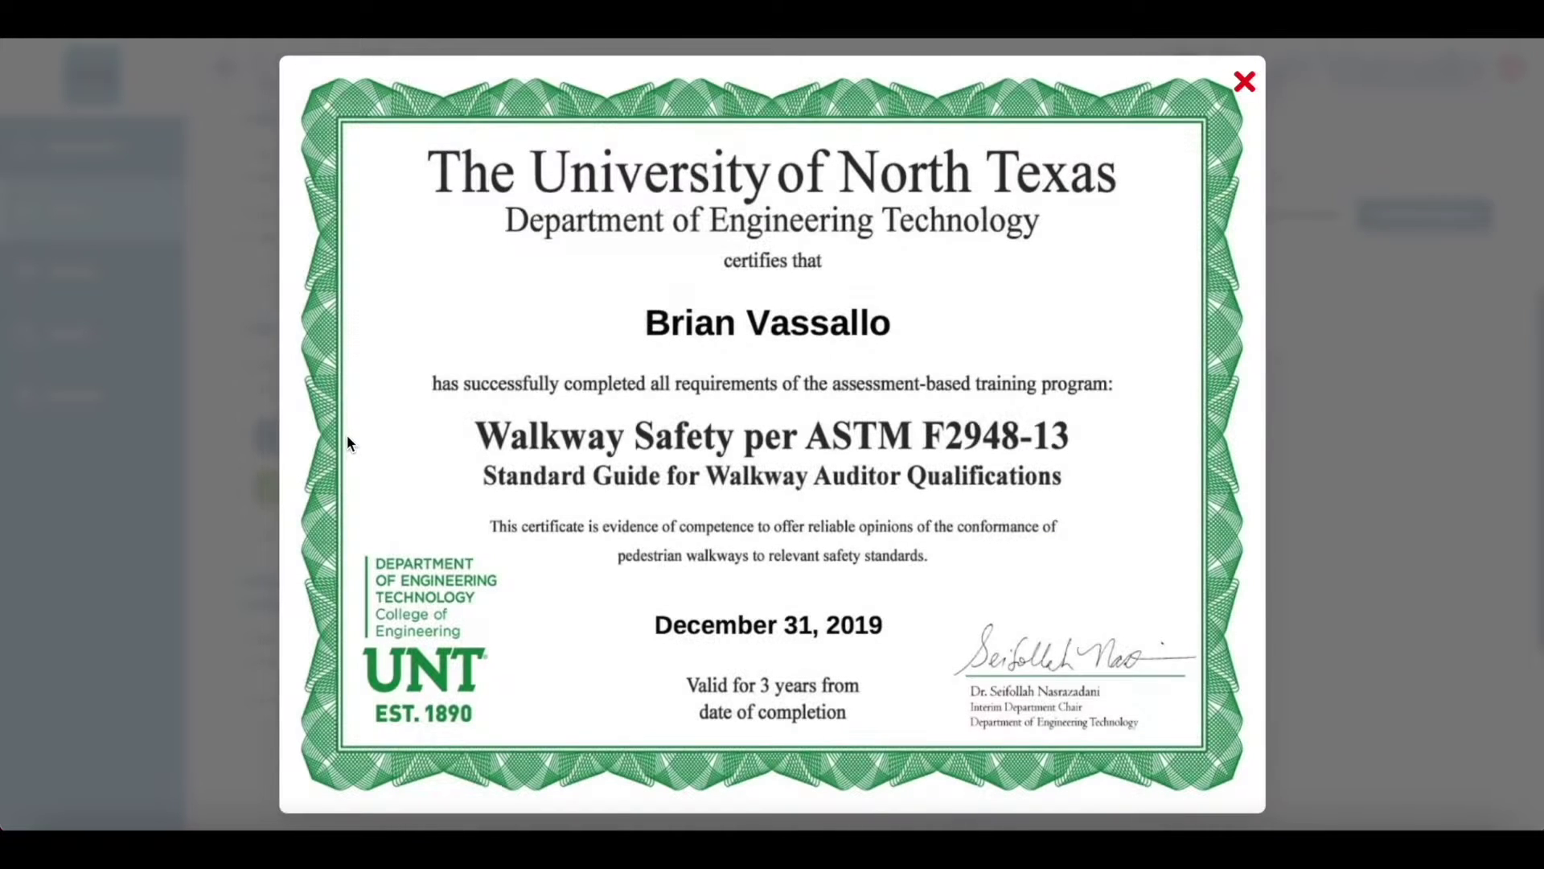
left_click(1245, 80)
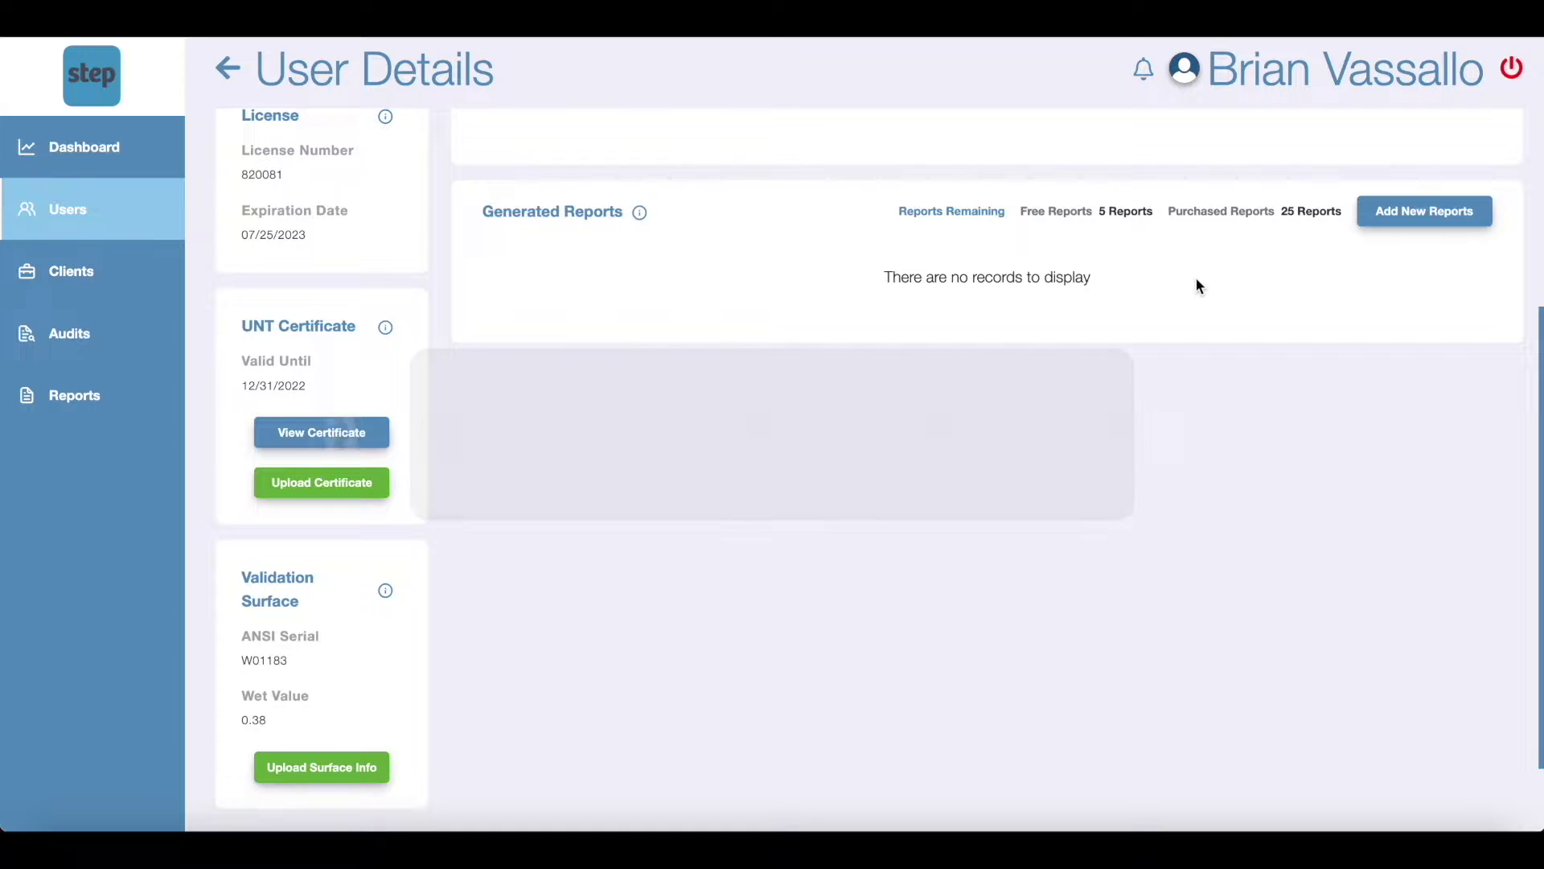
Step: Add a sub-user with their name, email and phone number, then open their details
scroll(1197, 291, "up", 4)
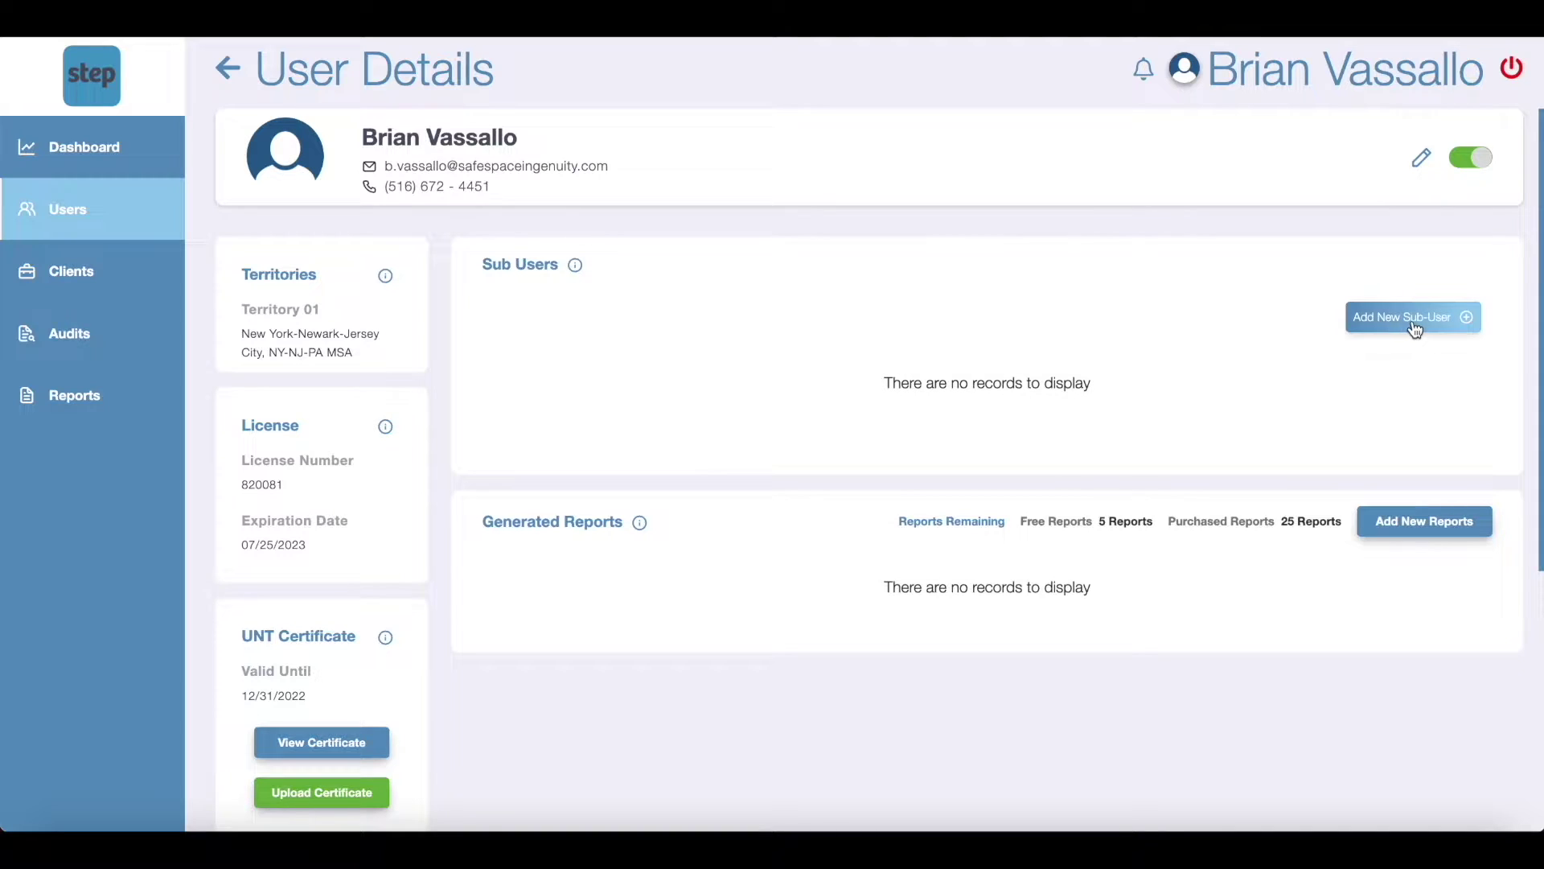
left_click(1416, 321)
left_click(858, 410)
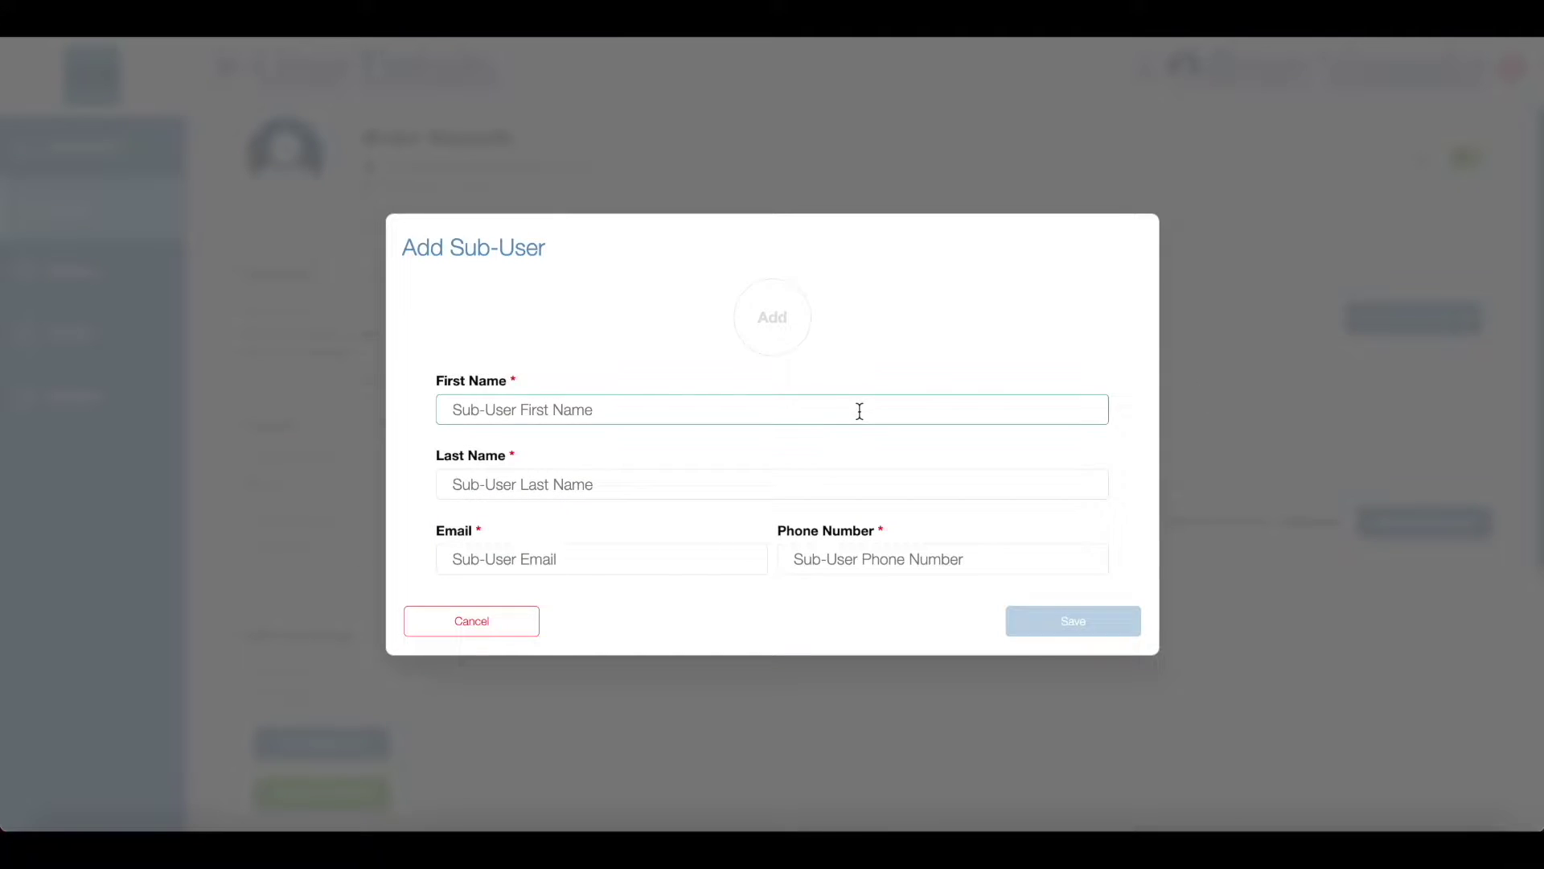
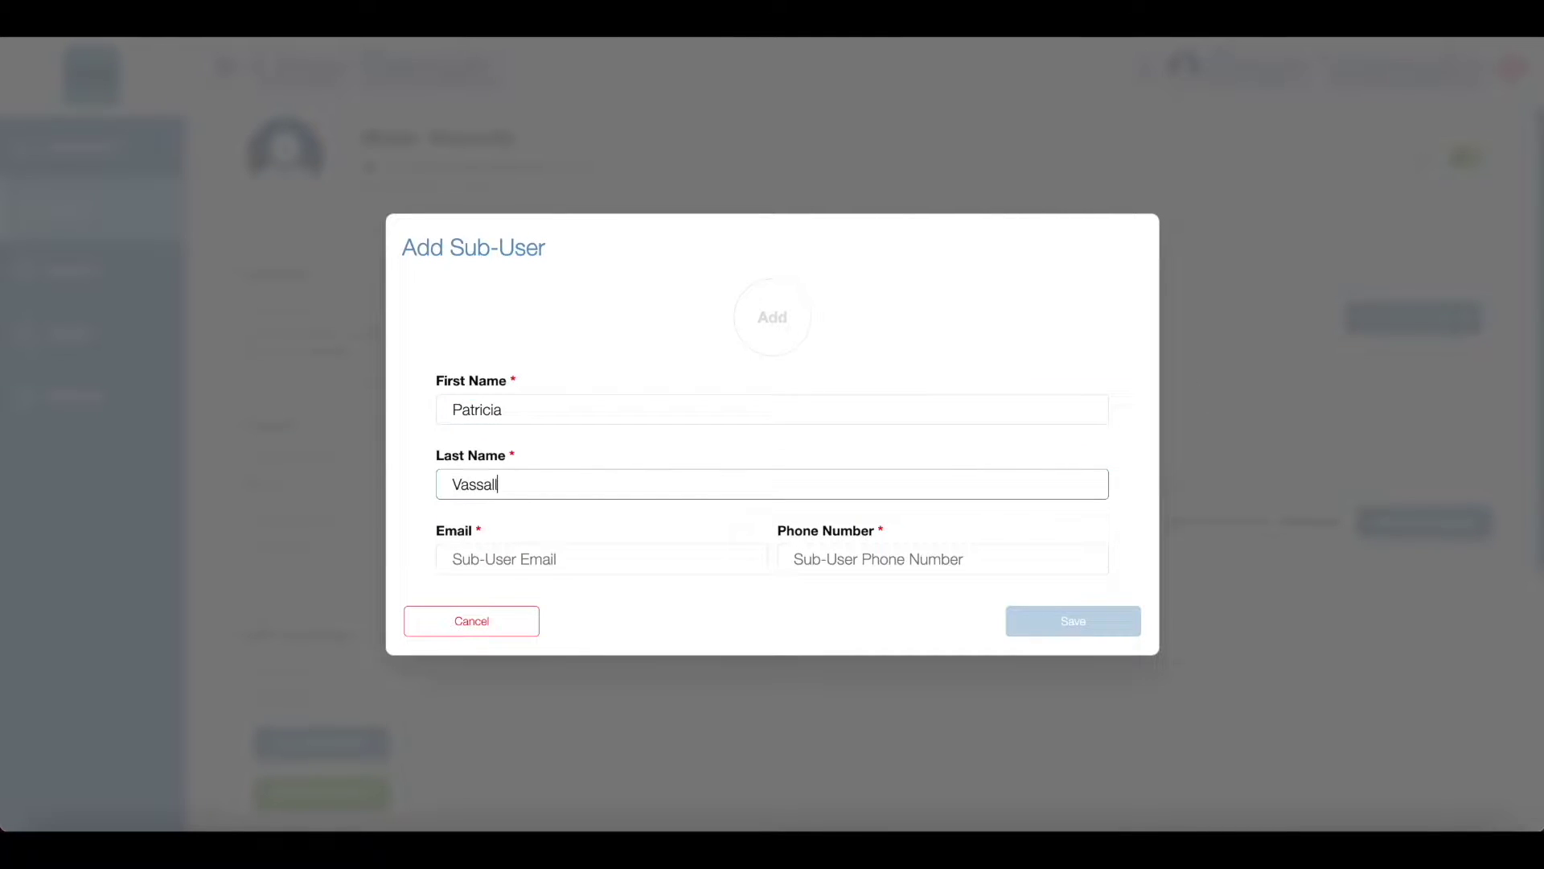
key("Tab")
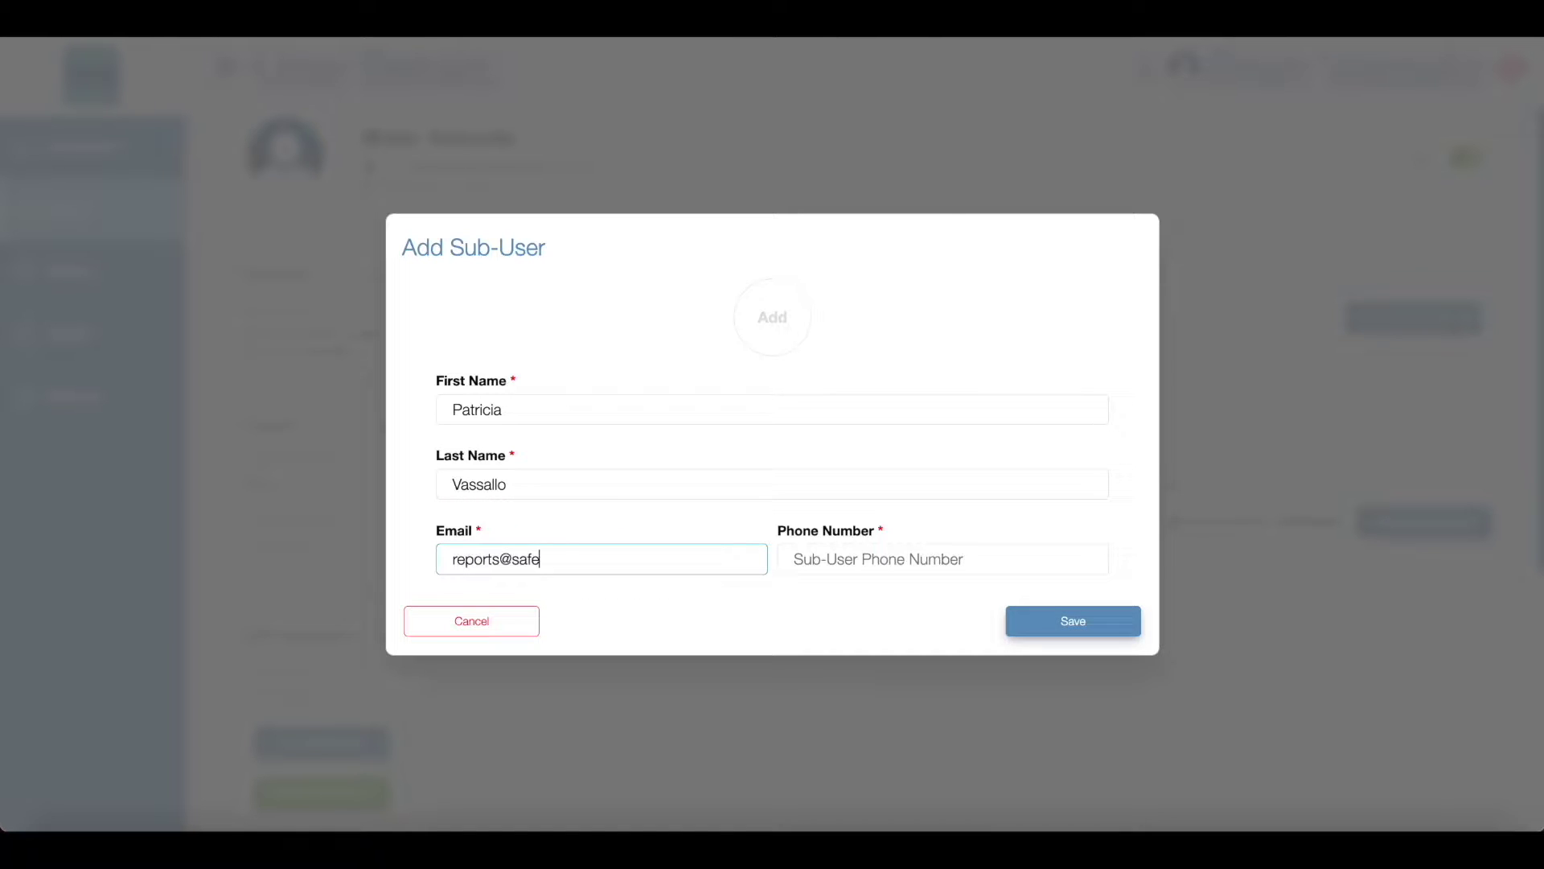
key("Tab")
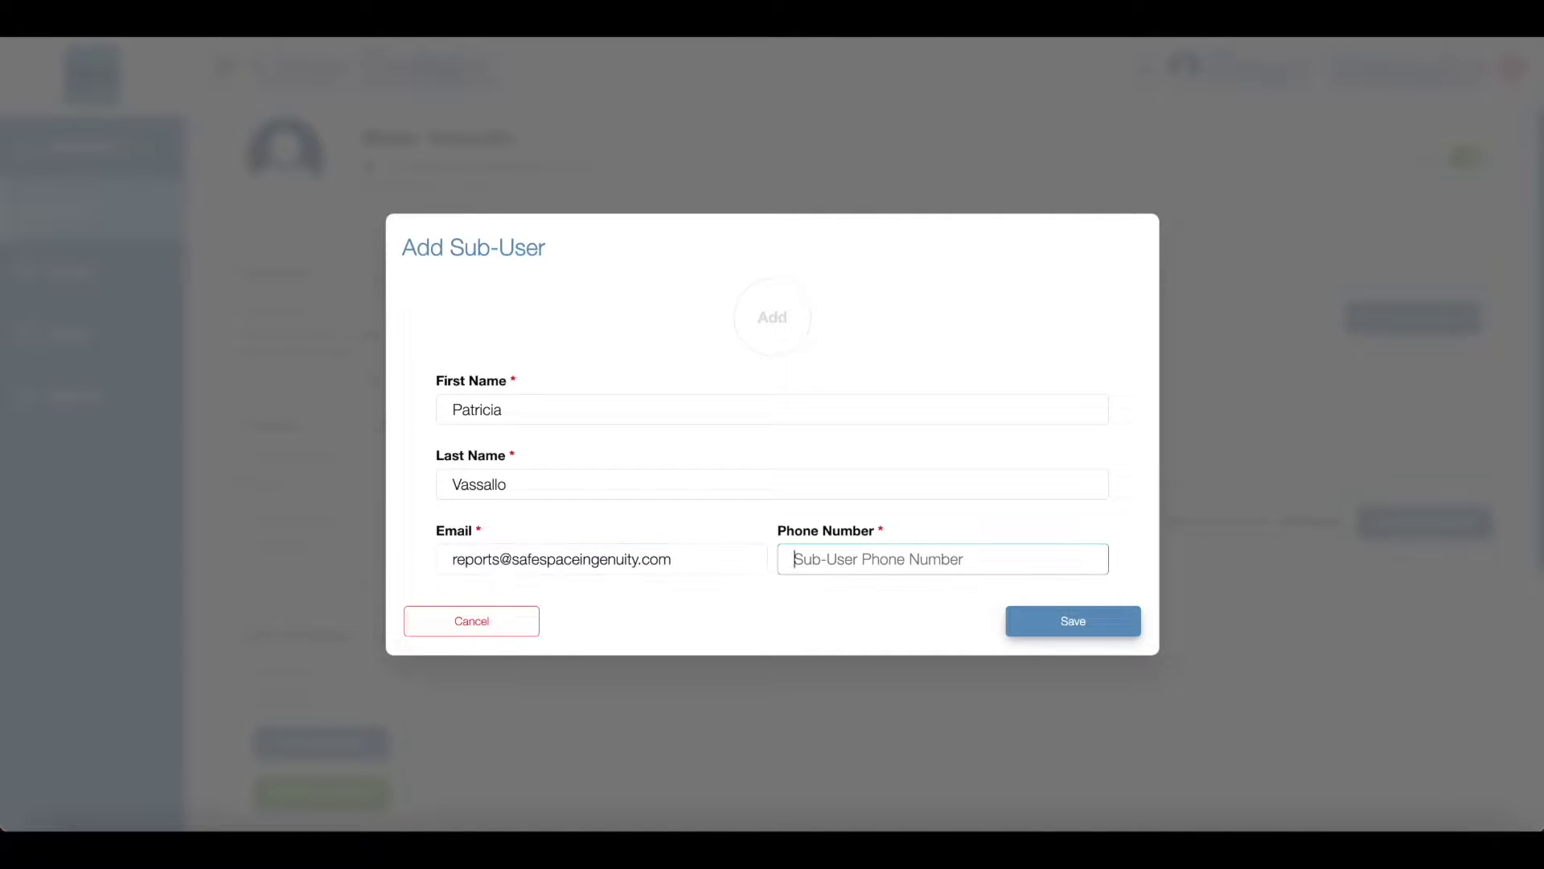
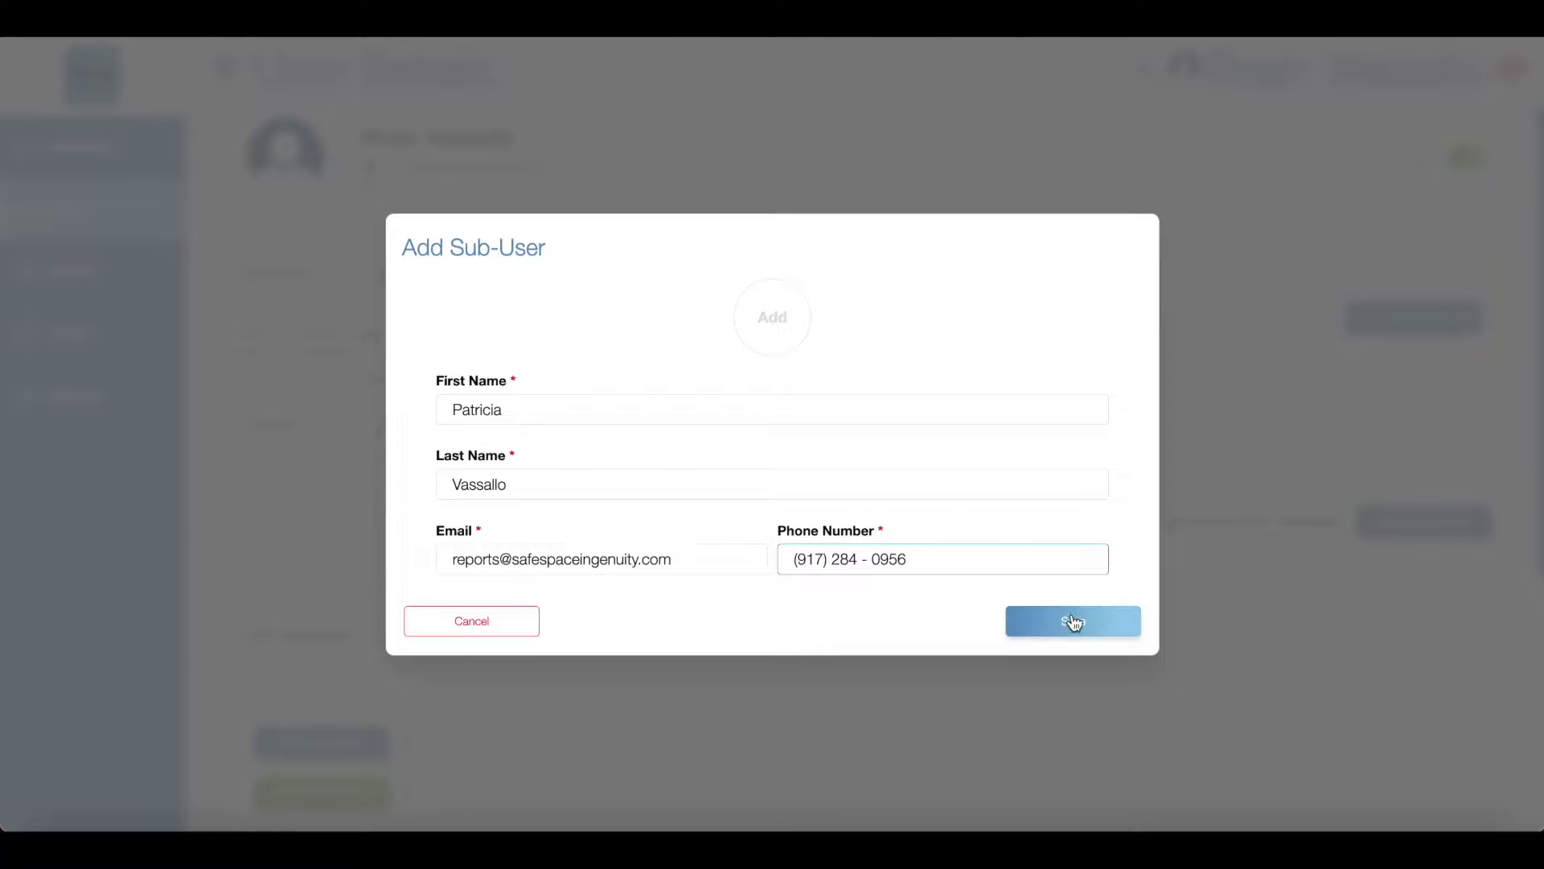
left_click(1072, 619)
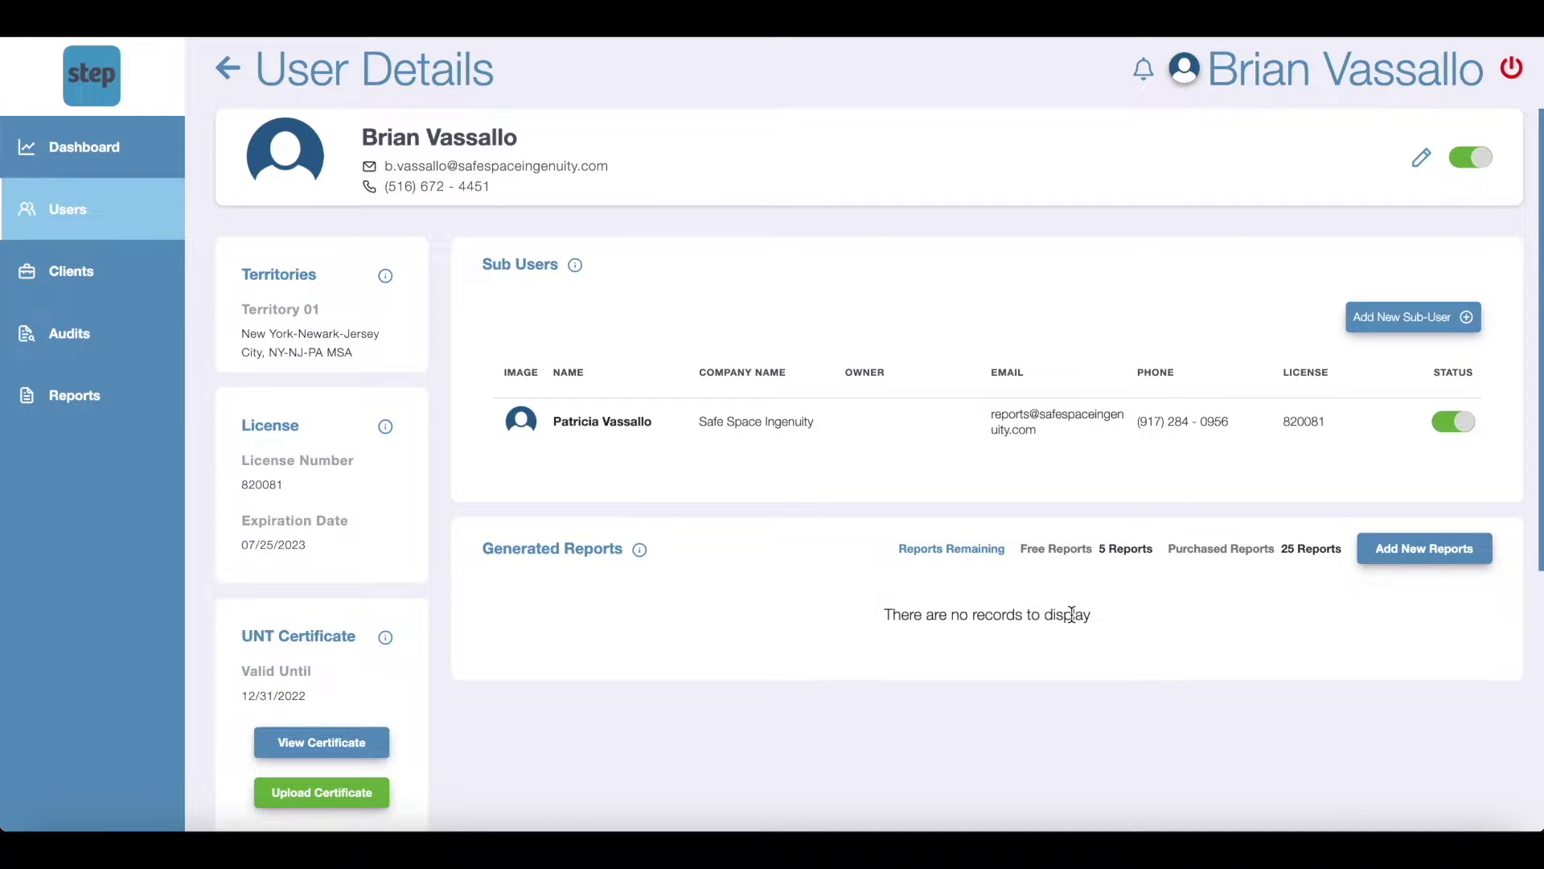
left_click(1040, 426)
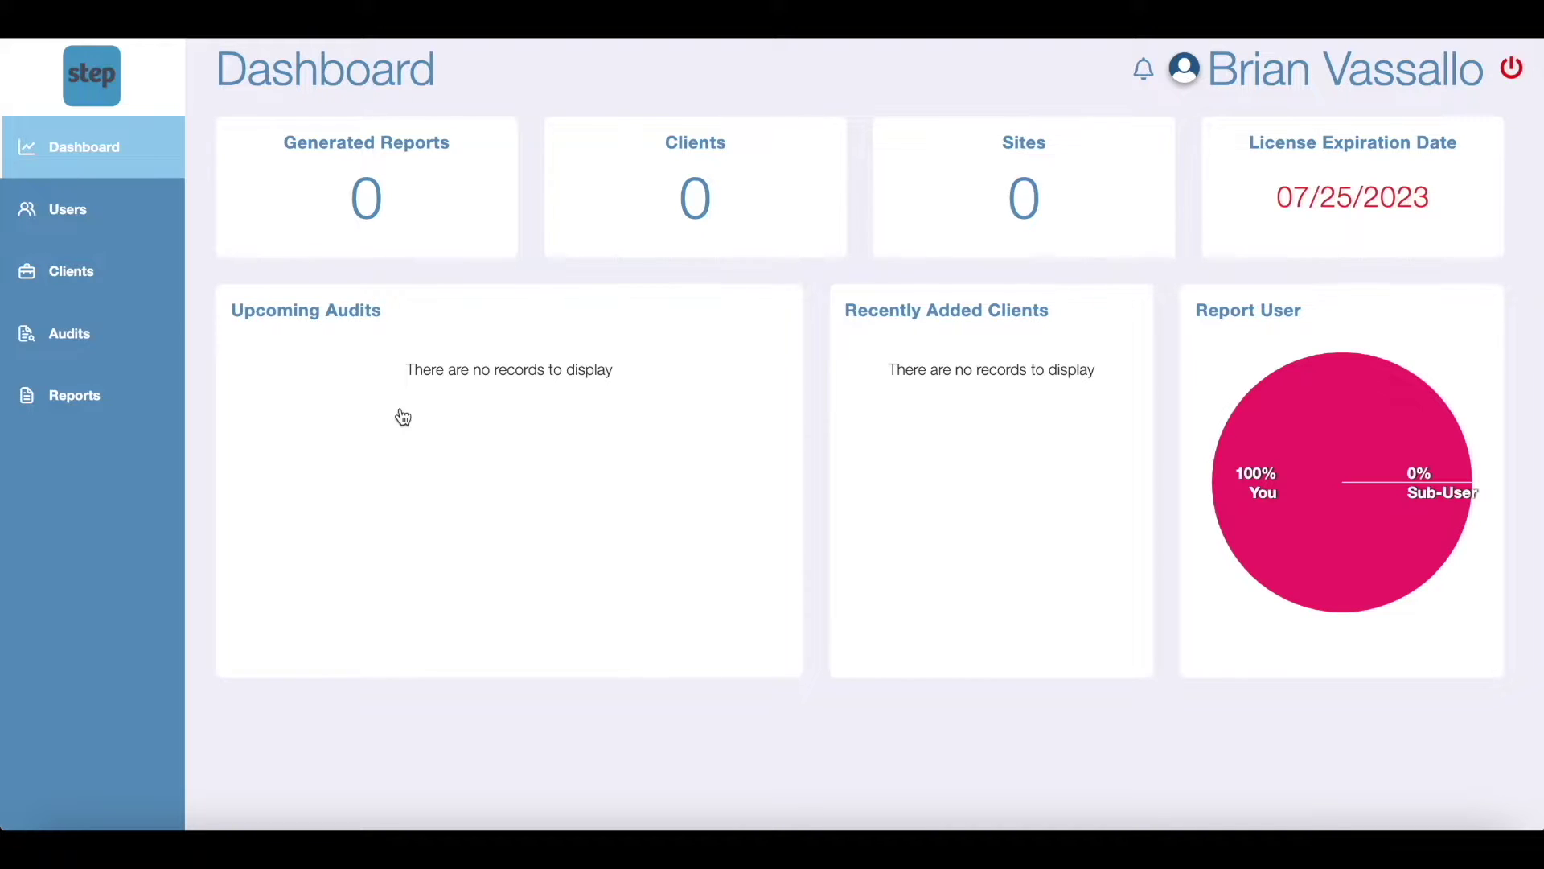
left_click(142, 283)
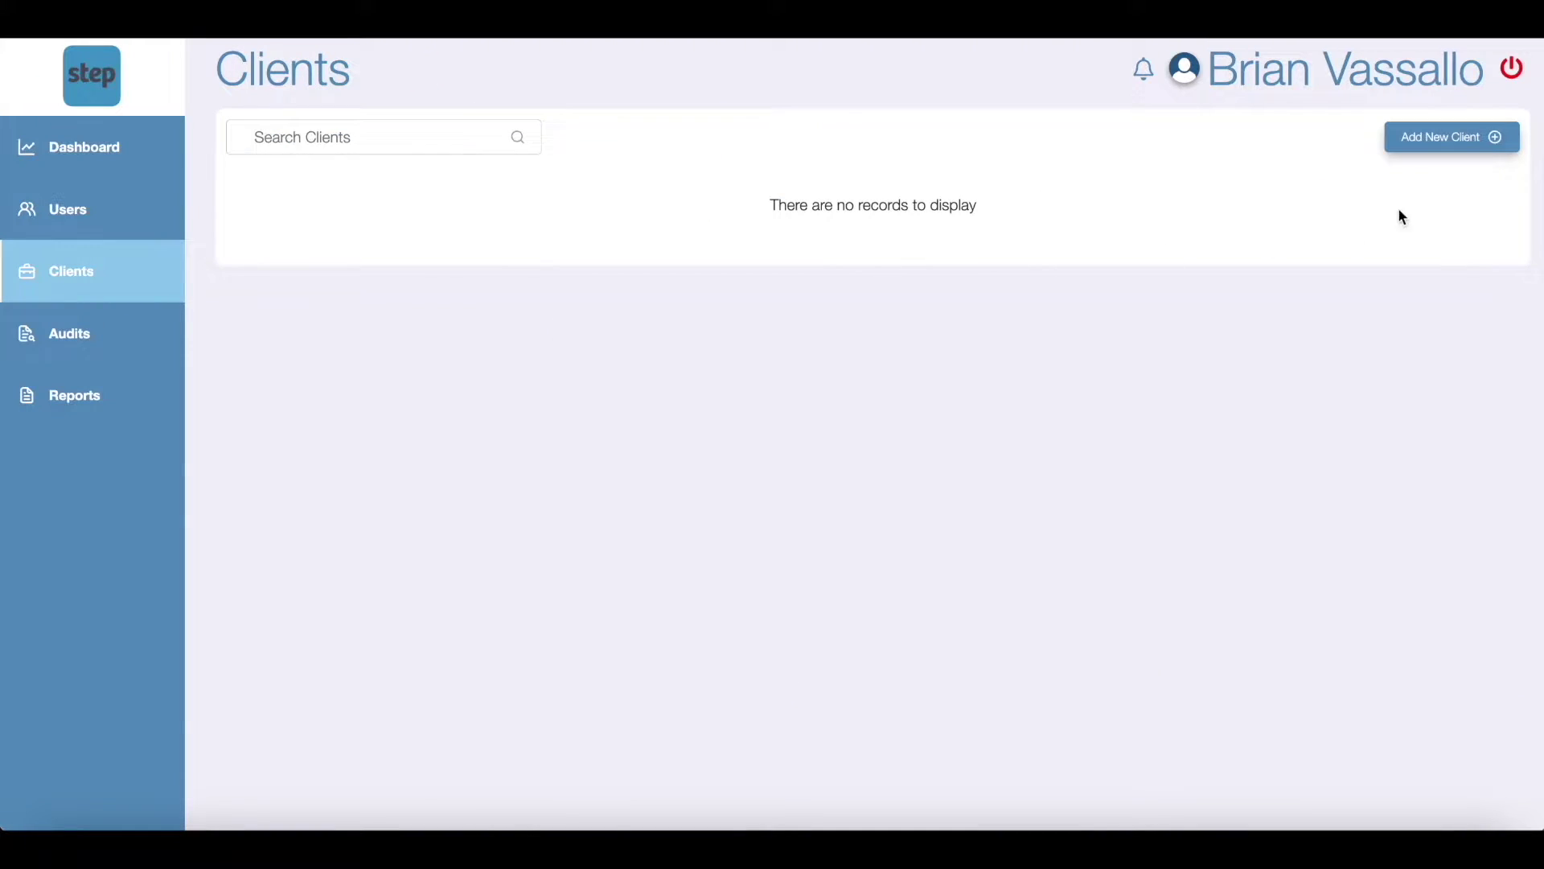
Step: Start client Big Apple Maintenance Inc. with the contact's last name, email and mobile phone
left_click(1487, 147)
type("Big Apple")
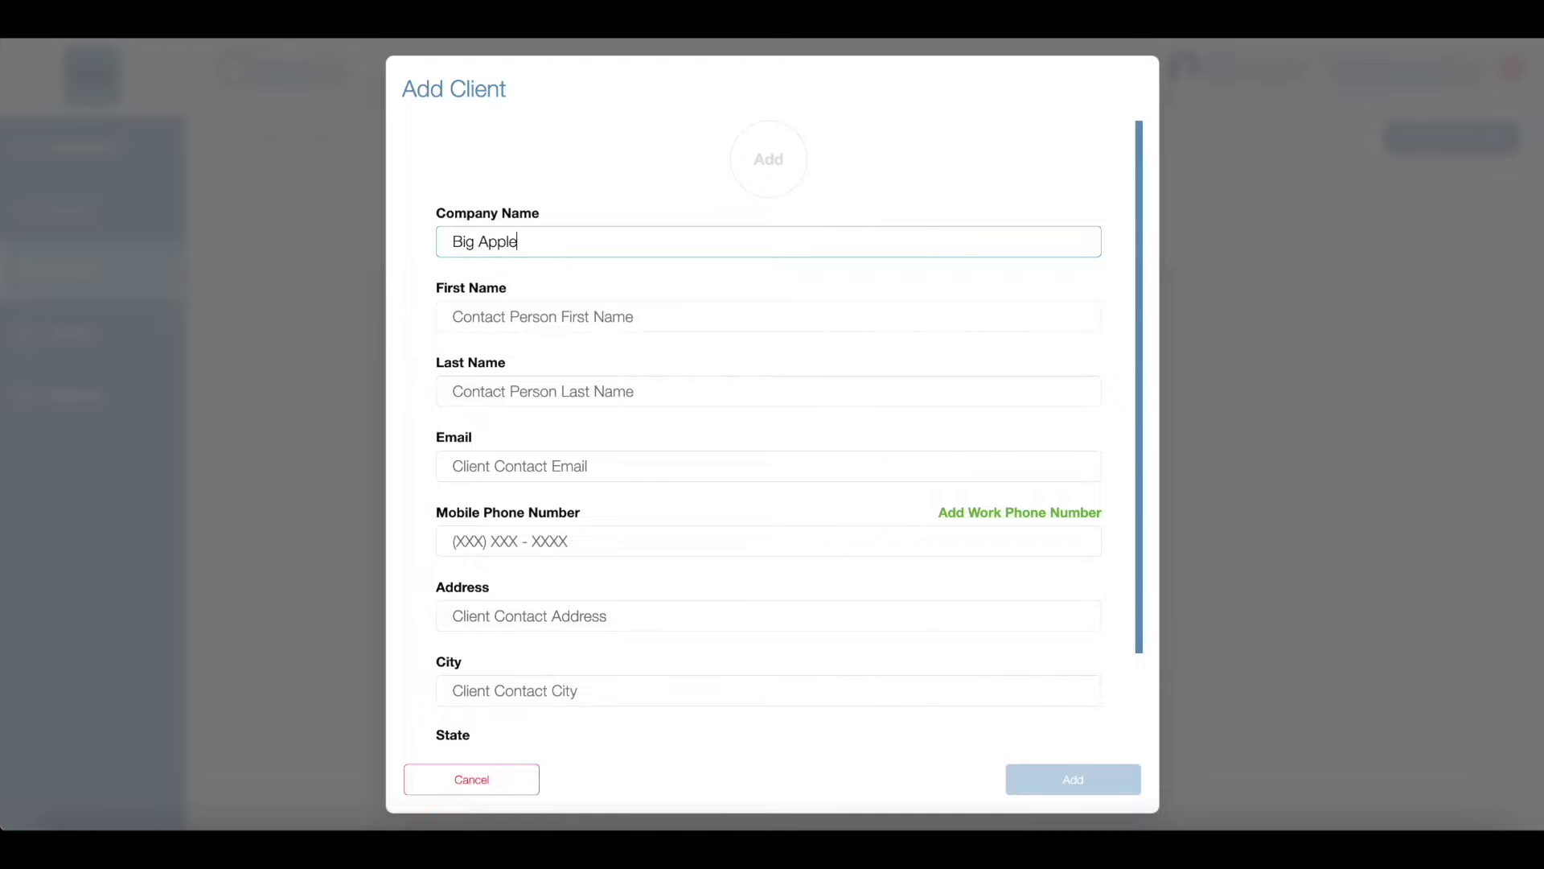
type(" Maintenance Inc.")
key("Tab")
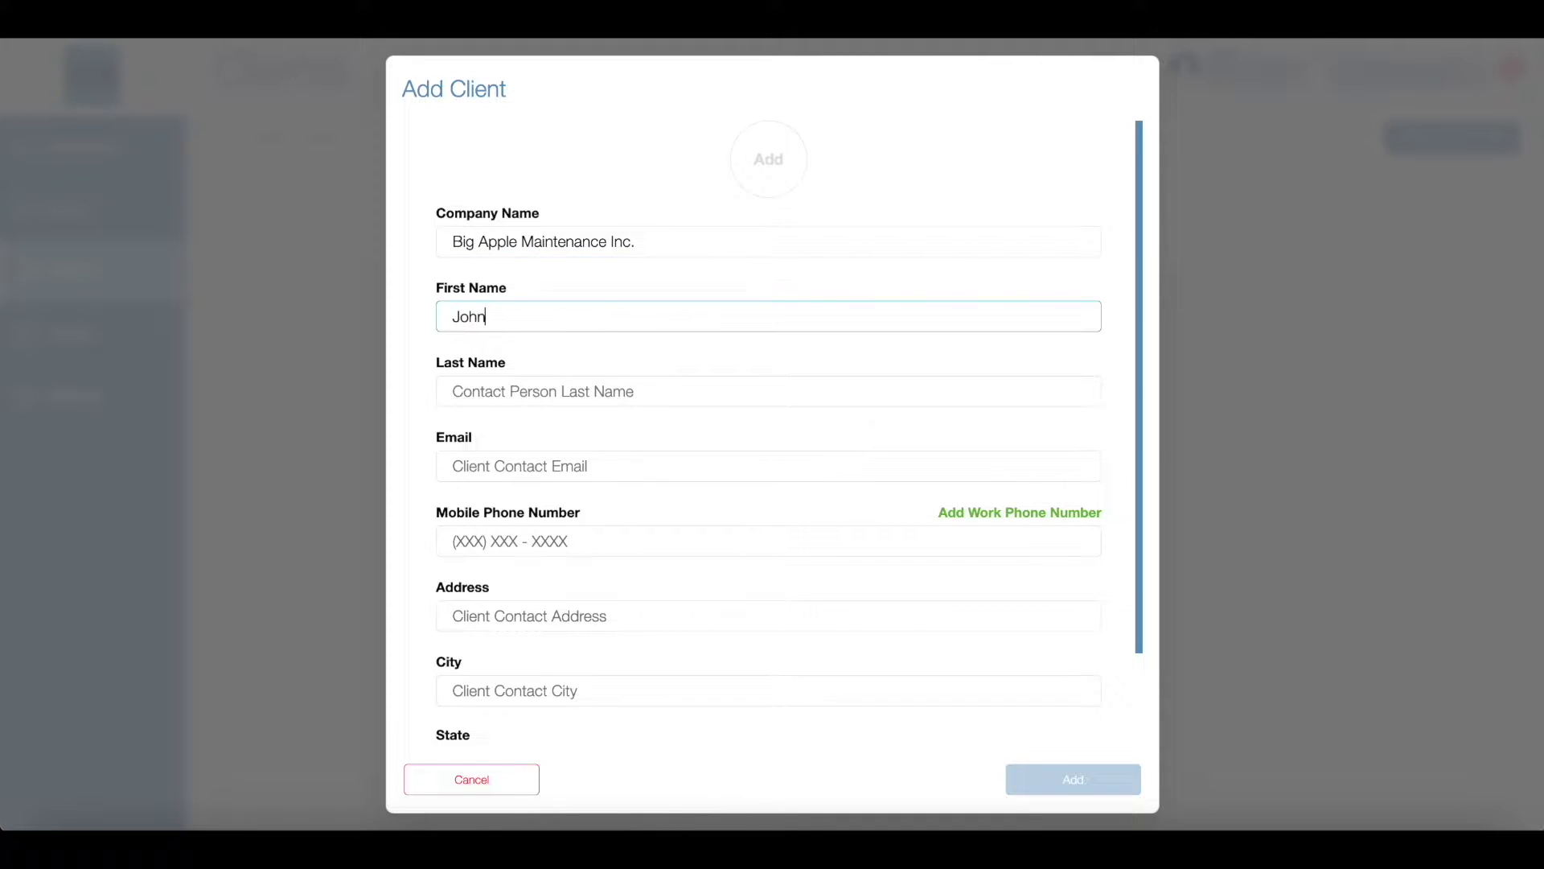
key("Tab")
type("Smith")
key("Tab")
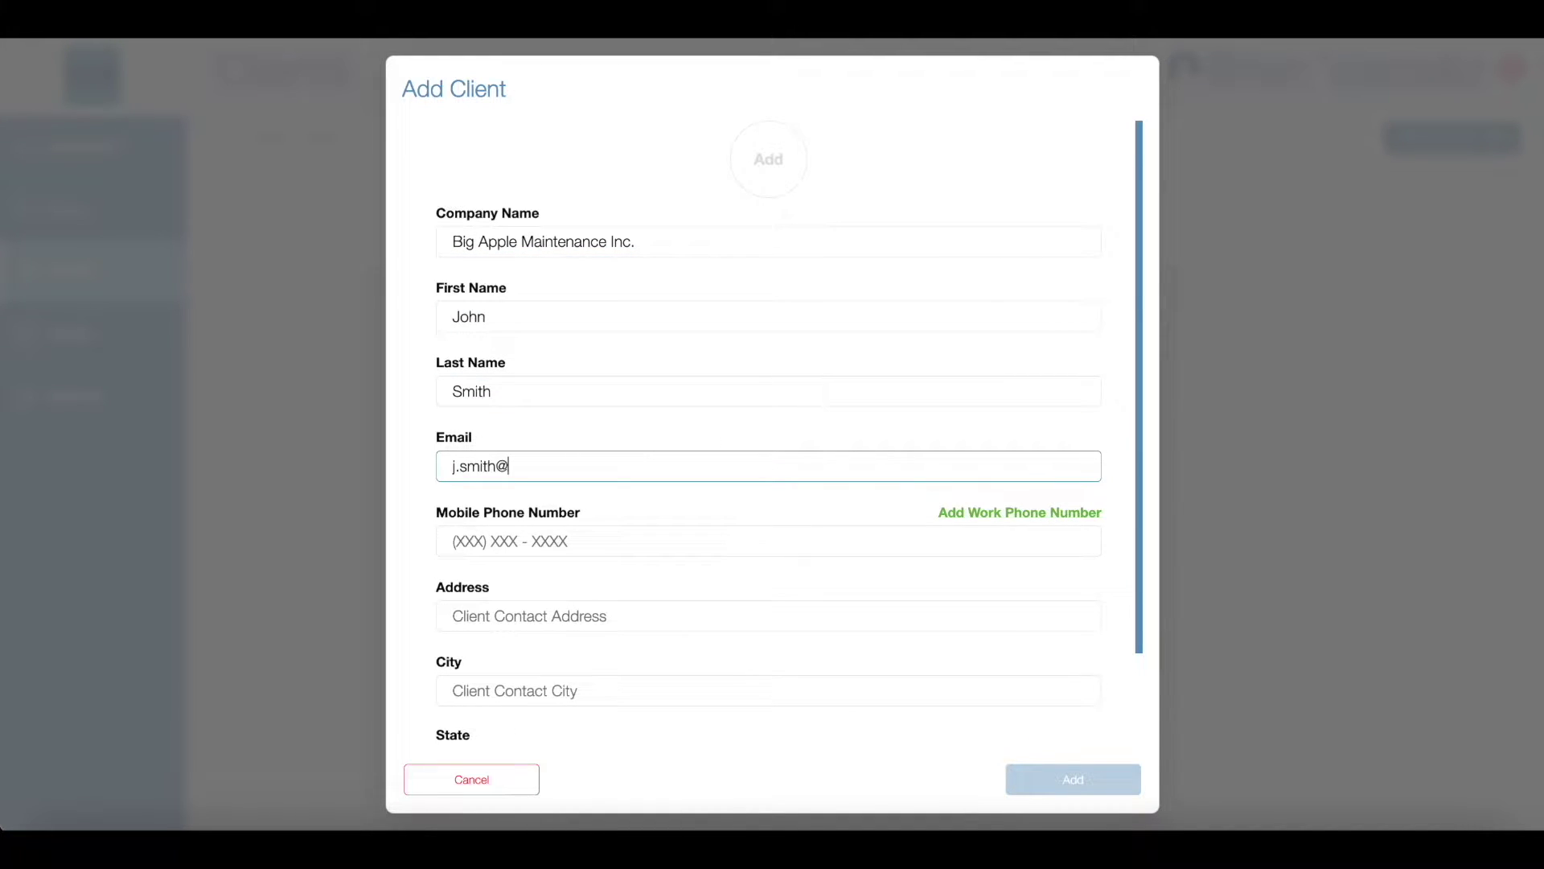
key("Tab")
type("987) ")
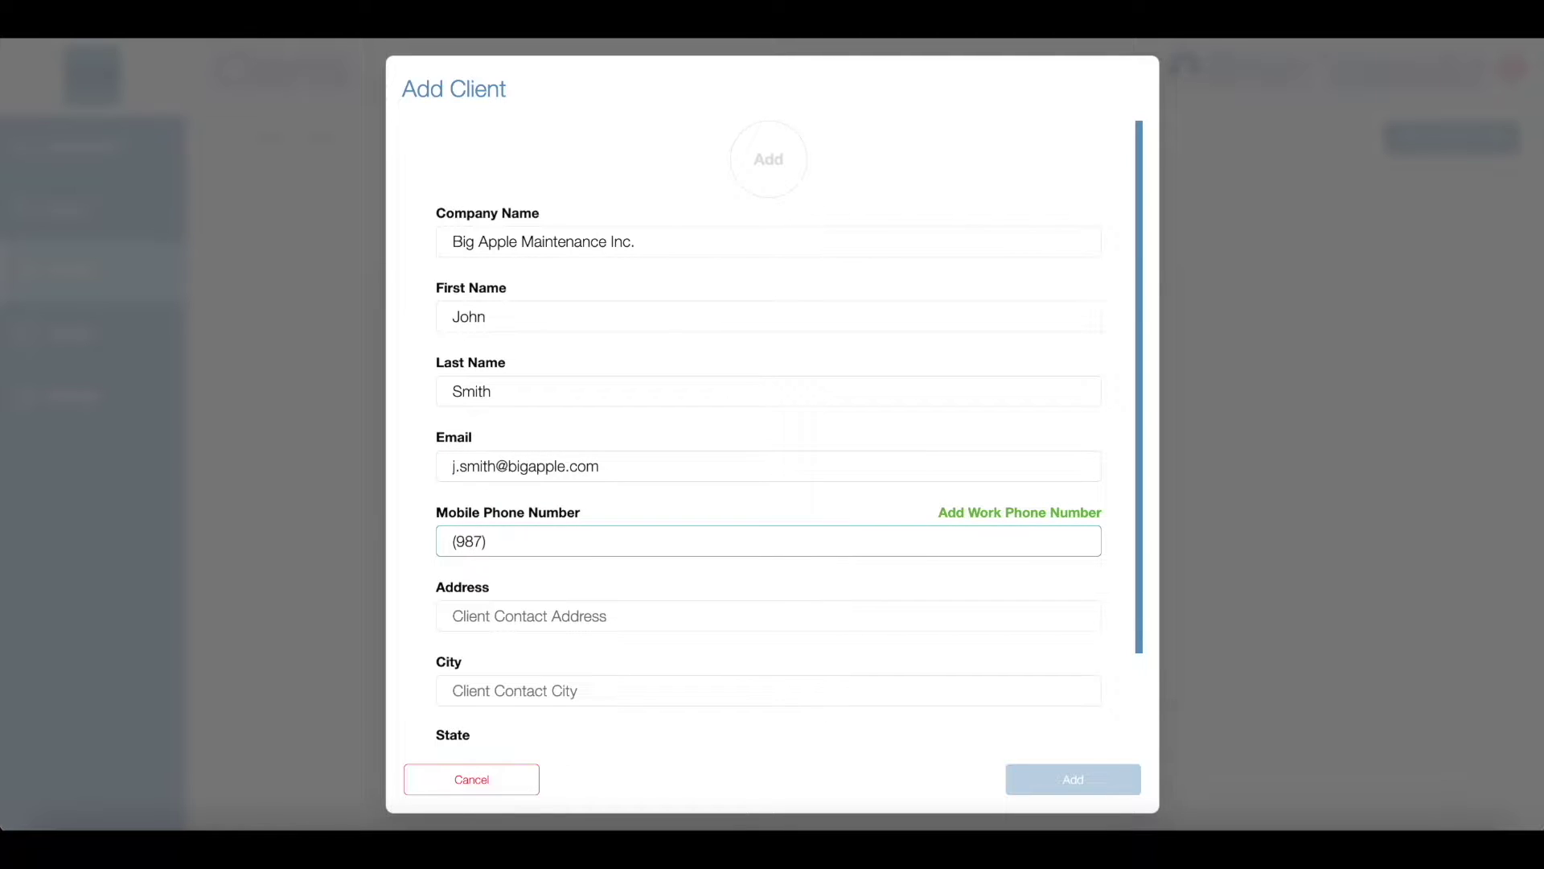
type("654 - 3210")
Step: Add the client's work phone number, street address and city New York
left_click(1020, 512)
left_click(948, 616)
type("1")
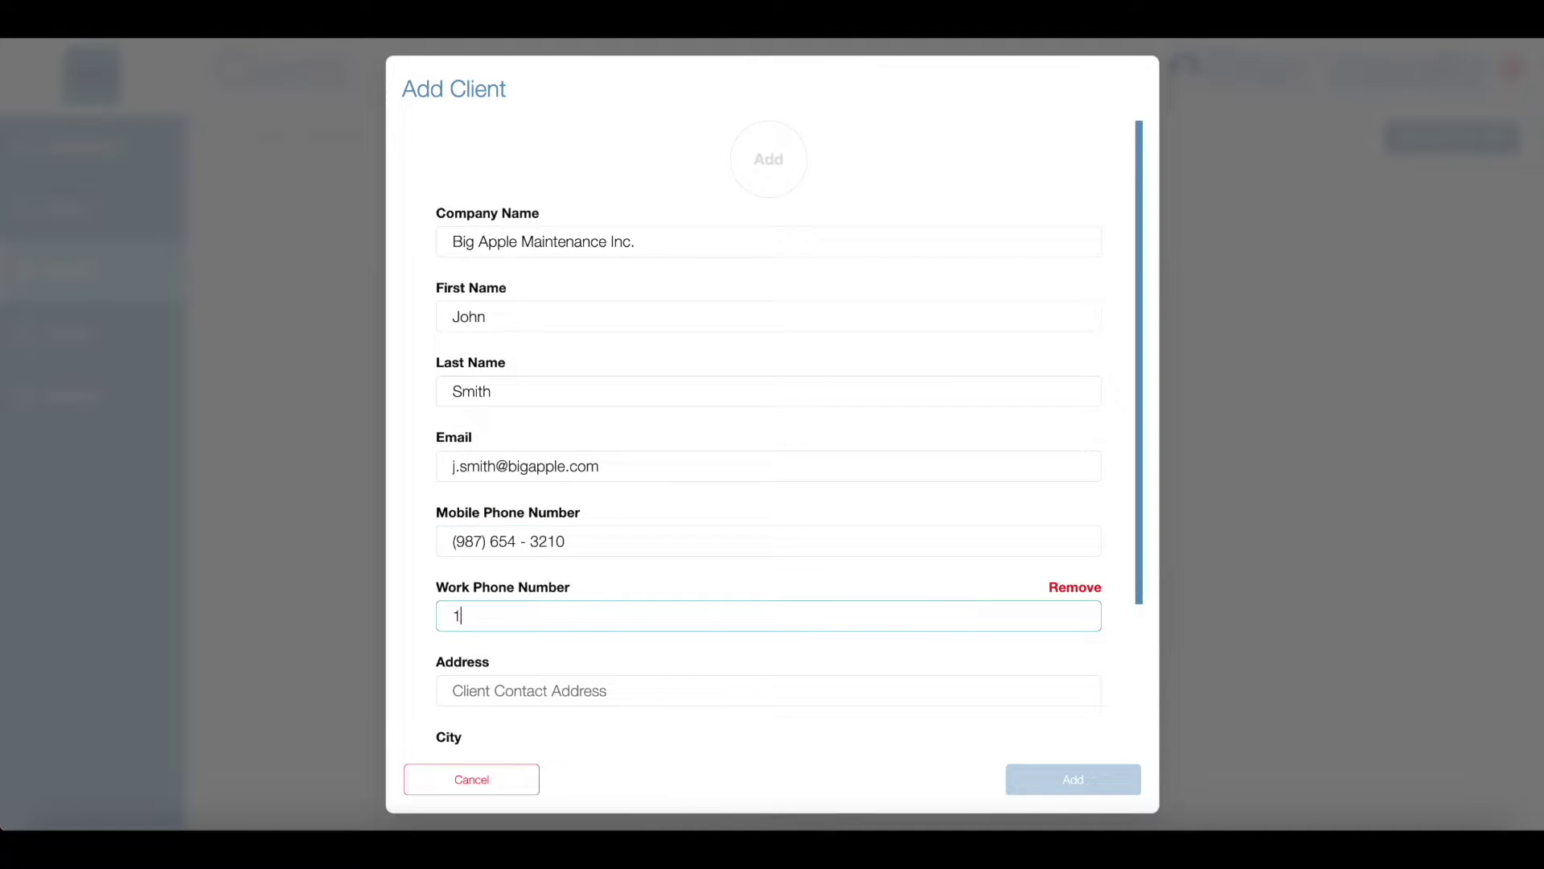
type("23) 456 - 7890")
key("Tab")
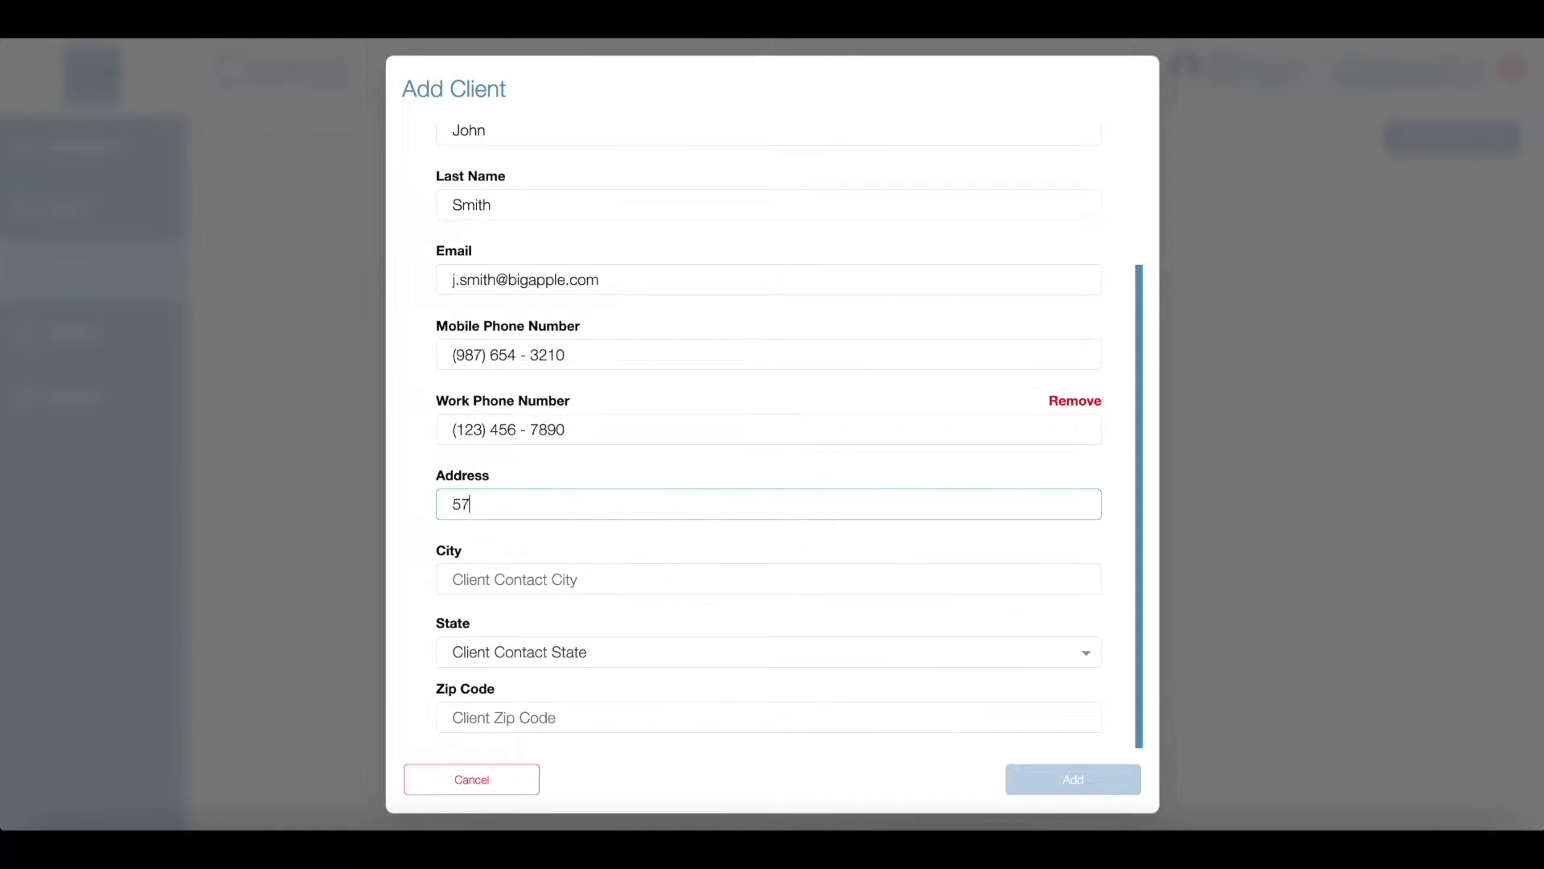
key("Tab")
type("New York")
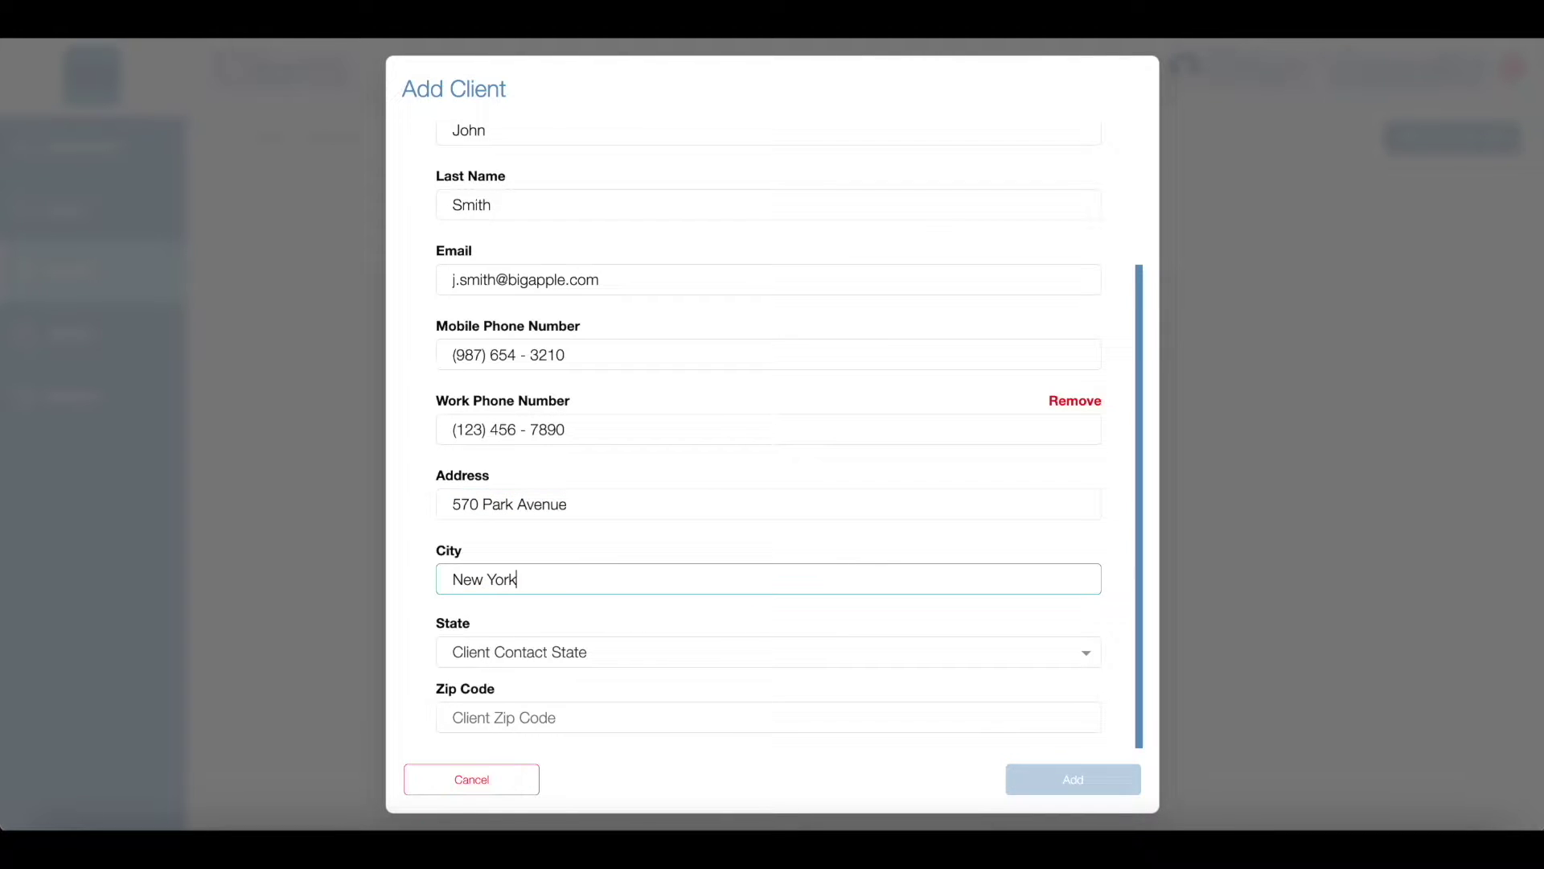
Step: Set the client's state to NY, enter the zip code, save, and open its details
left_click(924, 653)
scroll(927, 655, "down", 10)
left_click(858, 678)
left_click(802, 722)
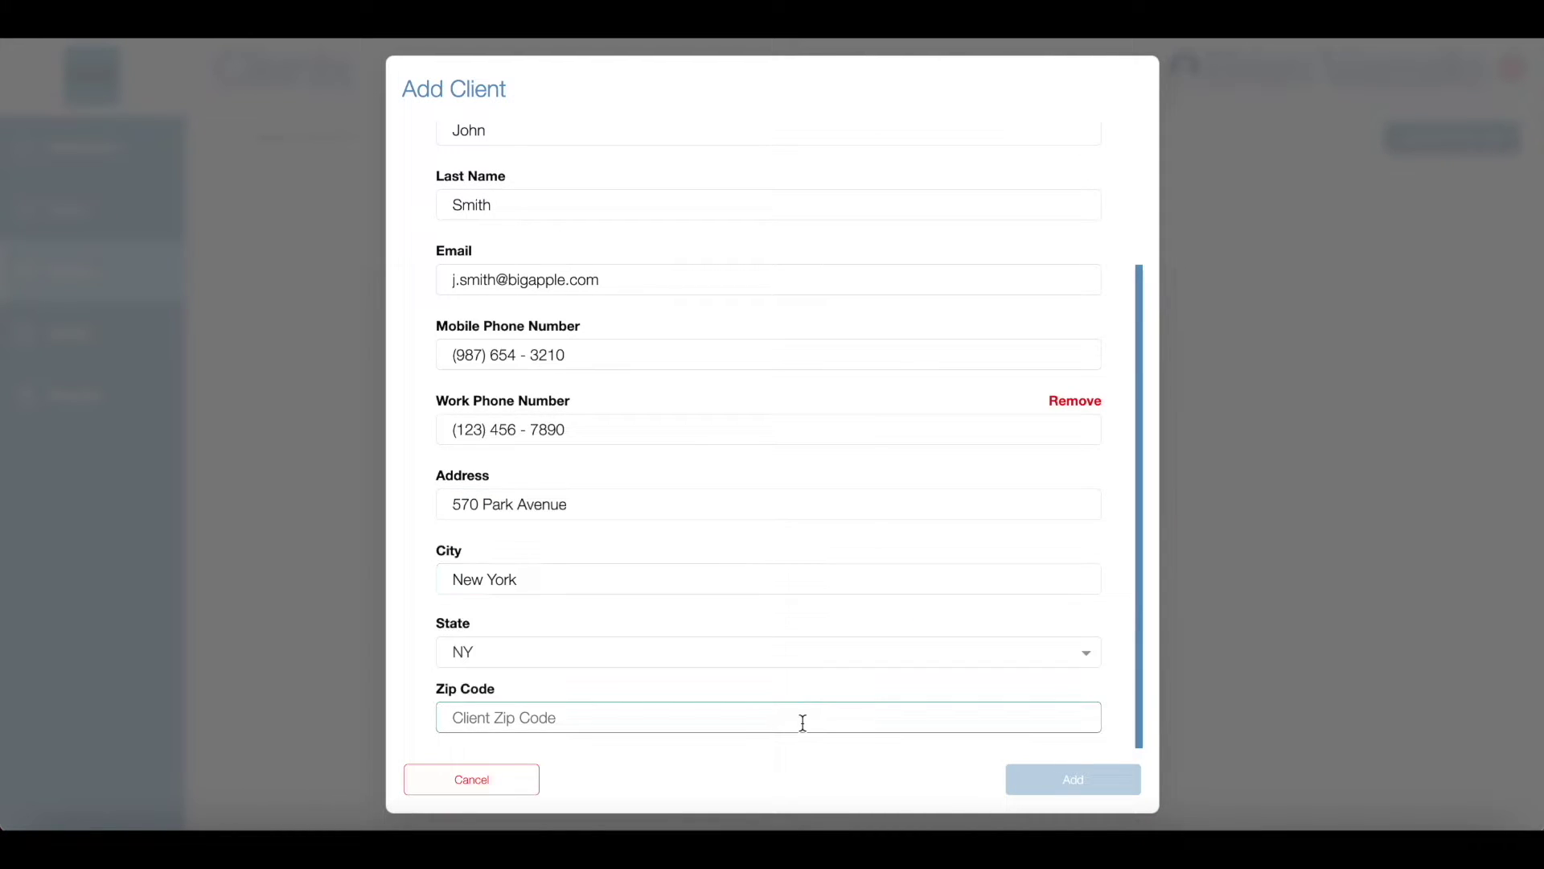
type("10065")
left_click(1087, 782)
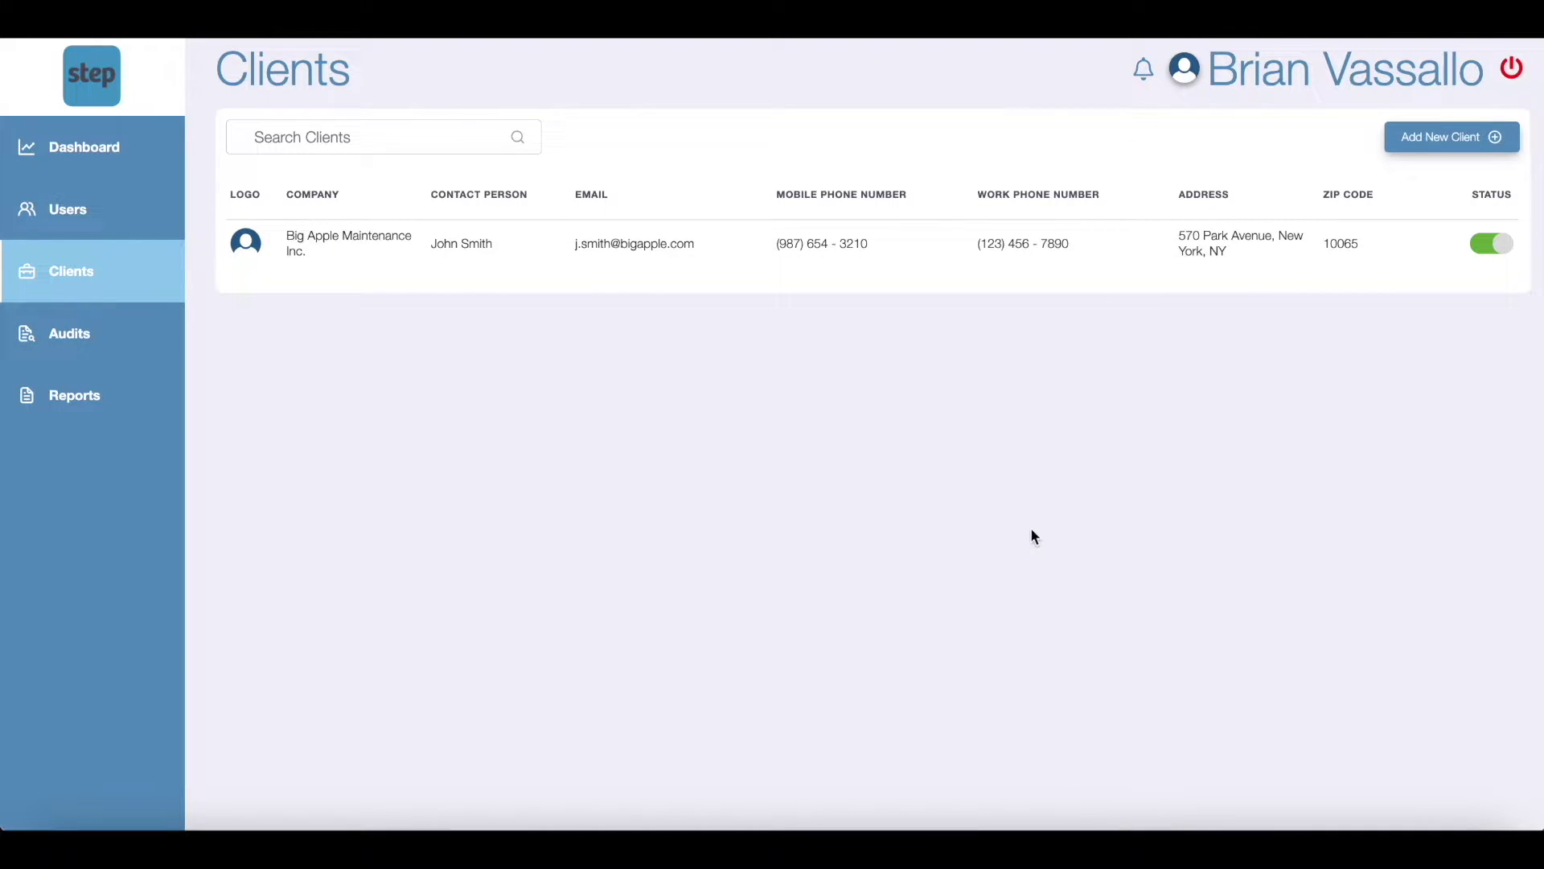
left_click(945, 258)
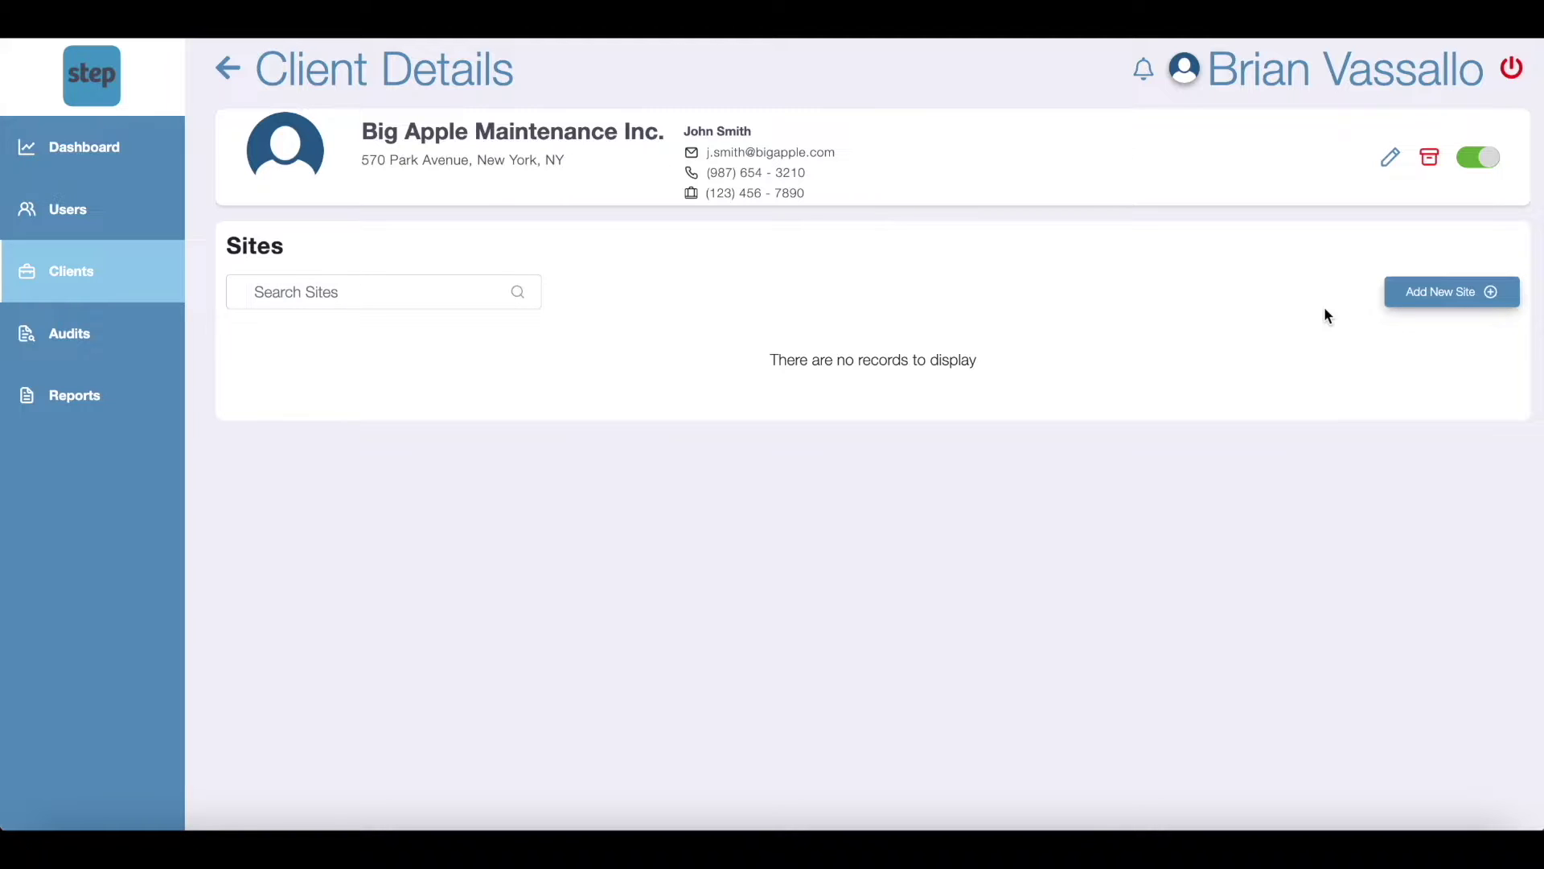
Step: Add a site with Information Same As Client Info set to Yes
left_click(1413, 299)
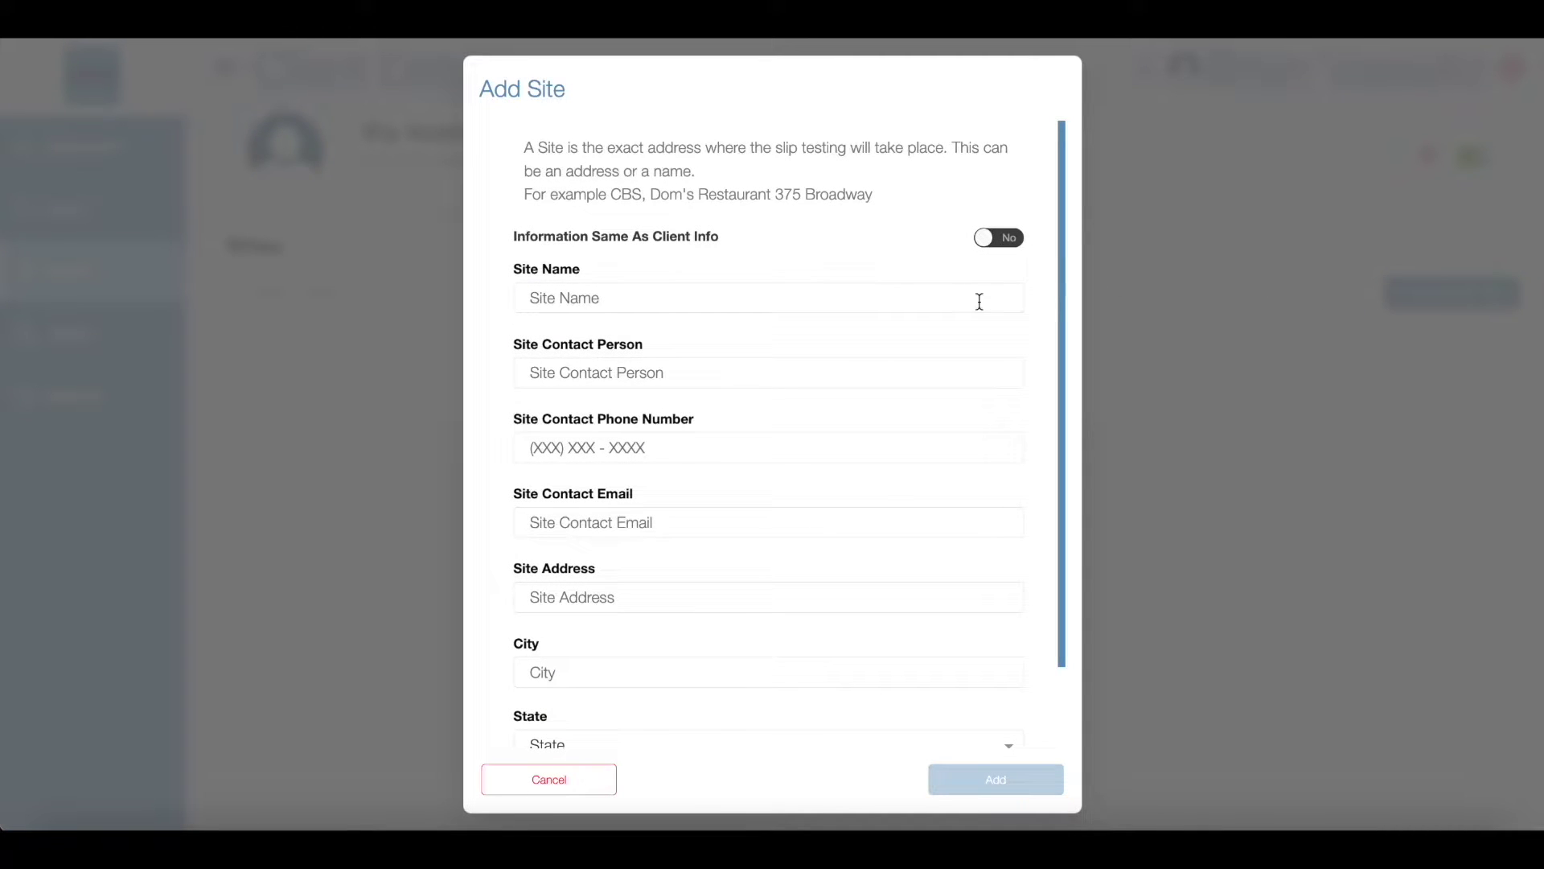
scroll(979, 302, "down", 1)
left_click(990, 206)
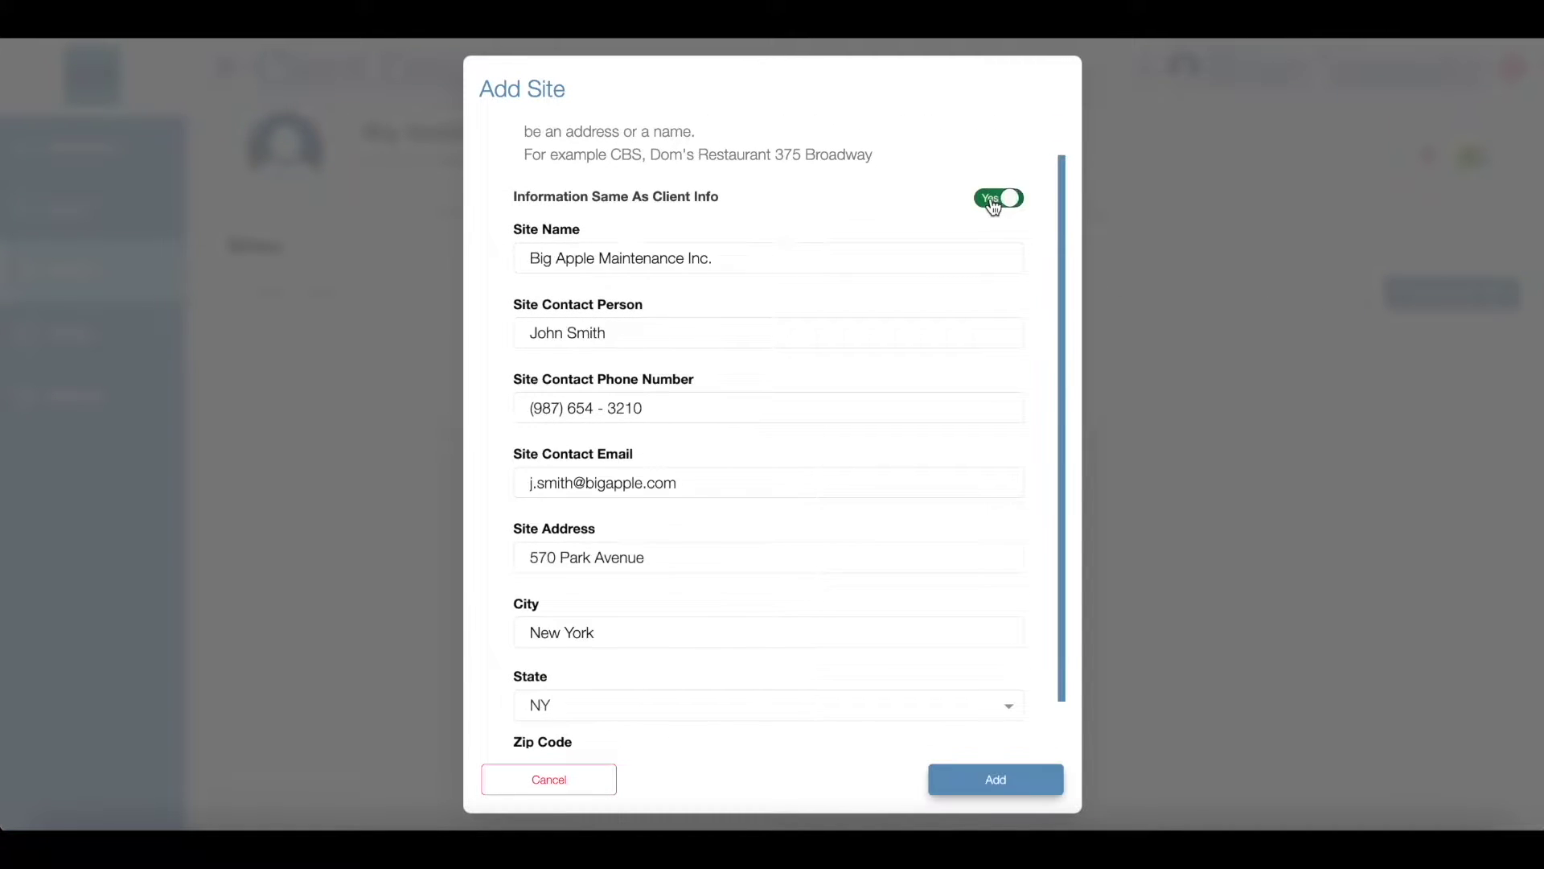
scroll(979, 294, "down", 1)
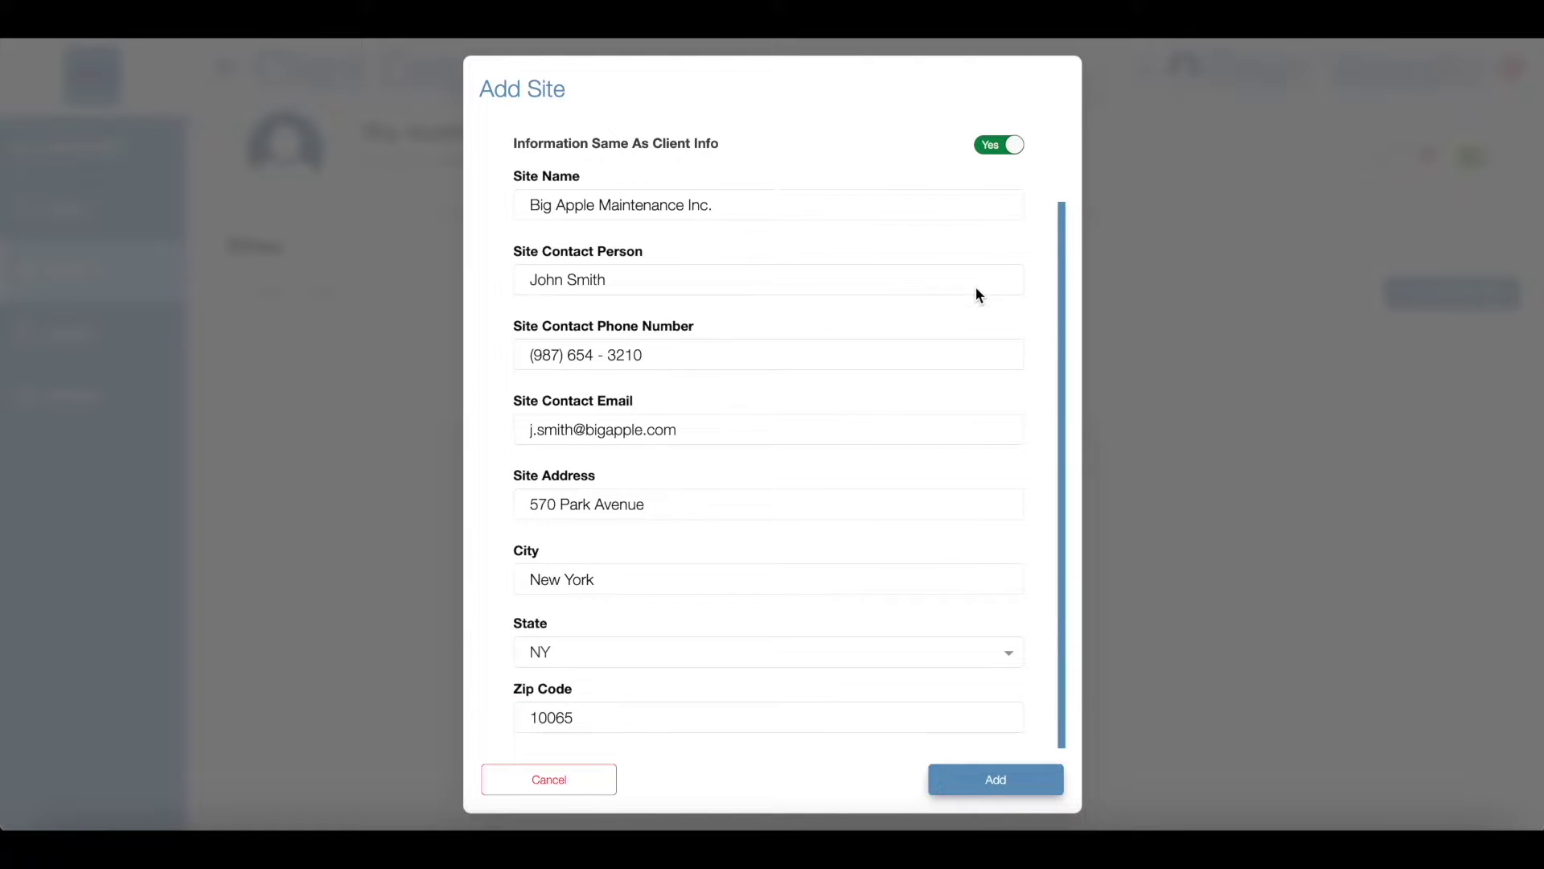
scroll(975, 289, "up", 3)
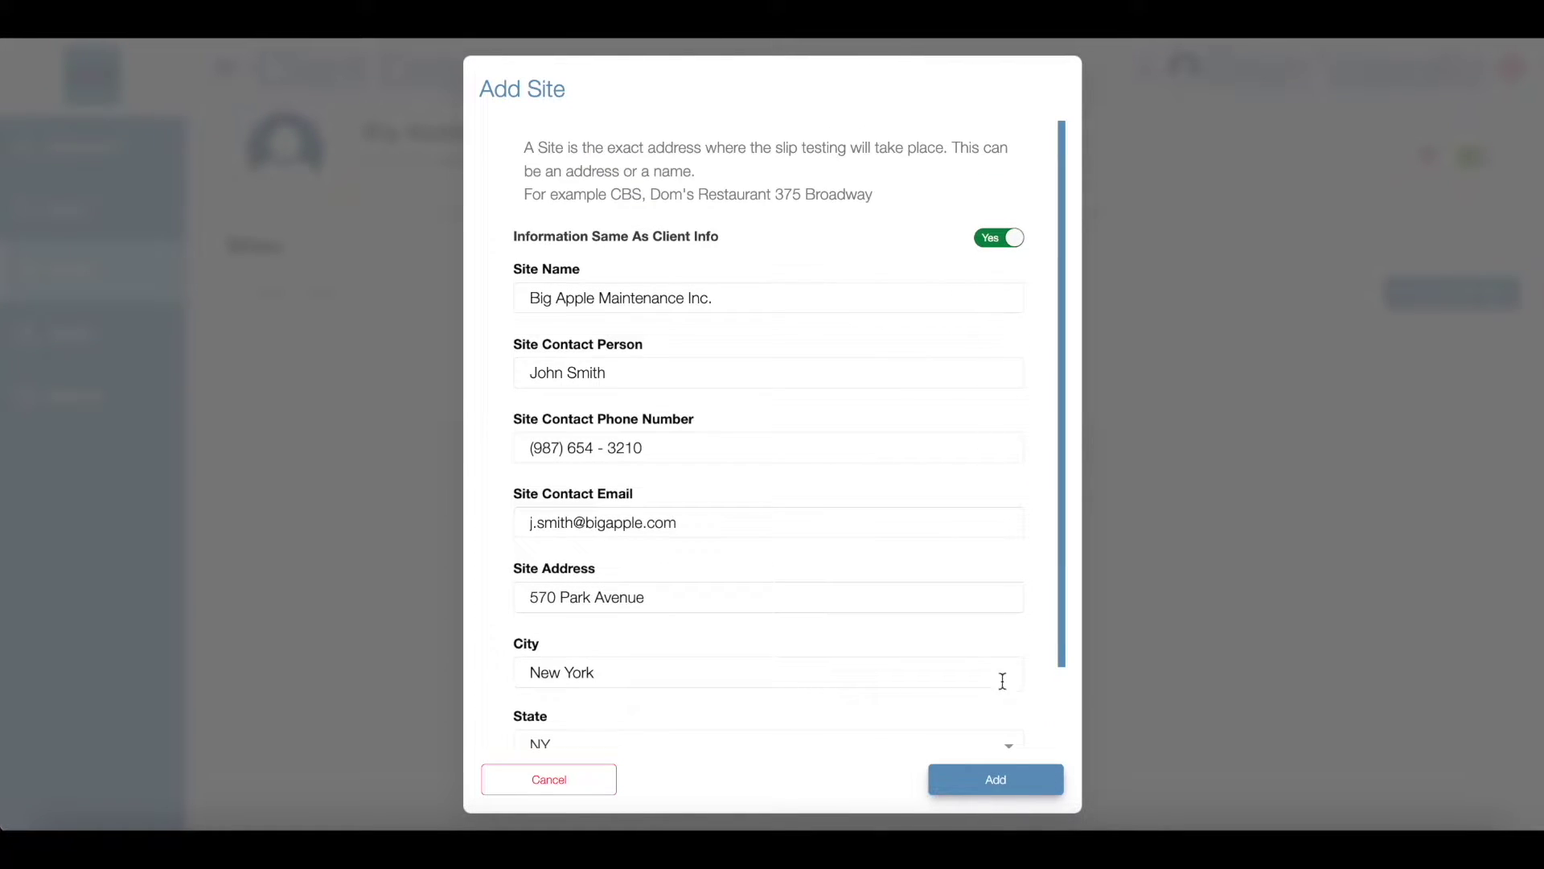
left_click(1011, 772)
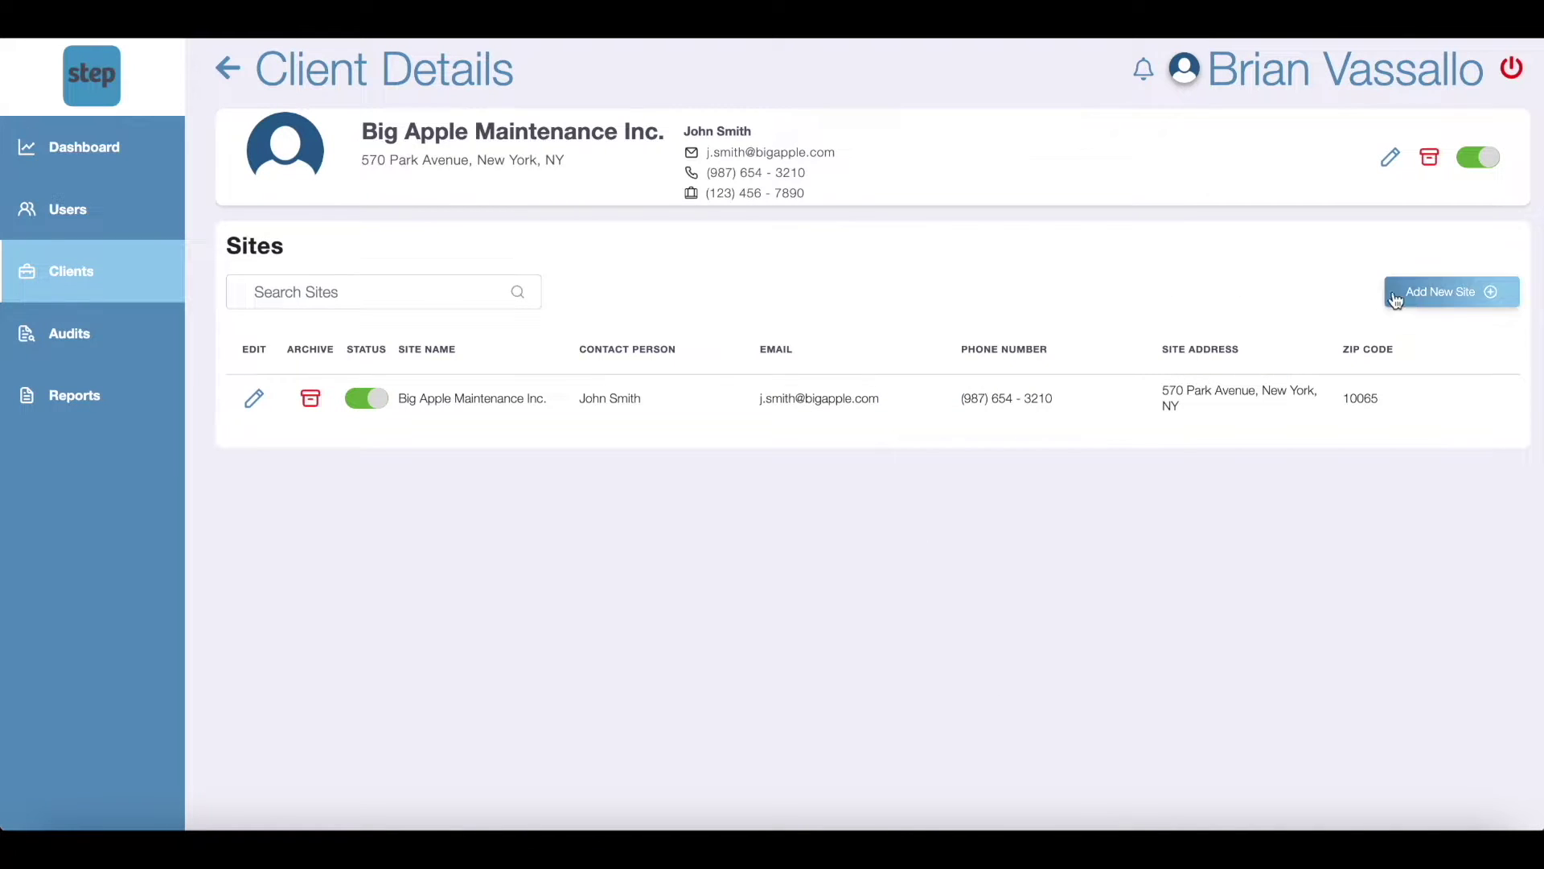
Step: Start site The Metropolitan Museum of Art with its contact's name, phone and email
left_click(1440, 302)
type("The Metrop")
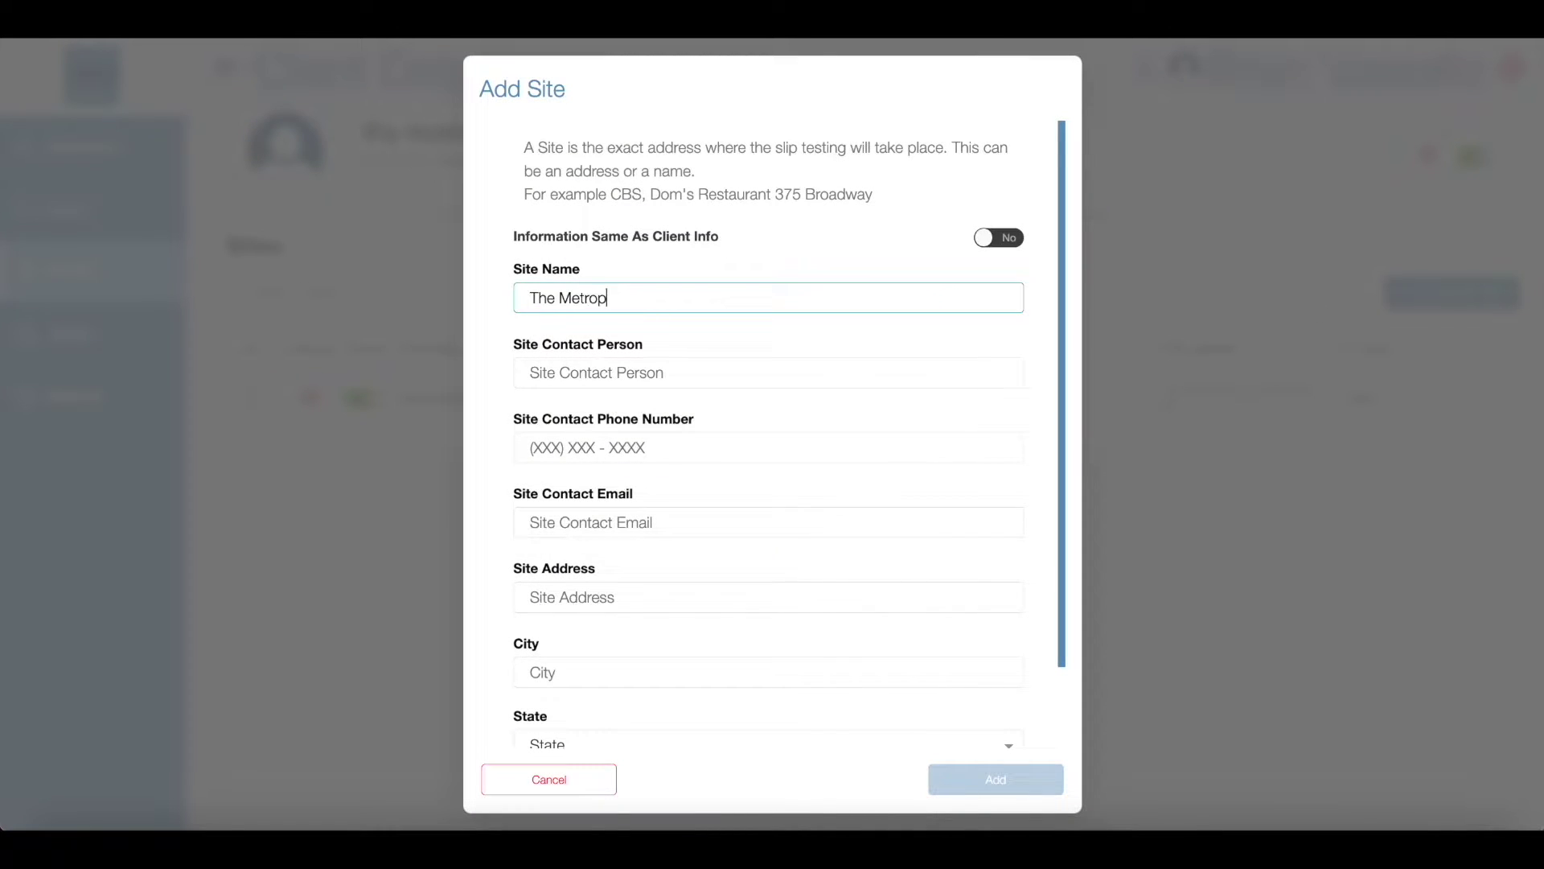
type("olitan Museum of Art")
key("Tab")
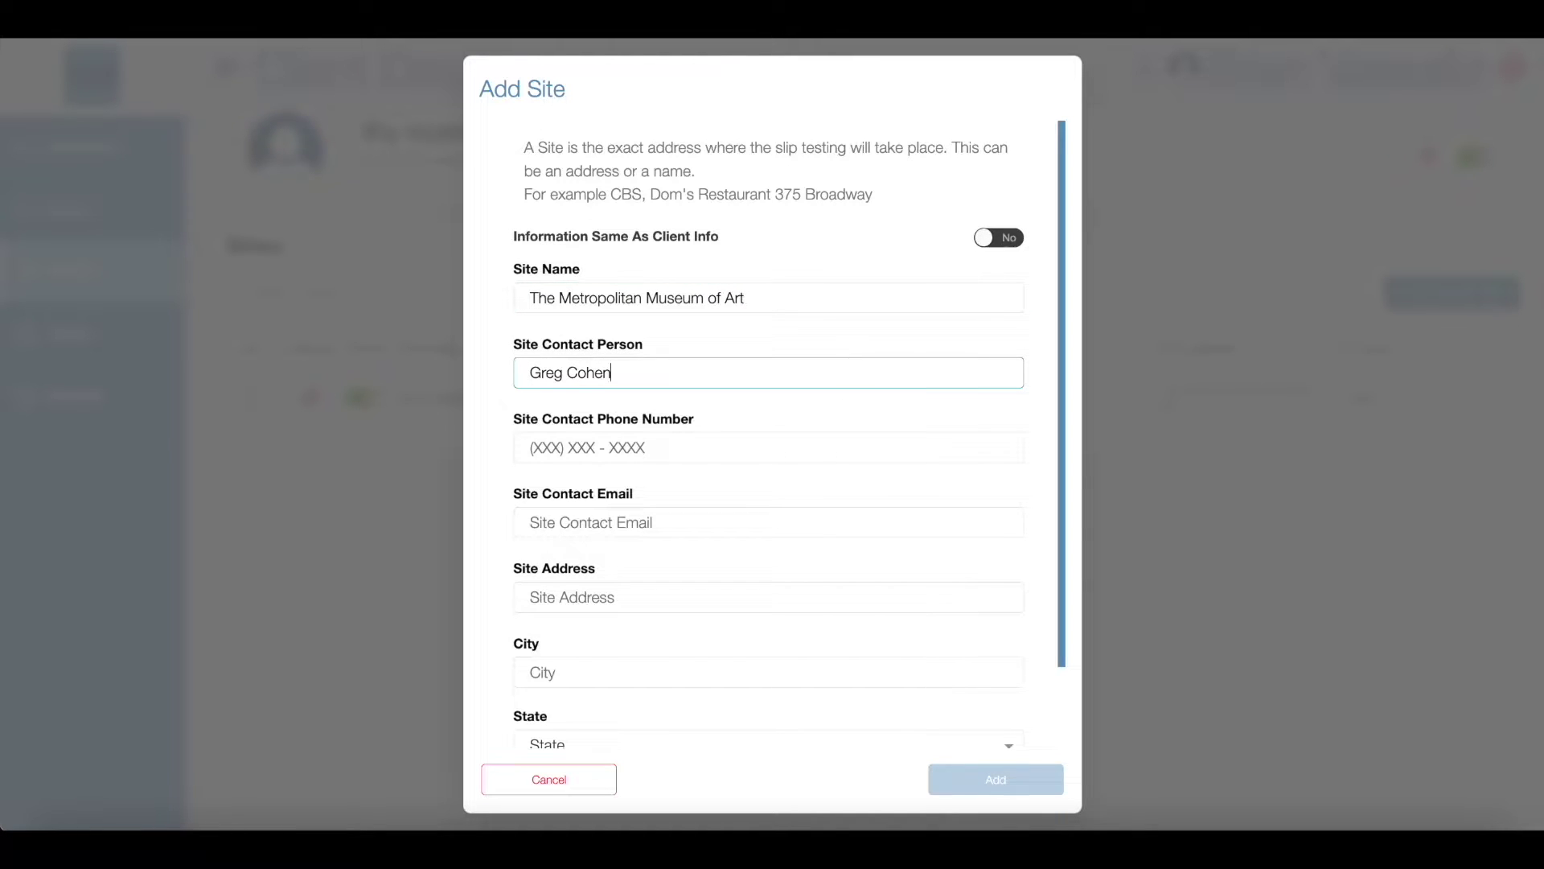
key("Tab")
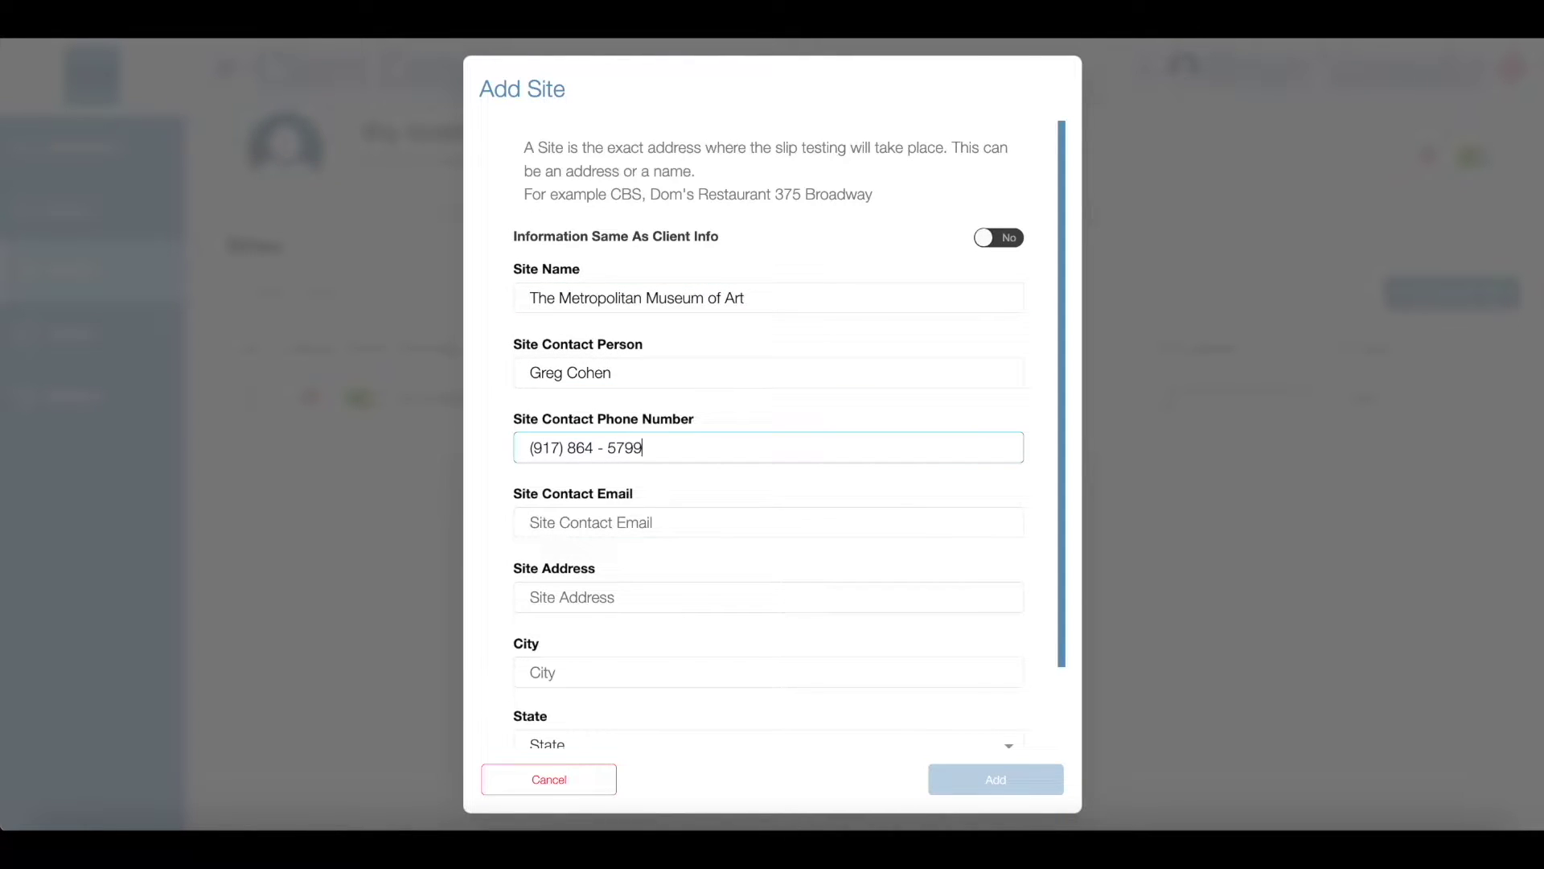
key("Tab")
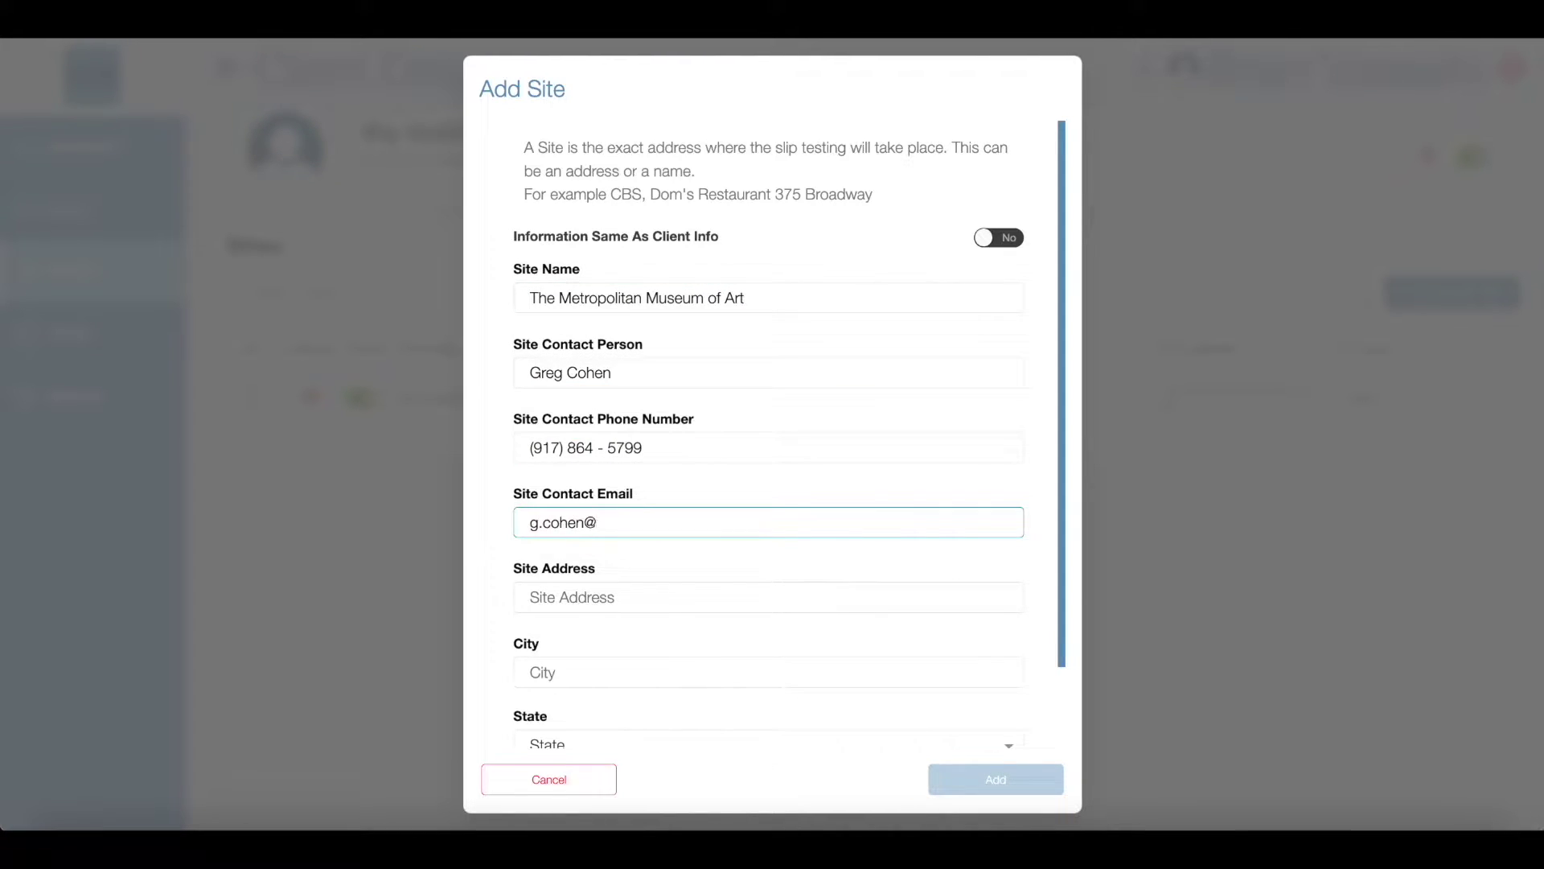
Step: Enter the site's street address, city New York, state NY and zip code, then save
key("Tab")
type("100")
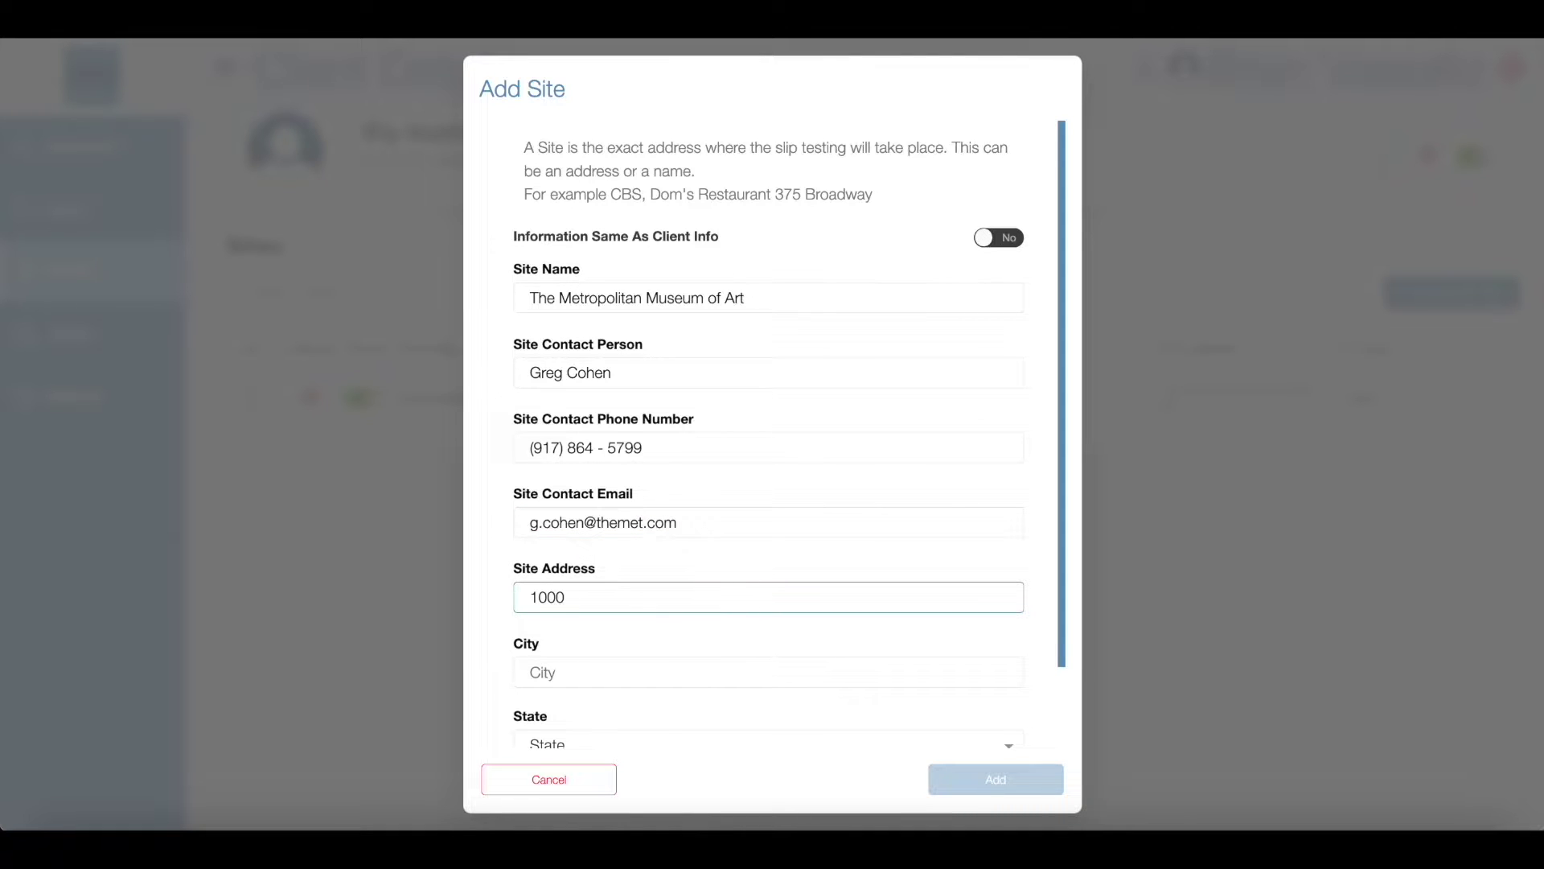
type("0 5th Avenue")
key("Tab")
type("New York")
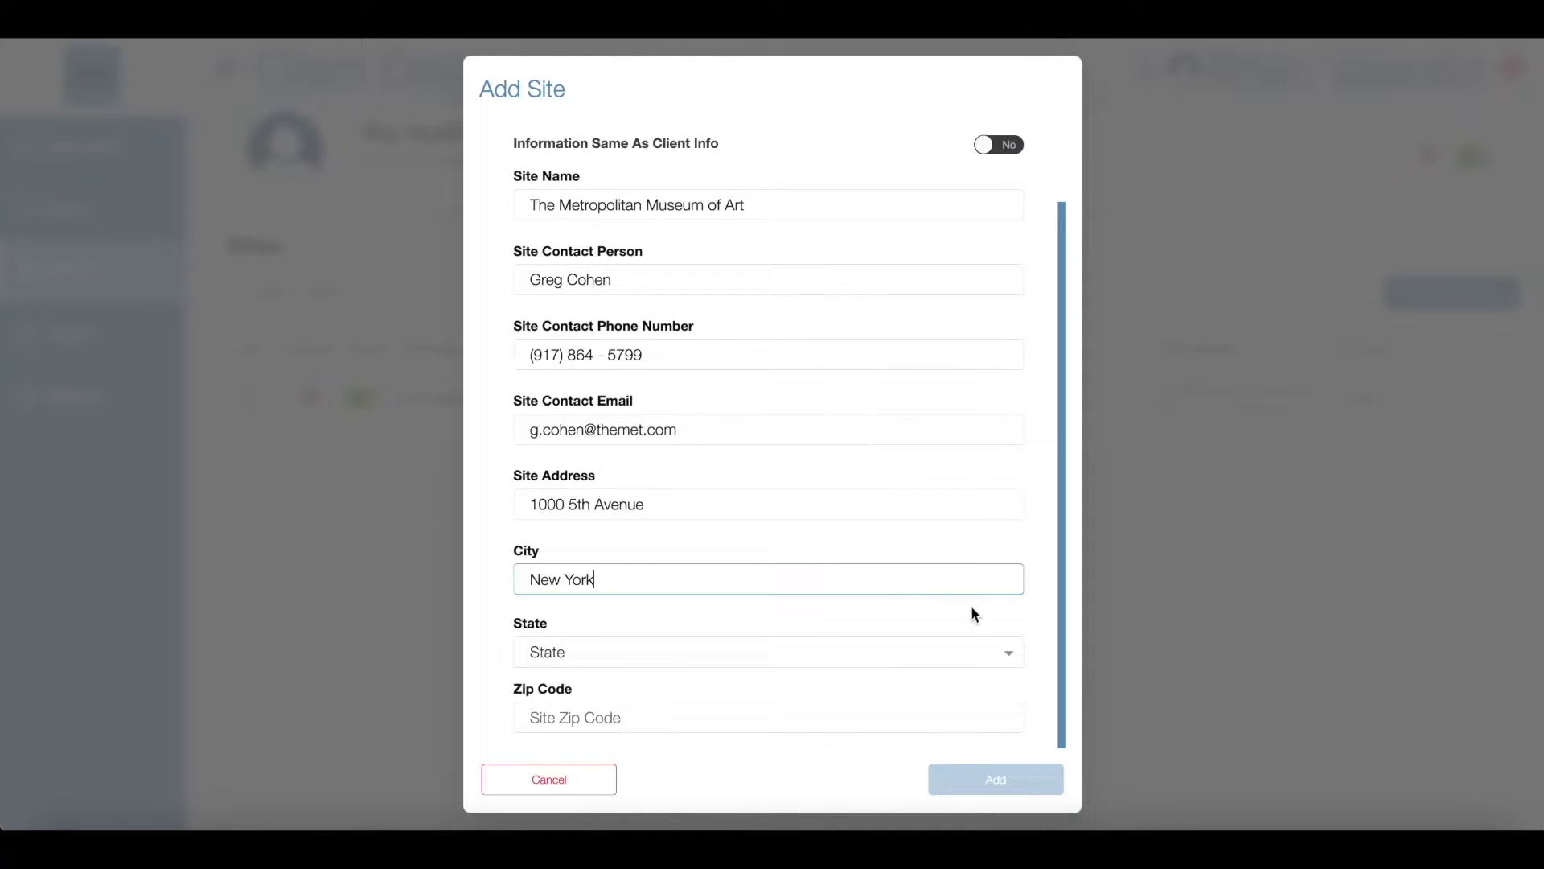
left_click(970, 650)
scroll(970, 650, "down", 8)
left_click(971, 653)
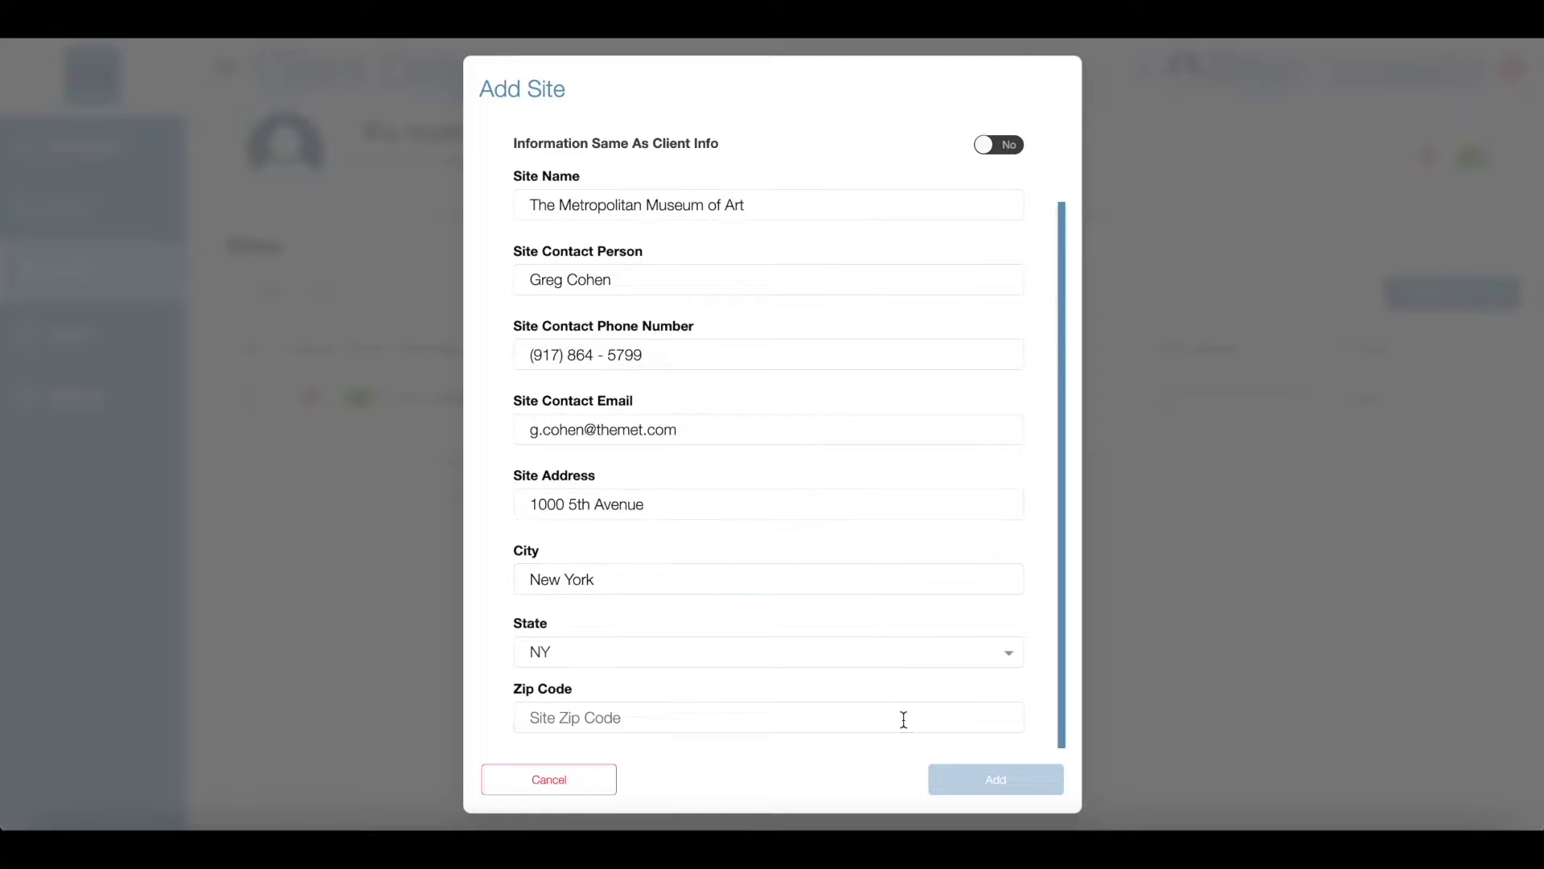
left_click(903, 718)
type("10028")
left_click(992, 778)
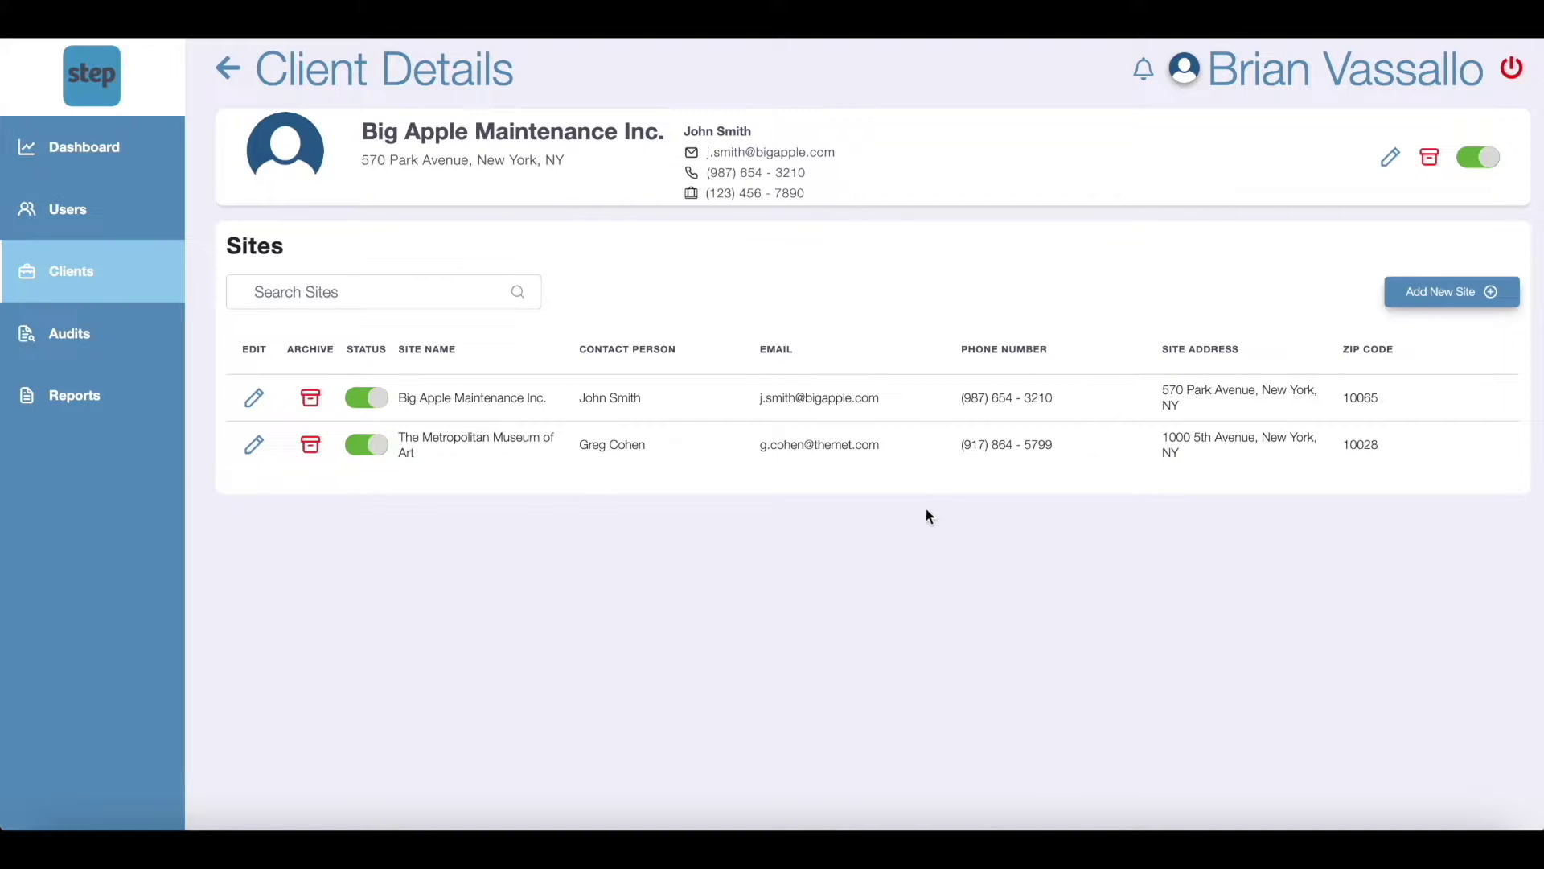
Step: Create an audit for client Big Apple Maintenance Inc. at The Metropolitan Museum of Art site
left_click(911, 460)
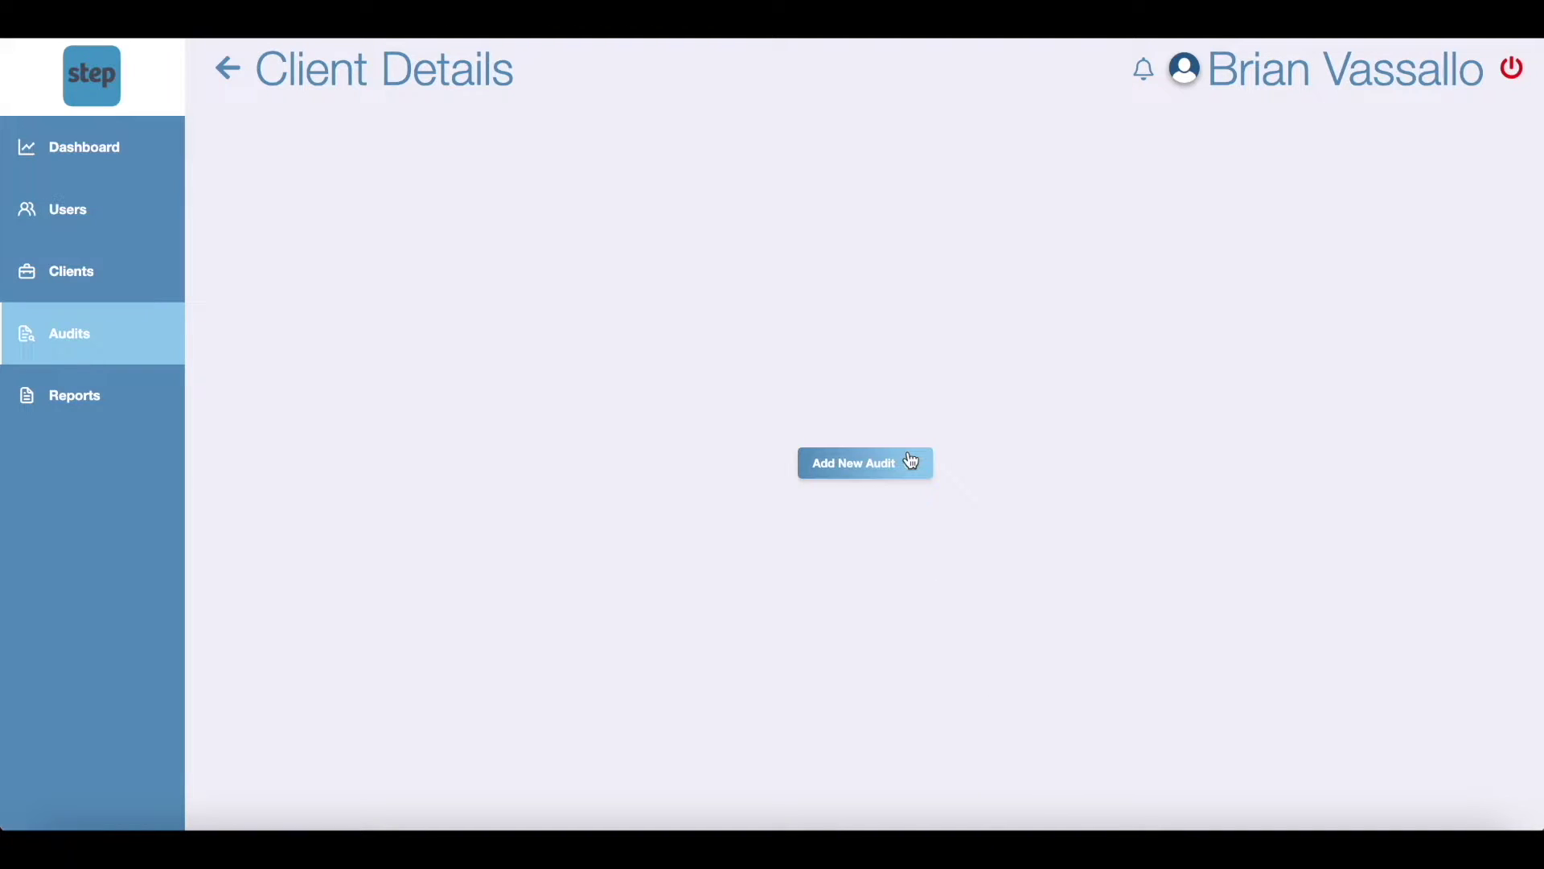
left_click(846, 473)
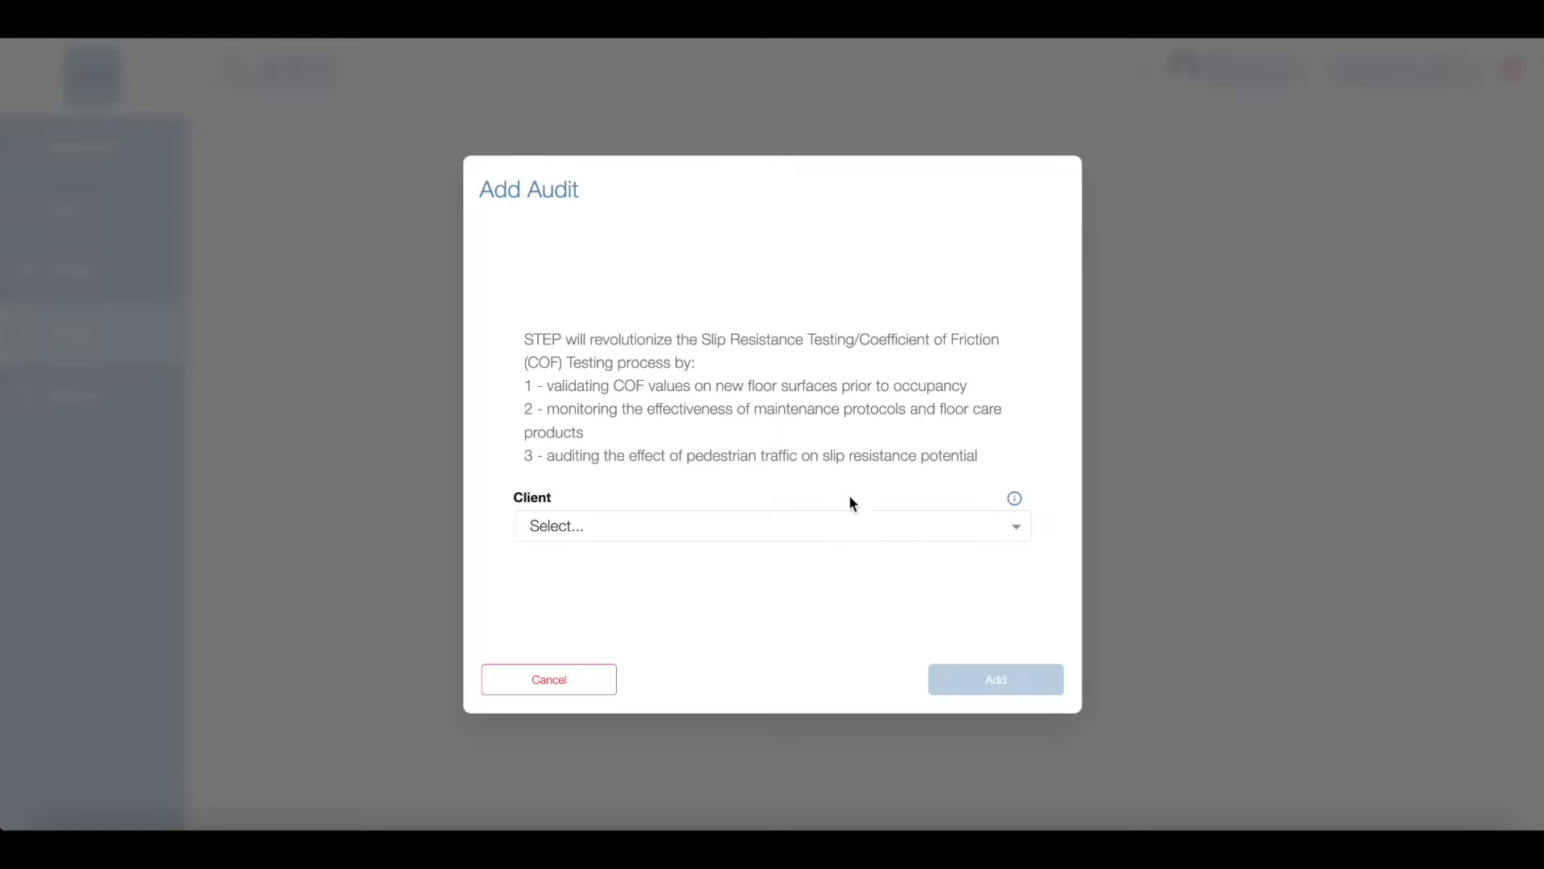
left_click(851, 526)
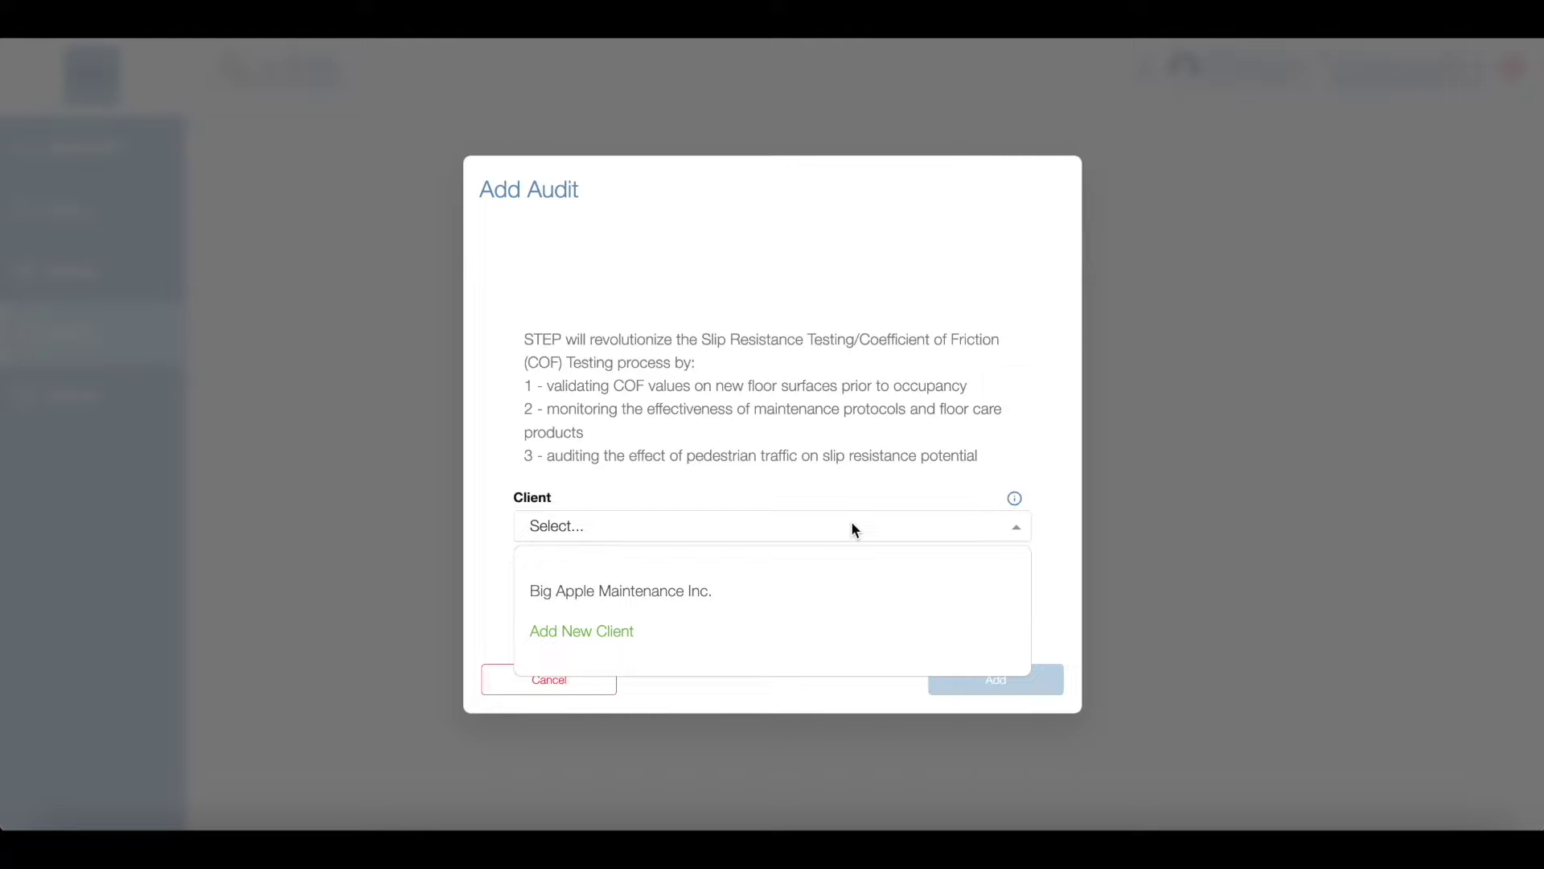
left_click(845, 599)
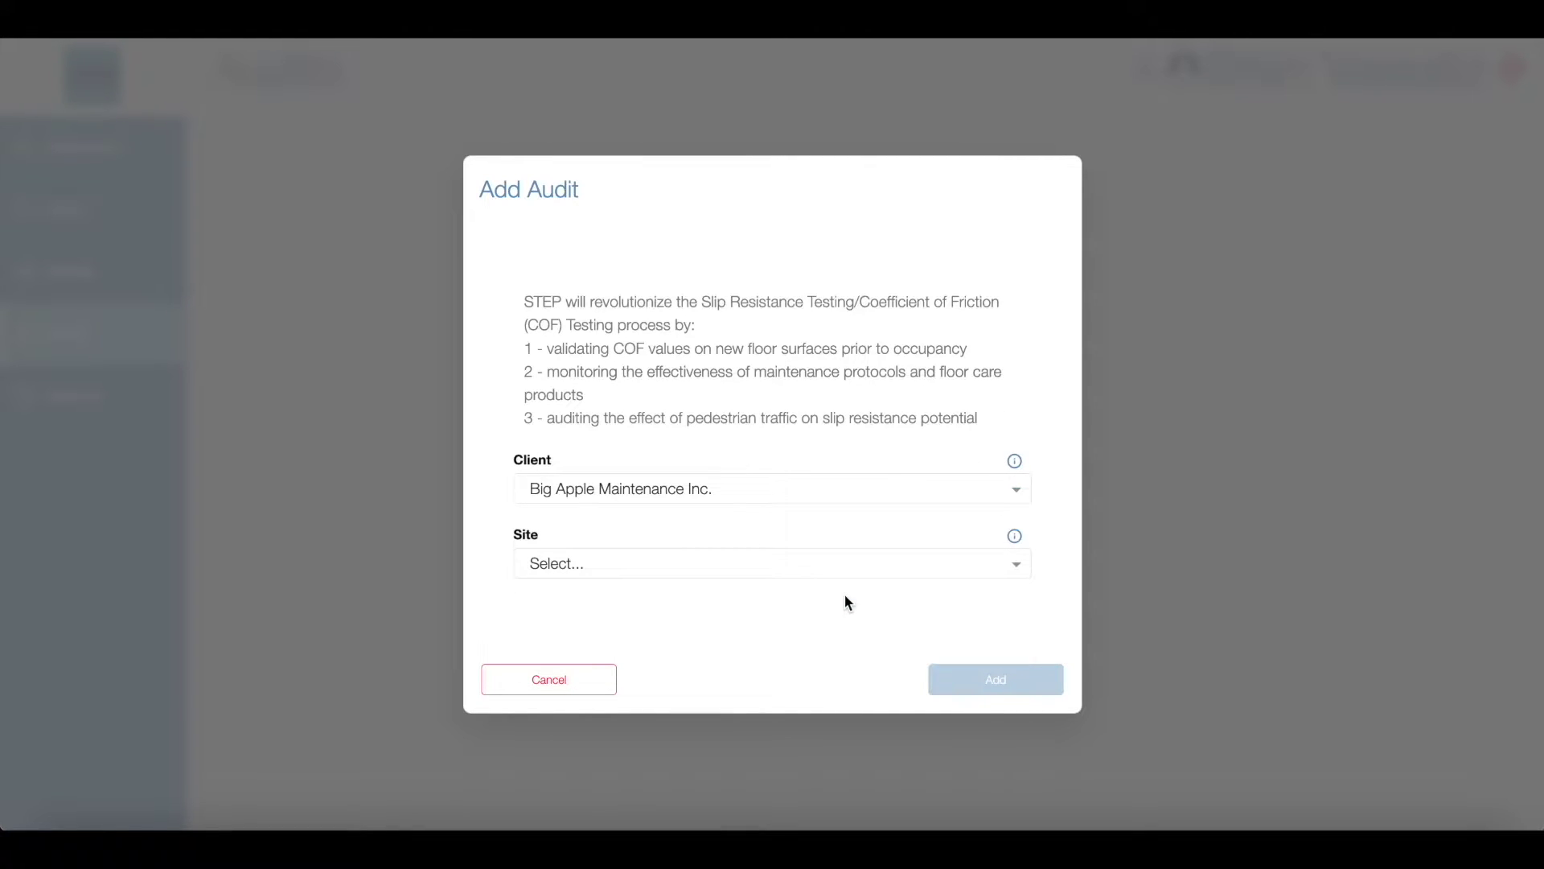
left_click(846, 573)
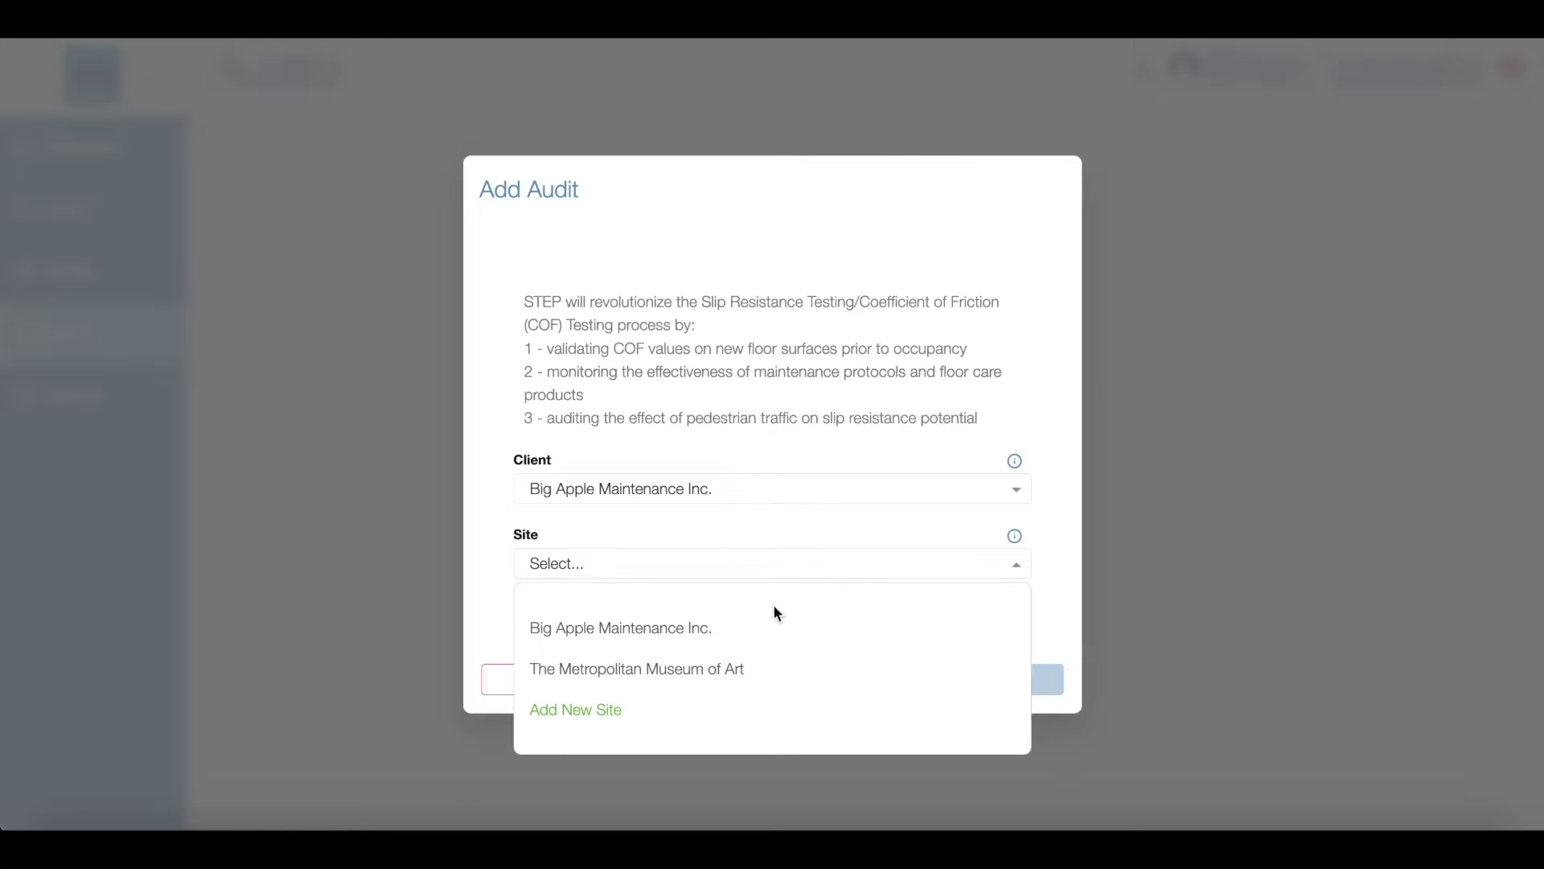
left_click(738, 669)
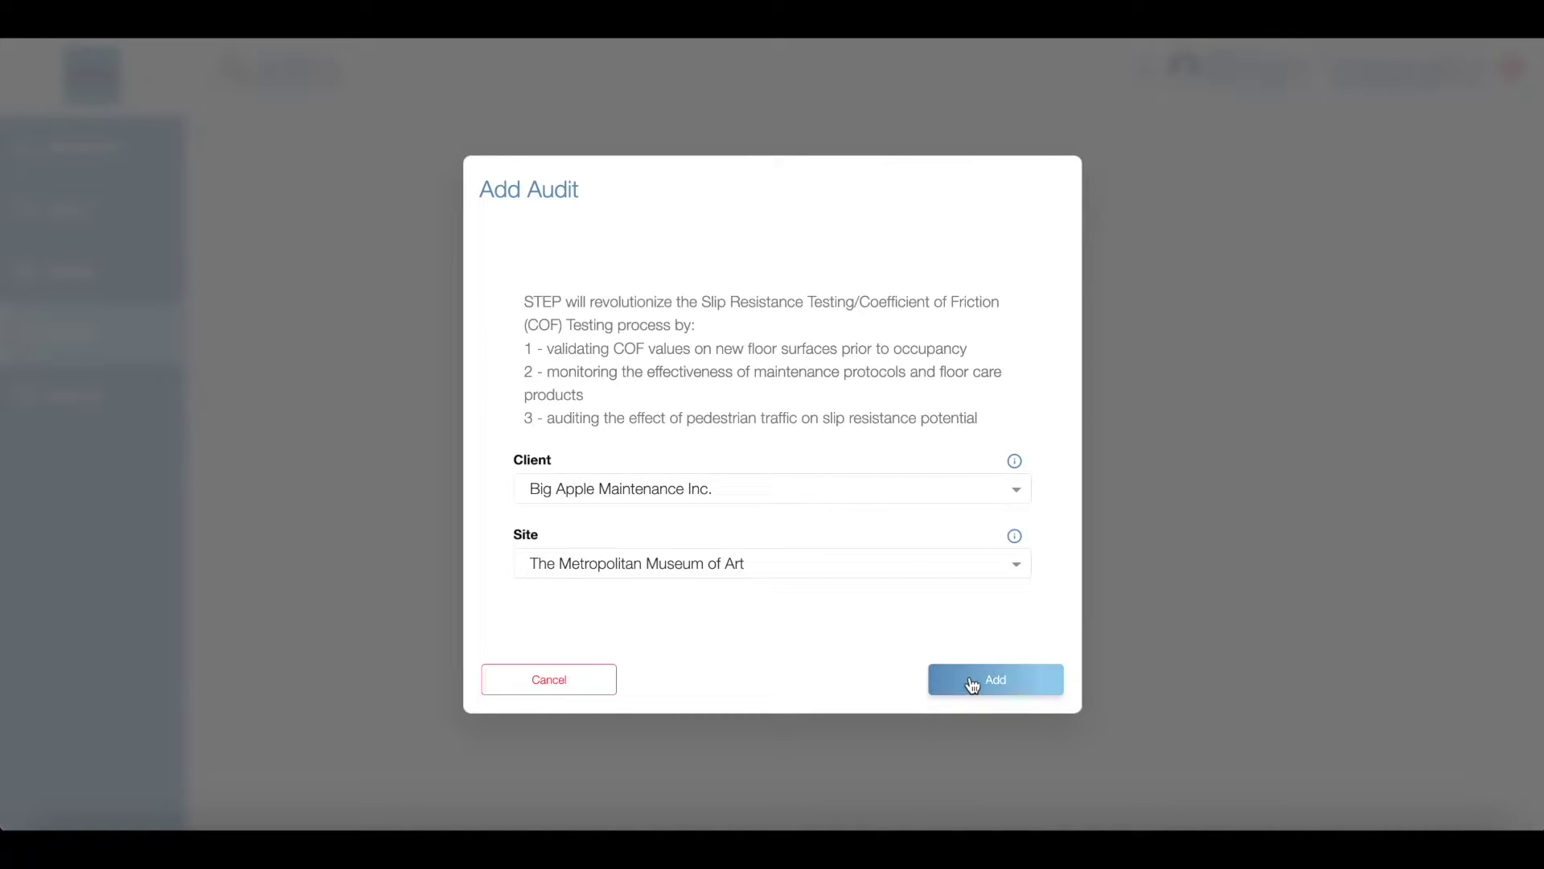
left_click(997, 682)
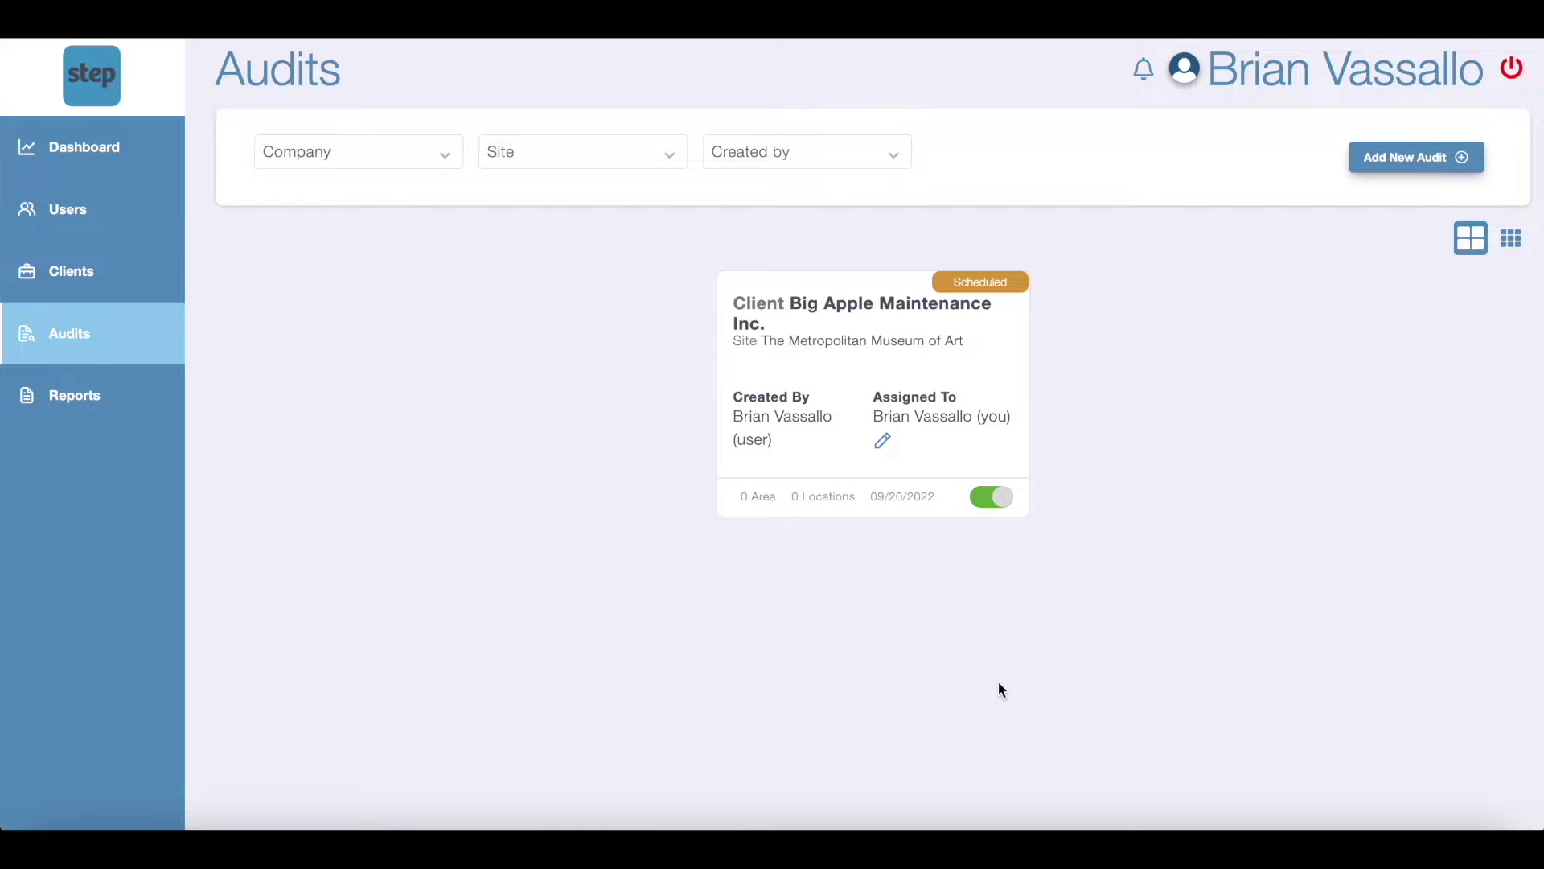
Step: Toggle the audits view to table and back to cards, then return to the audits list
left_click(1510, 241)
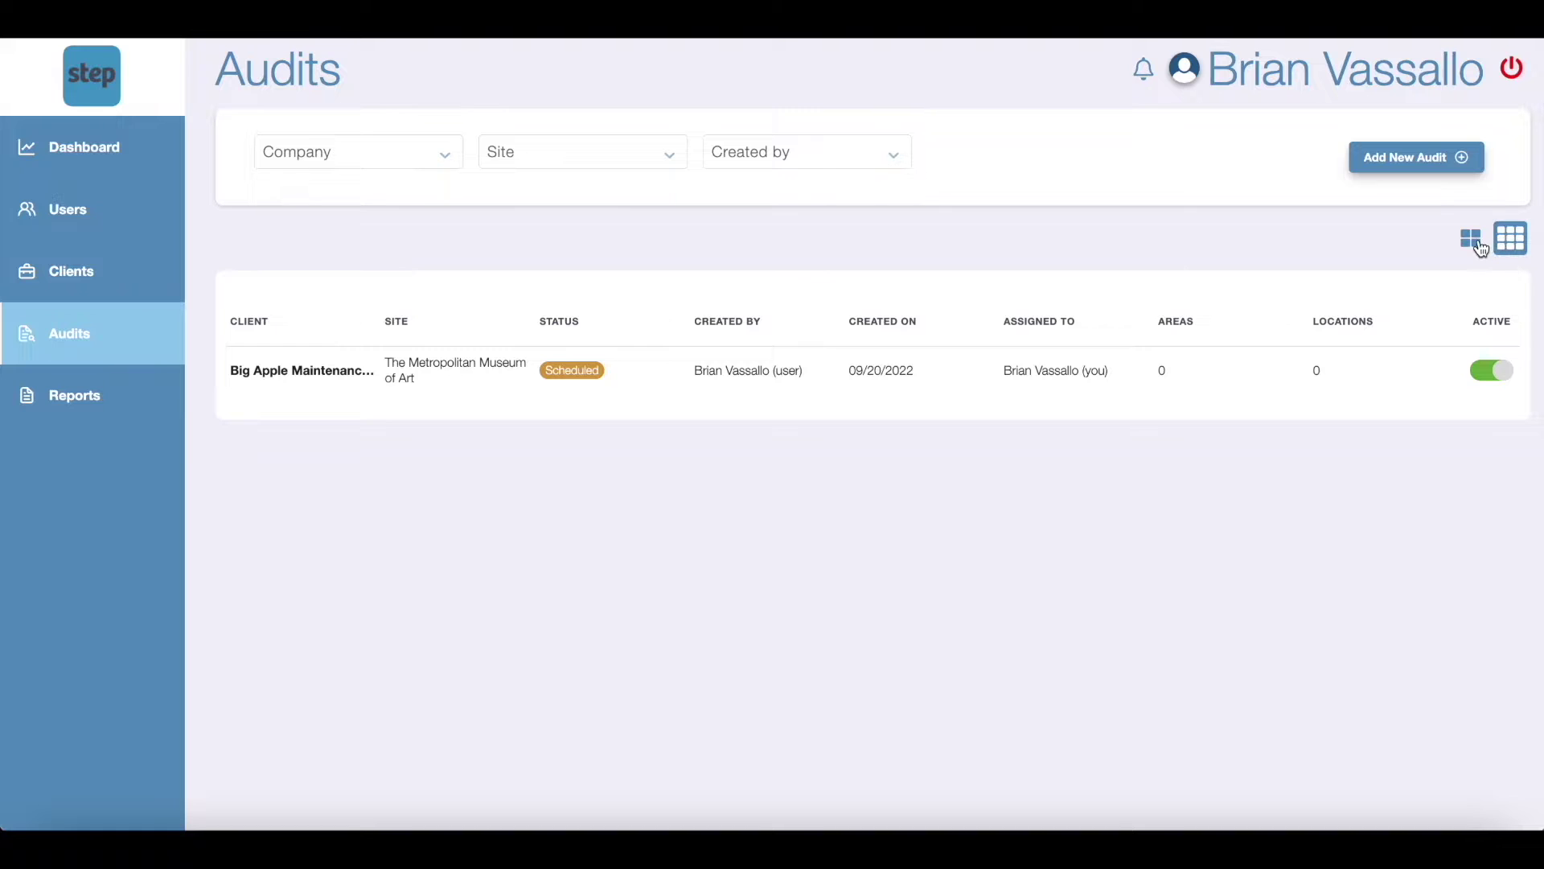
left_click(1471, 240)
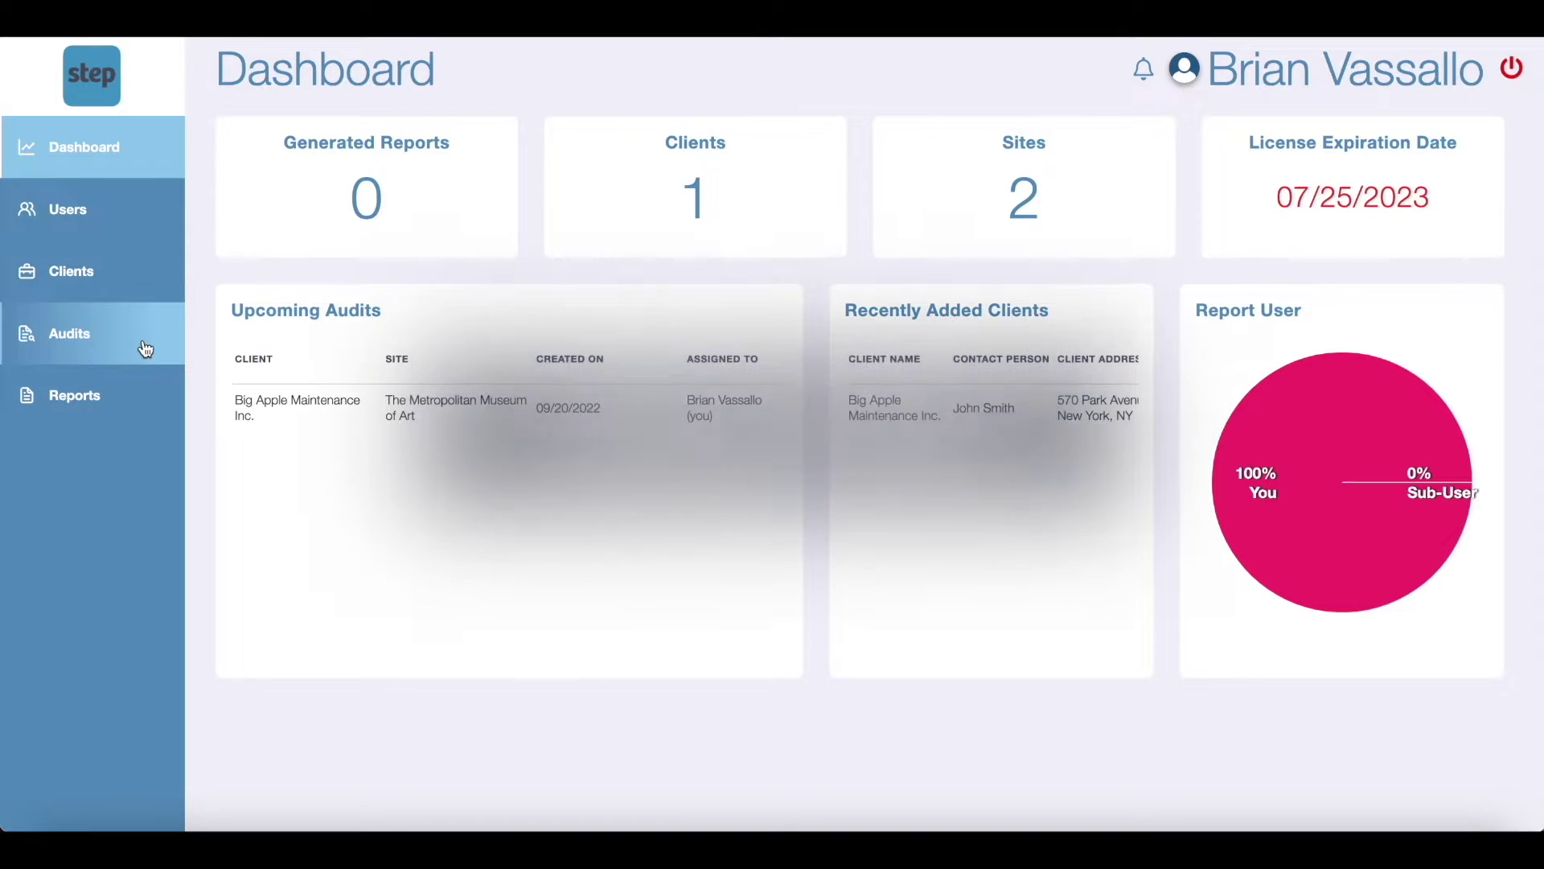
left_click(145, 348)
Step: Create a new area in the audit named The Great Hall with AID 001
left_click(849, 371)
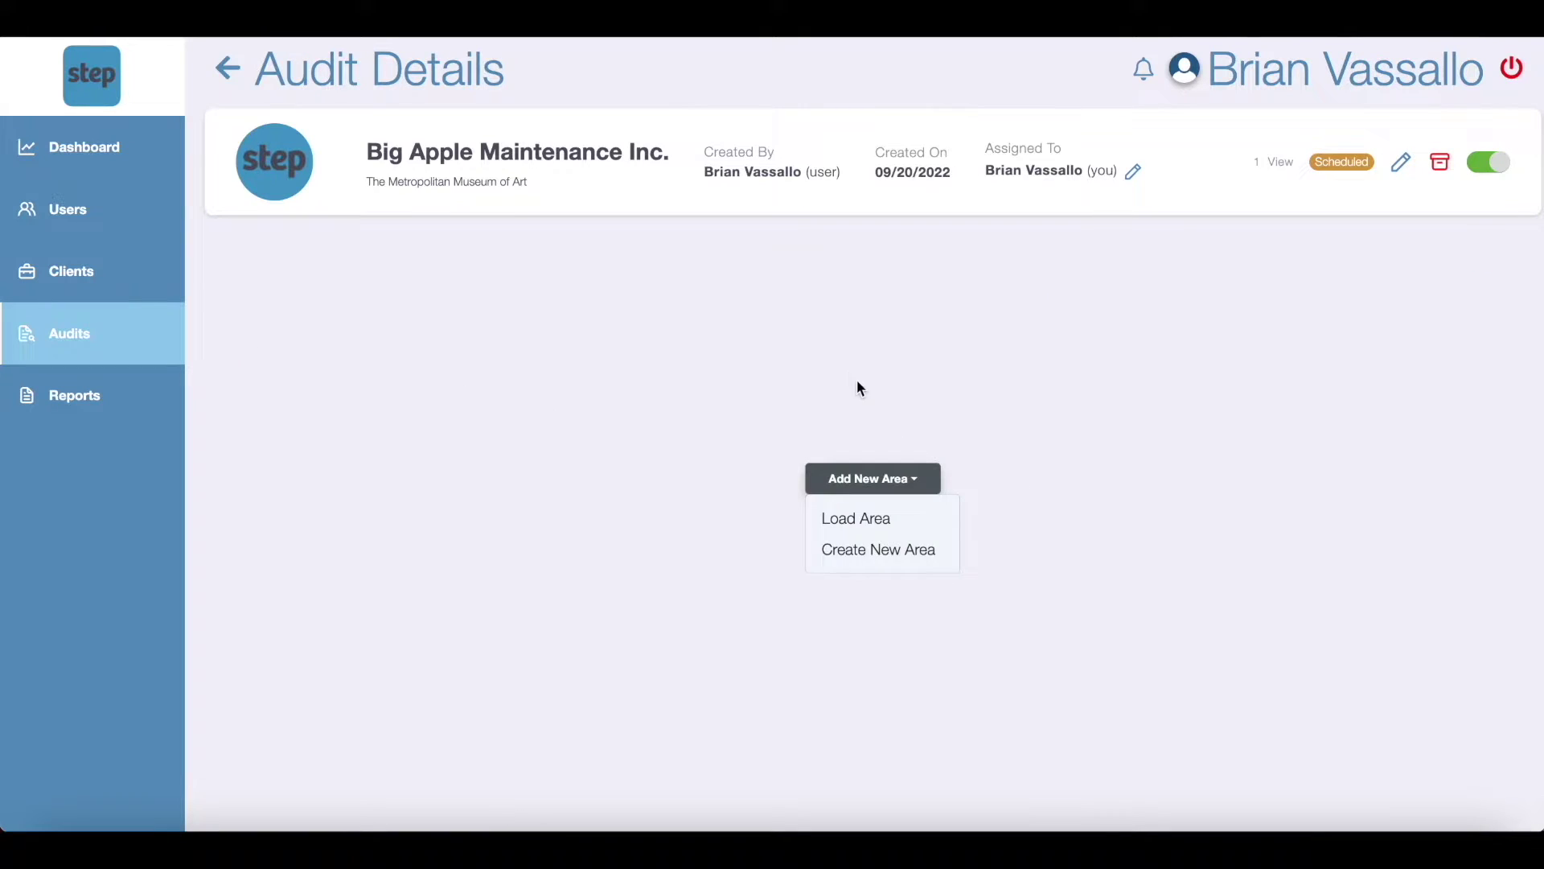
left_click(911, 550)
left_click(885, 291)
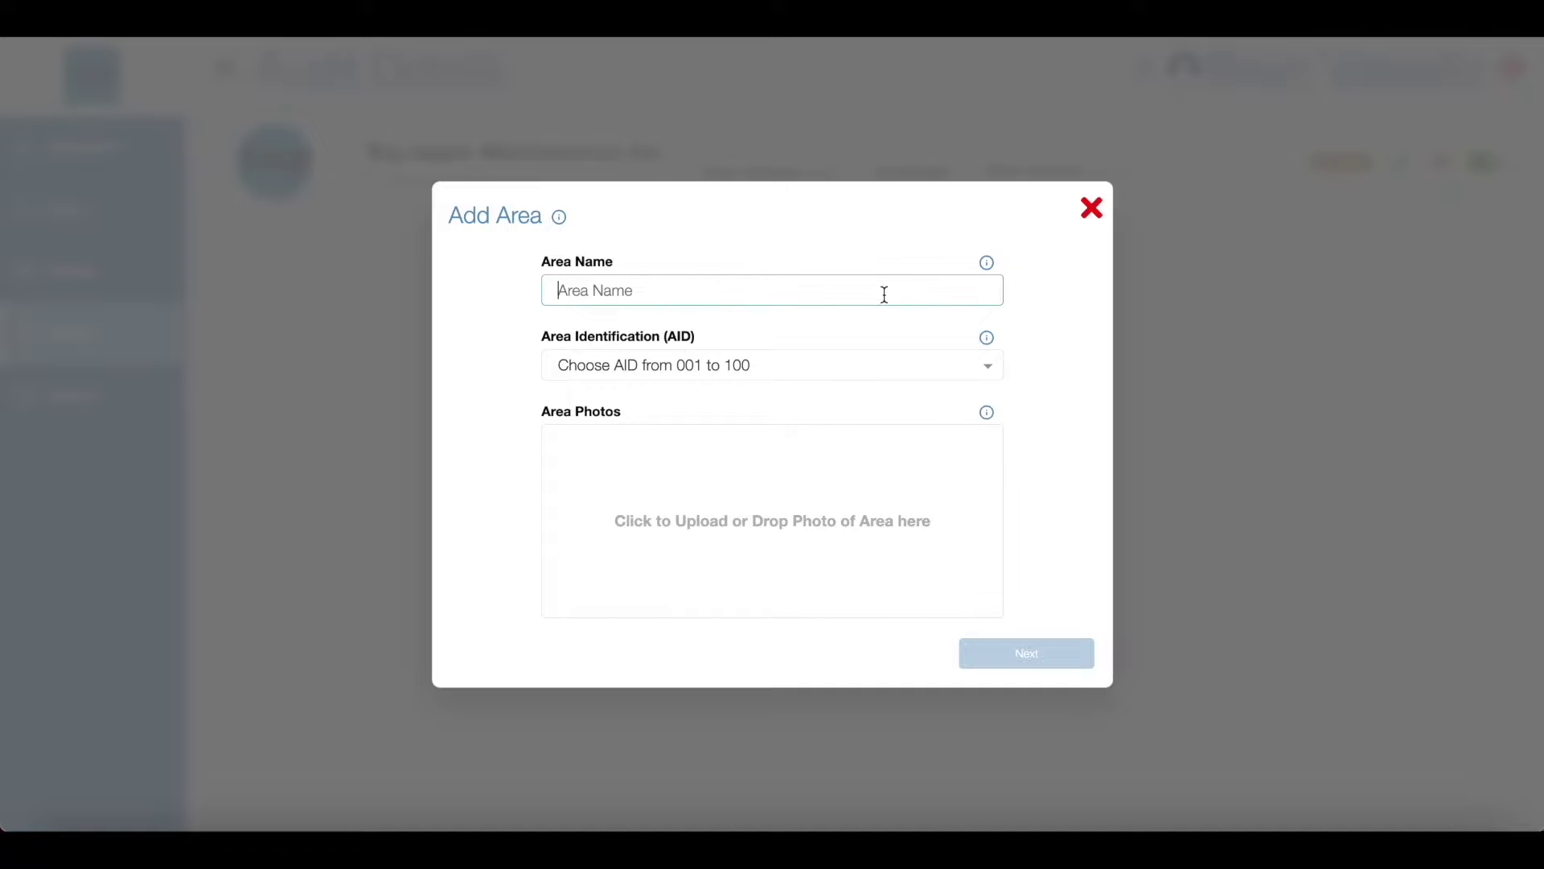
type("The Great Hall")
left_click(882, 357)
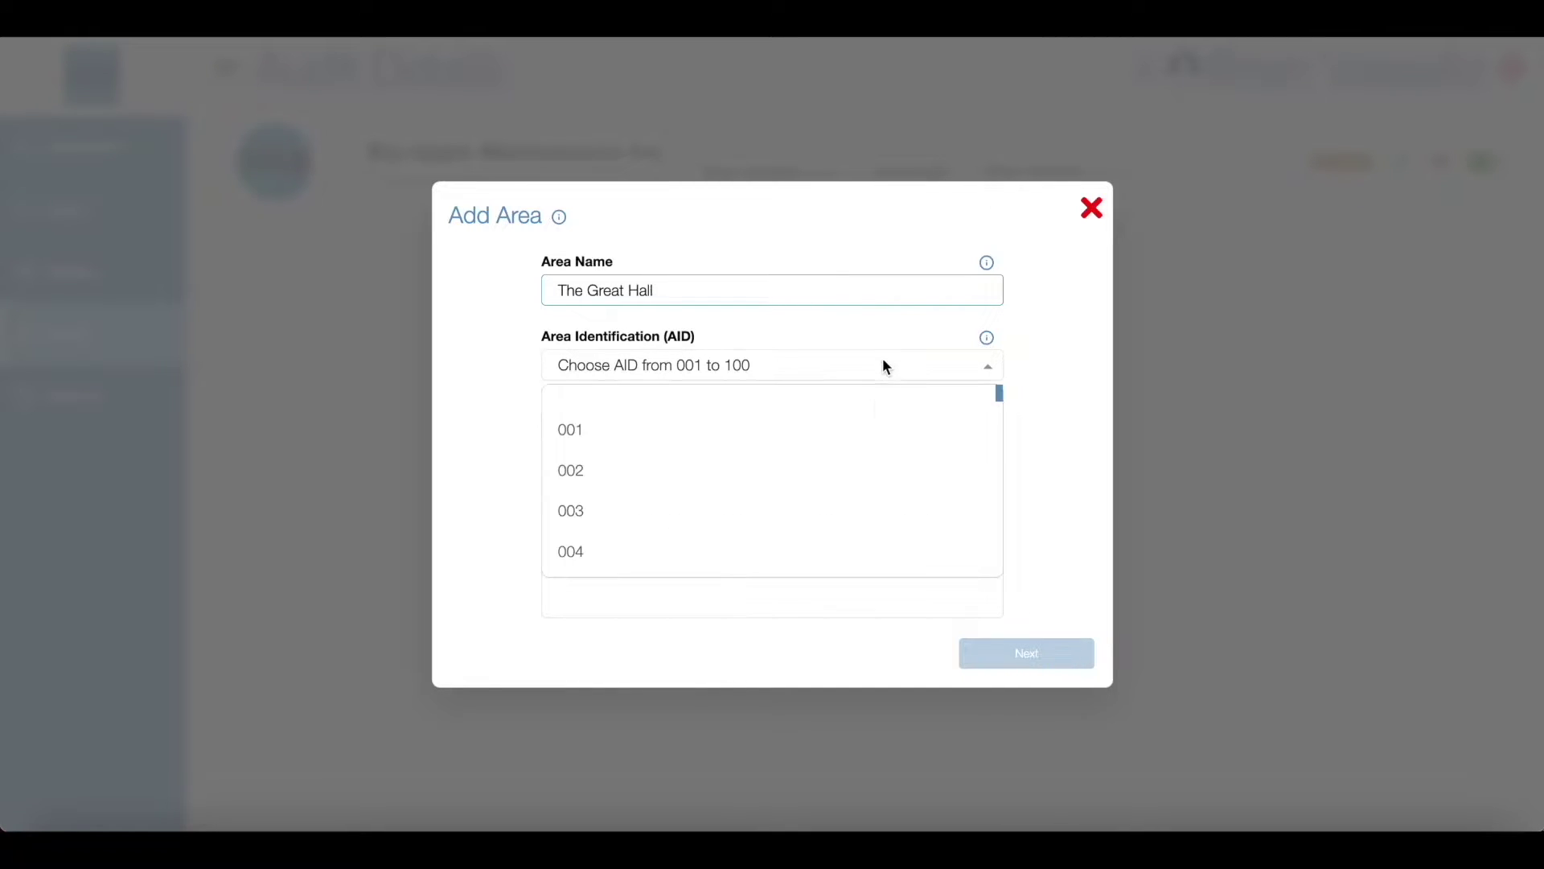
left_click(872, 424)
Step: Upload two Great Hall photos and reorder them so the other becomes the main photo
left_click(807, 510)
scroll(808, 507, "down", 5)
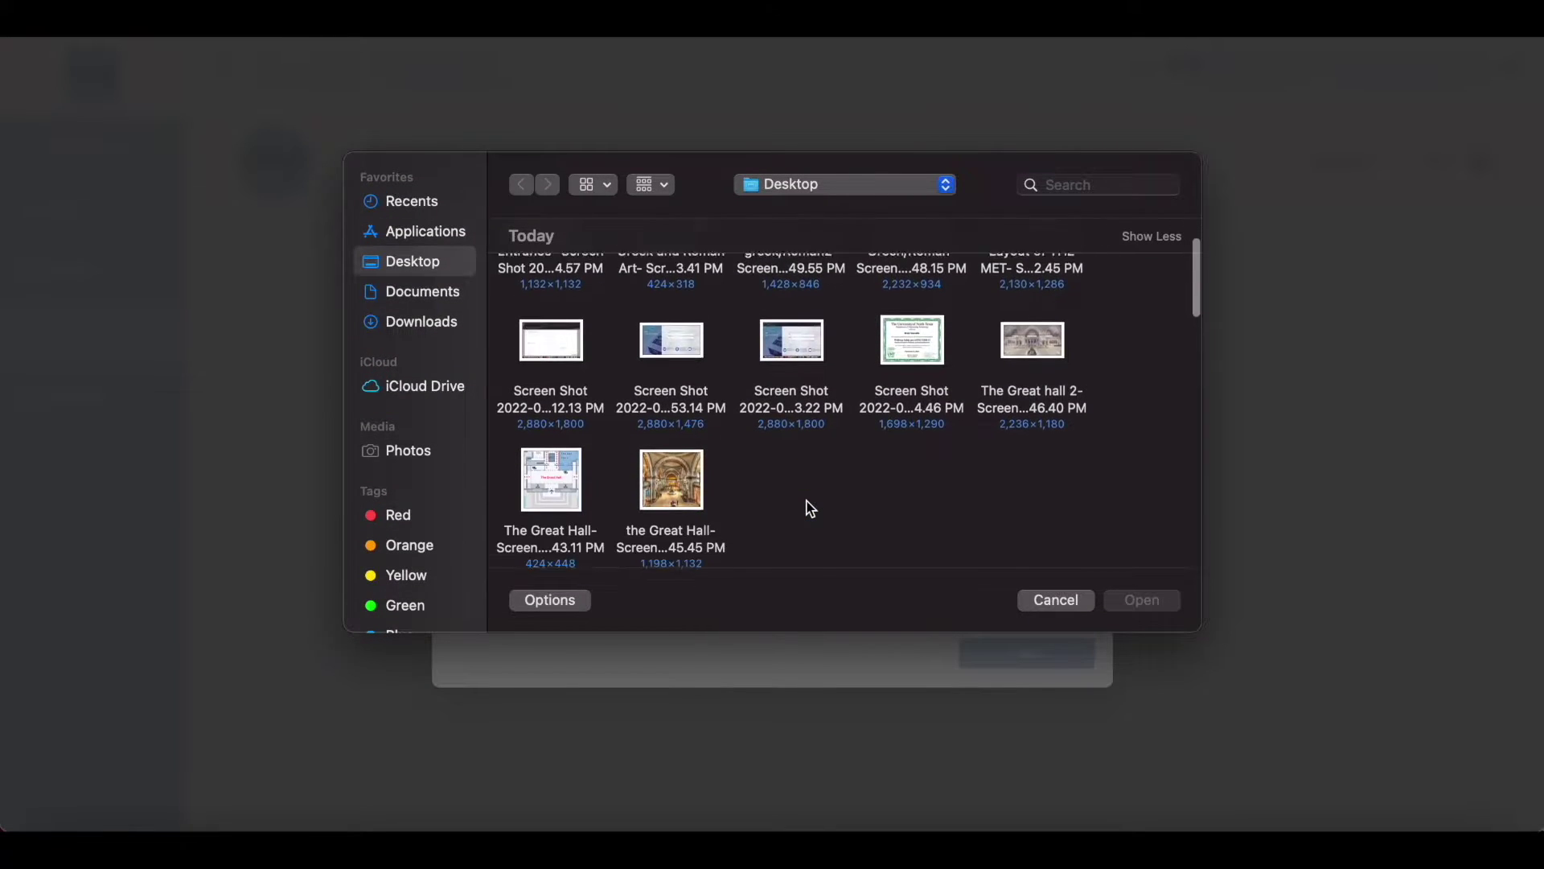
double_click(682, 402)
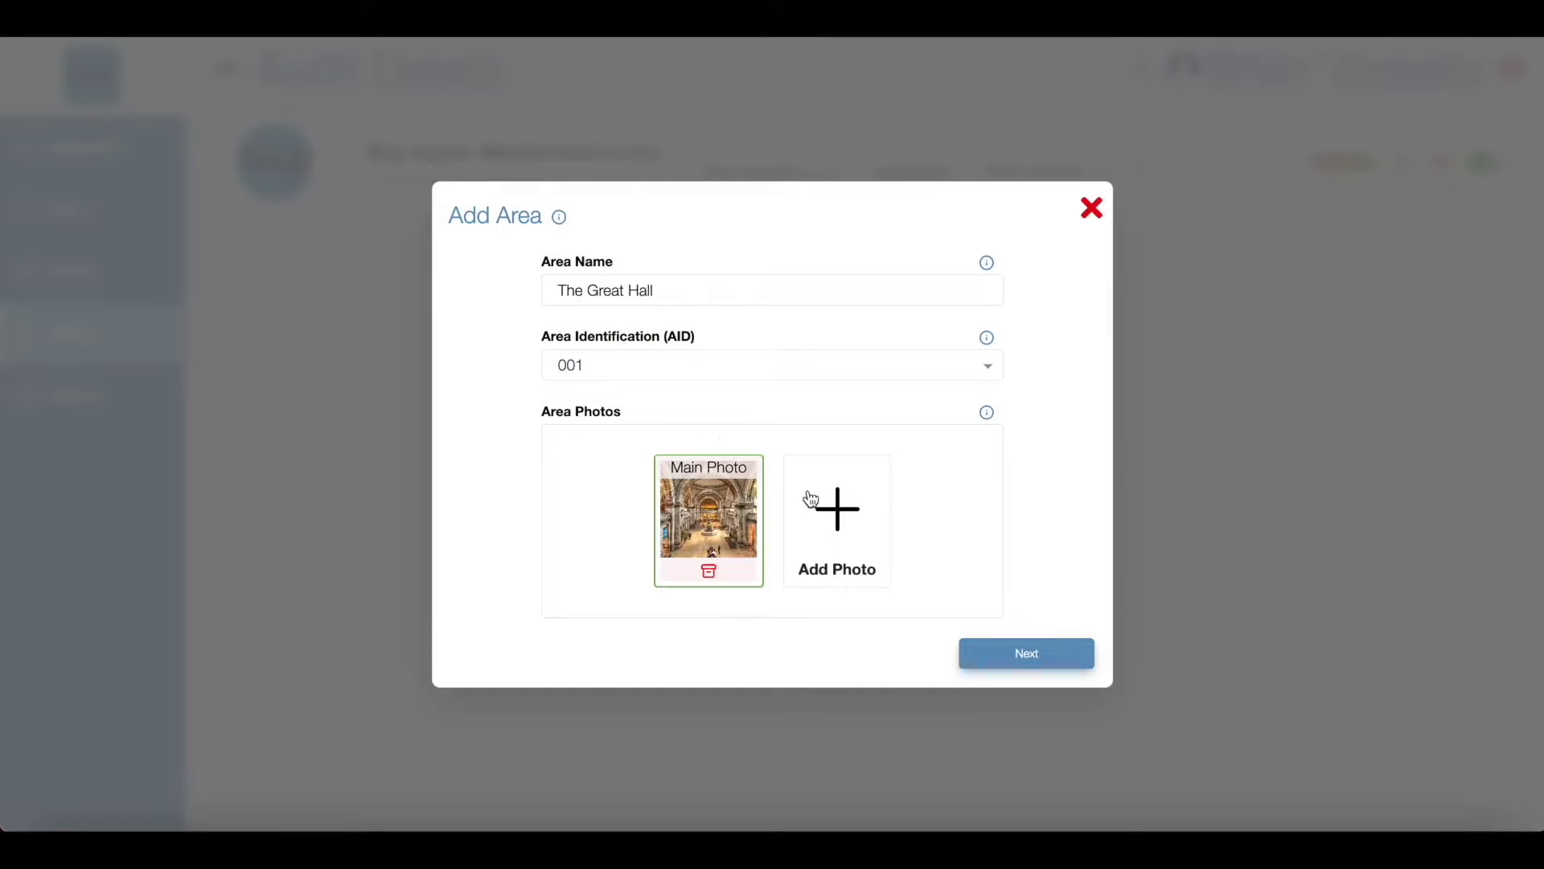
left_click(813, 499)
left_click(1026, 459)
double_click(1026, 459)
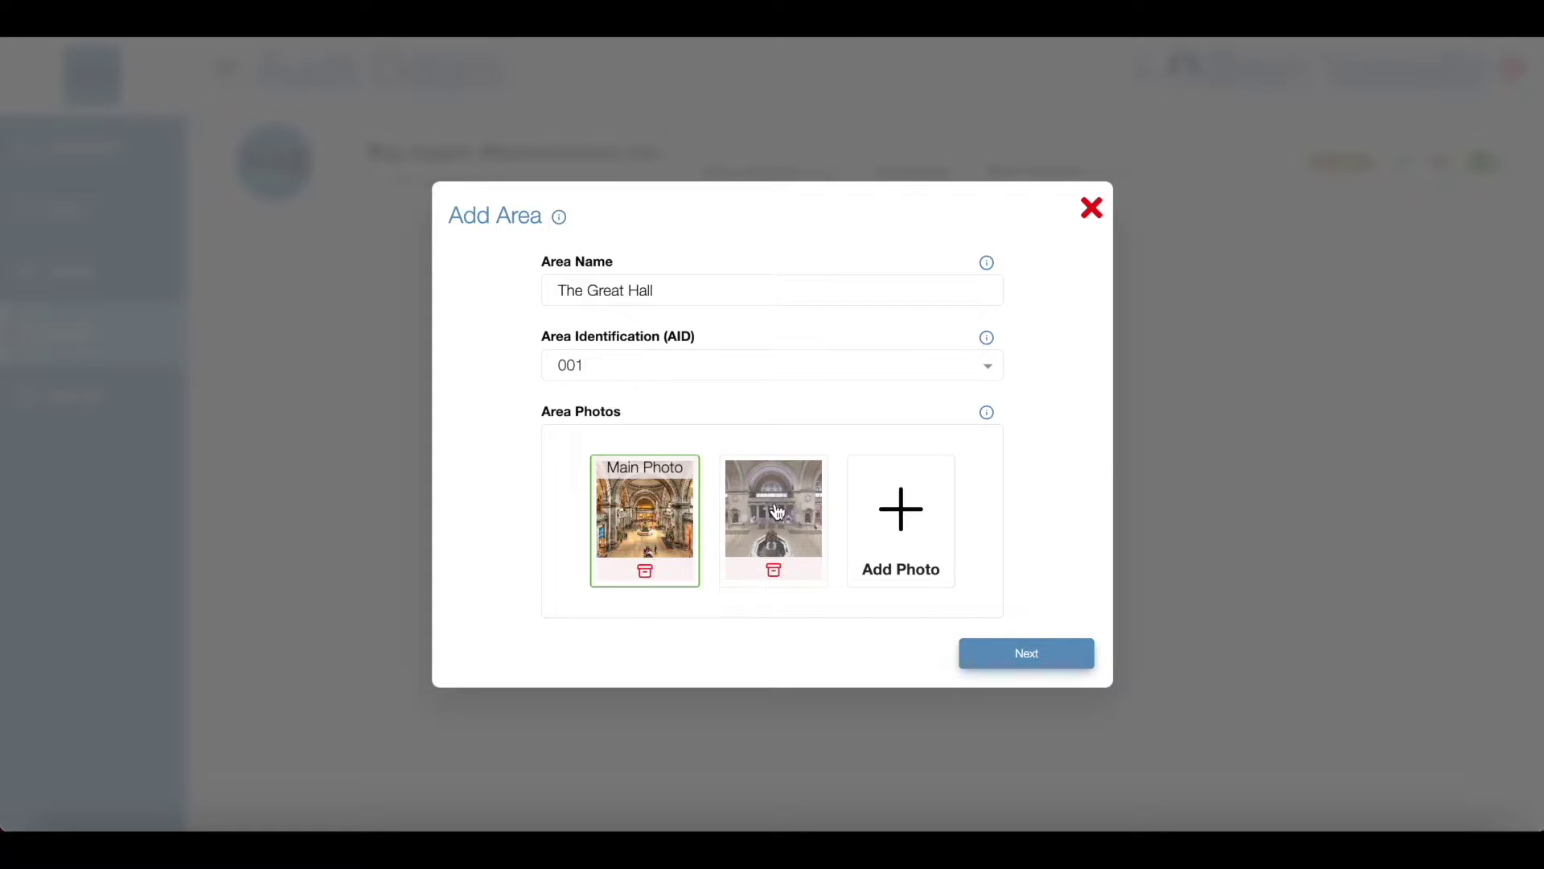
left_click_drag(735, 514, 698, 513)
Step: Upload the Great Hall floor plan image from the file picker as the testing diagram
left_click(1029, 652)
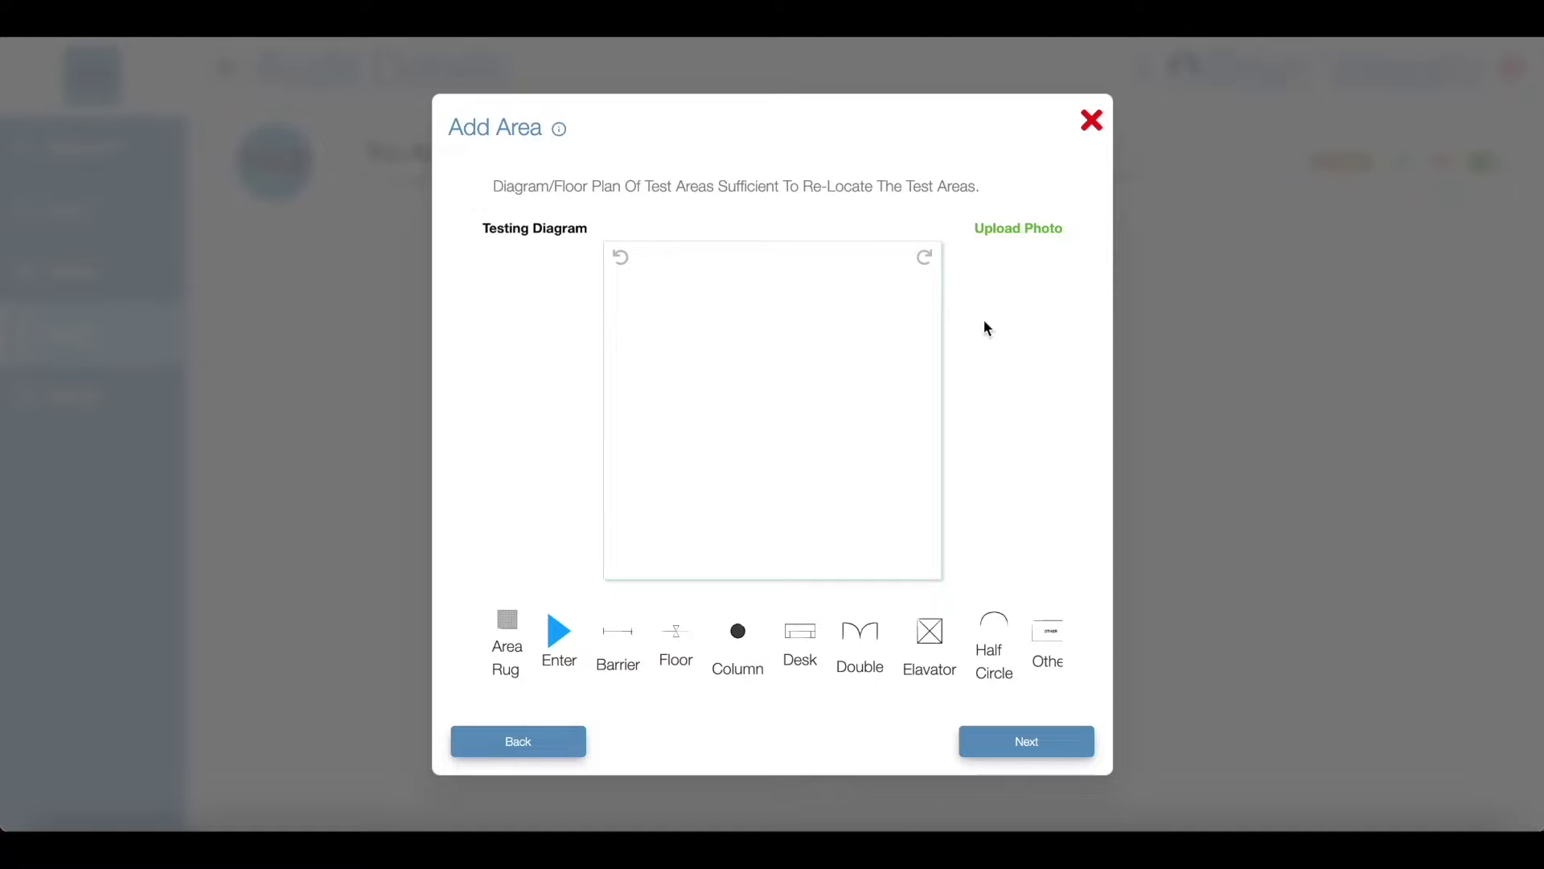
left_click(998, 232)
left_click(701, 428)
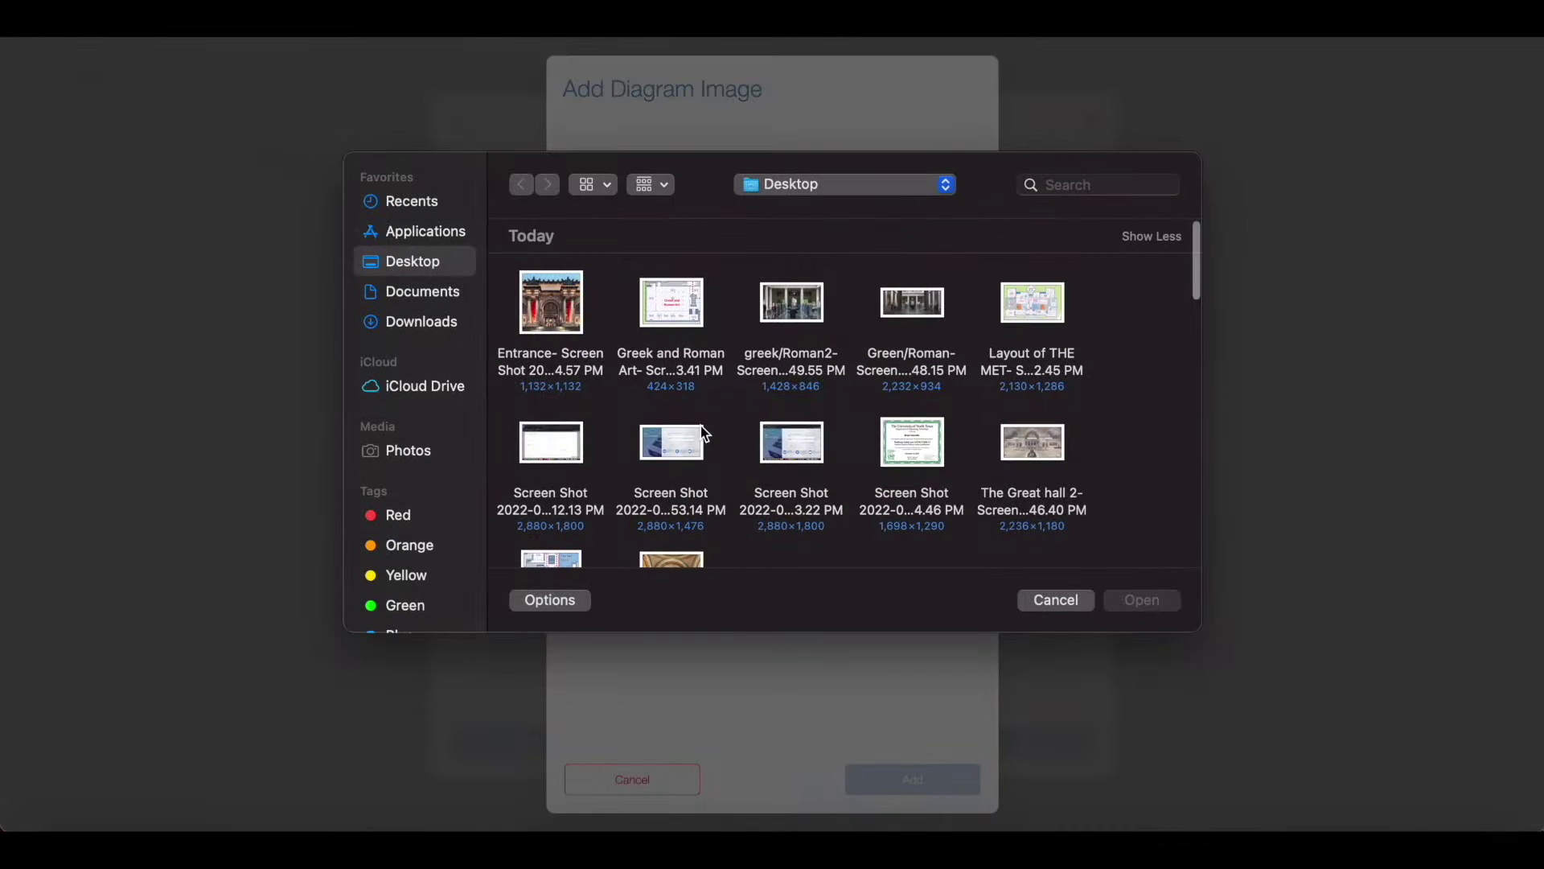
scroll(701, 427, "down", 3)
double_click(581, 483)
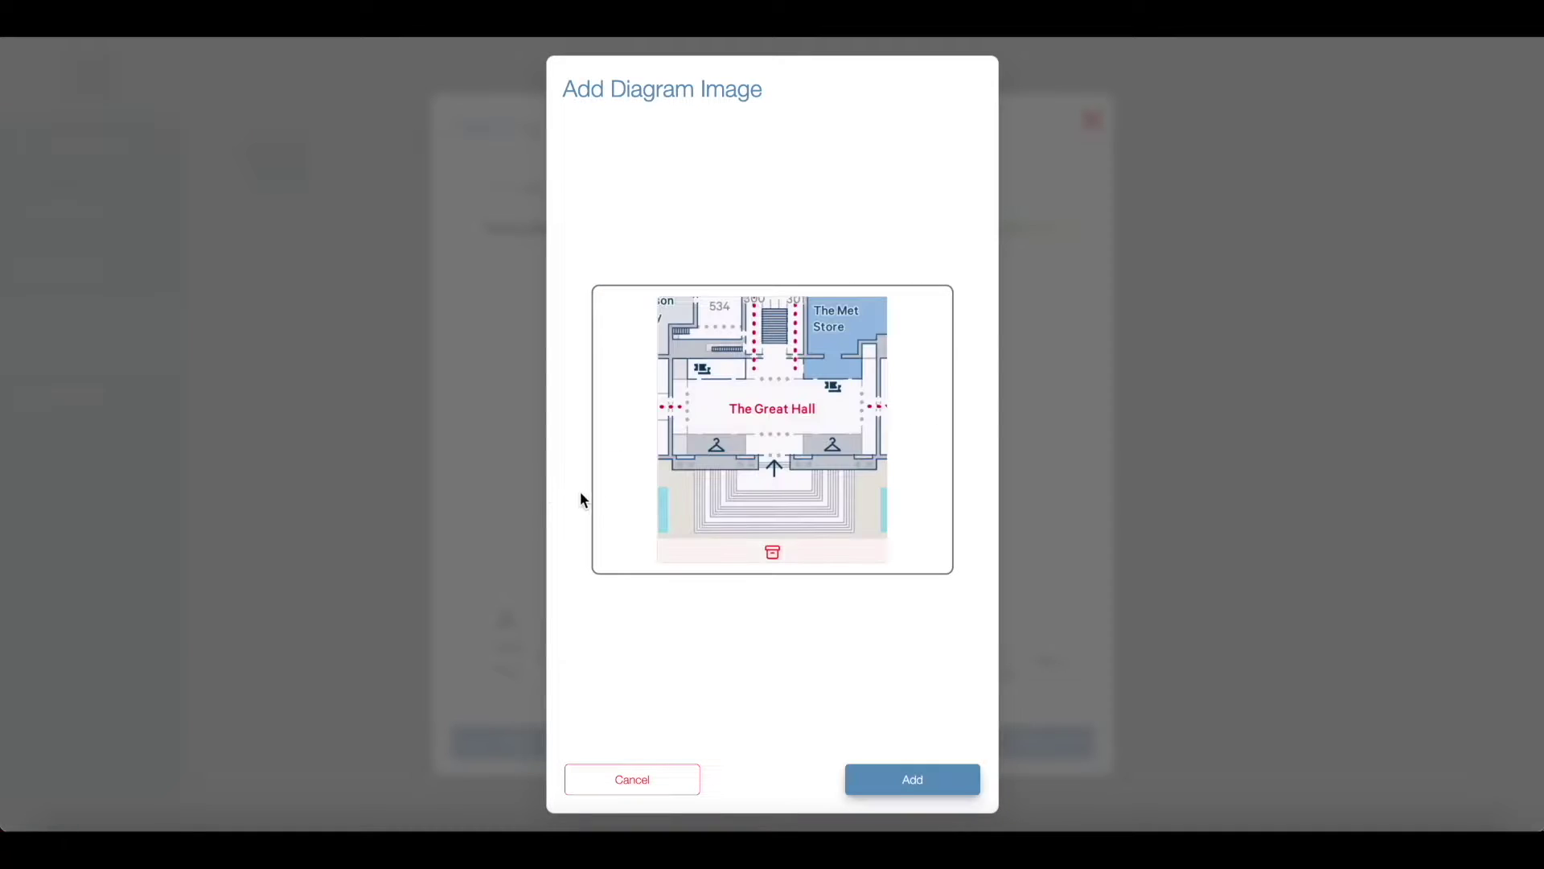
left_click(919, 778)
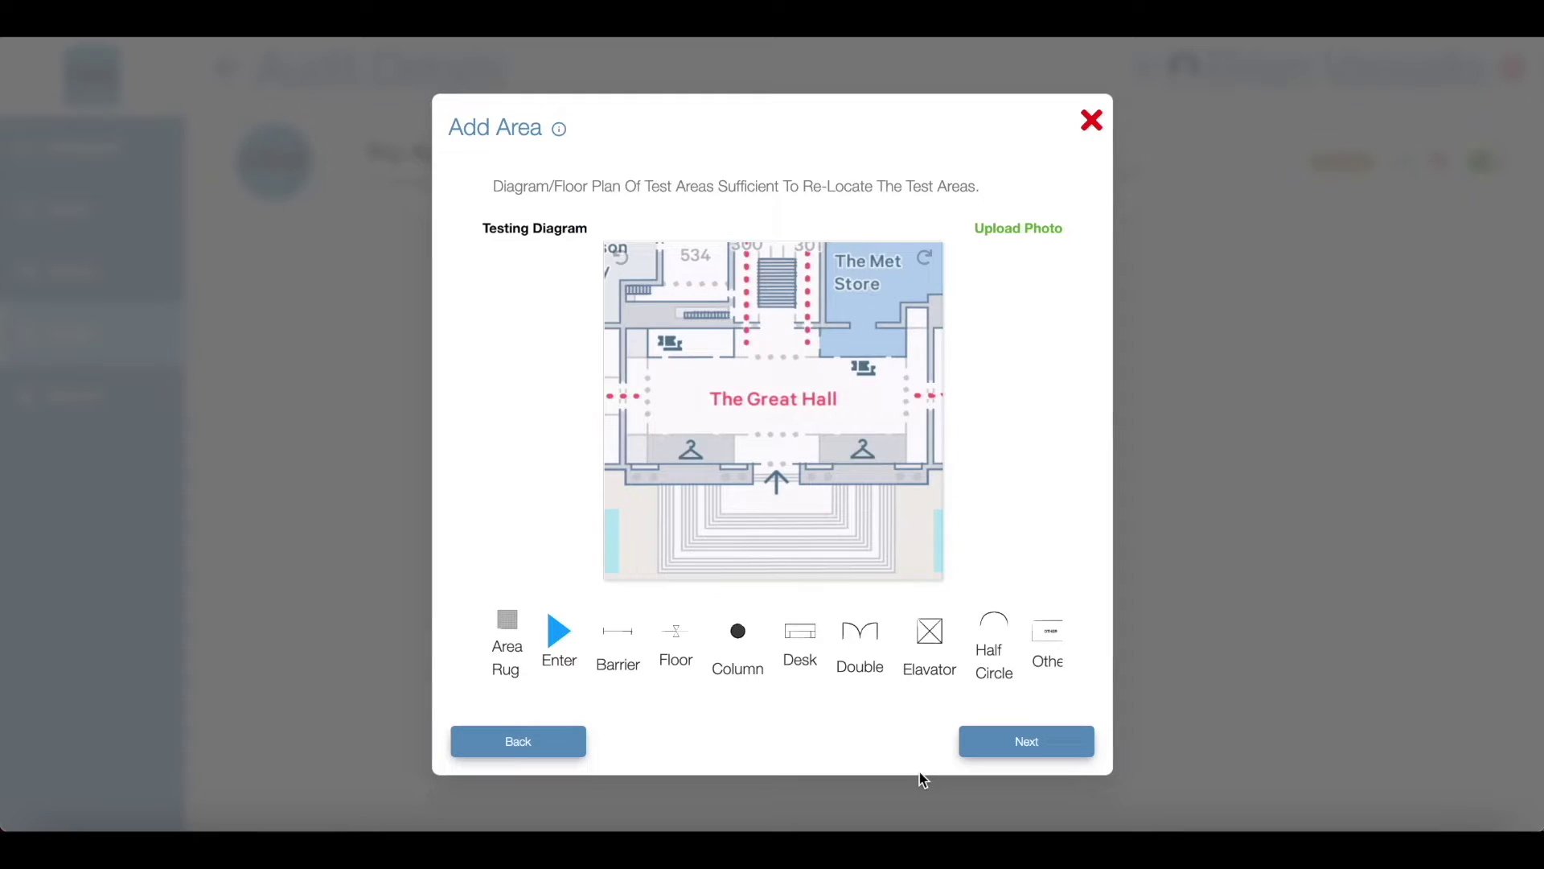
Step: Set product use category Interior Wet, floor type Marble and floor finish Polished
left_click(1016, 748)
left_click(780, 246)
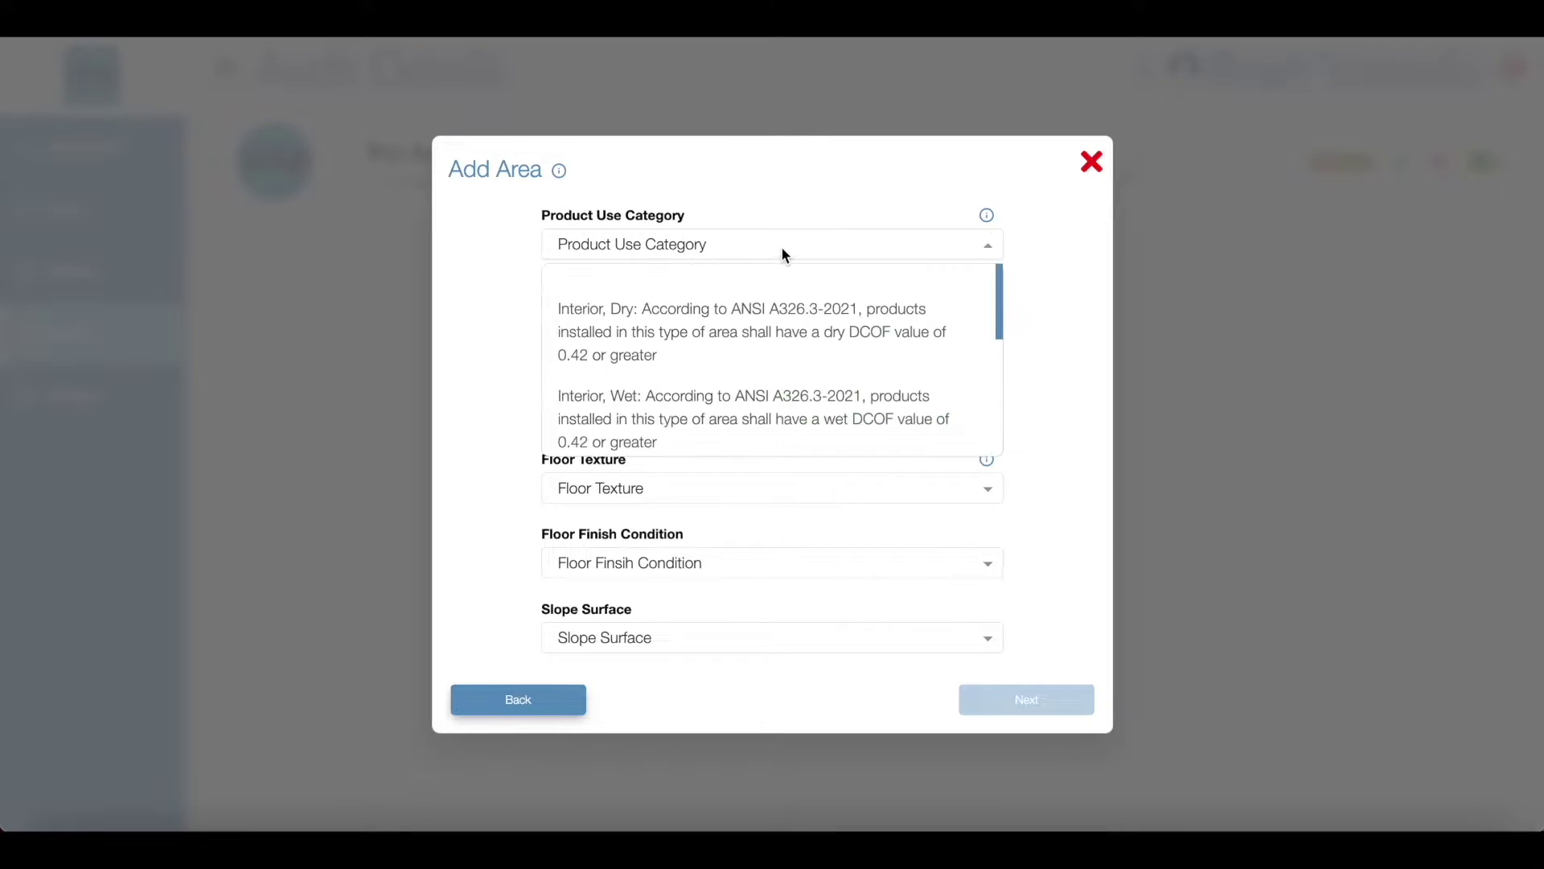
scroll(786, 363, "down", 1)
left_click(788, 362)
left_click(780, 338)
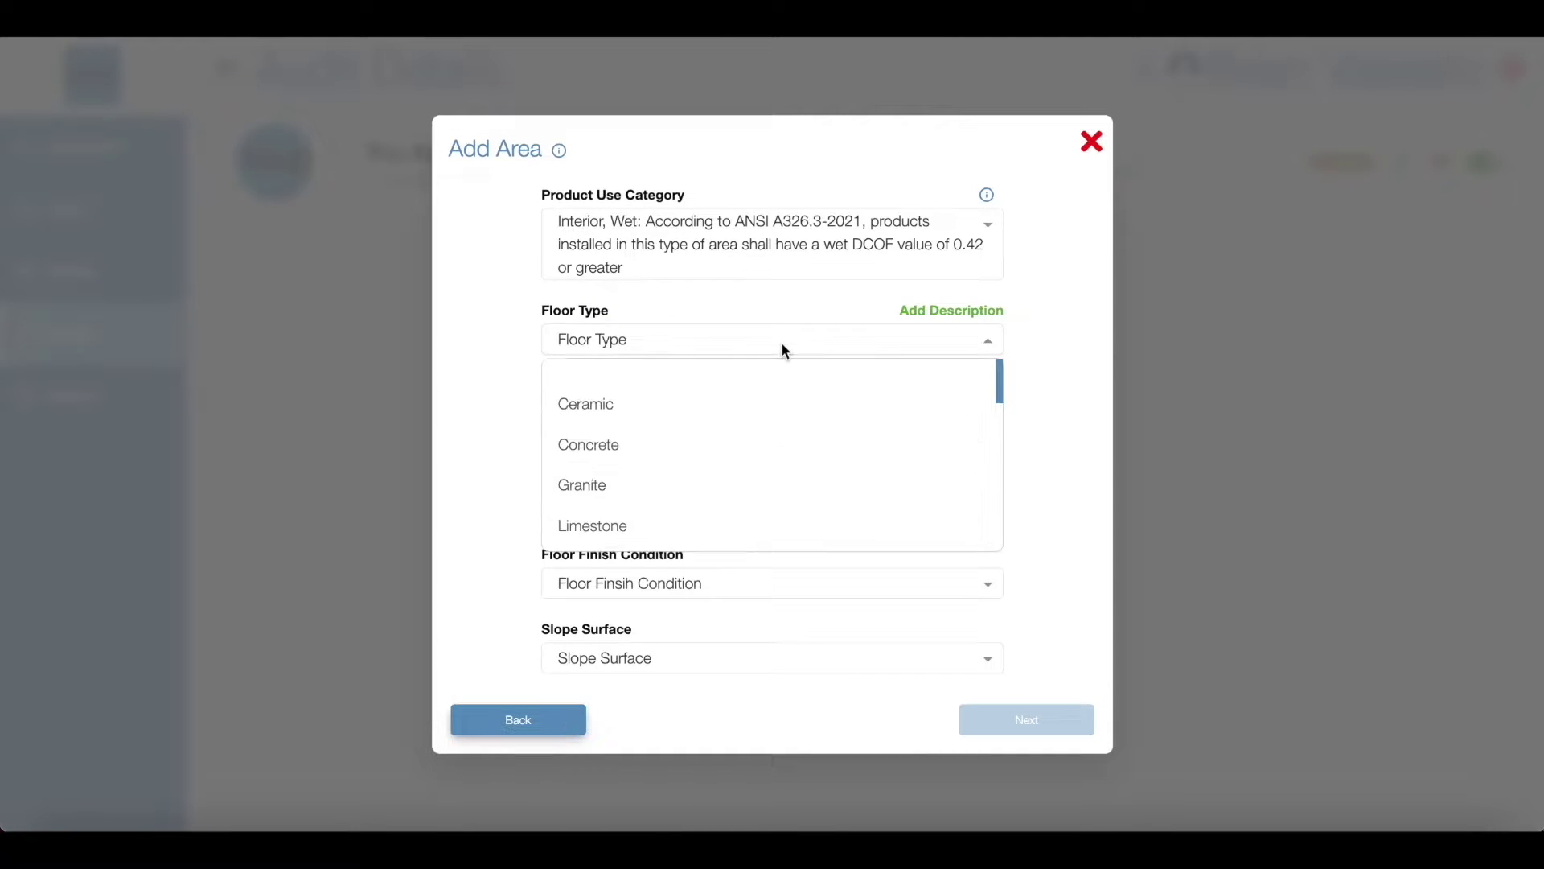
scroll(797, 448, "down", 3)
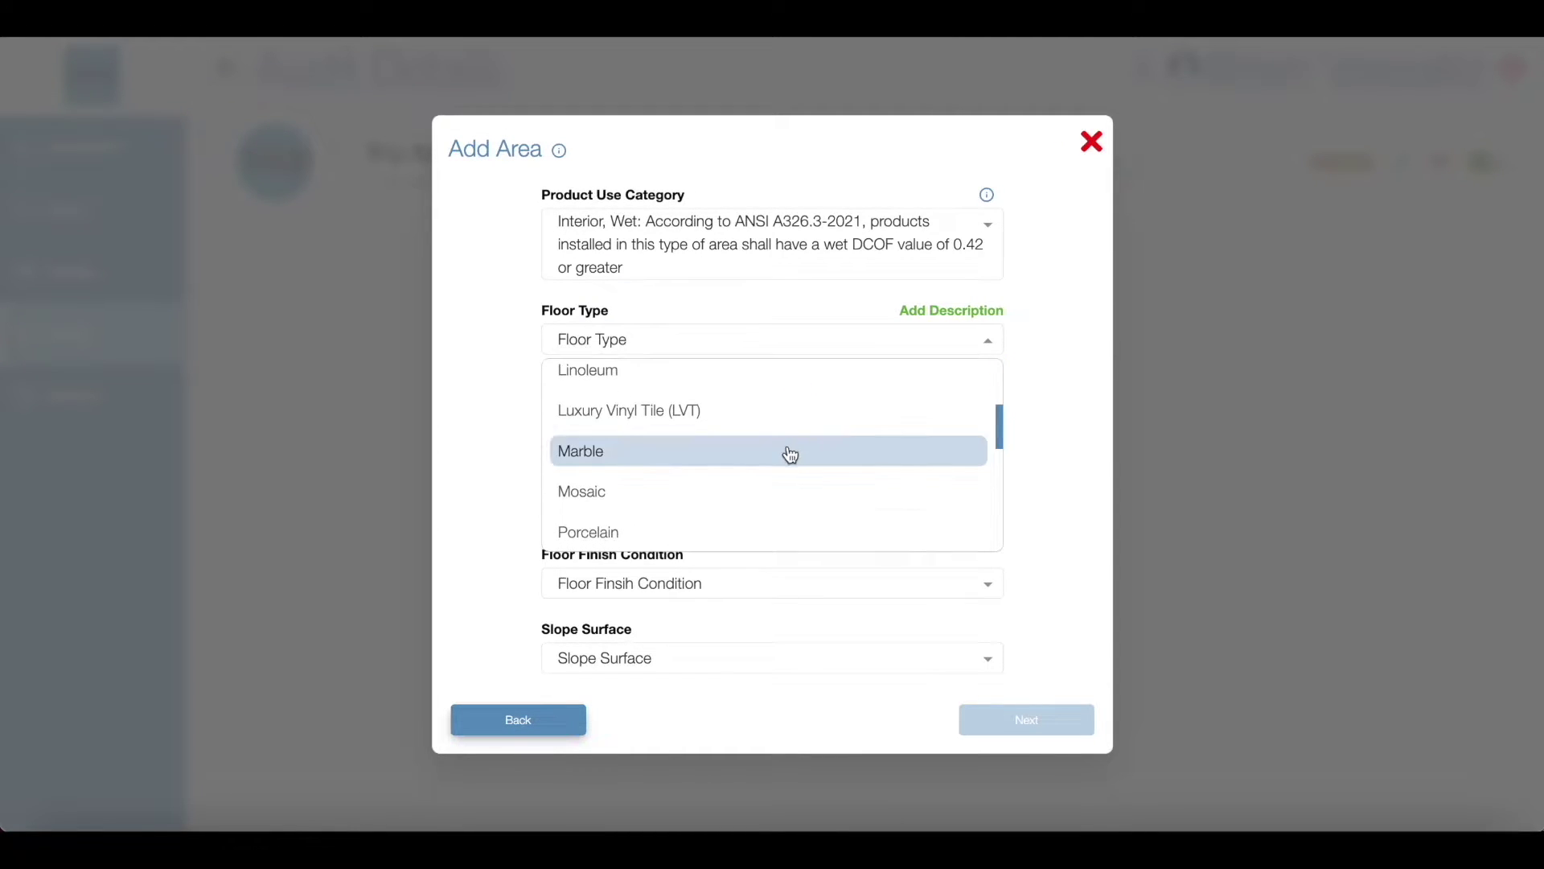
left_click(785, 453)
left_click(765, 425)
scroll(771, 530, "down", 3)
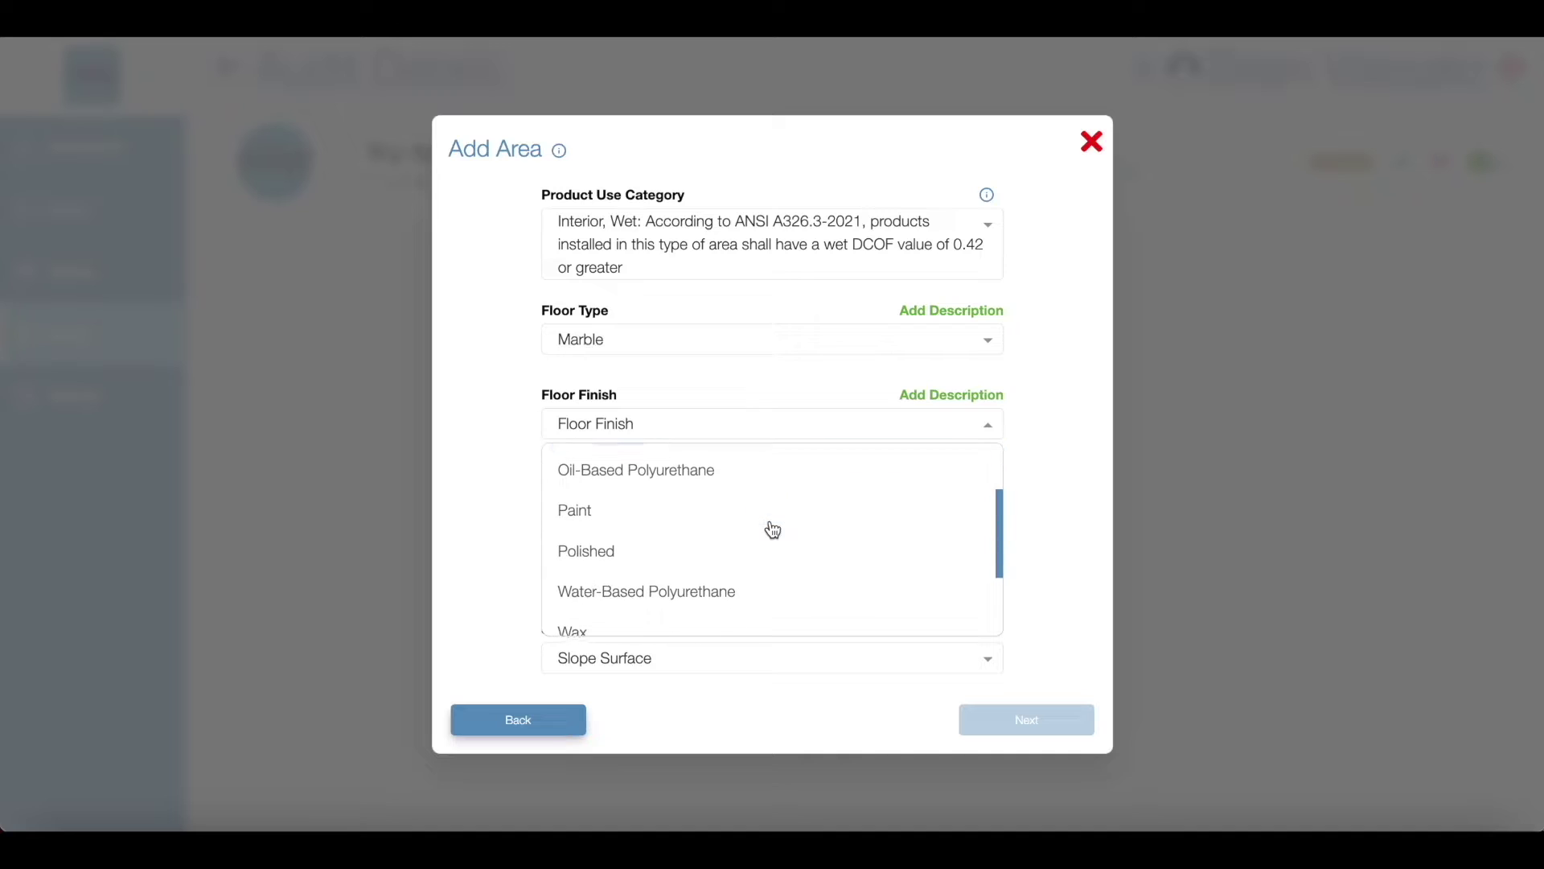
left_click(770, 530)
Step: Set floor texture Smooth, finish condition Good and slope surface Level
left_click(764, 511)
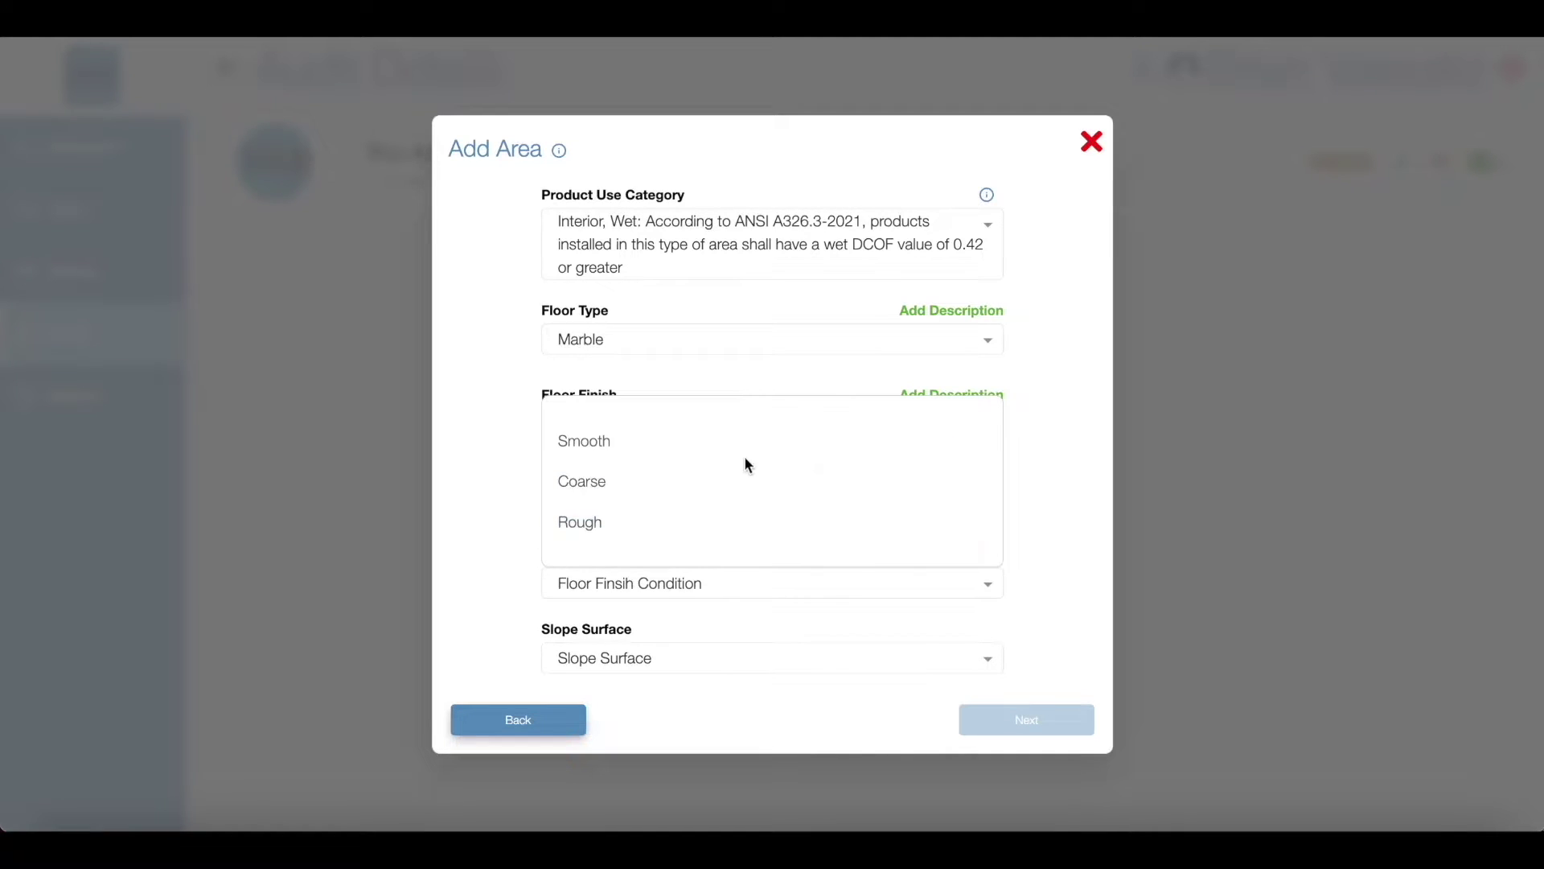
left_click(745, 448)
left_click(763, 583)
left_click(764, 531)
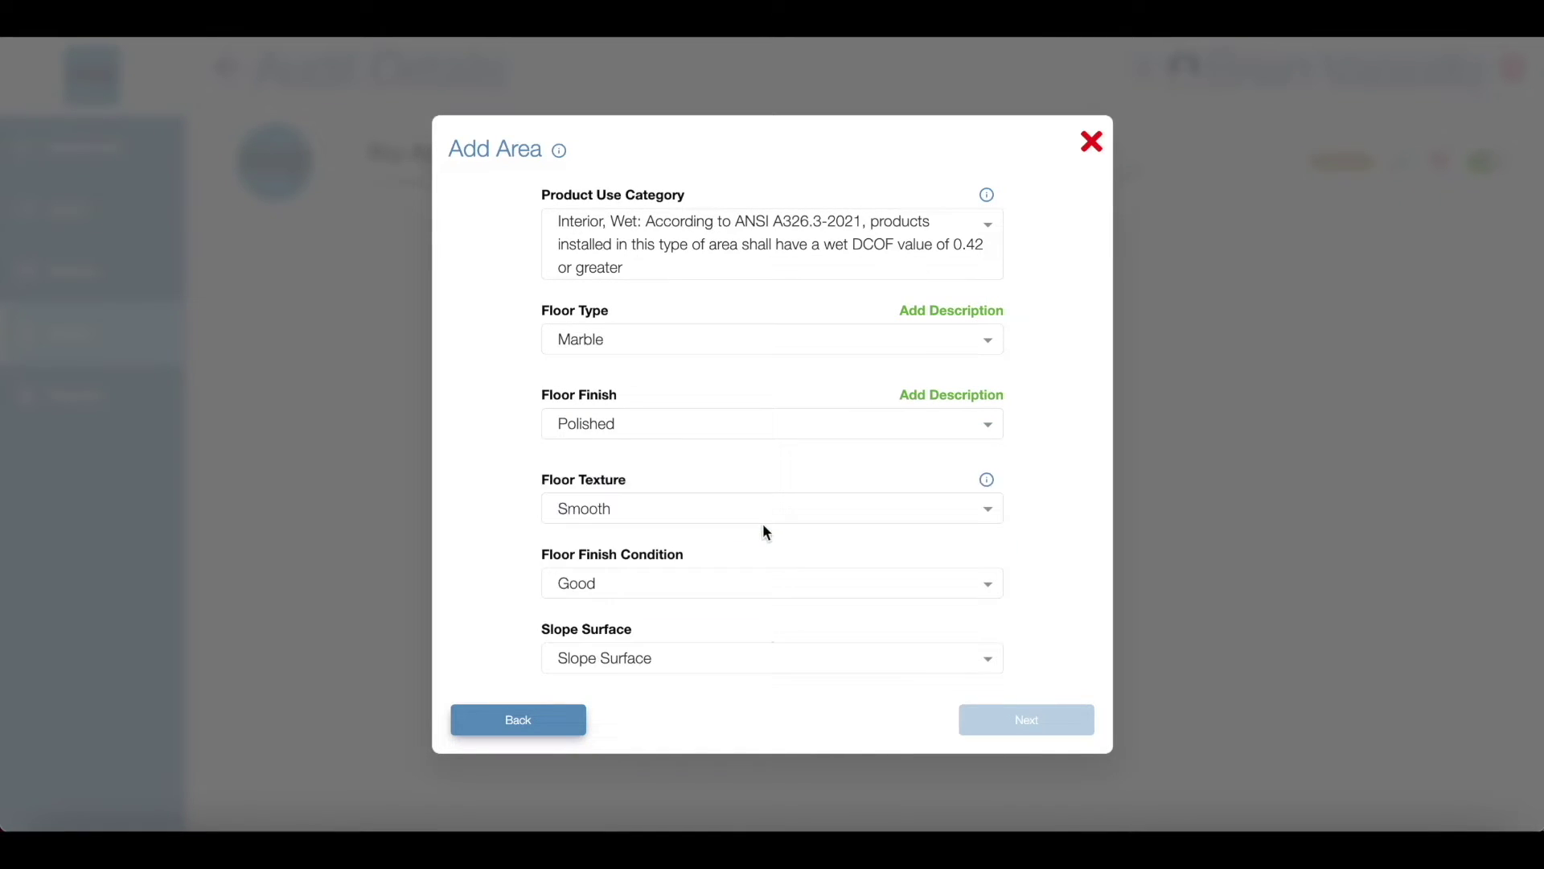
left_click(763, 655)
left_click(741, 600)
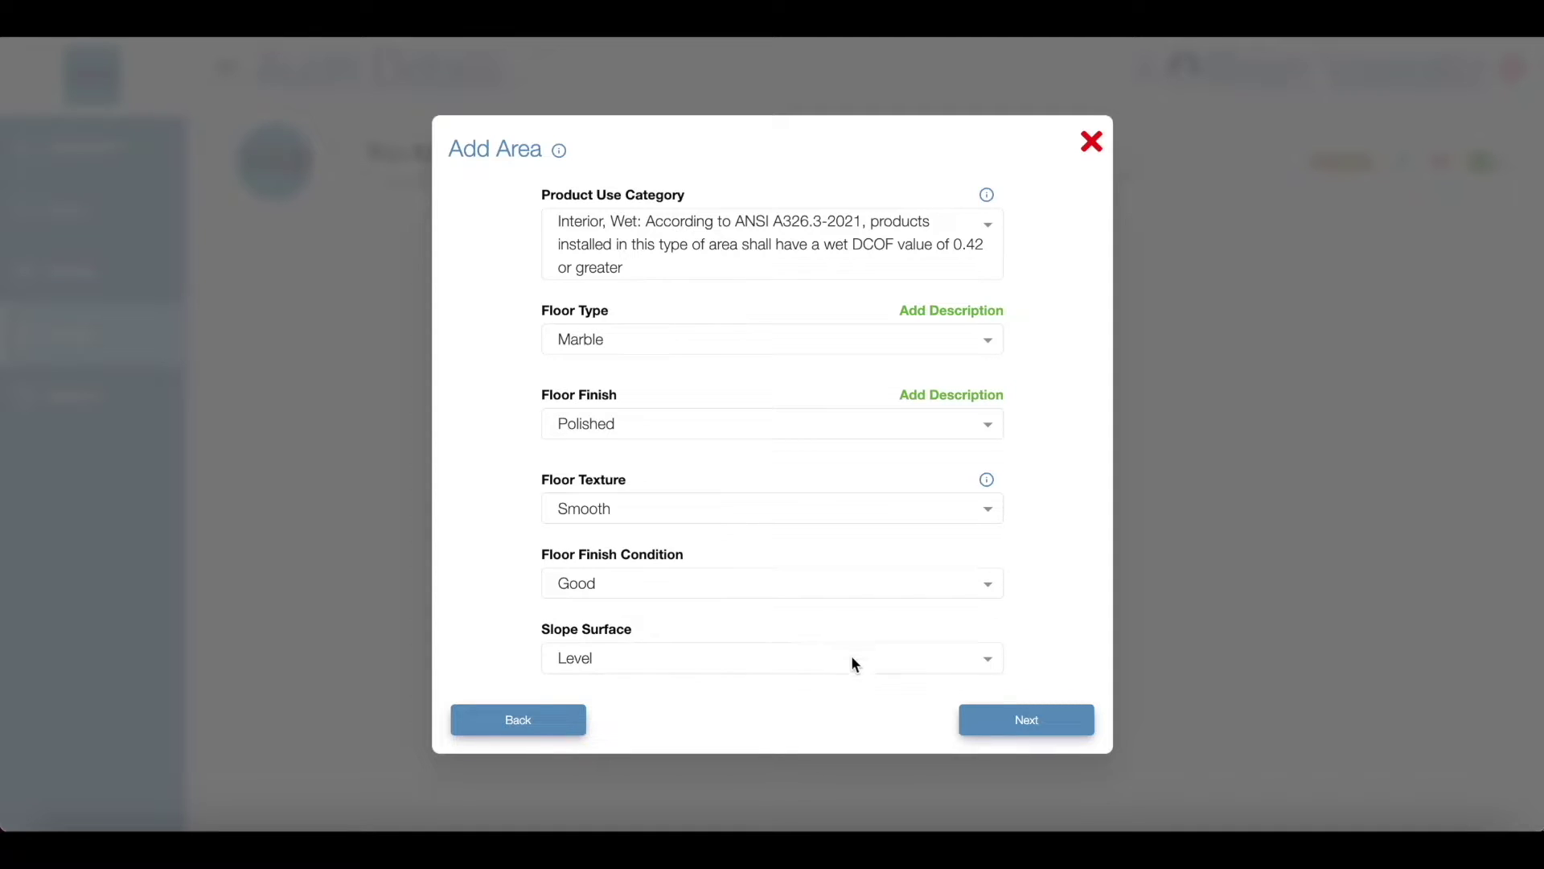
left_click(990, 719)
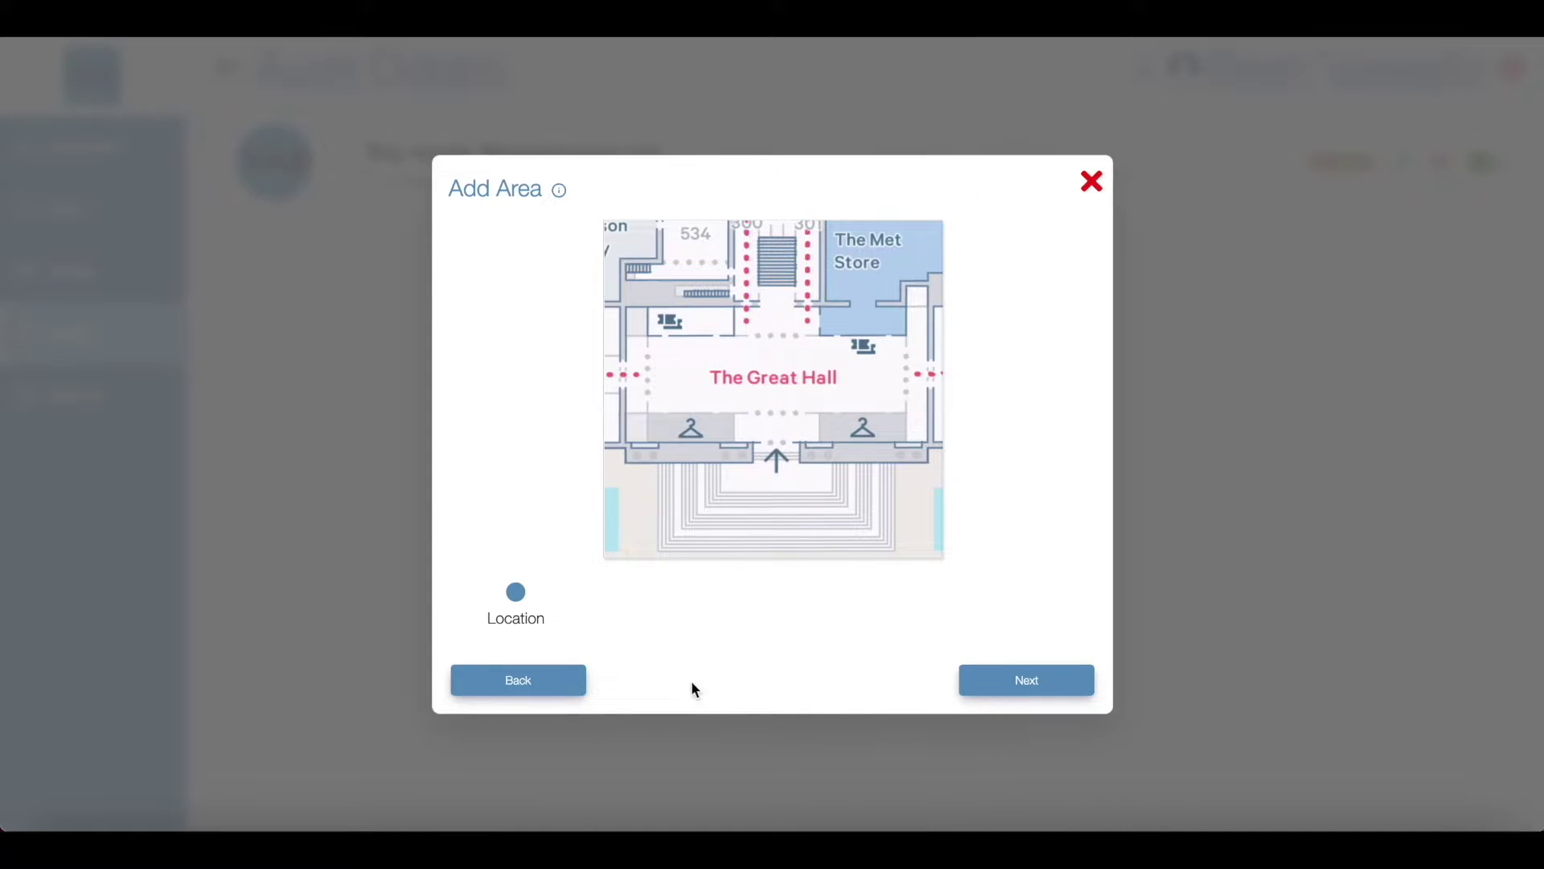
Step: Place test location markers at the entrance, right side, top centre and left side of the hall plan
mouse_move(525, 608)
left_mouse_down()
mouse_move(883, 395)
mouse_move(779, 439)
left_mouse_up()
left_click_drag(532, 588, 884, 388)
left_click_drag(524, 594, 781, 353)
left_click_drag(670, 375, 666, 372)
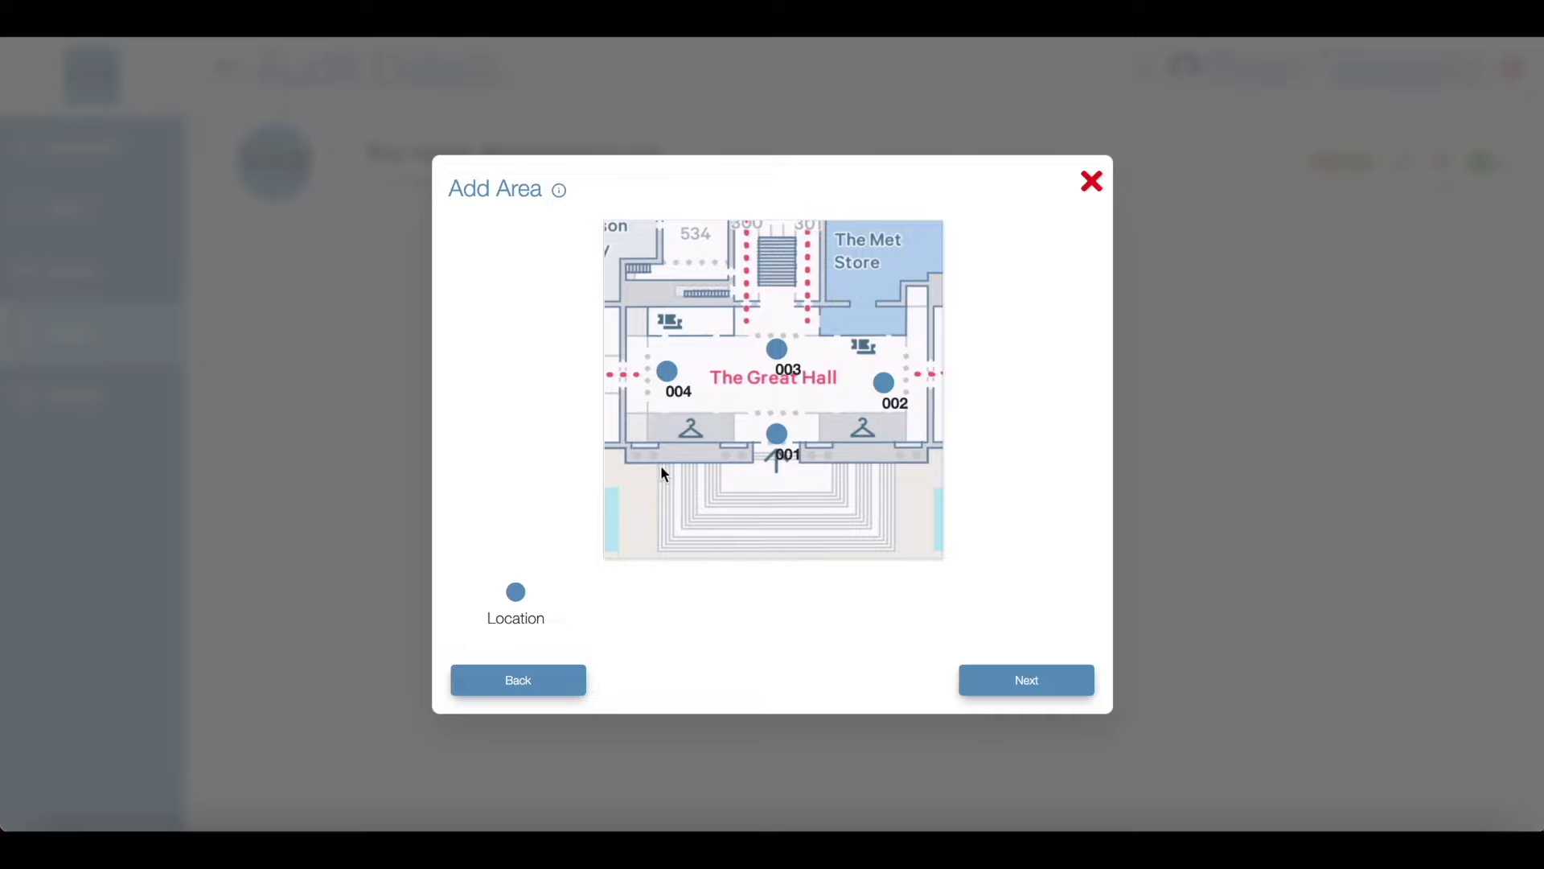
mouse_move(517, 593)
left_mouse_down()
mouse_move(733, 442)
mouse_move(730, 393)
left_mouse_up()
left_click(1023, 679)
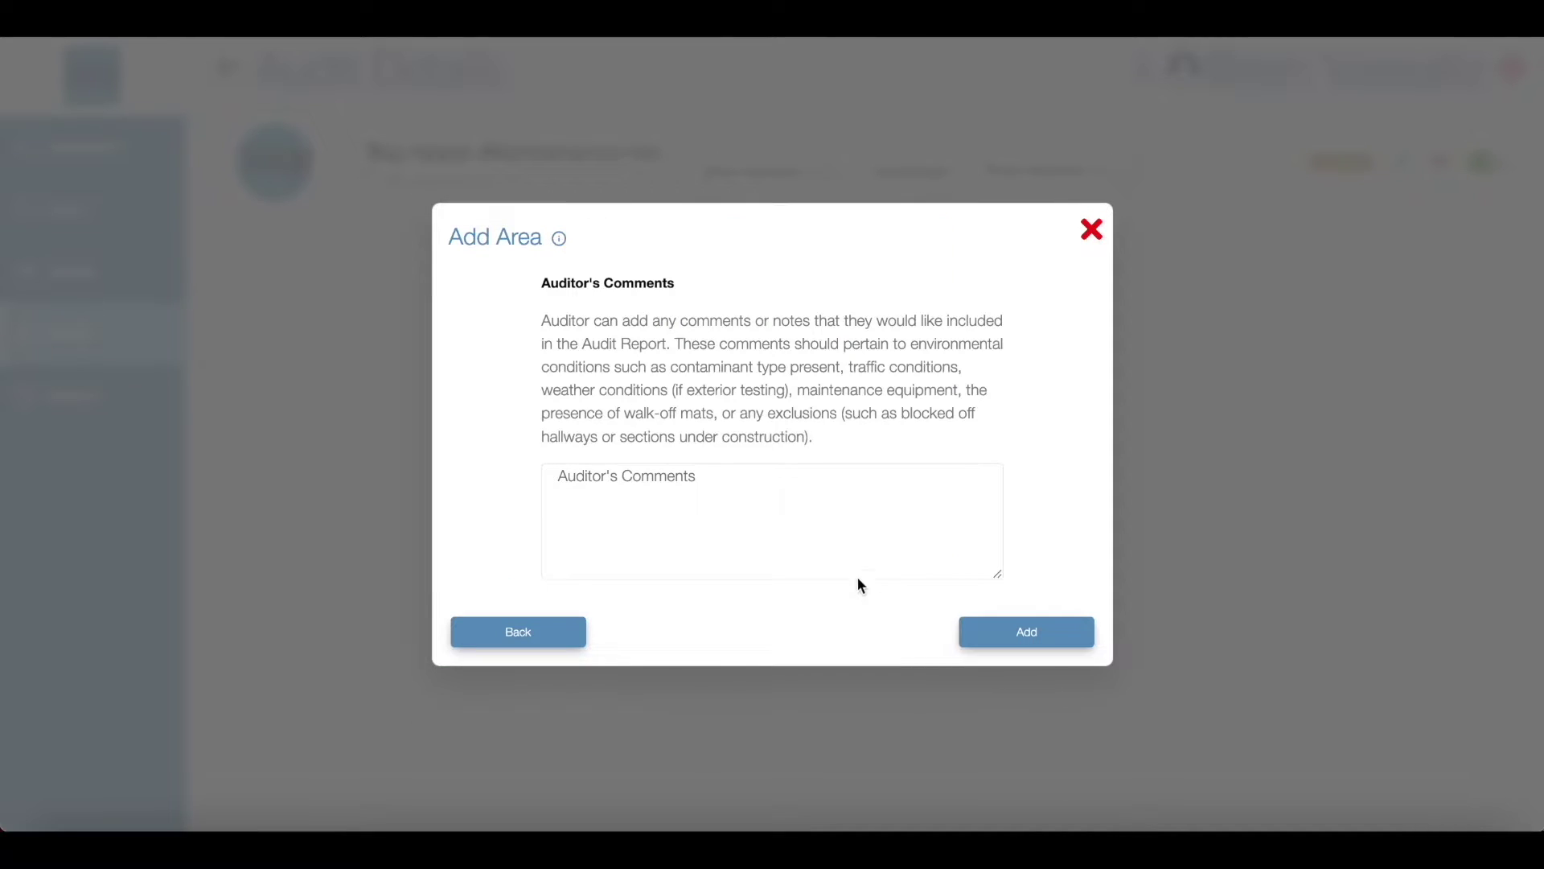
Step: Enter the comment 'Floor is polished once a month Walk-off mat at entran' in Auditor's Comments
left_click(801, 523)
type("Floor")
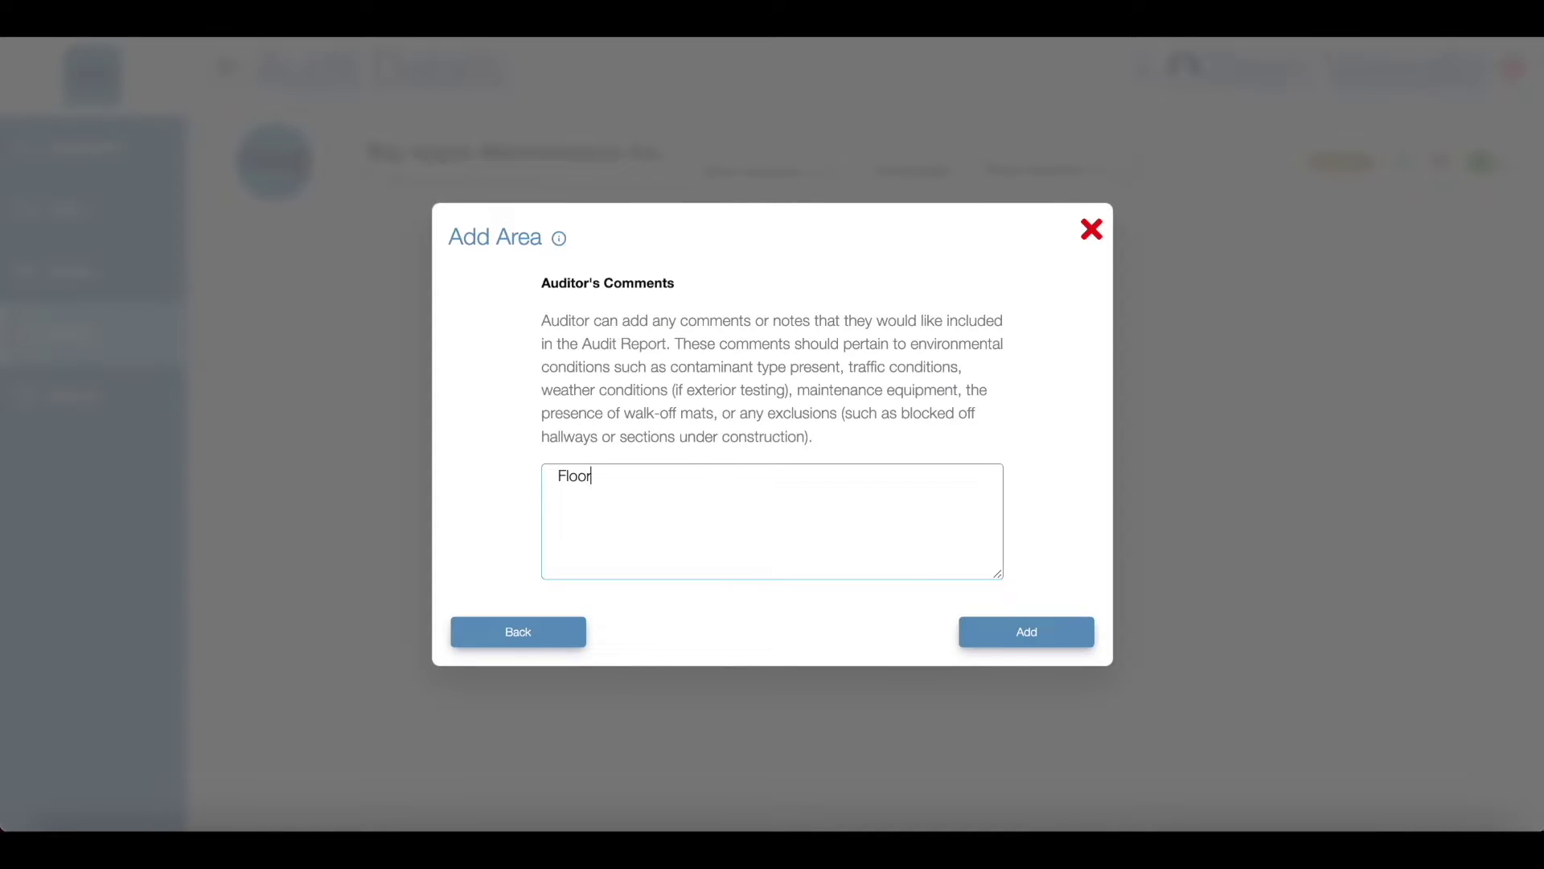
type(" is polished once a month Walk-off ma")
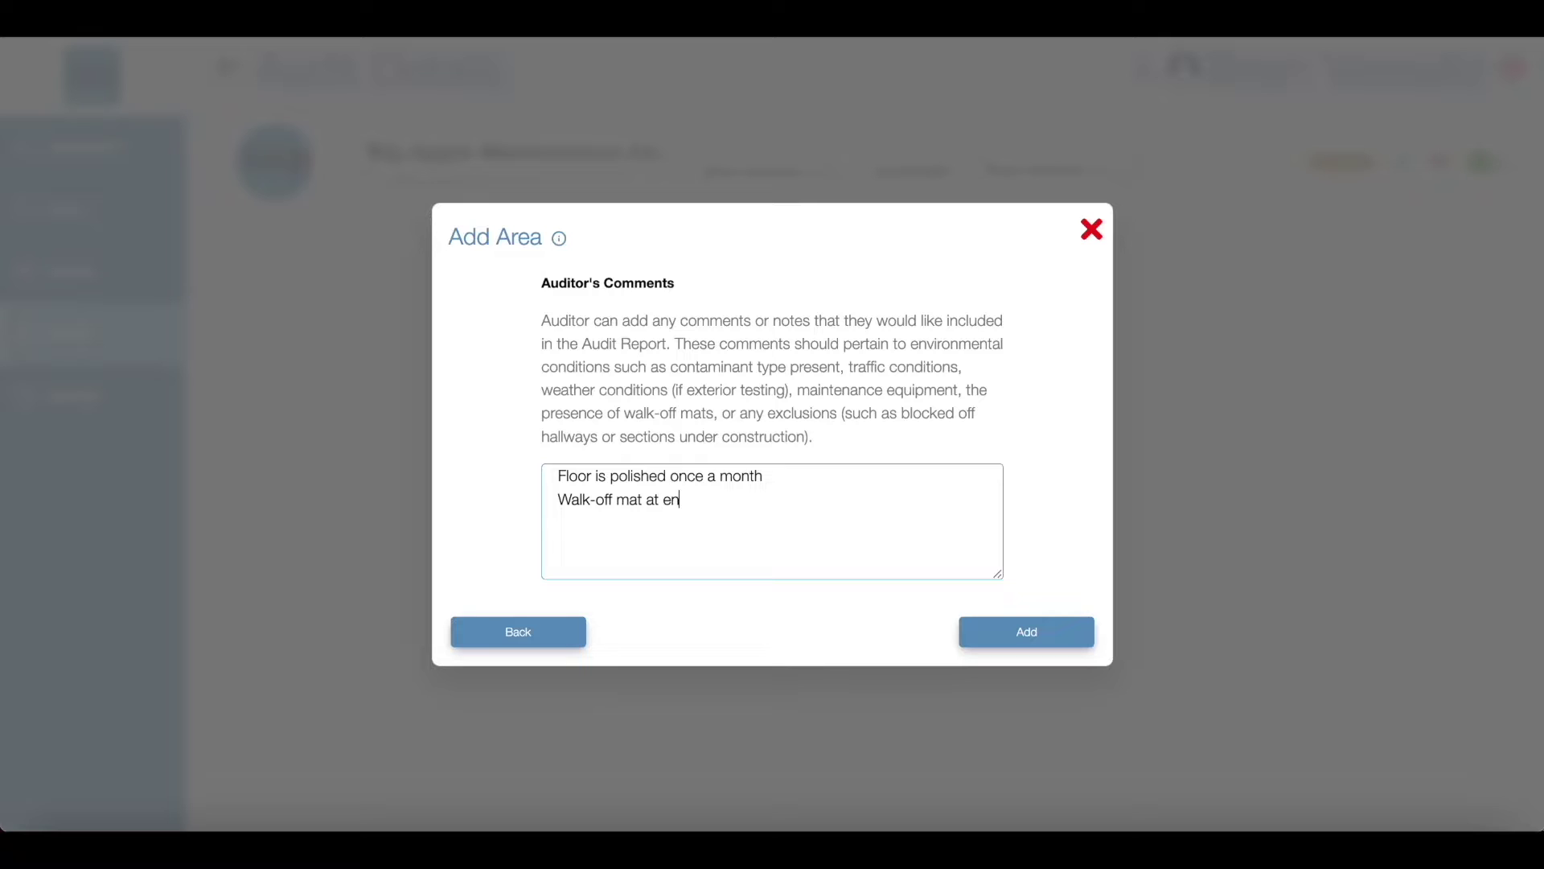
type("t at entran")
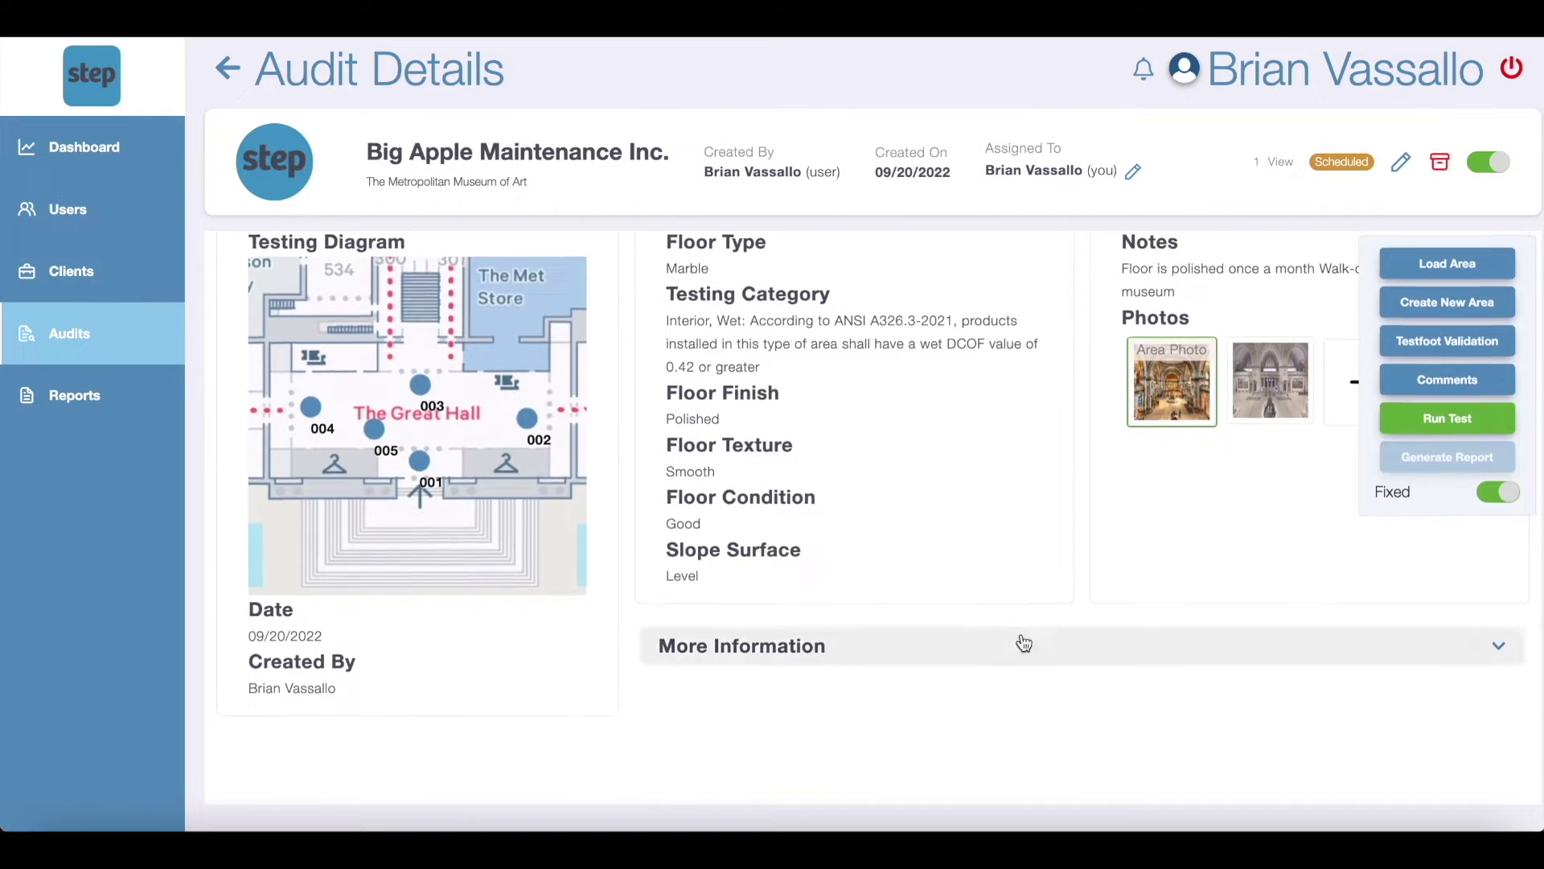
scroll(1020, 636, "down", 2)
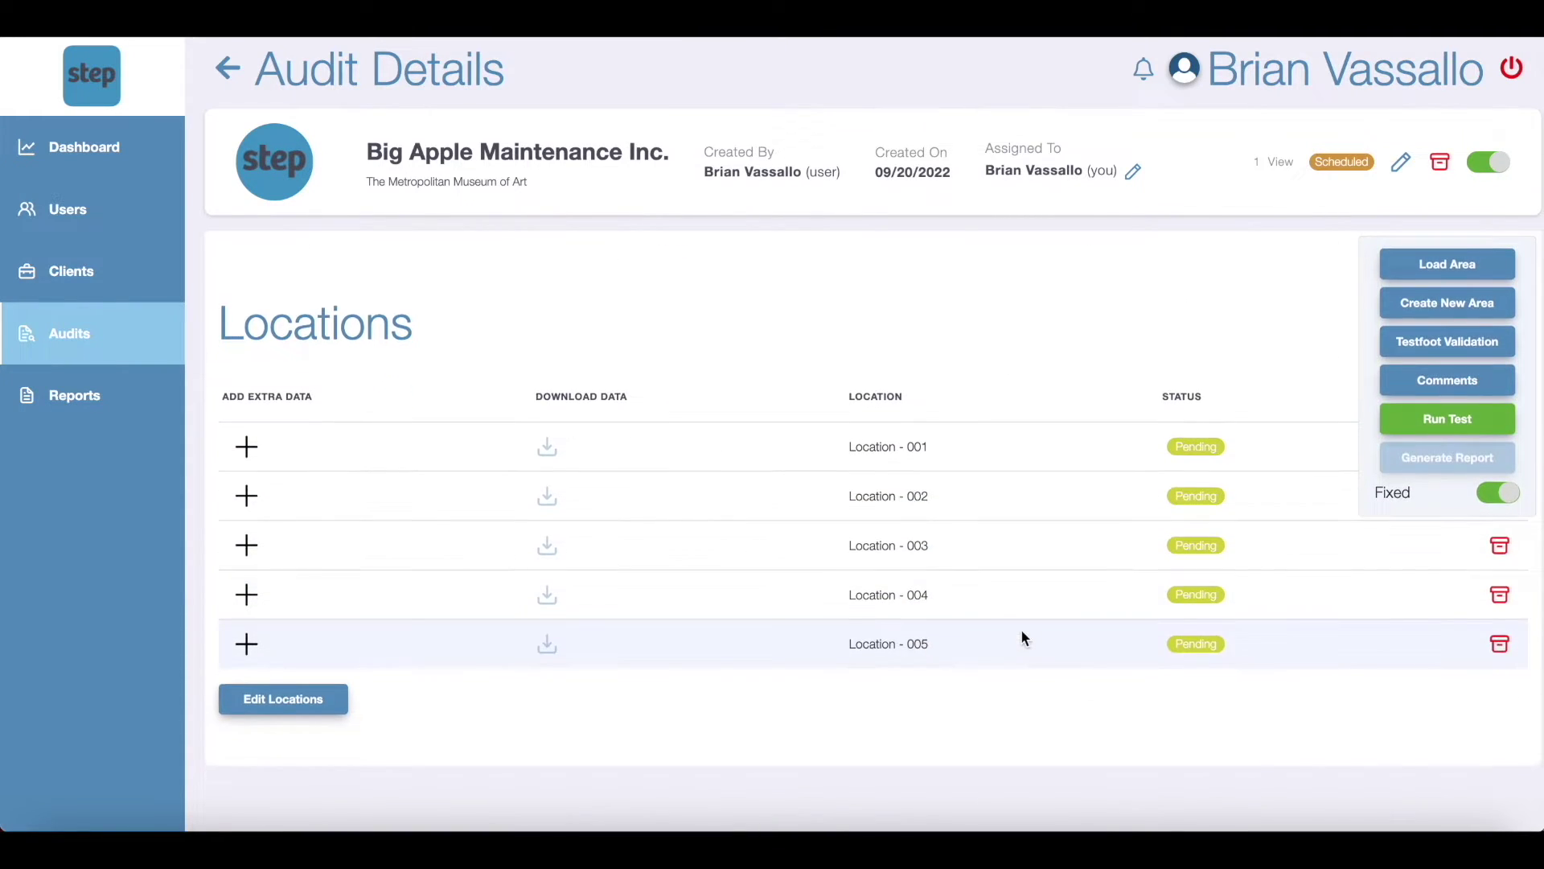
Step: Create a new area named 'Greek and Roman Exhibit' with AID 002
scroll(1021, 632, "up", 8)
left_click(1518, 256)
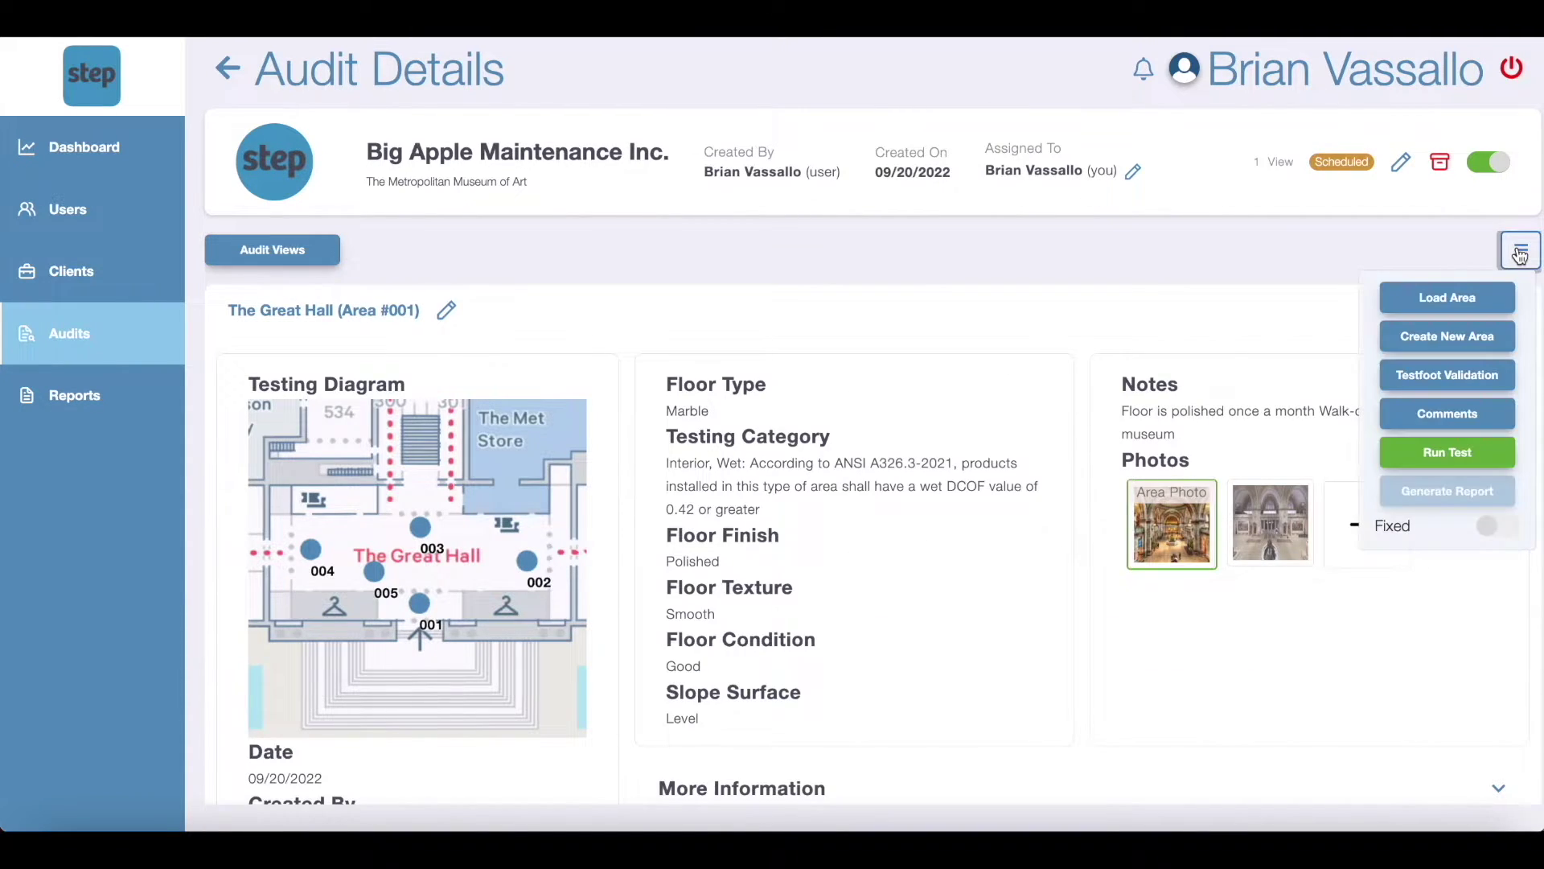
left_click(1470, 332)
left_click(944, 294)
type("G")
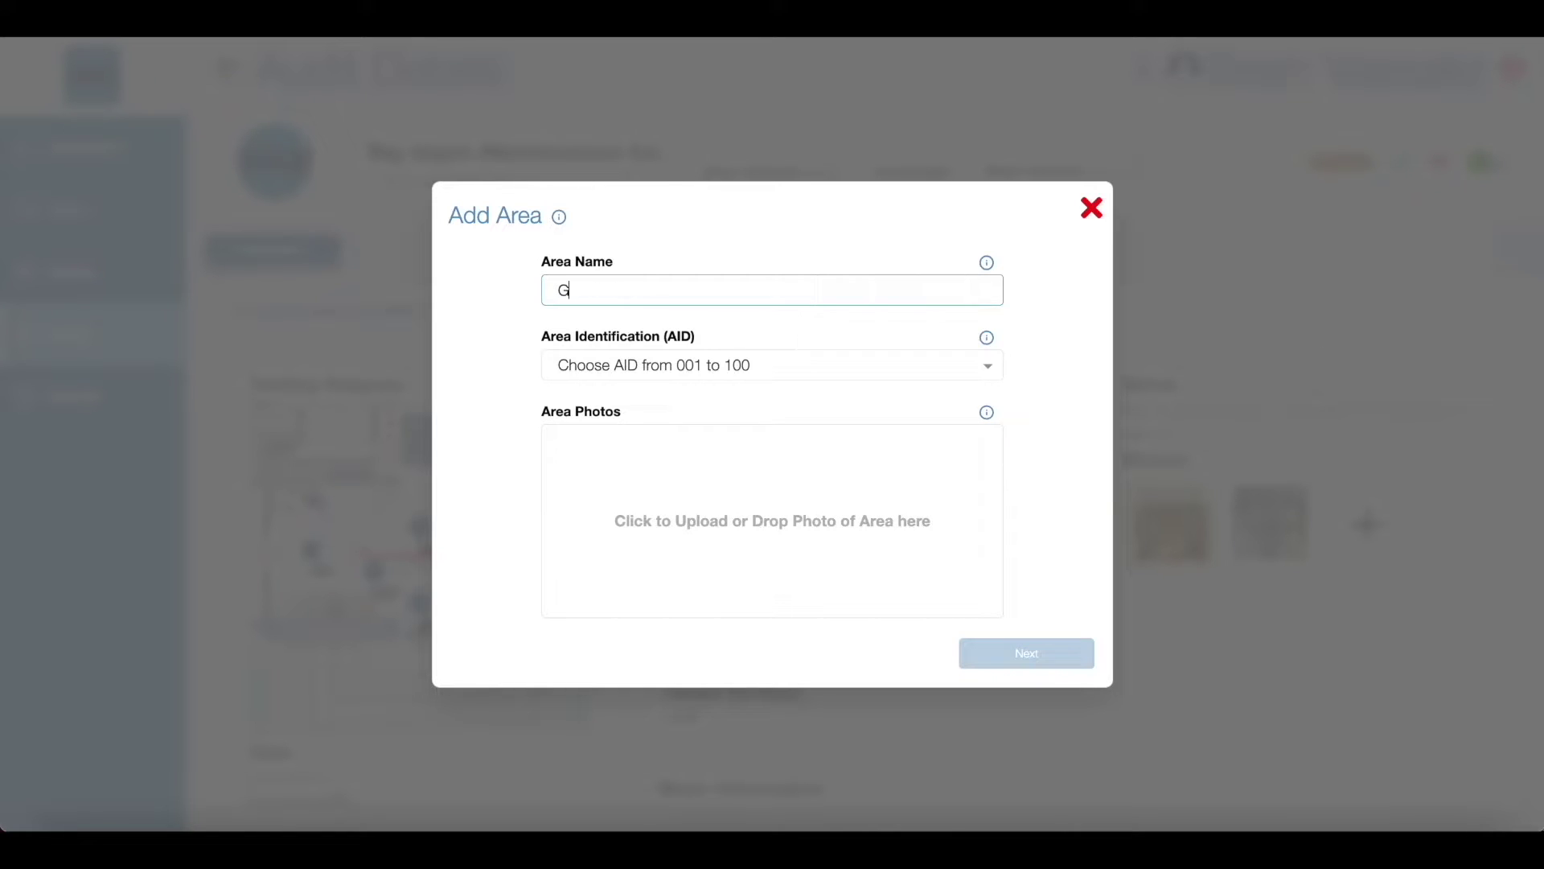
type("reek and Roman Exhibit")
left_click(933, 369)
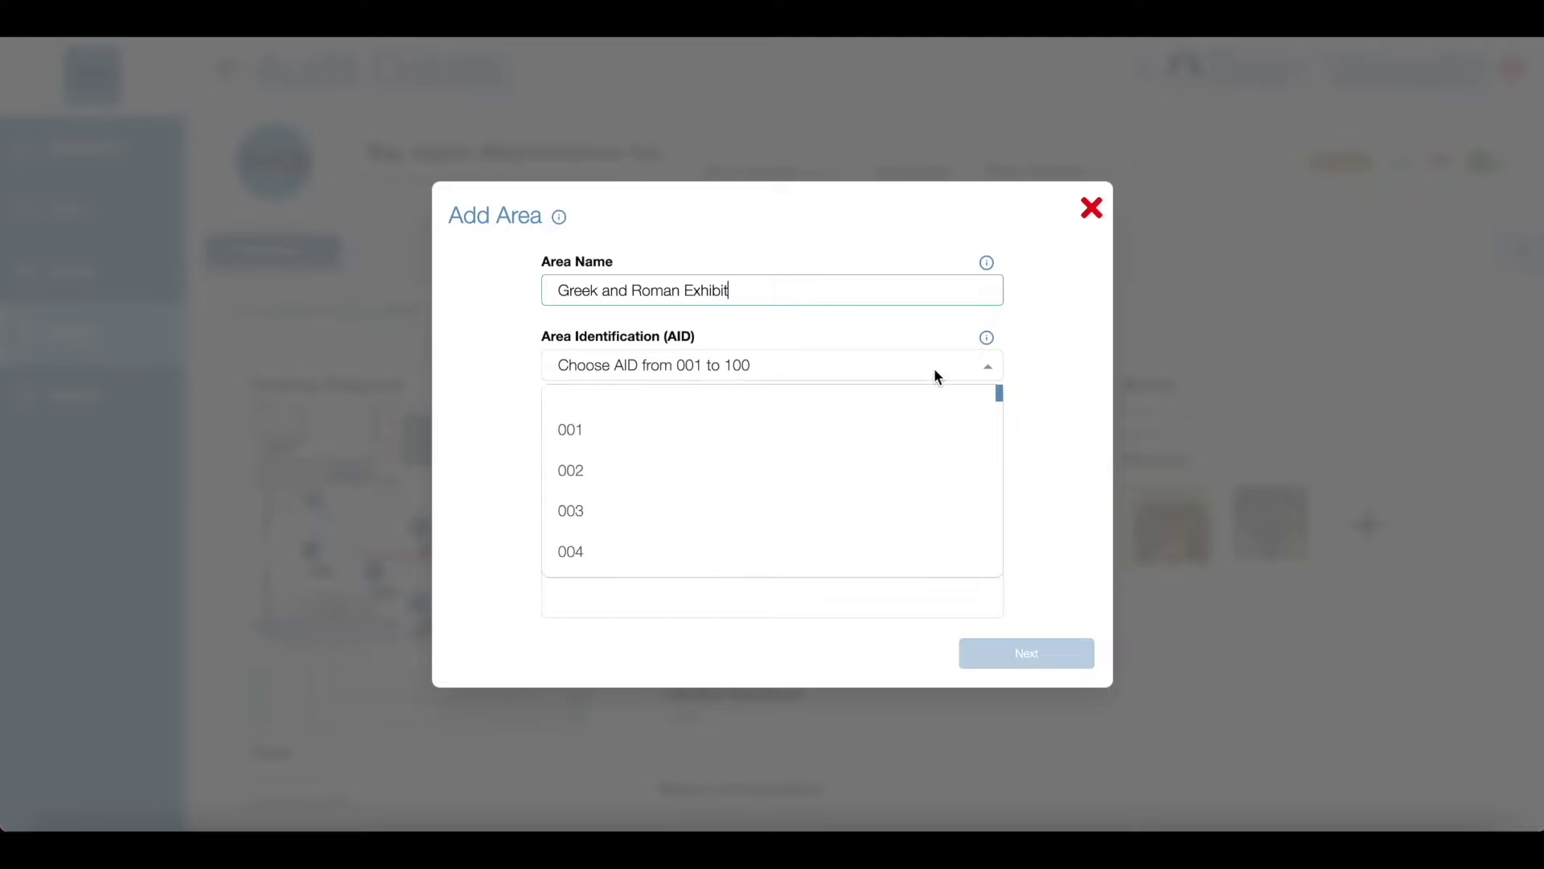
left_click(852, 481)
Step: Upload two gallery screenshots as the area's photos
left_click(811, 505)
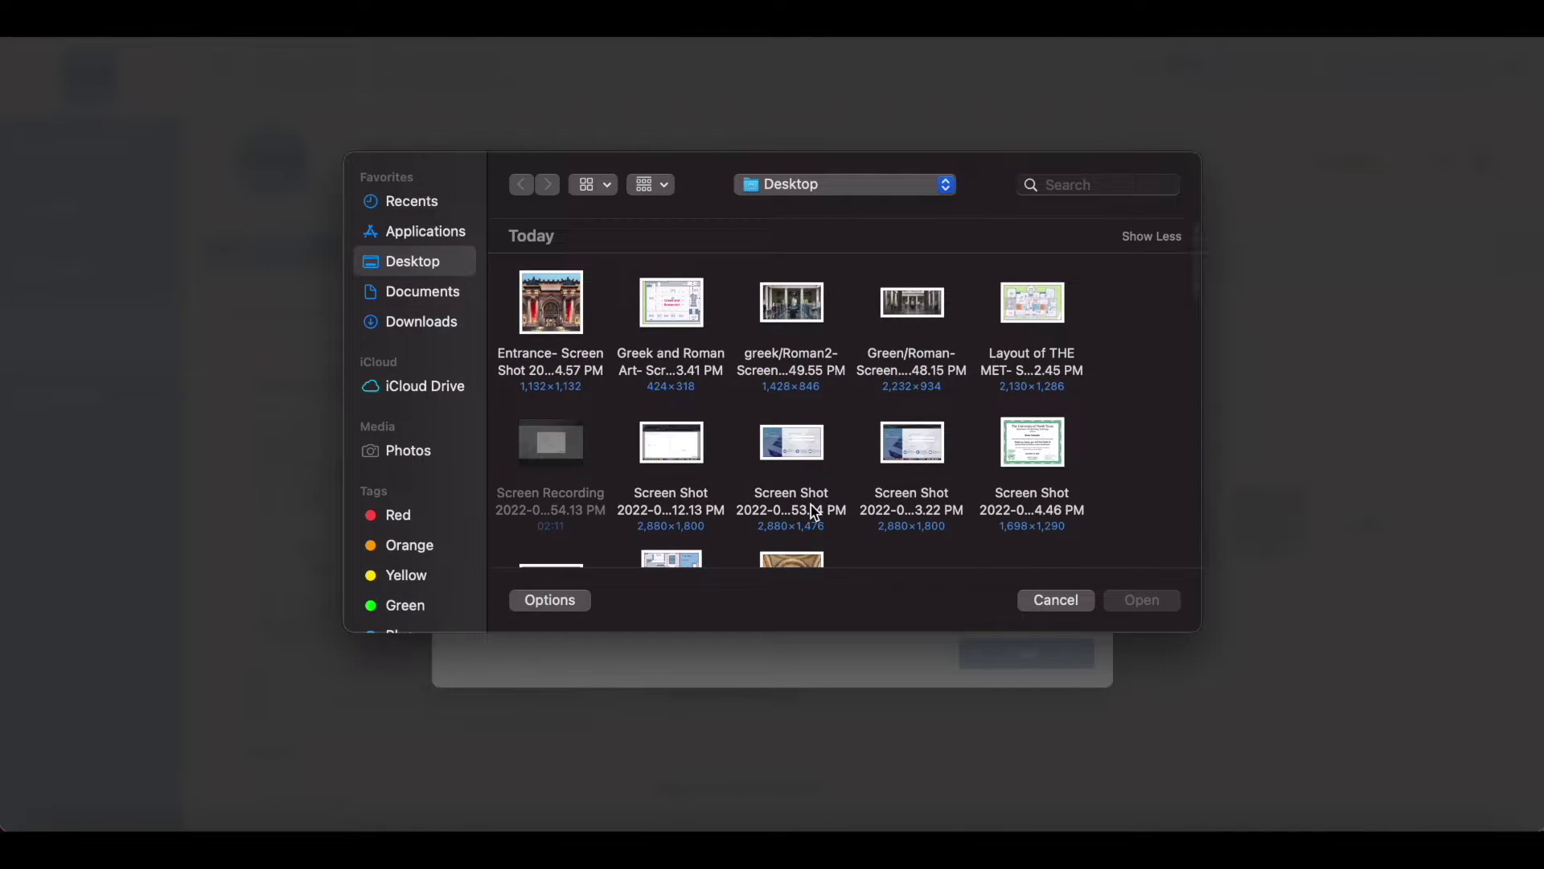
double_click(907, 304)
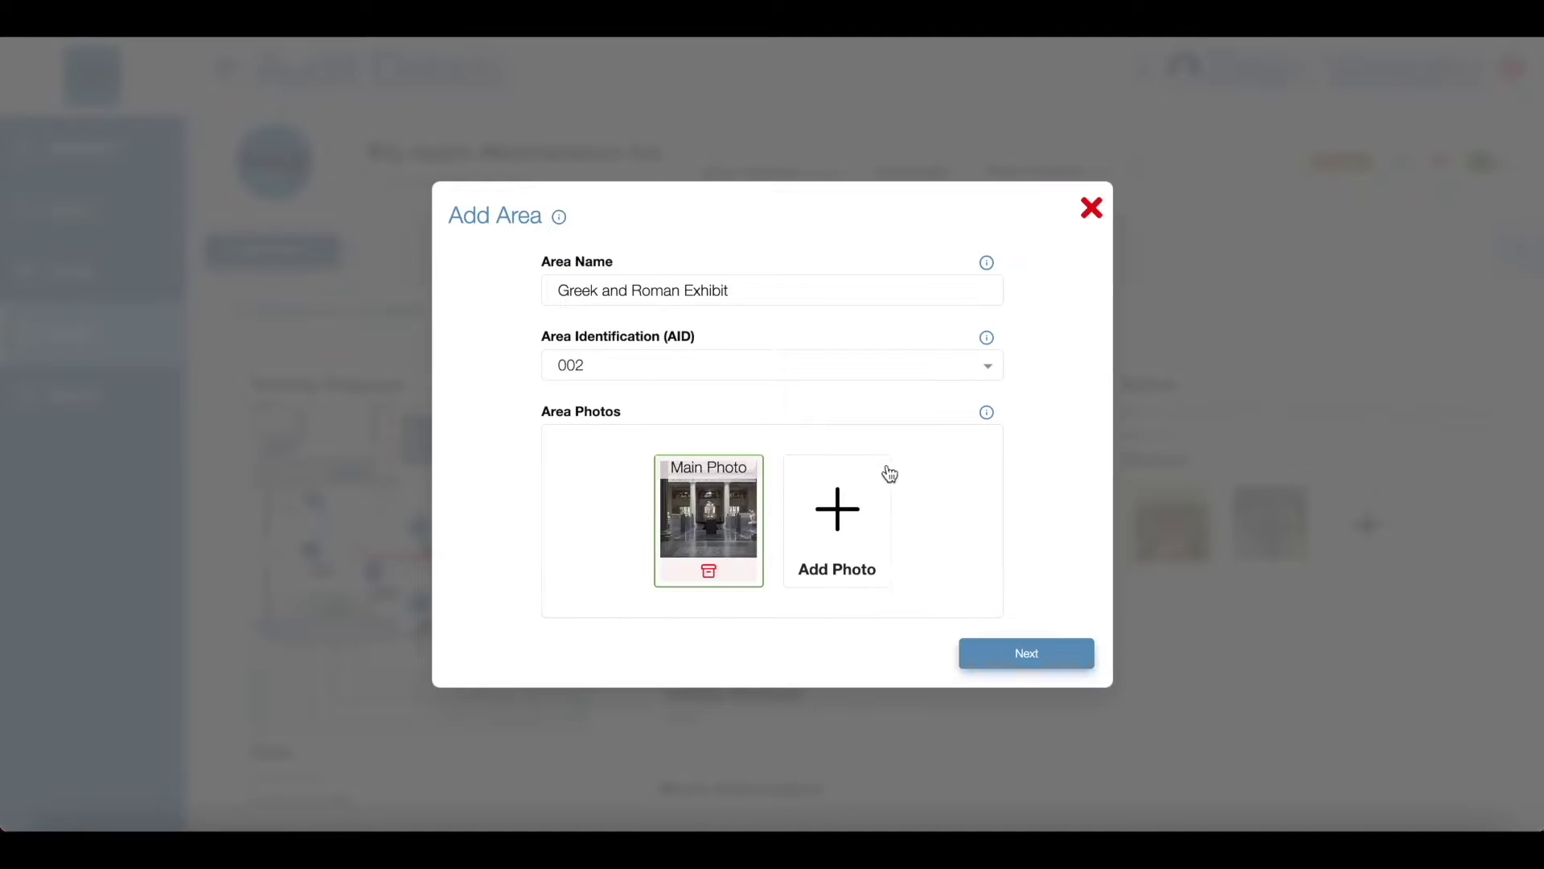
left_click(837, 507)
double_click(829, 352)
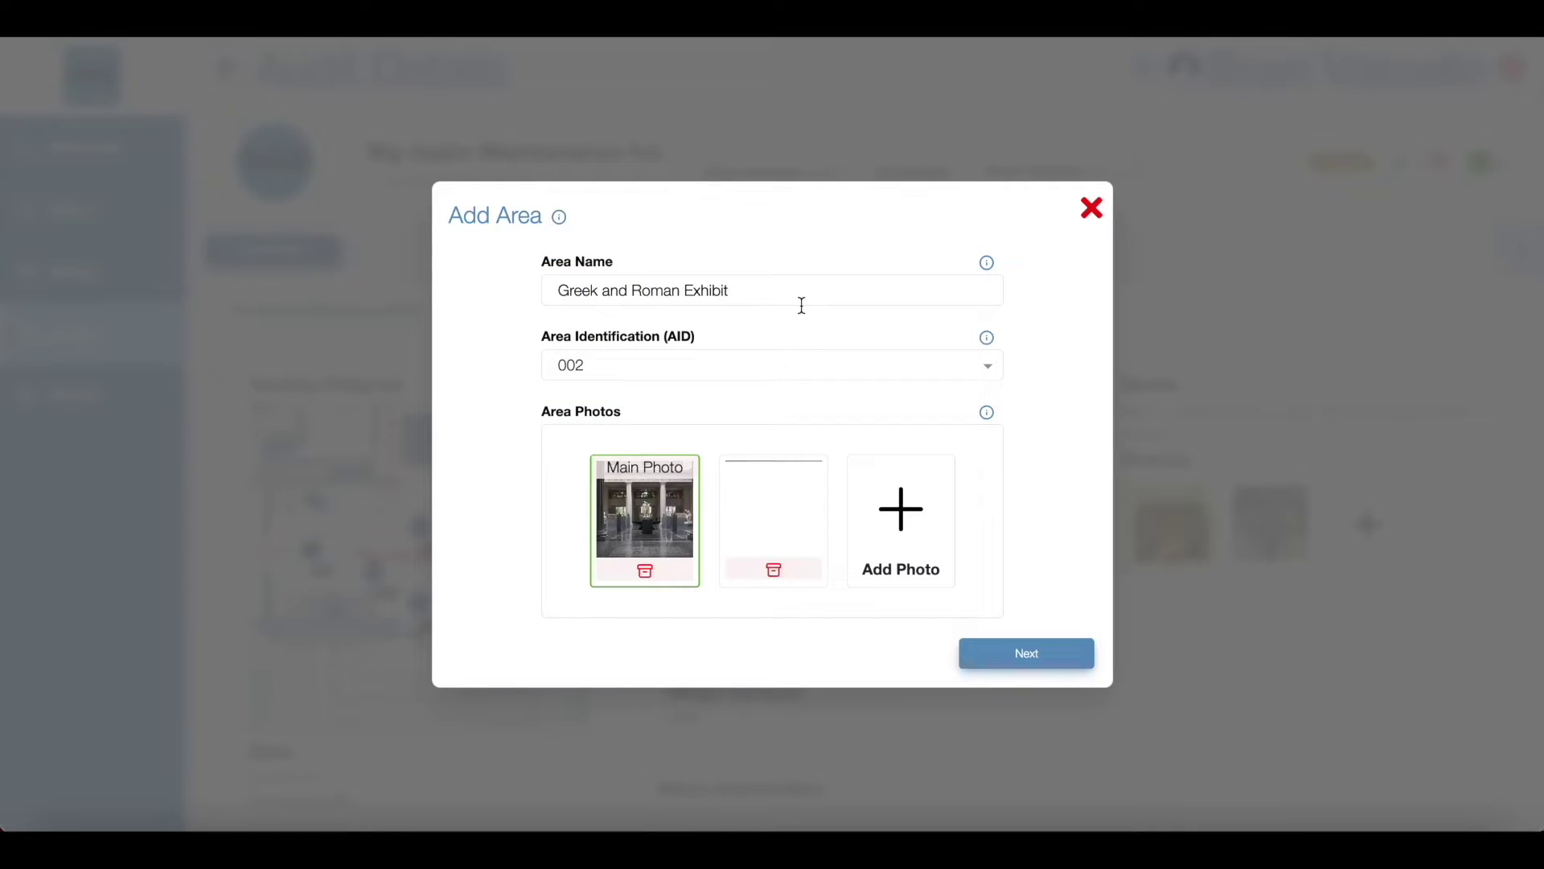
left_click(973, 648)
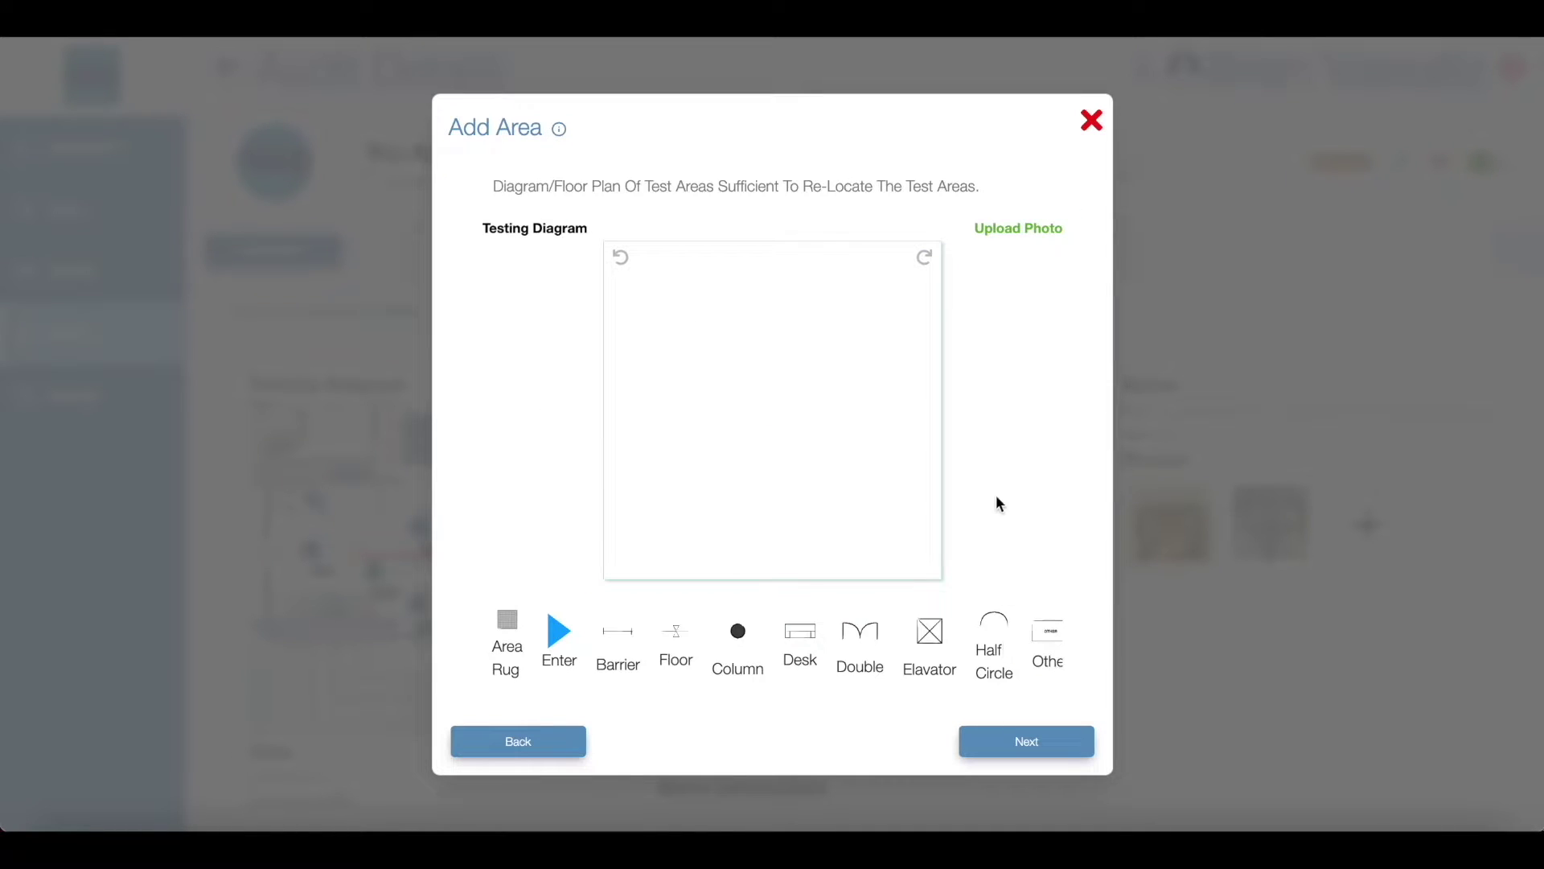
Step: Upload the Greek and Roman Art floor plan image as the testing diagram
left_click(1006, 232)
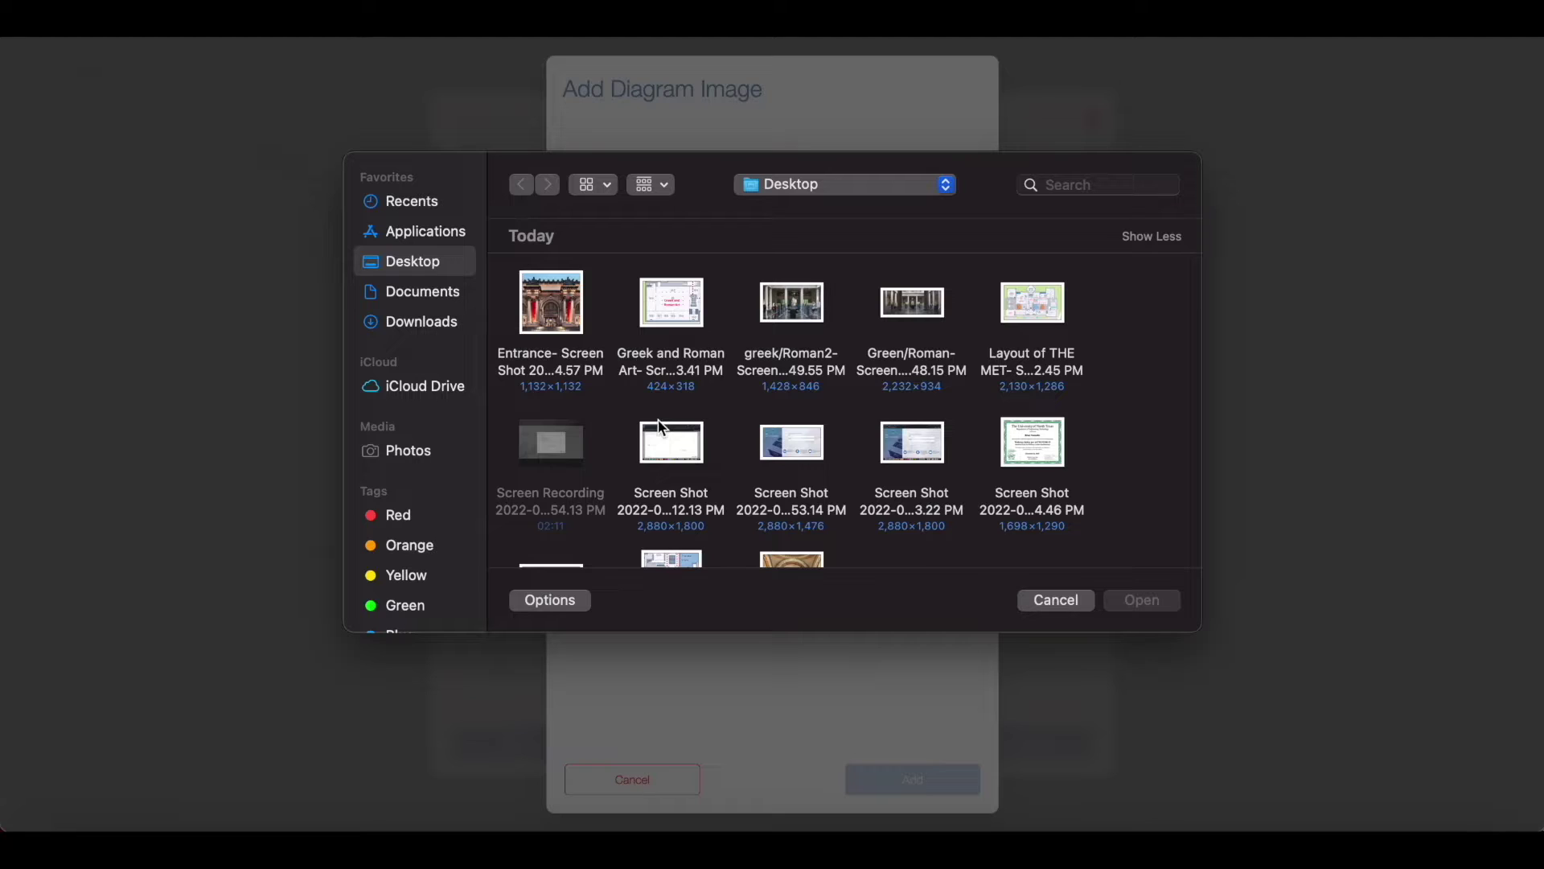
double_click(672, 317)
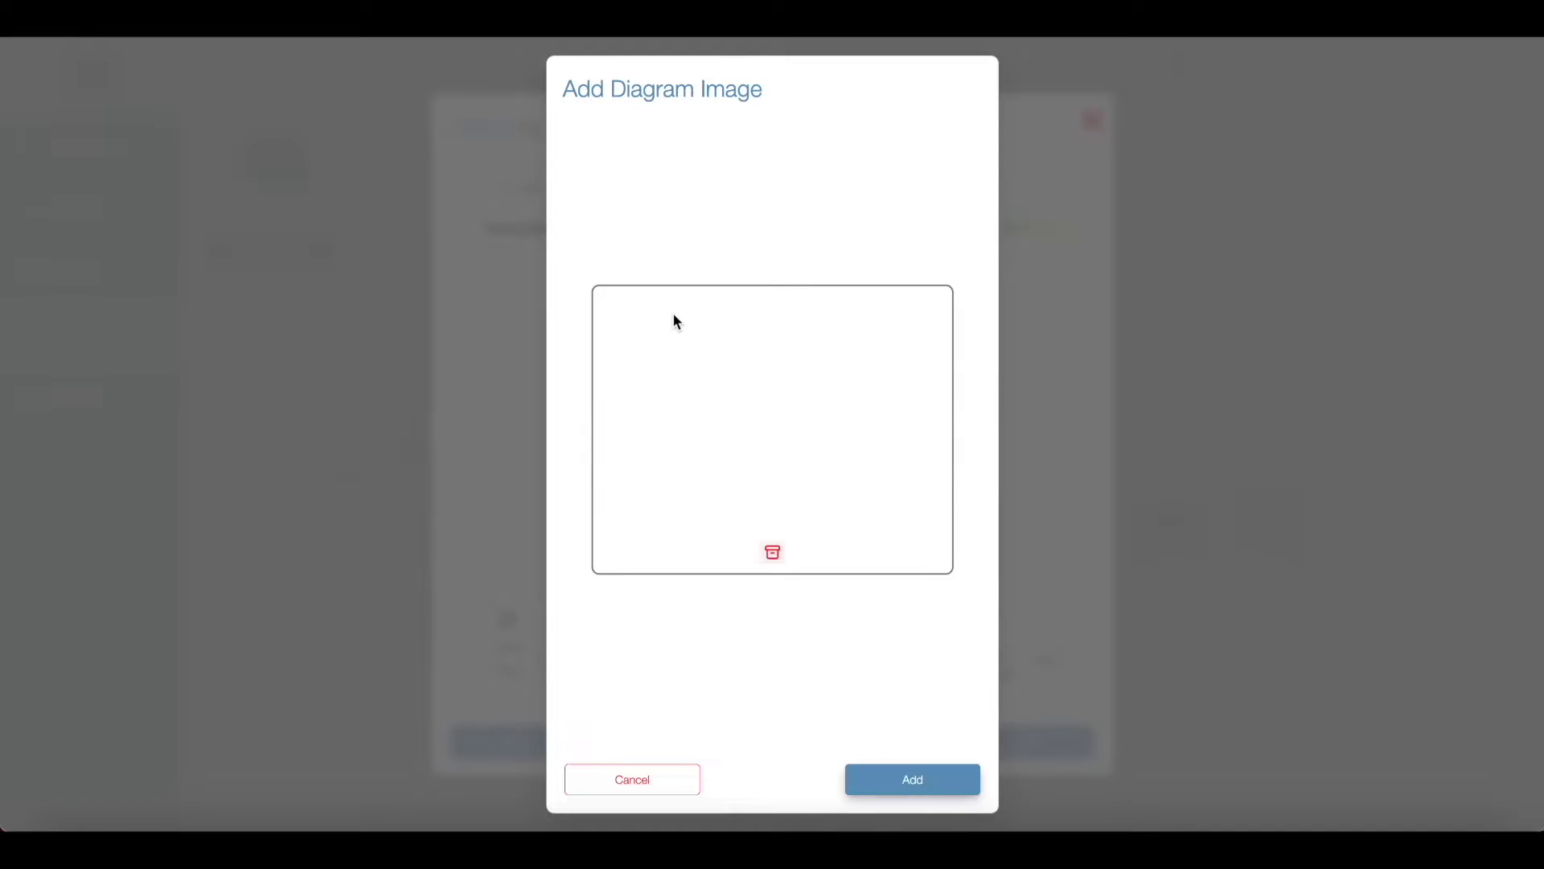
left_click(902, 780)
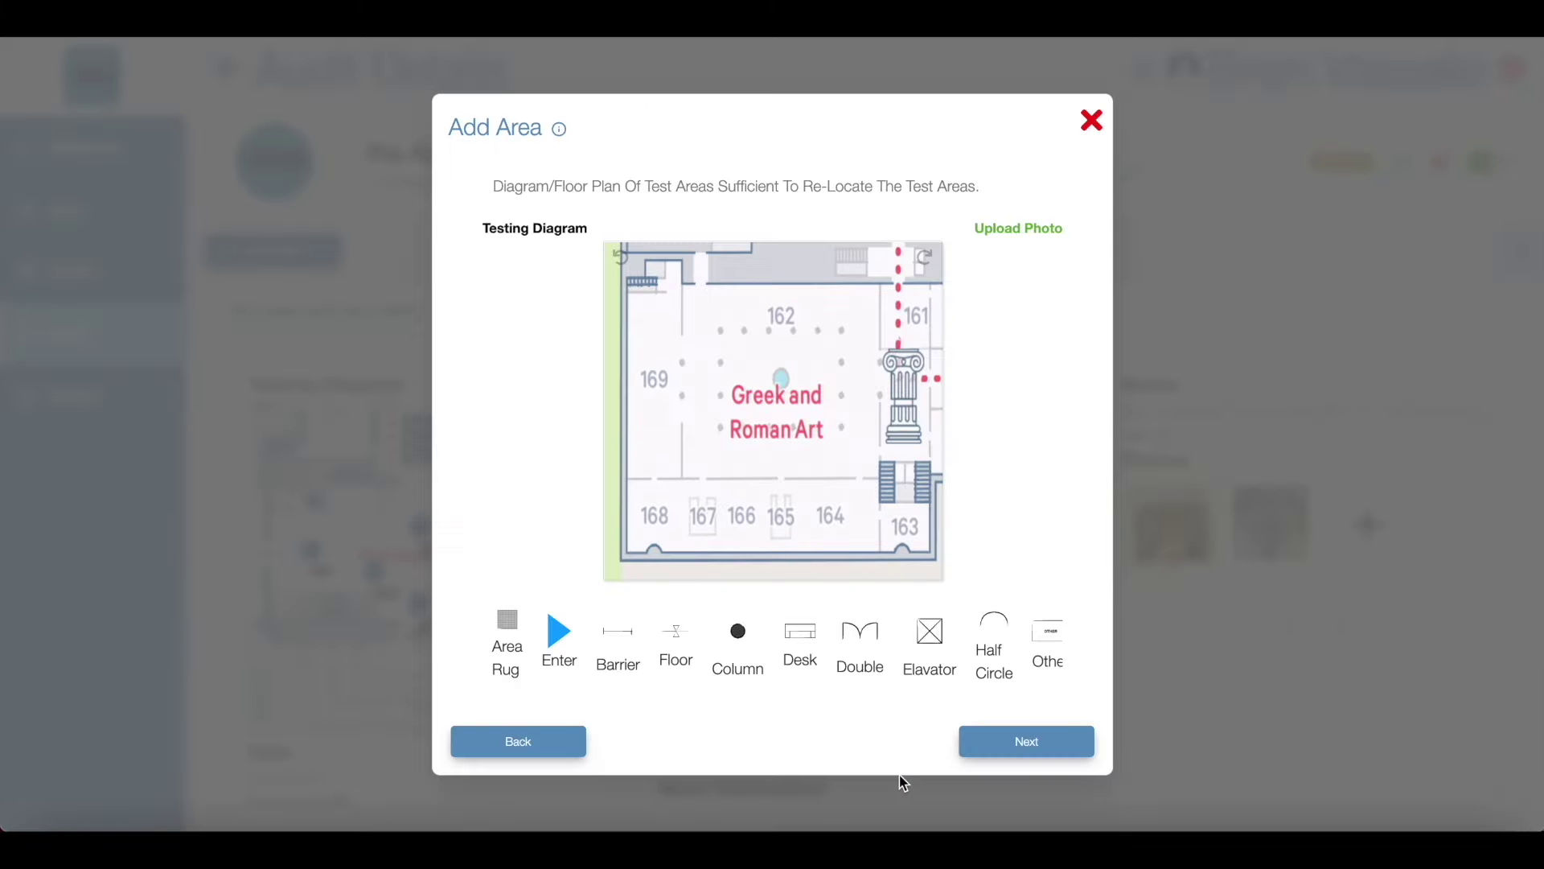
Step: Set product use category Interior Wet, floor type Marble and floor finish Polished
left_click(1007, 735)
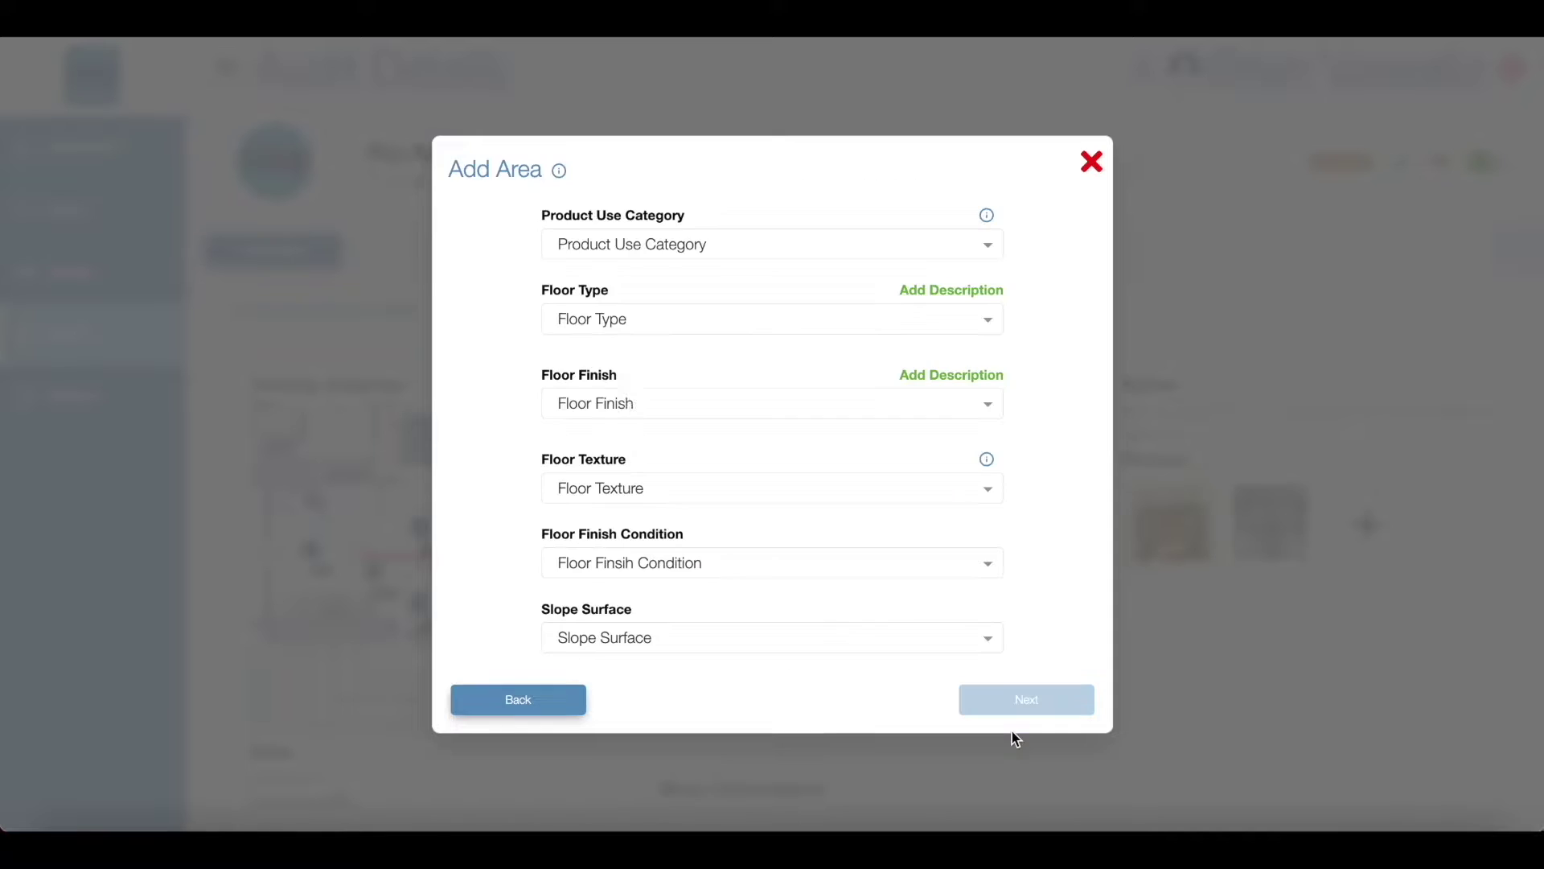
left_click(831, 256)
scroll(816, 354, "down", 1)
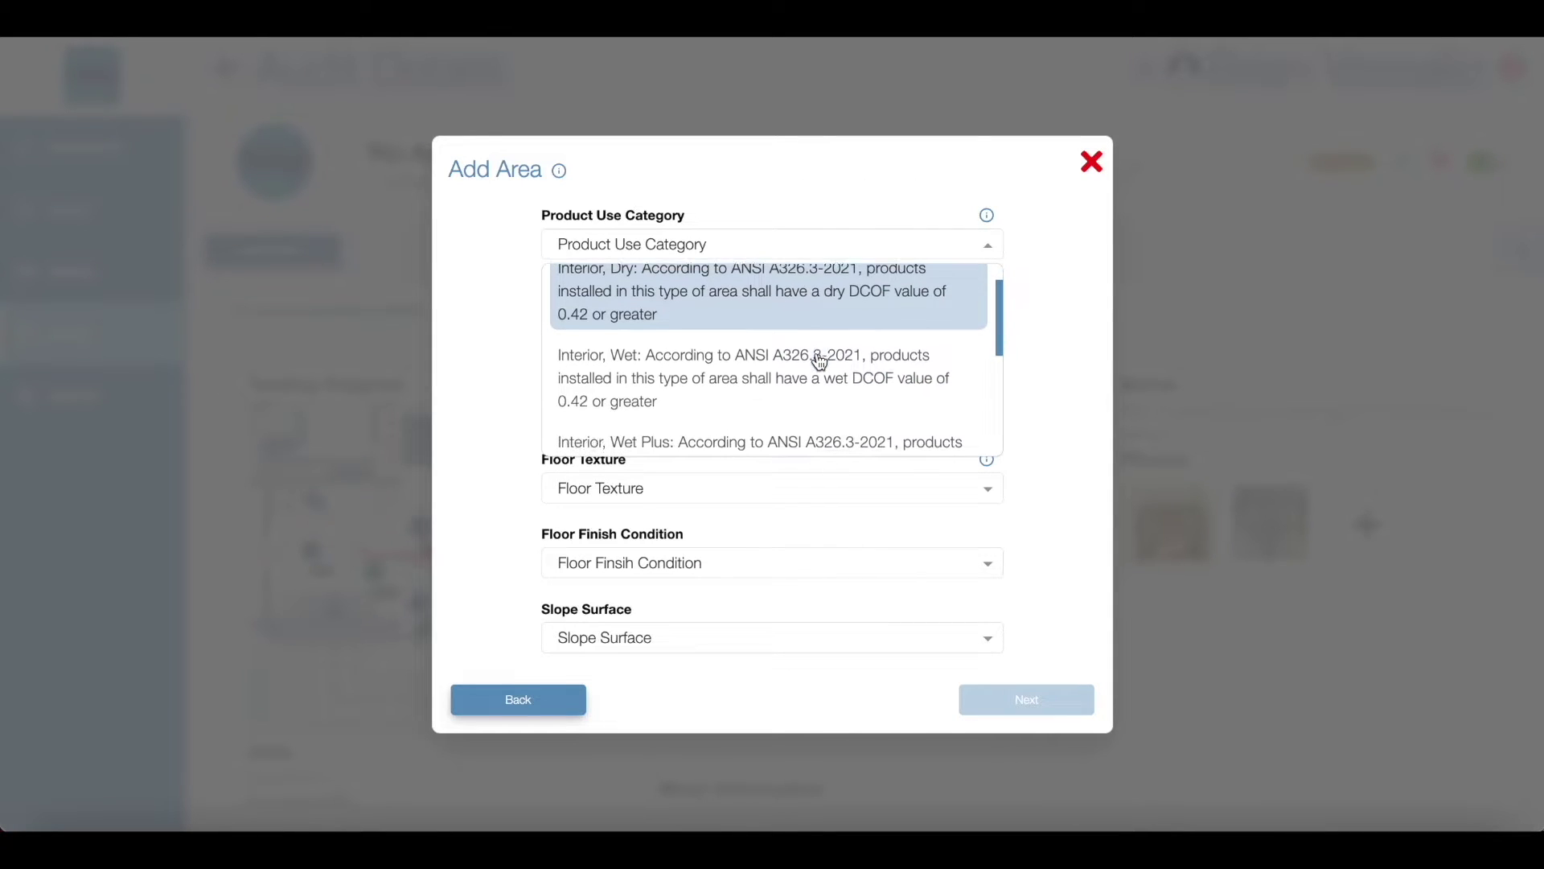
left_click(818, 354)
left_click(783, 347)
scroll(768, 458, "down", 4)
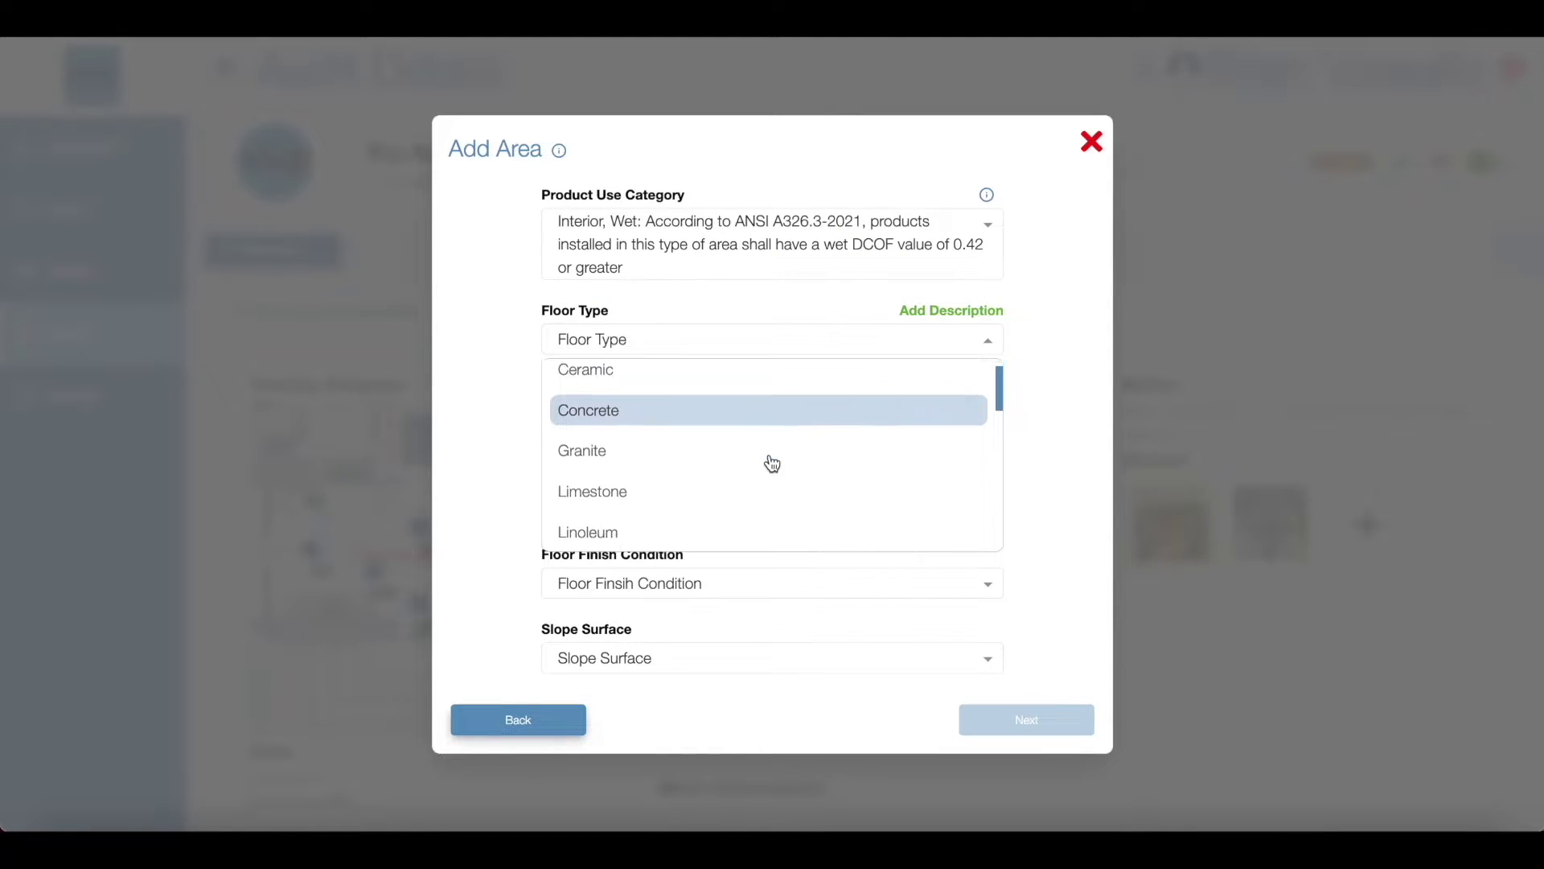
left_click(763, 444)
left_click(751, 426)
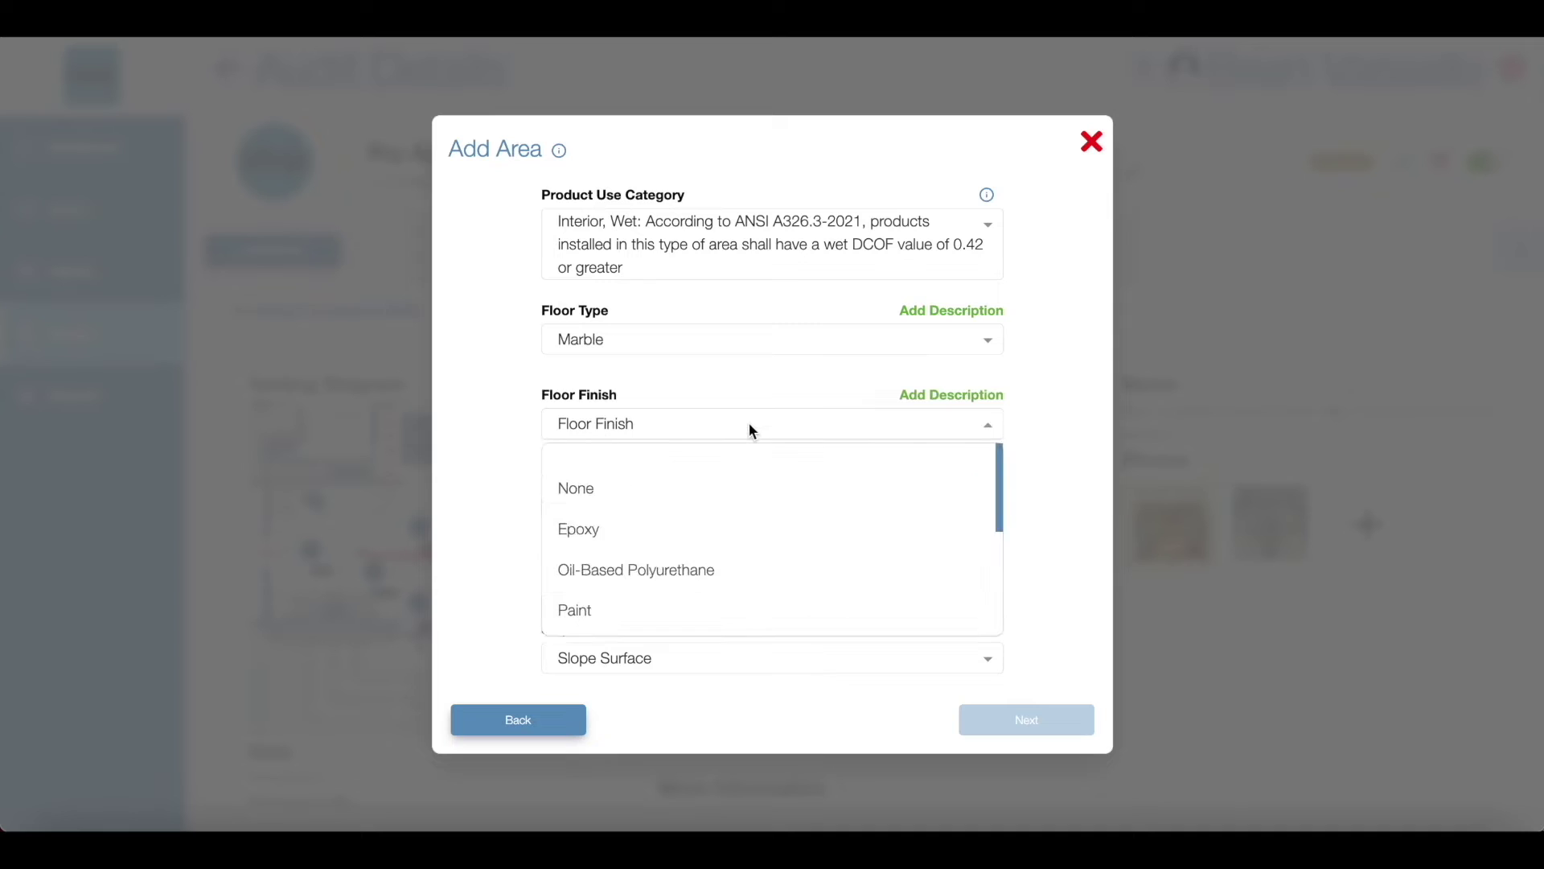
scroll(754, 531, "down", 4)
left_click(741, 505)
Step: Set floor texture Smooth, finish condition Good and slope surface Level
left_click(740, 509)
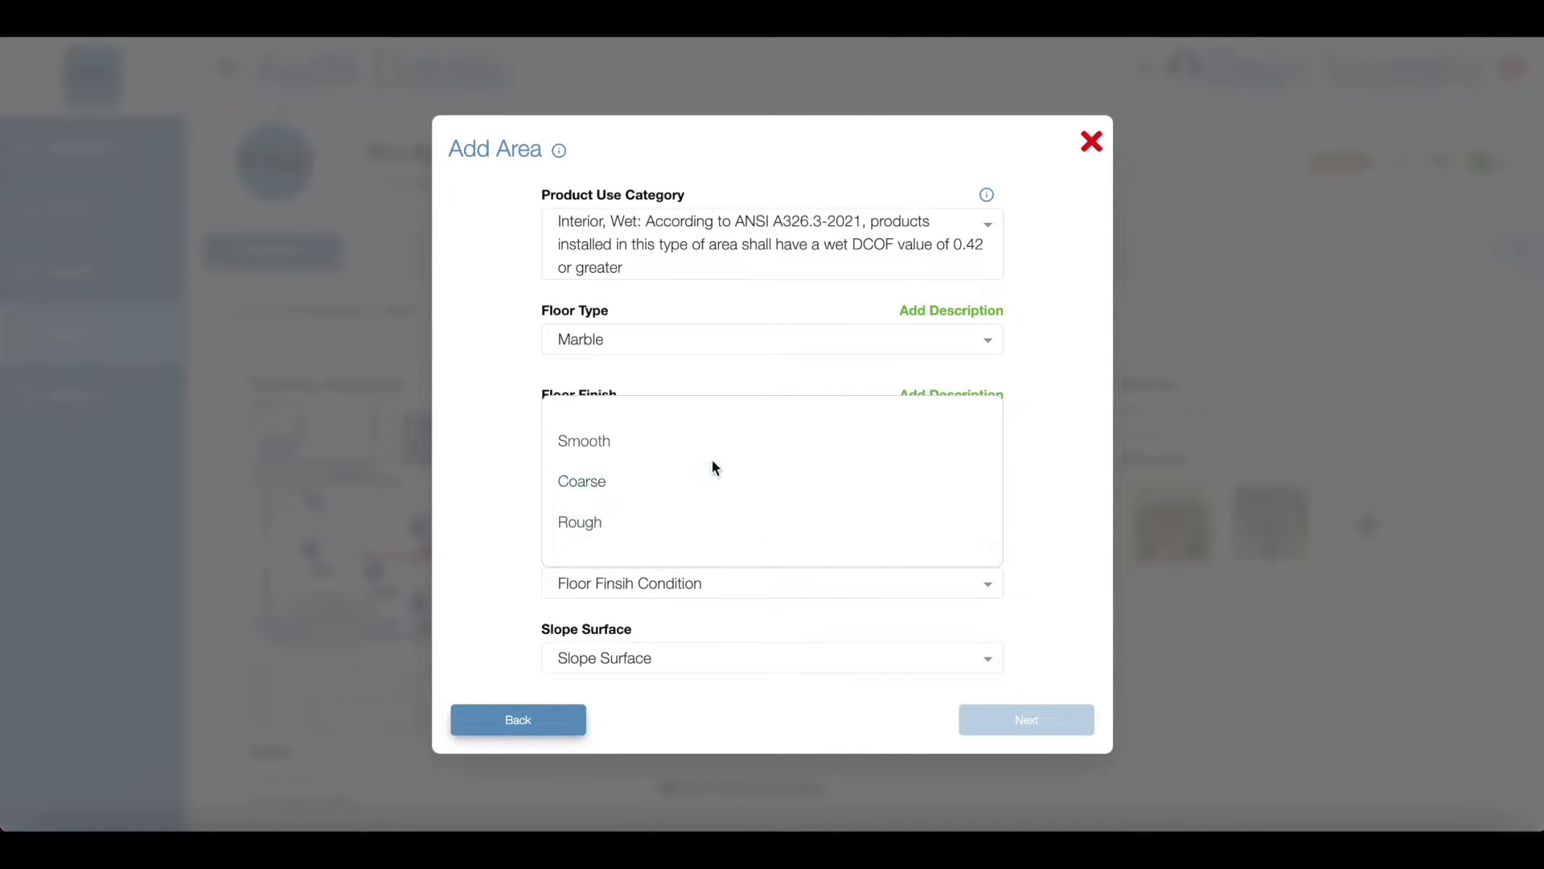
left_click(711, 447)
left_click(729, 582)
left_click(735, 519)
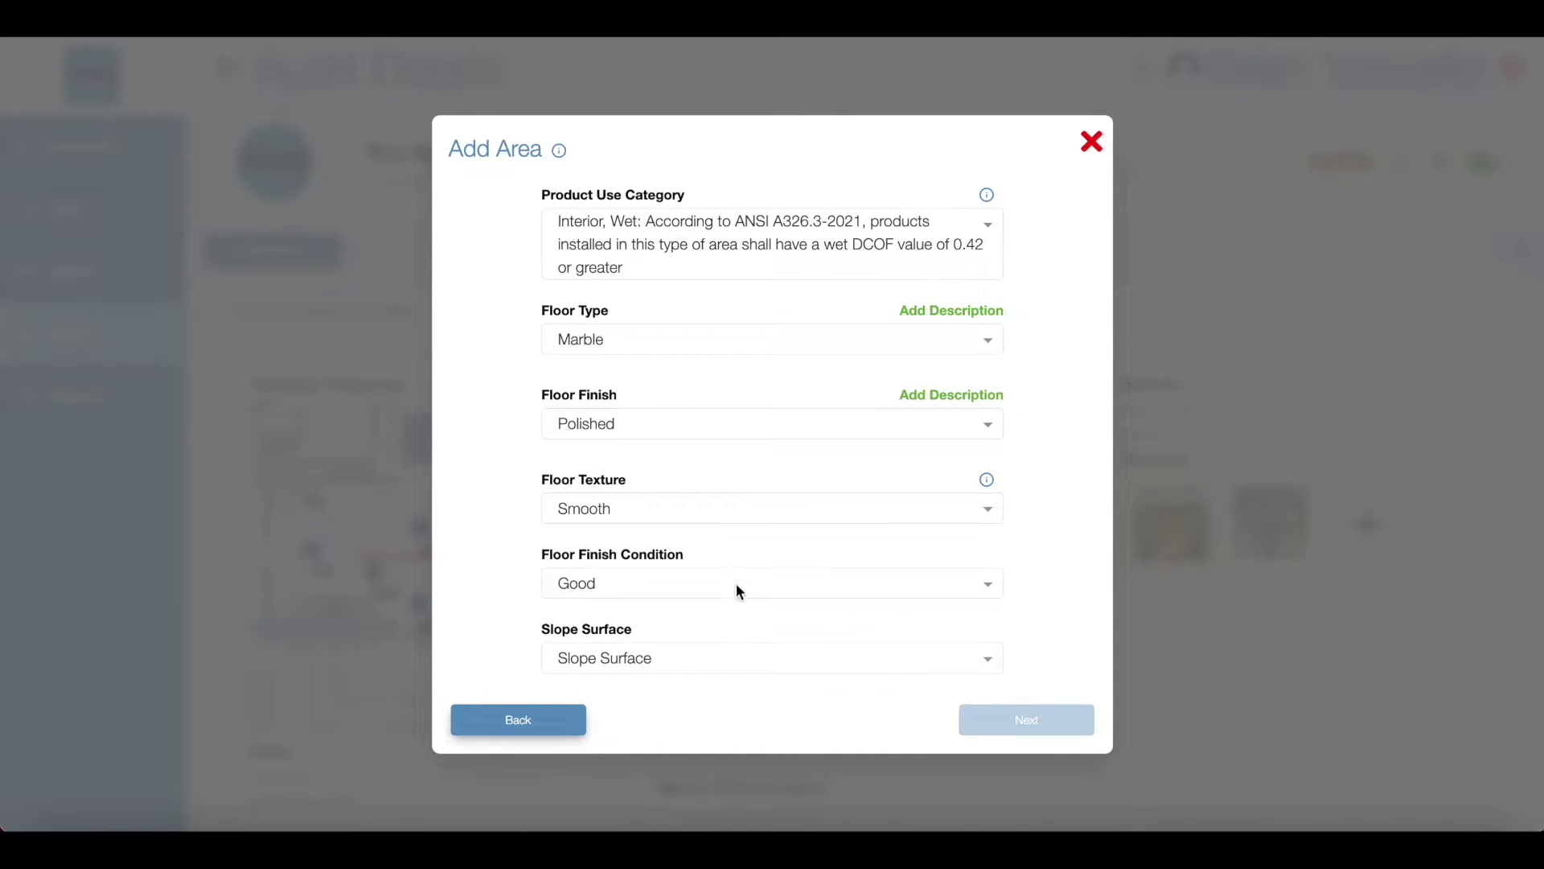
left_click(731, 656)
left_click(717, 592)
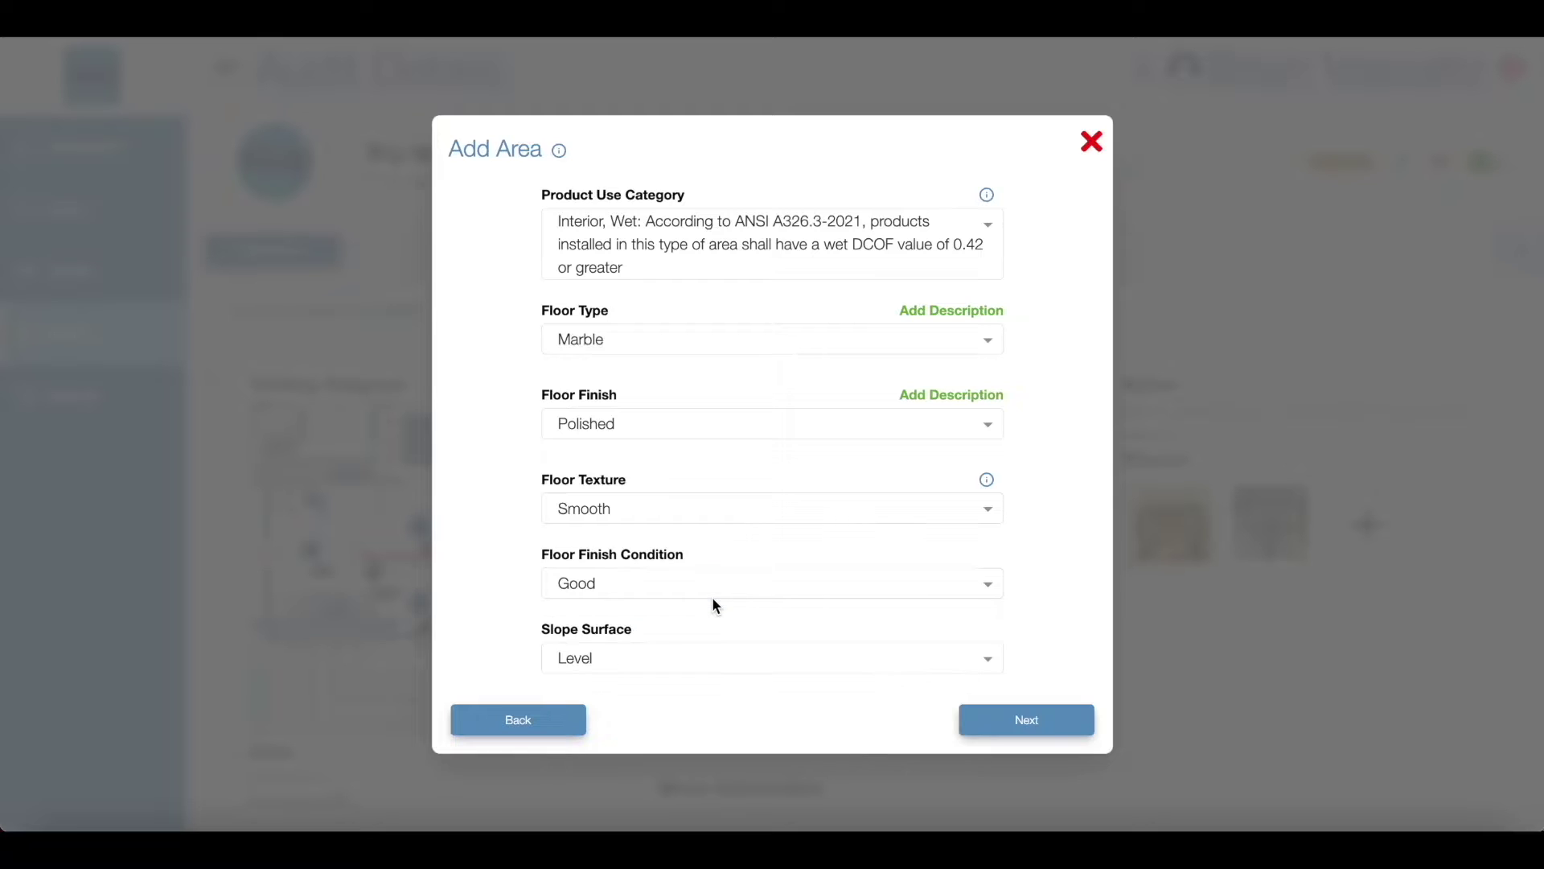
left_click(1025, 720)
Step: Drag two location markers onto the gallery plan, right and left of the centre
left_click_drag(515, 592, 850, 432)
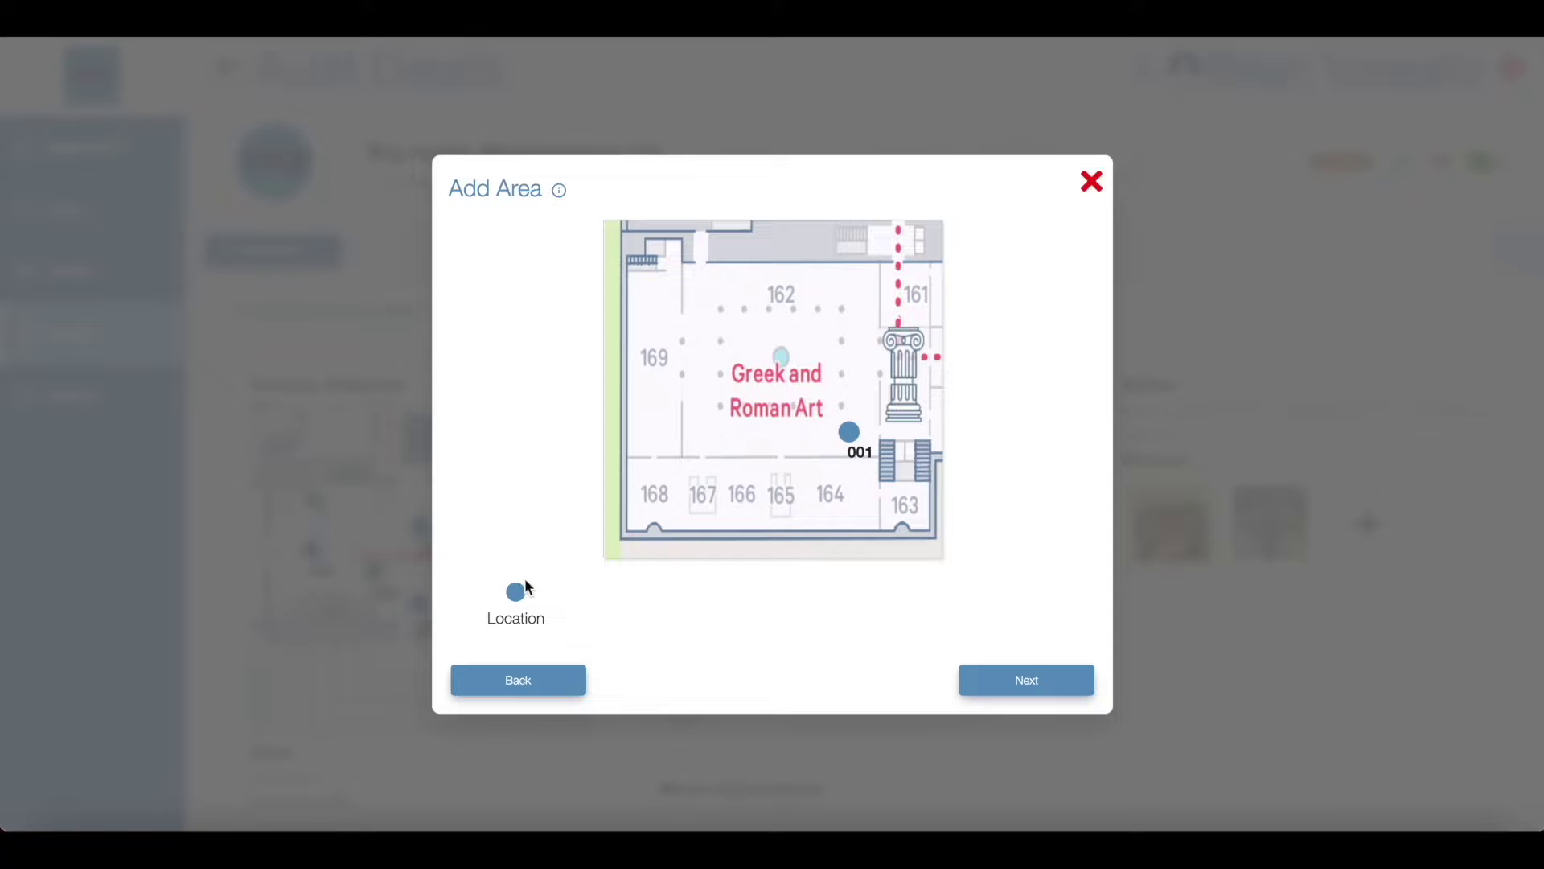
mouse_move(517, 593)
left_mouse_down()
mouse_move(710, 432)
mouse_move(613, 417)
mouse_move(708, 290)
mouse_move(625, 511)
mouse_move(859, 287)
left_mouse_up()
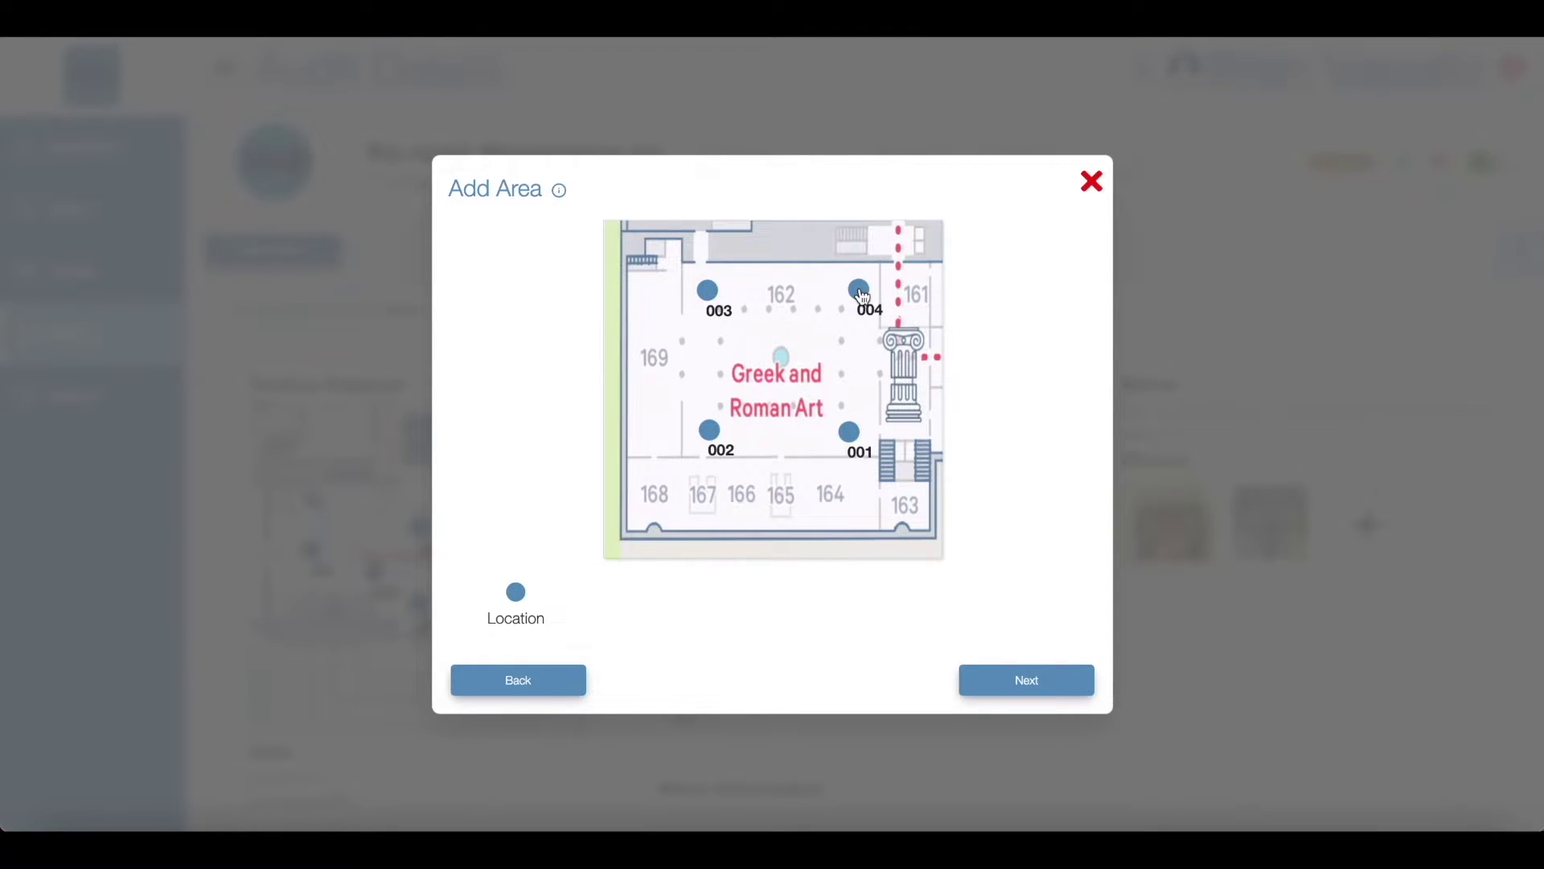
left_click(1025, 680)
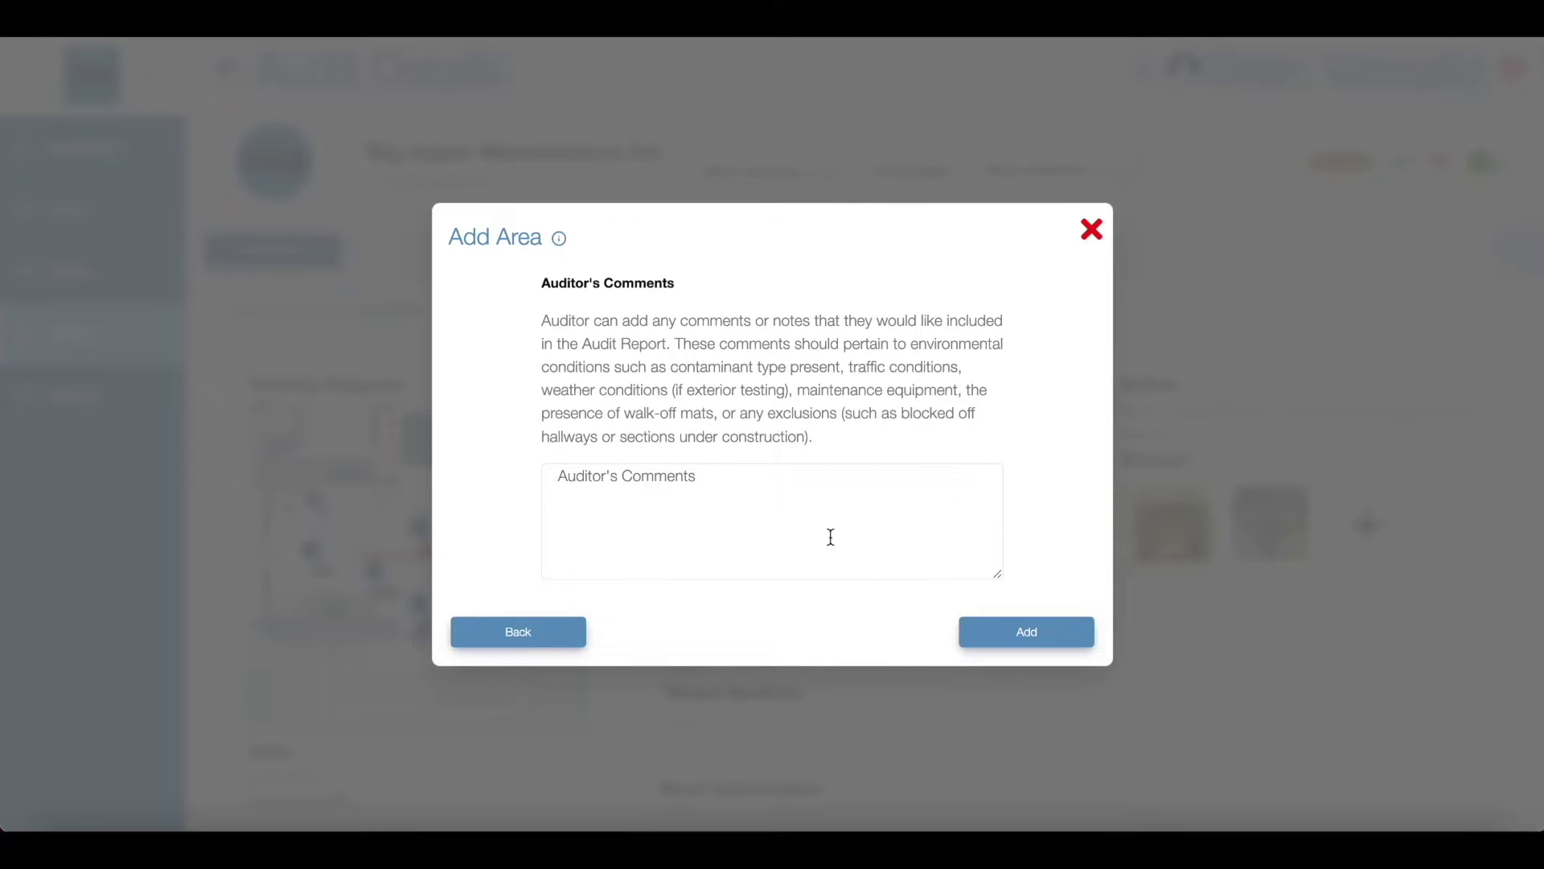
Step: Add comments 'Floor is polished once a month' and 'Maintenance was being done', then save the area
left_click(825, 532)
type("Floor is ")
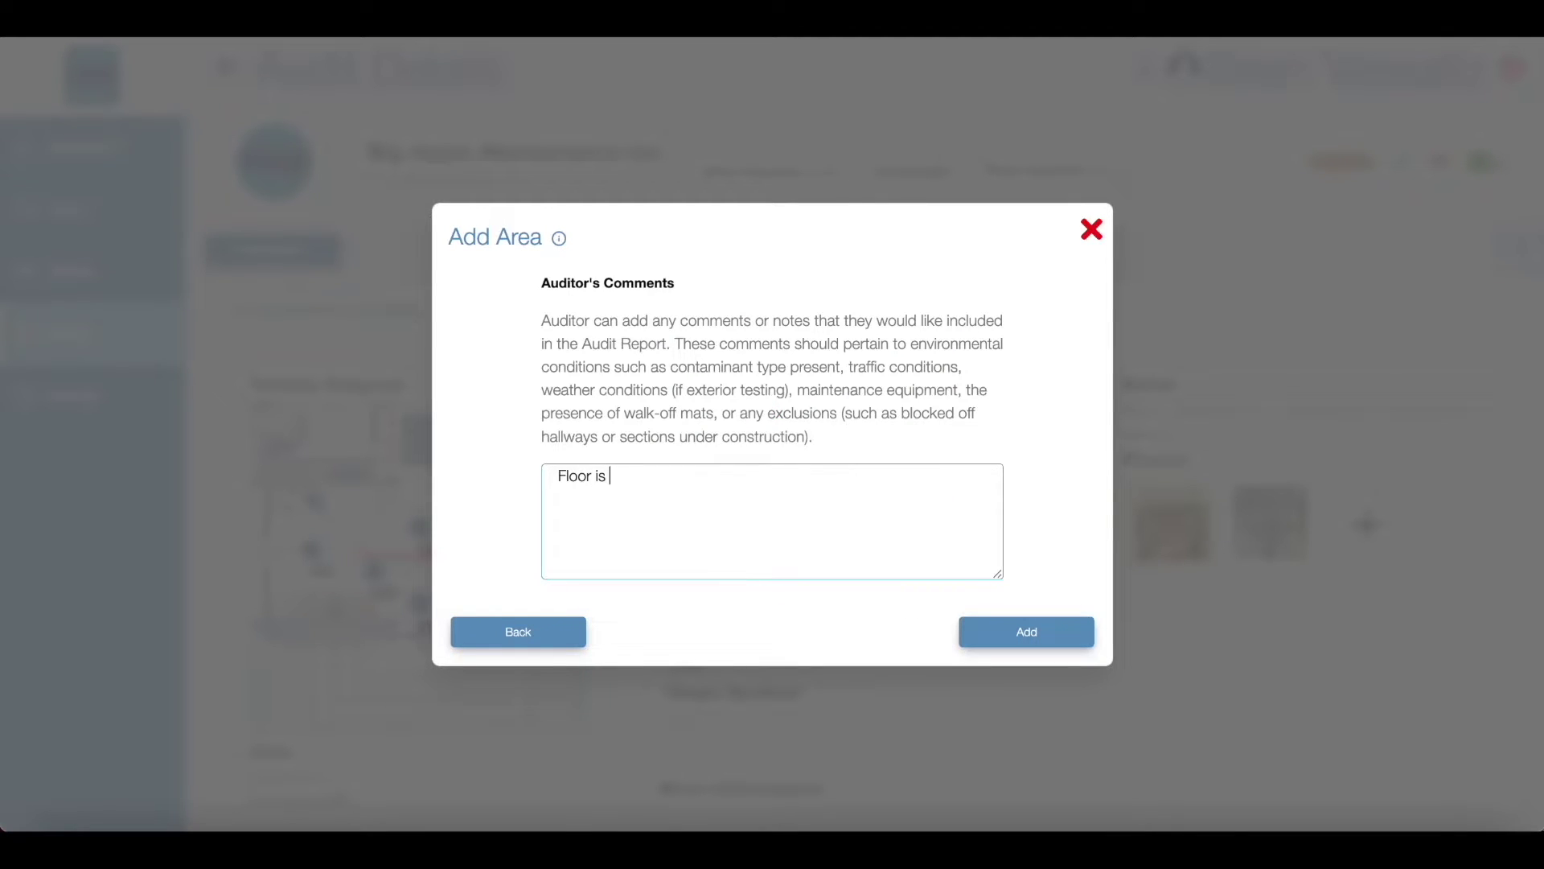
type("polished once a month")
key("Return")
type("M")
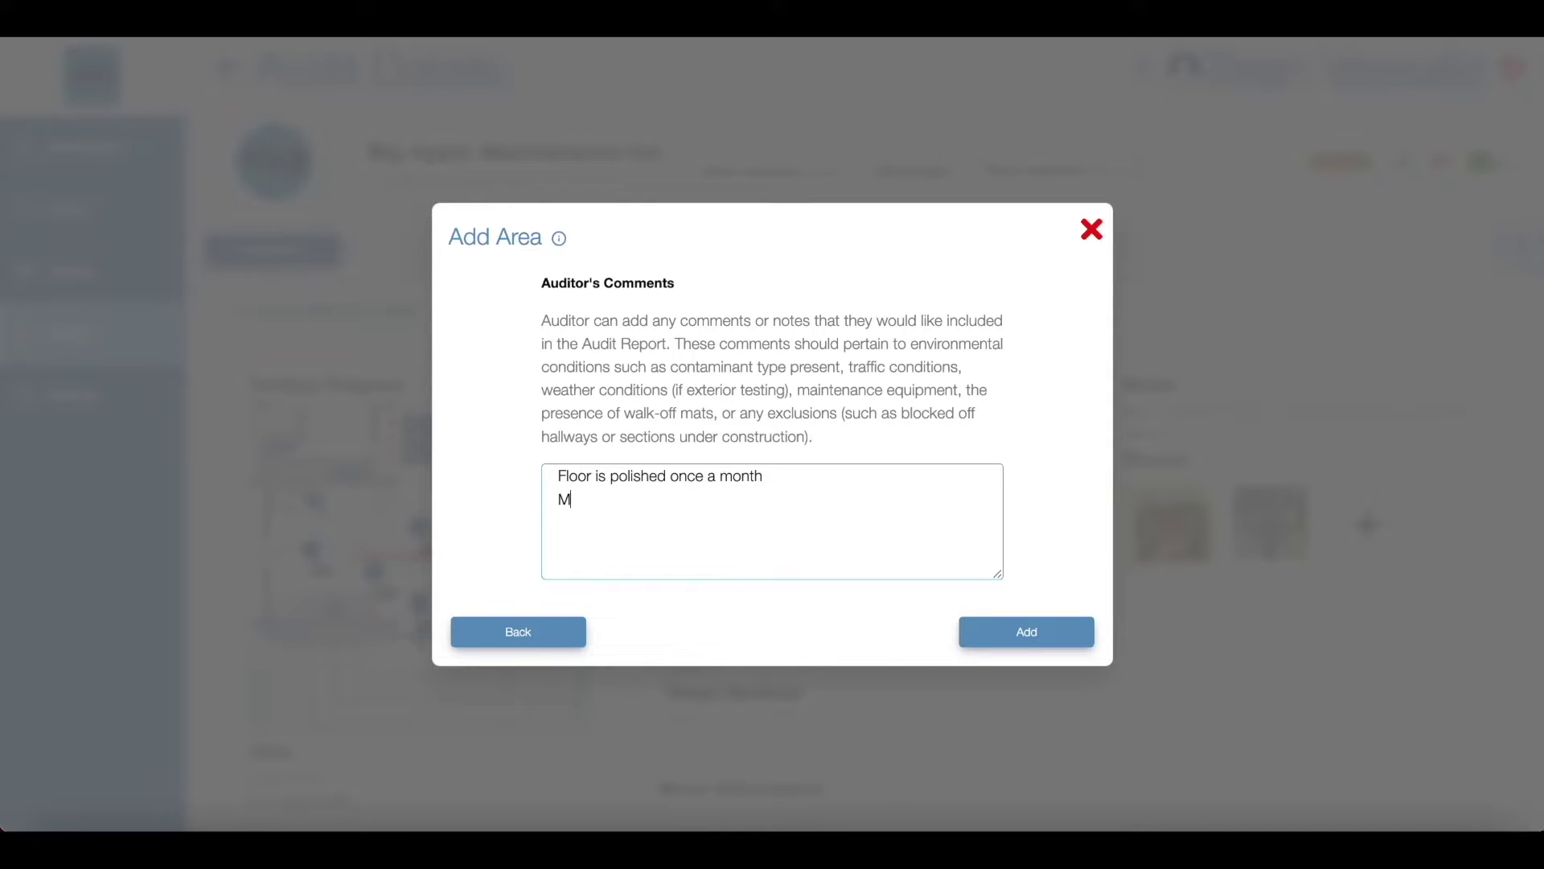
type("aintenance was being done")
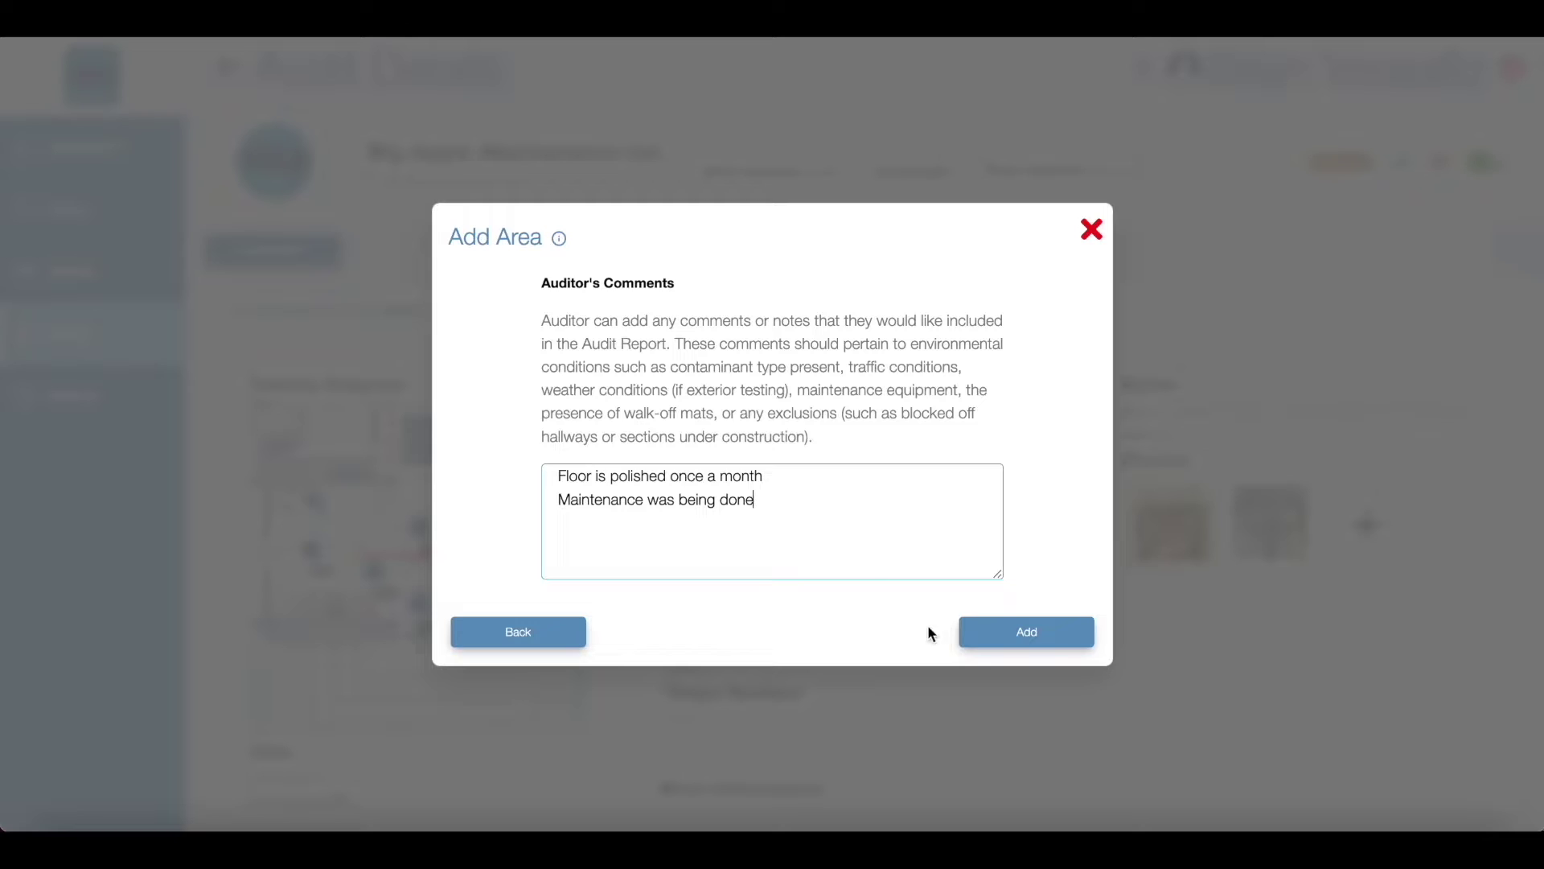
left_click(1004, 629)
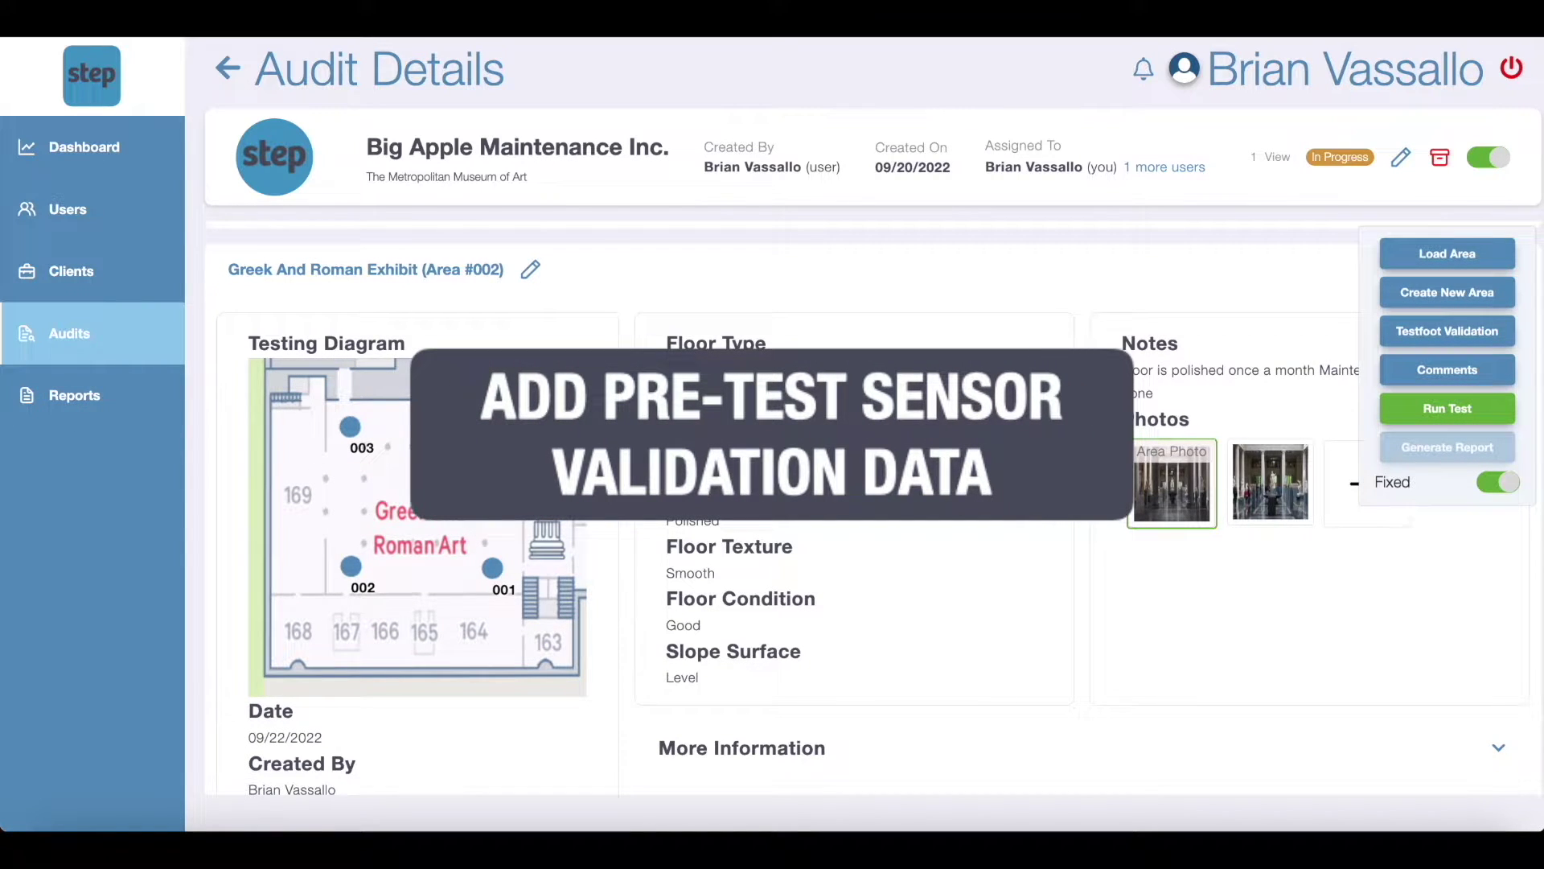
Step: Start the slip test, and at the not-validated warning begin pre-test testfoot validation
scroll(874, 512, "down", 1)
scroll(862, 384, "up", 3)
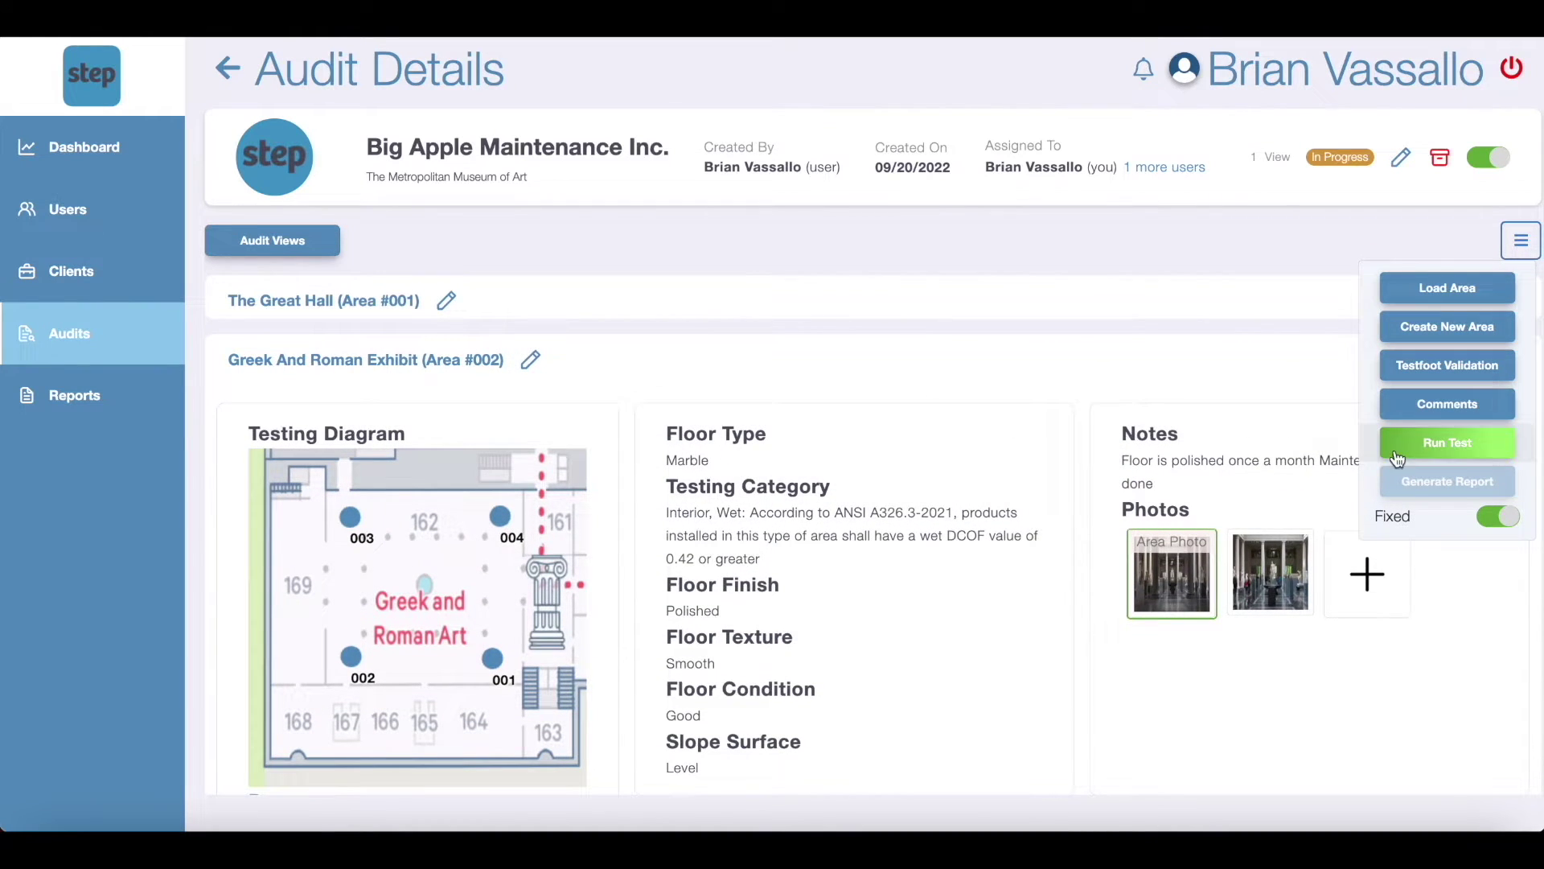
left_click(1451, 444)
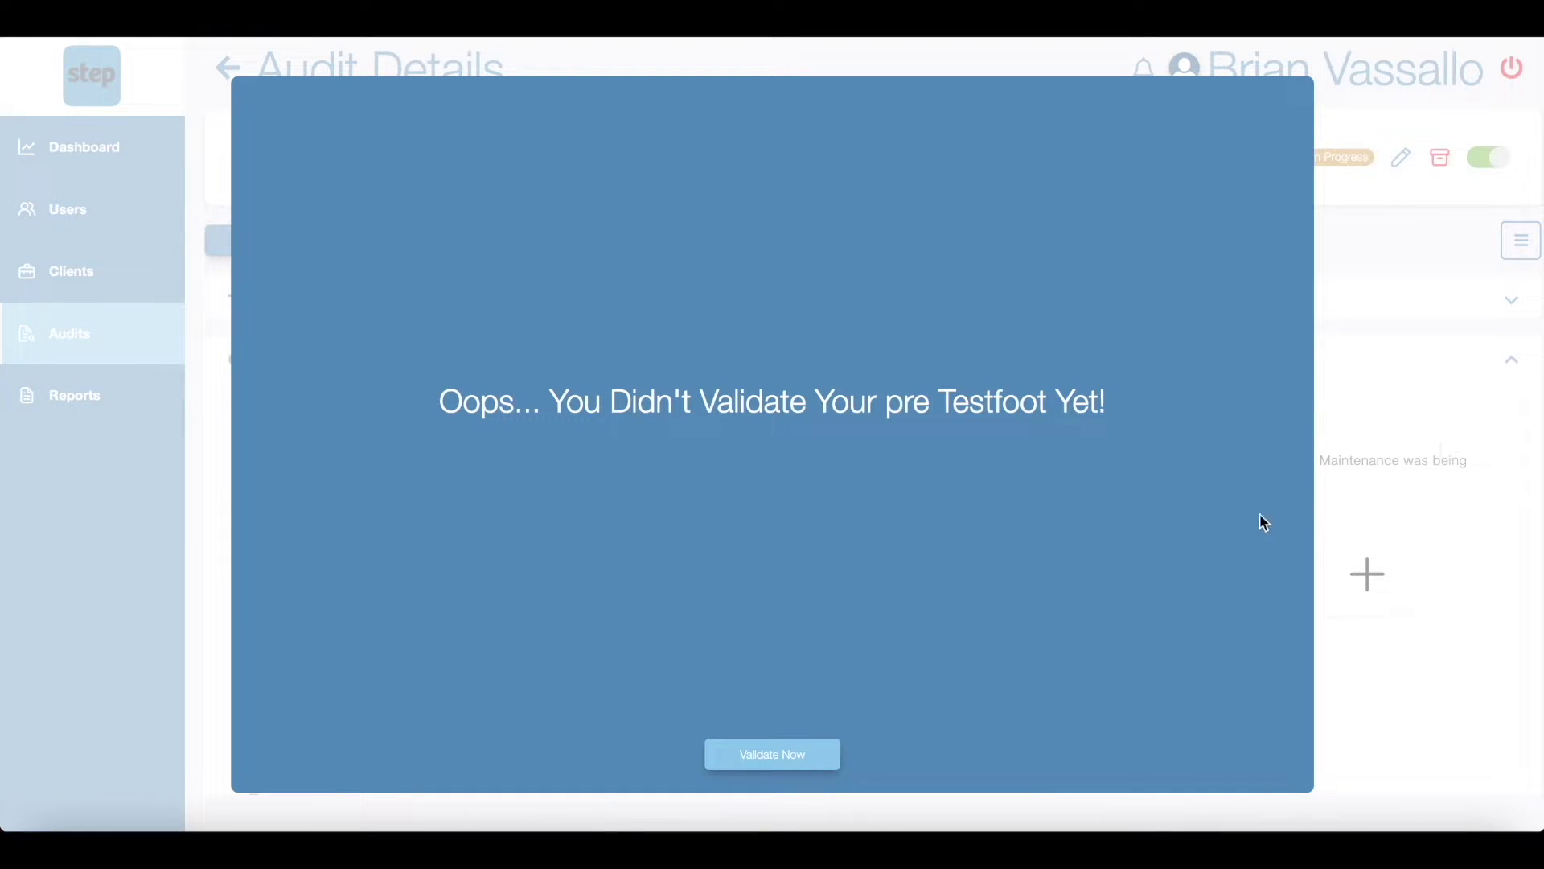
left_click(802, 753)
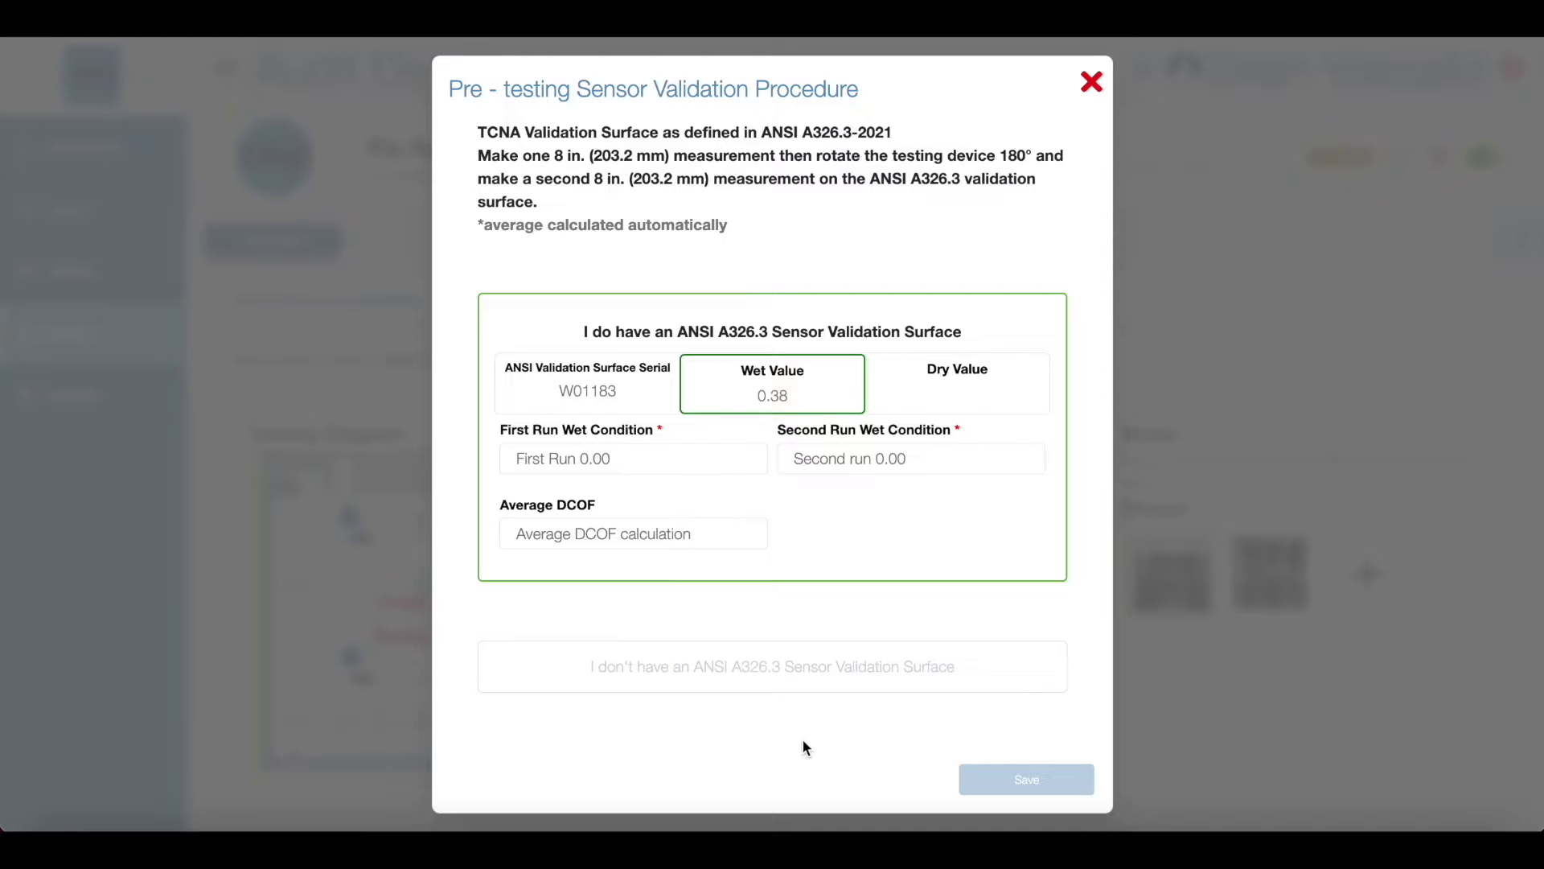
Step: Switch to 'I don't have a validation surface', then back to validating against surface W01183
left_click(788, 680)
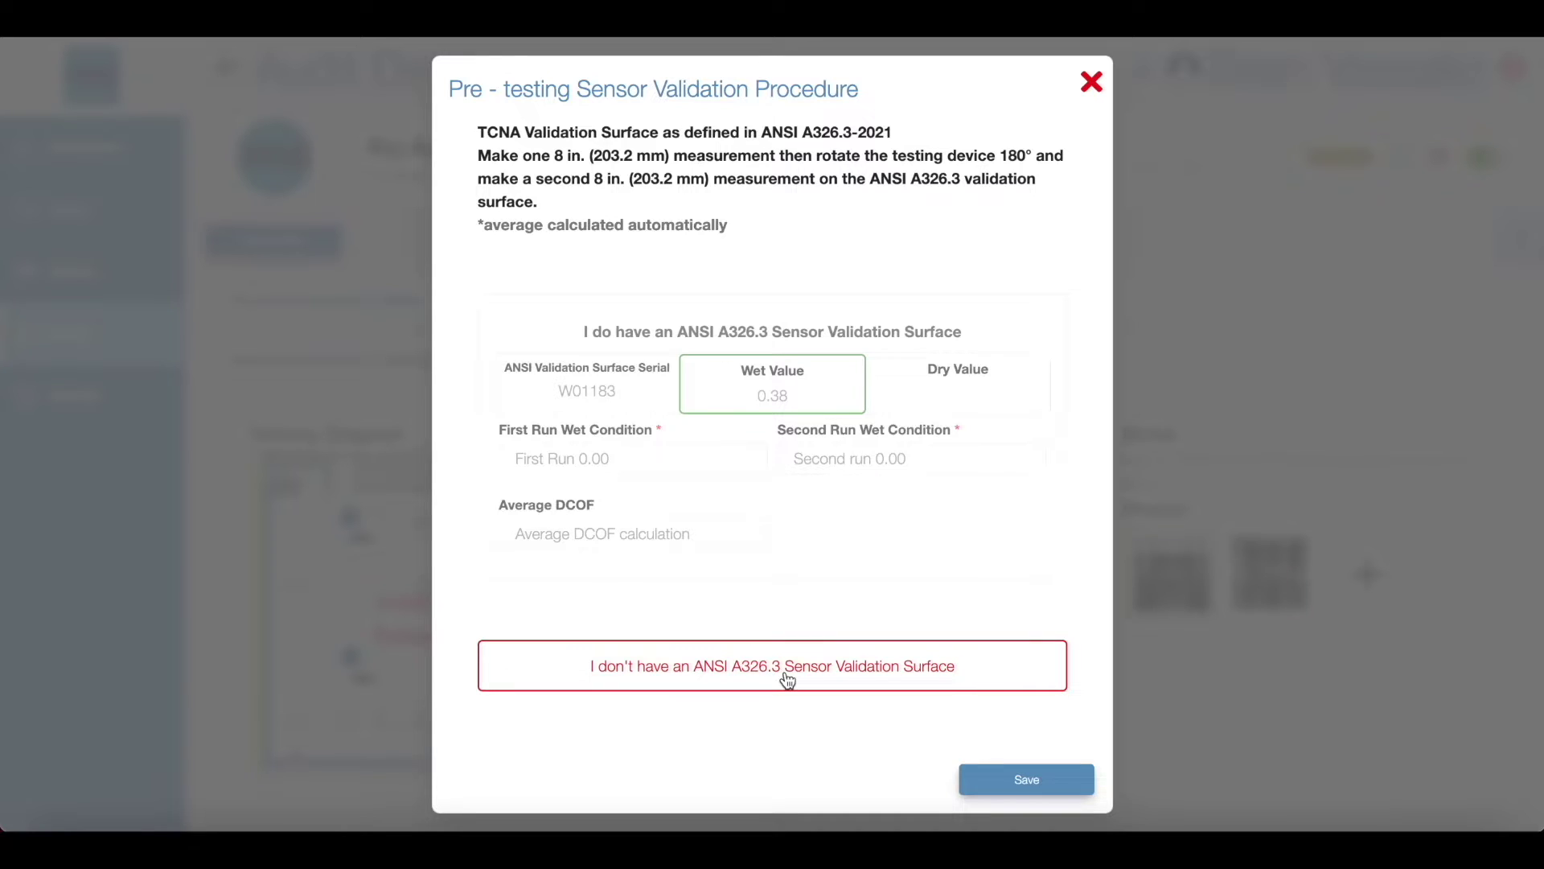
left_click(793, 334)
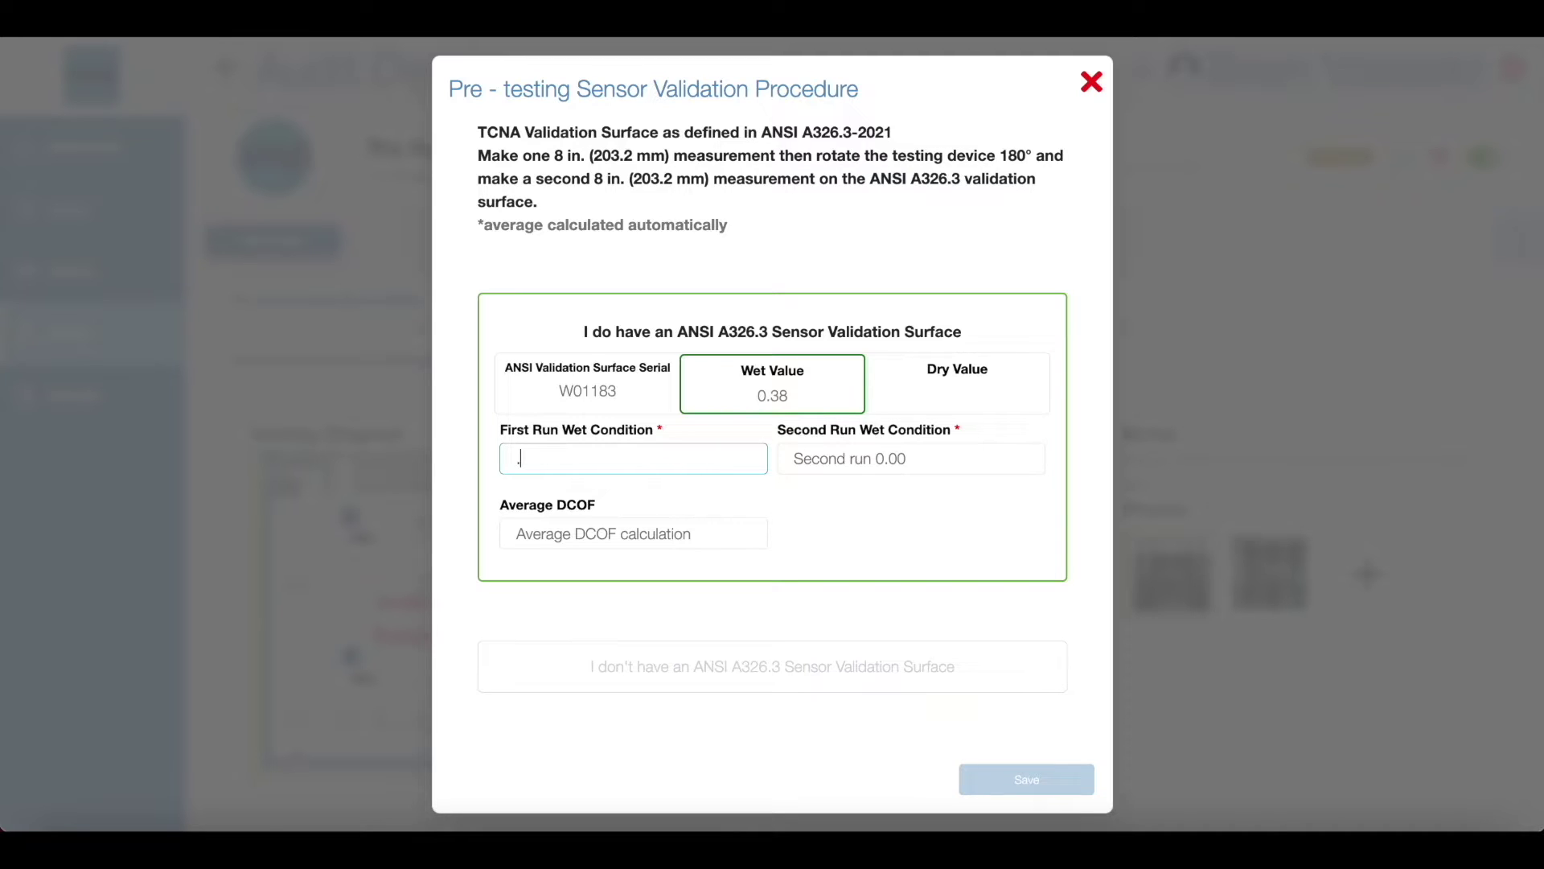
Step: Enter wet validation runs .40 and .39, averaging 0.395 DCOF, and save them
type("40")
key("Tab")
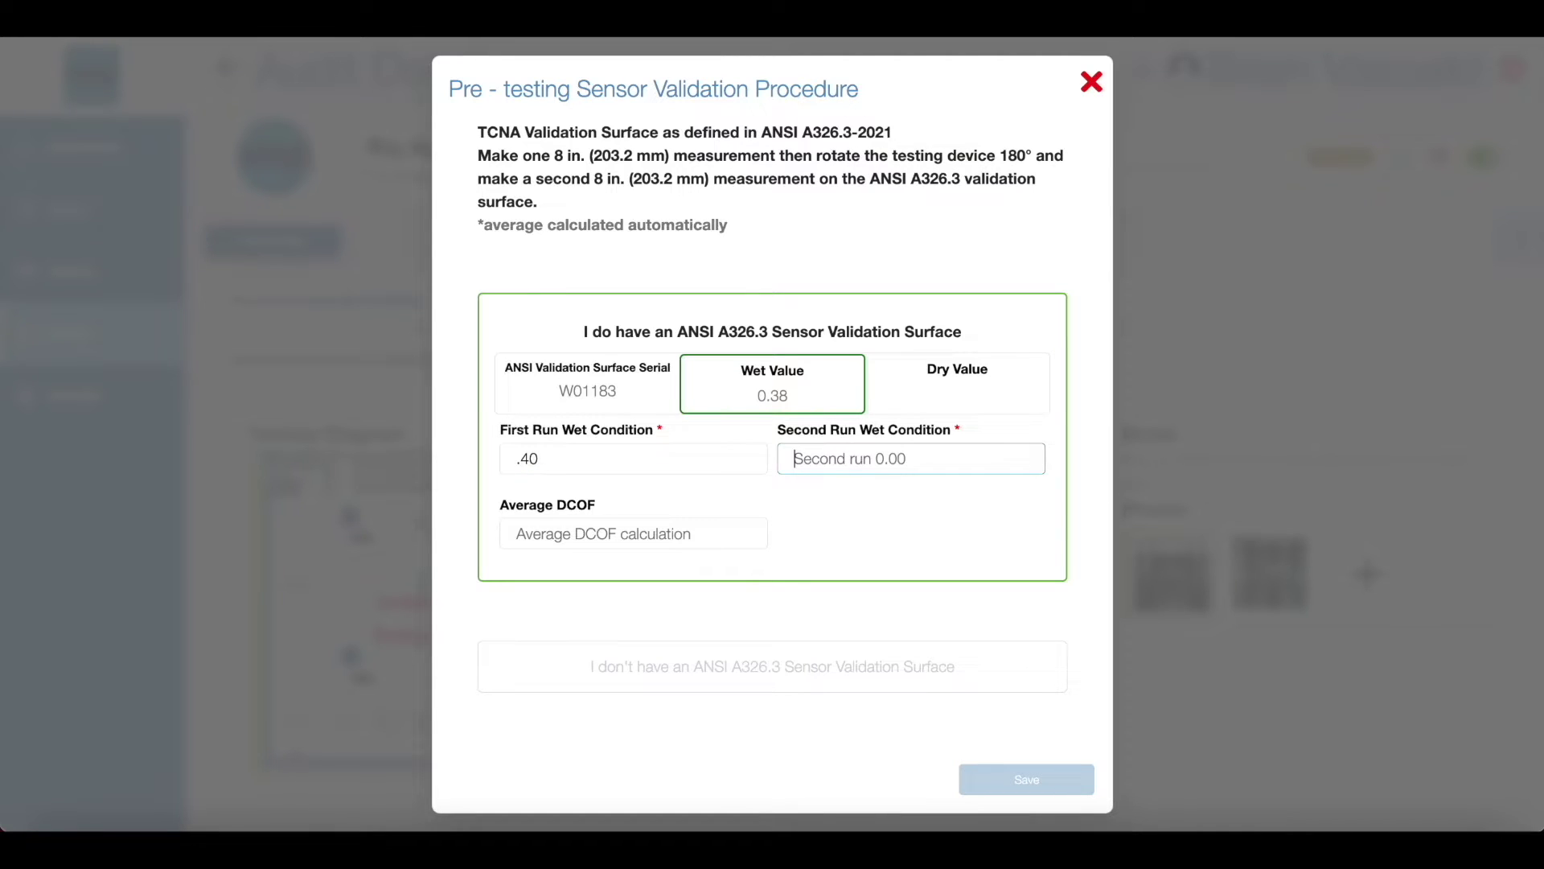
type(".39")
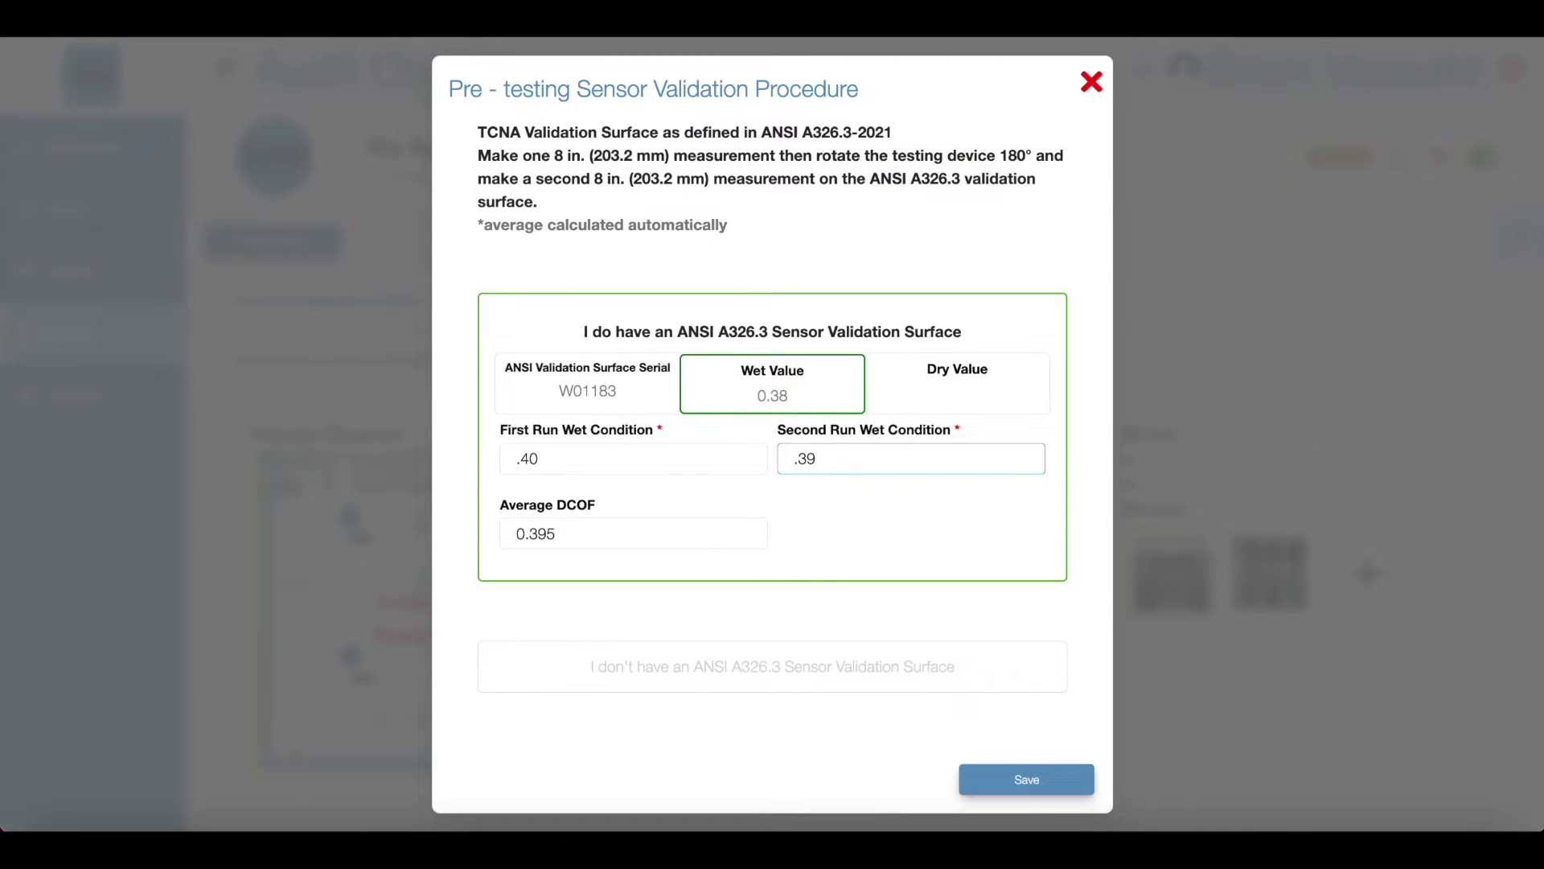
left_click(1023, 780)
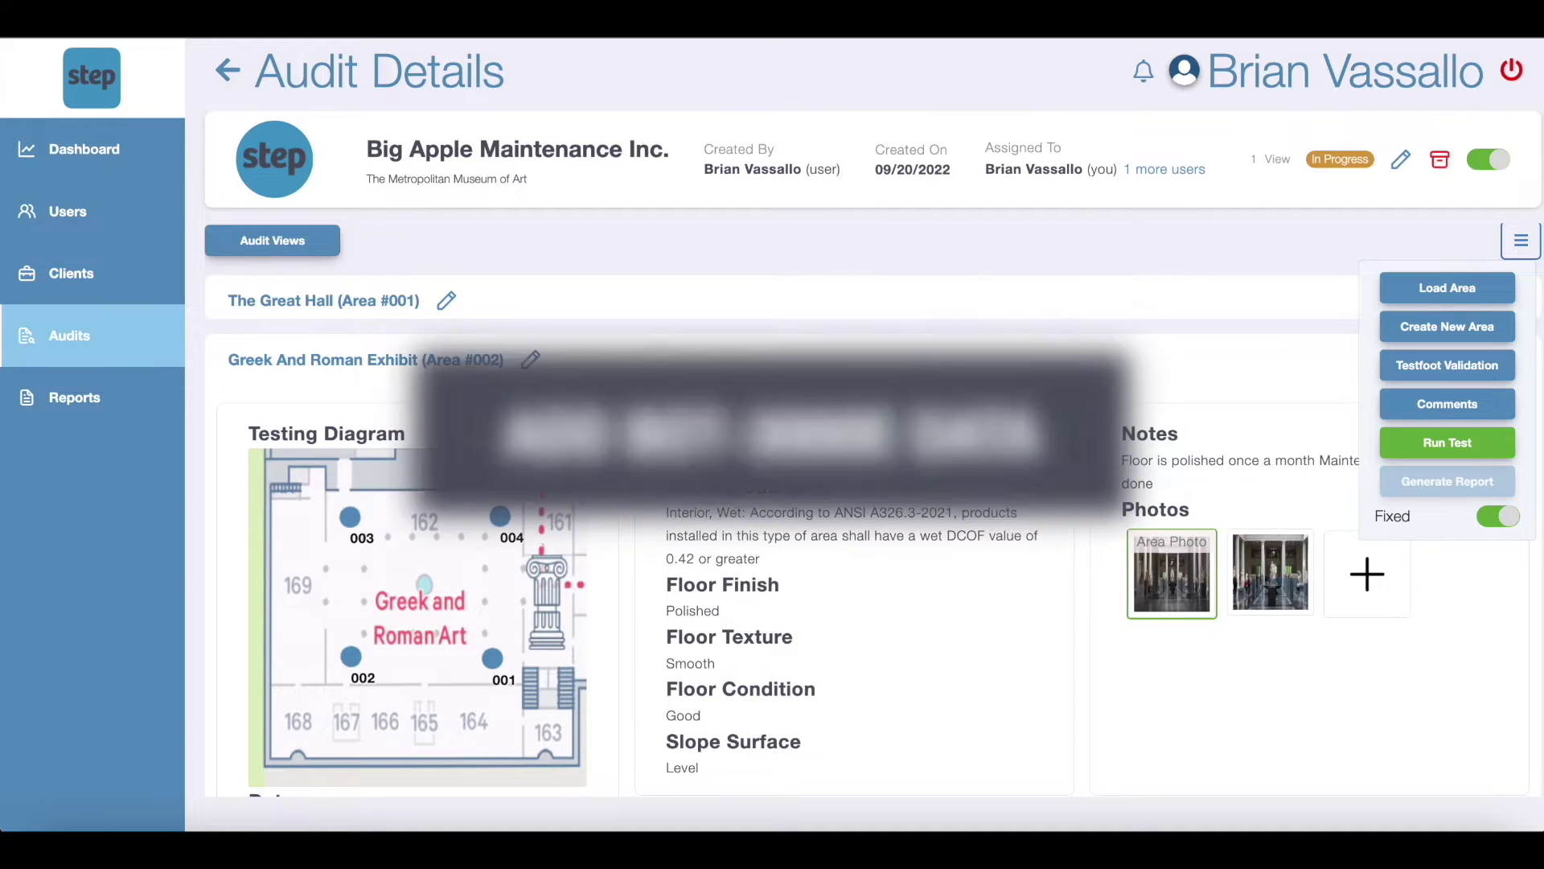
Step: Run a test on a Great Hall location and choose to upload its existing data
left_click(1461, 447)
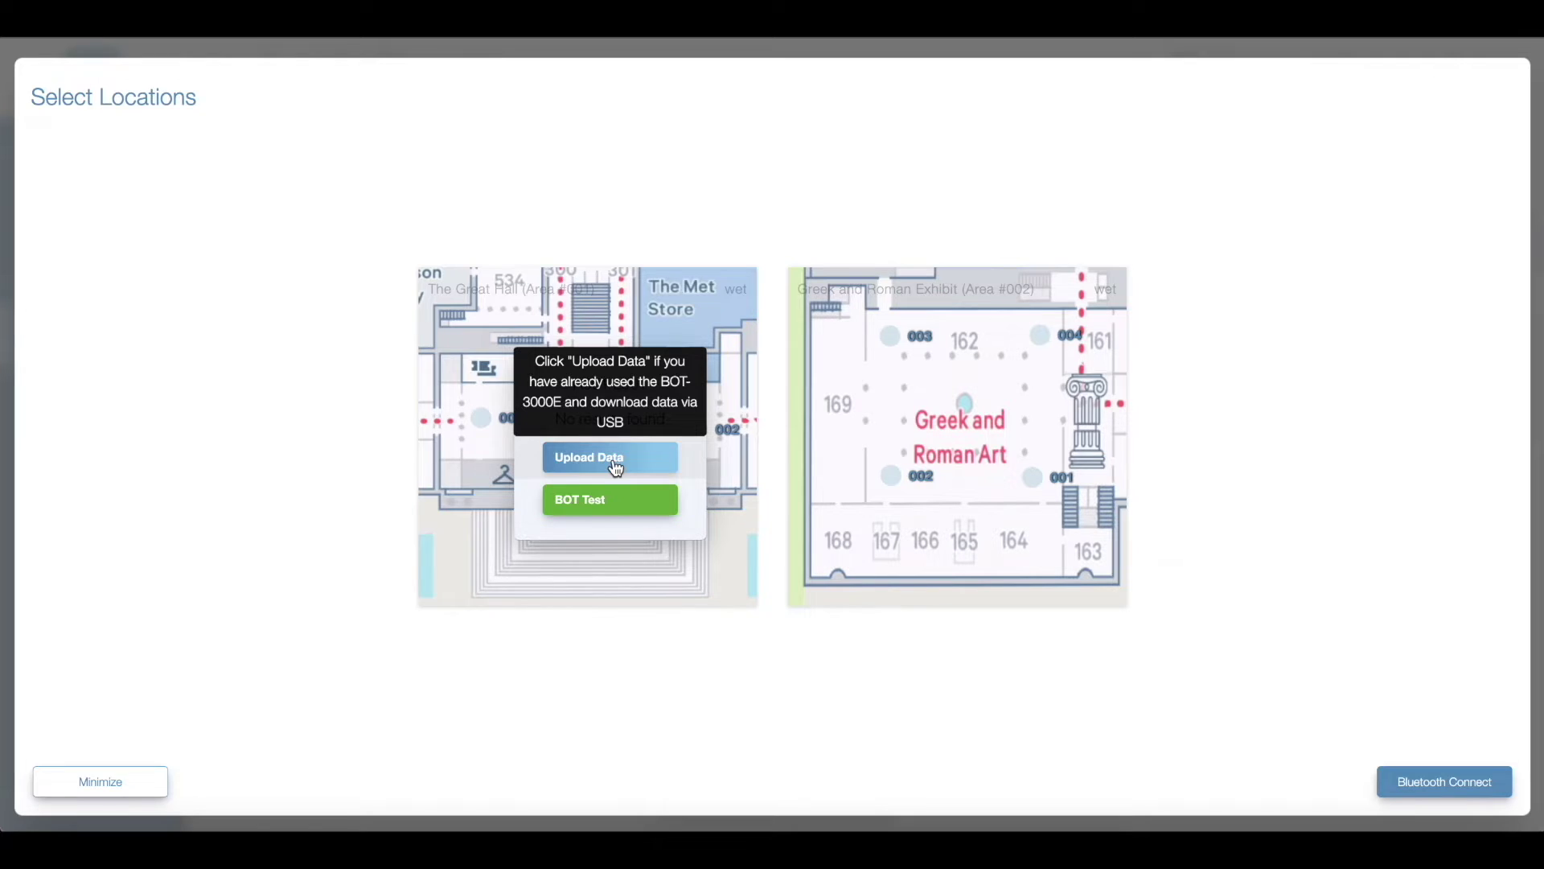
left_click(616, 467)
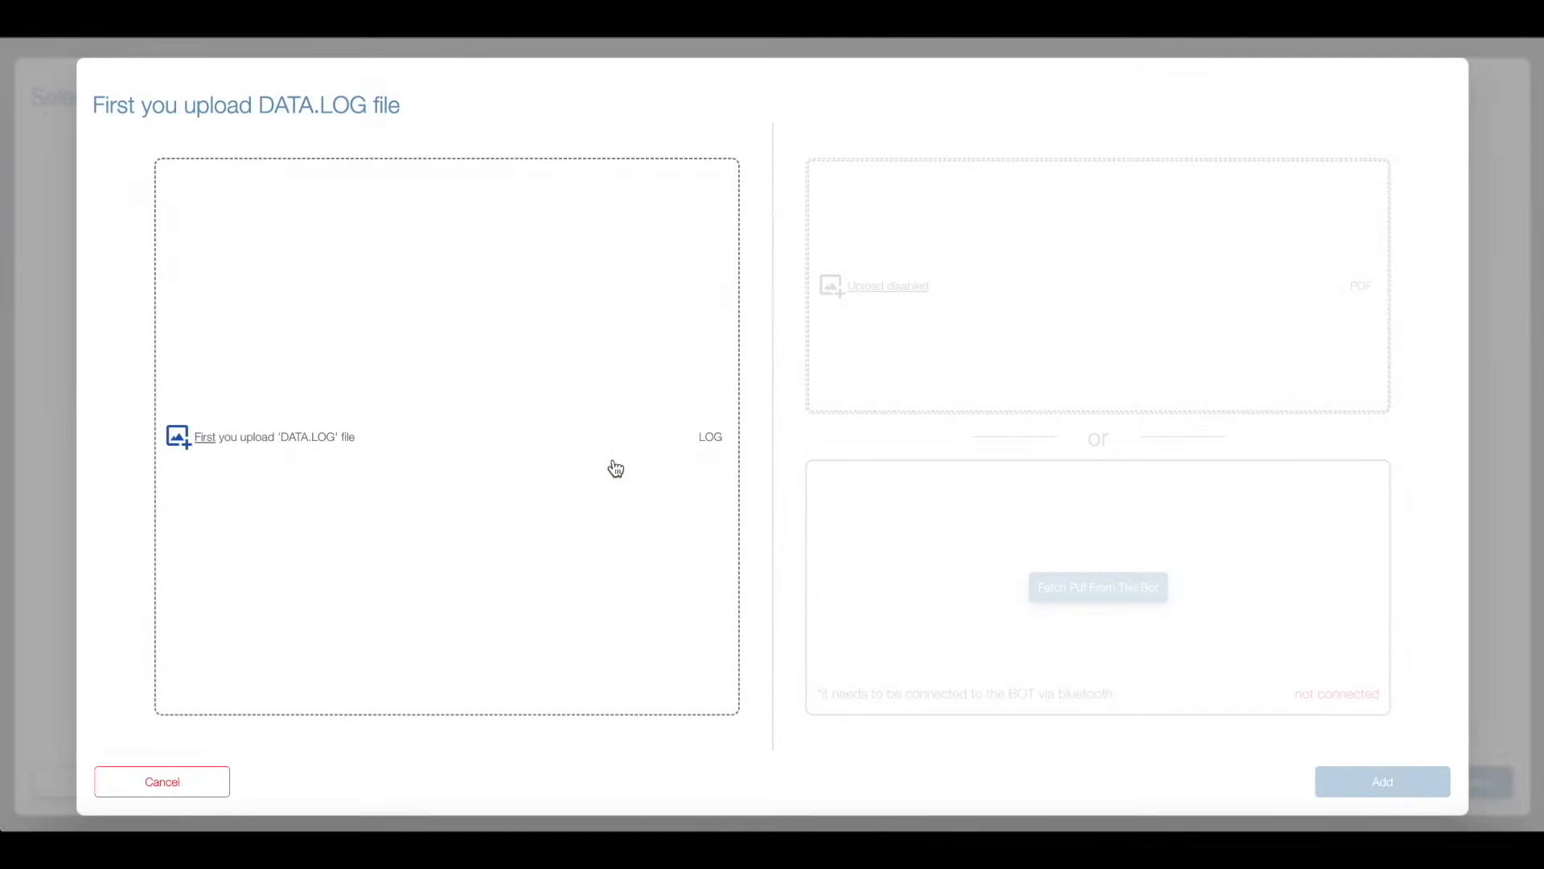
Step: Load DATA-8.LOG and match the 08/11/22 location 001 readings
left_click(292, 445)
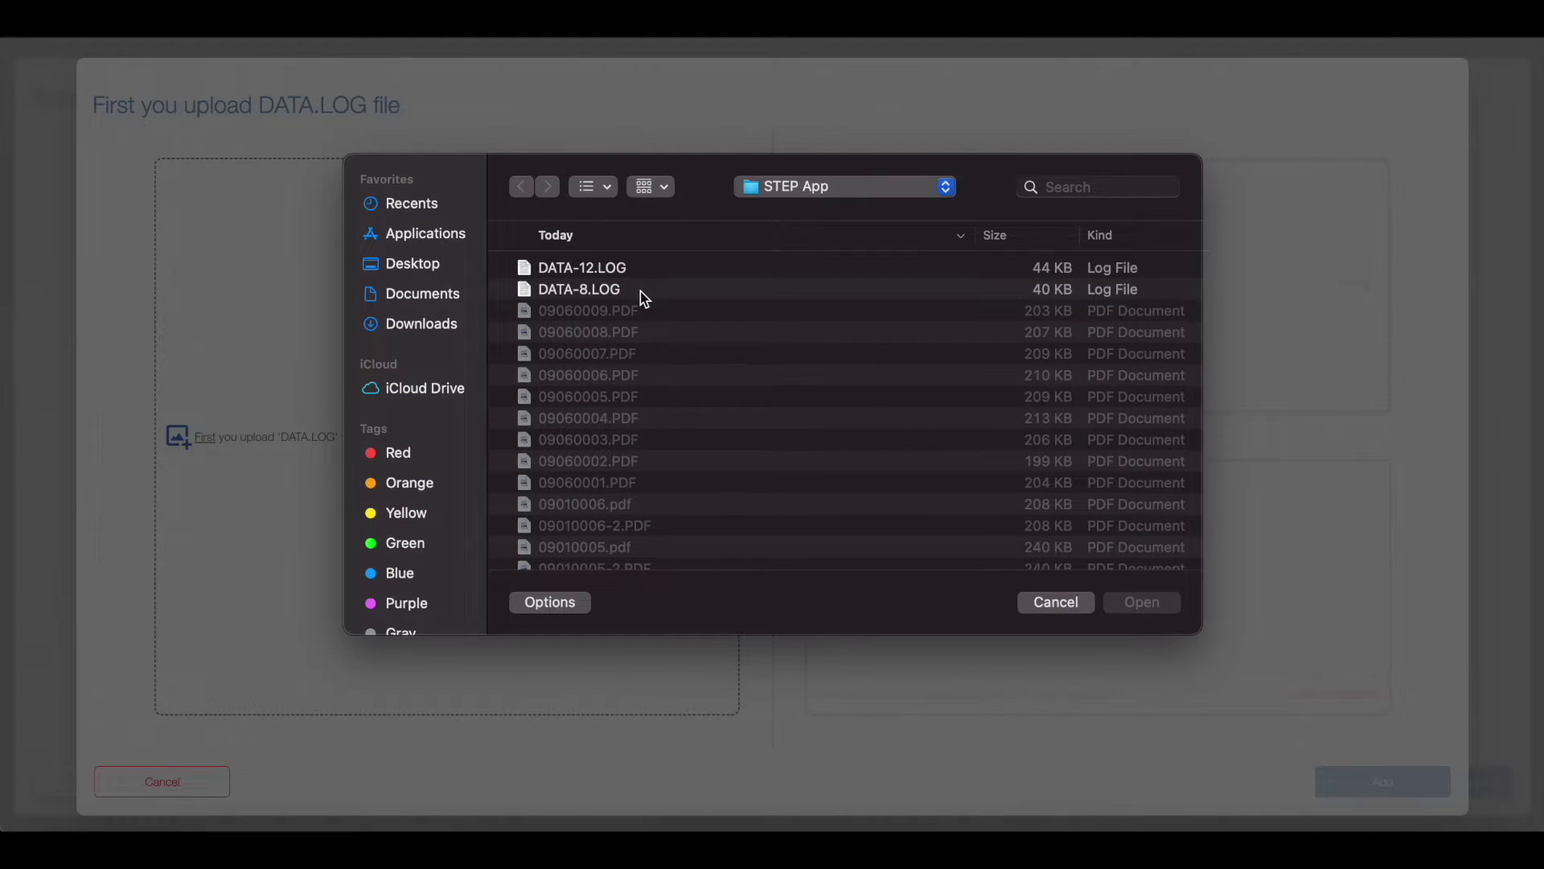
double_click(640, 291)
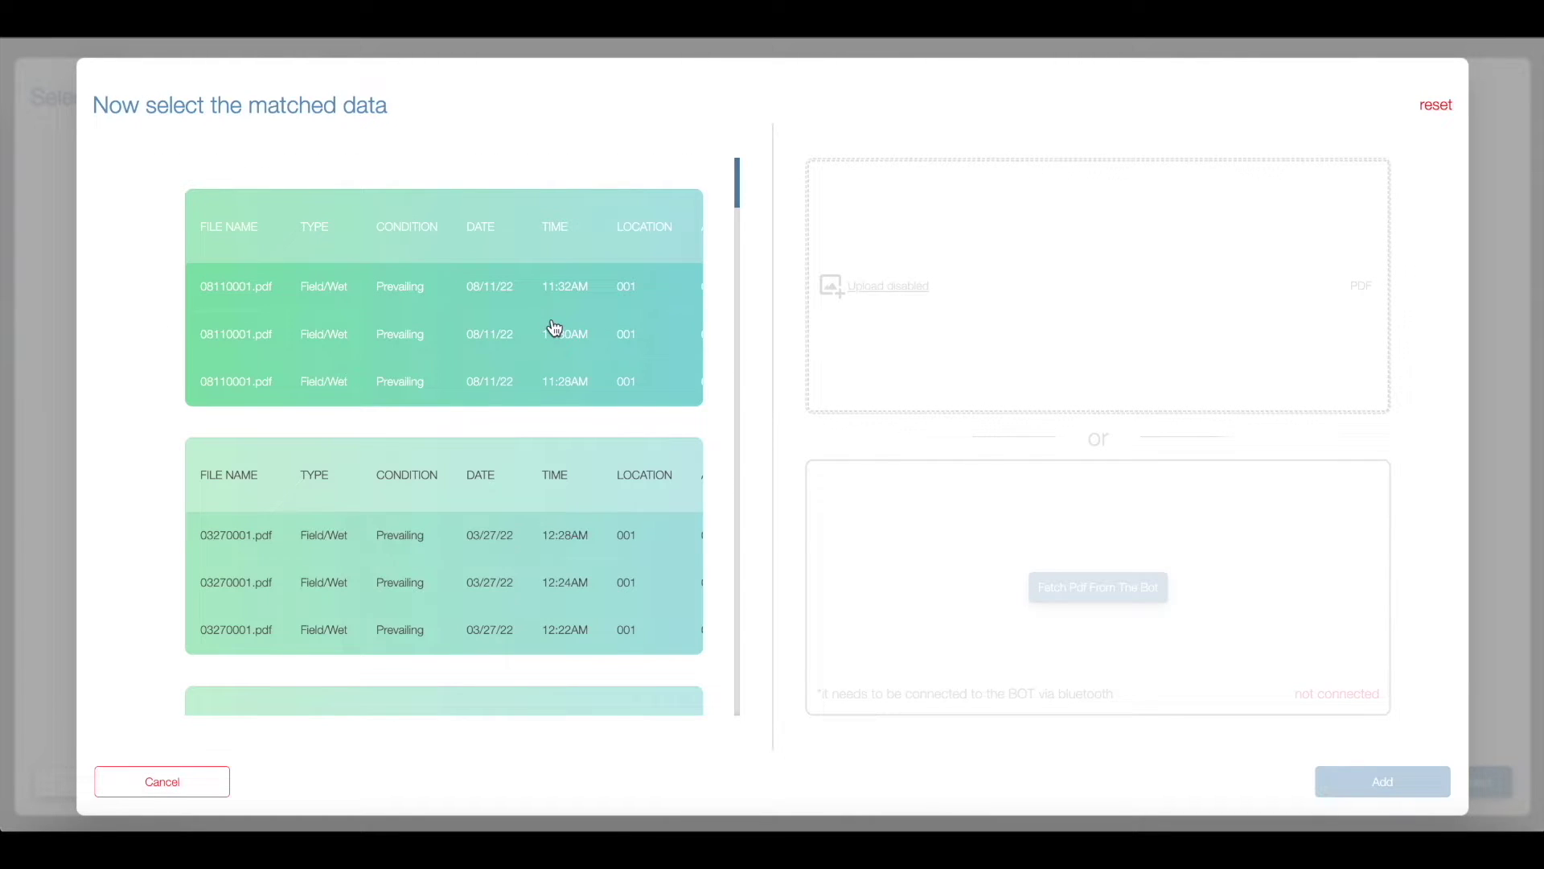
scroll(554, 328, "right", 3)
scroll(555, 330, "down", 3)
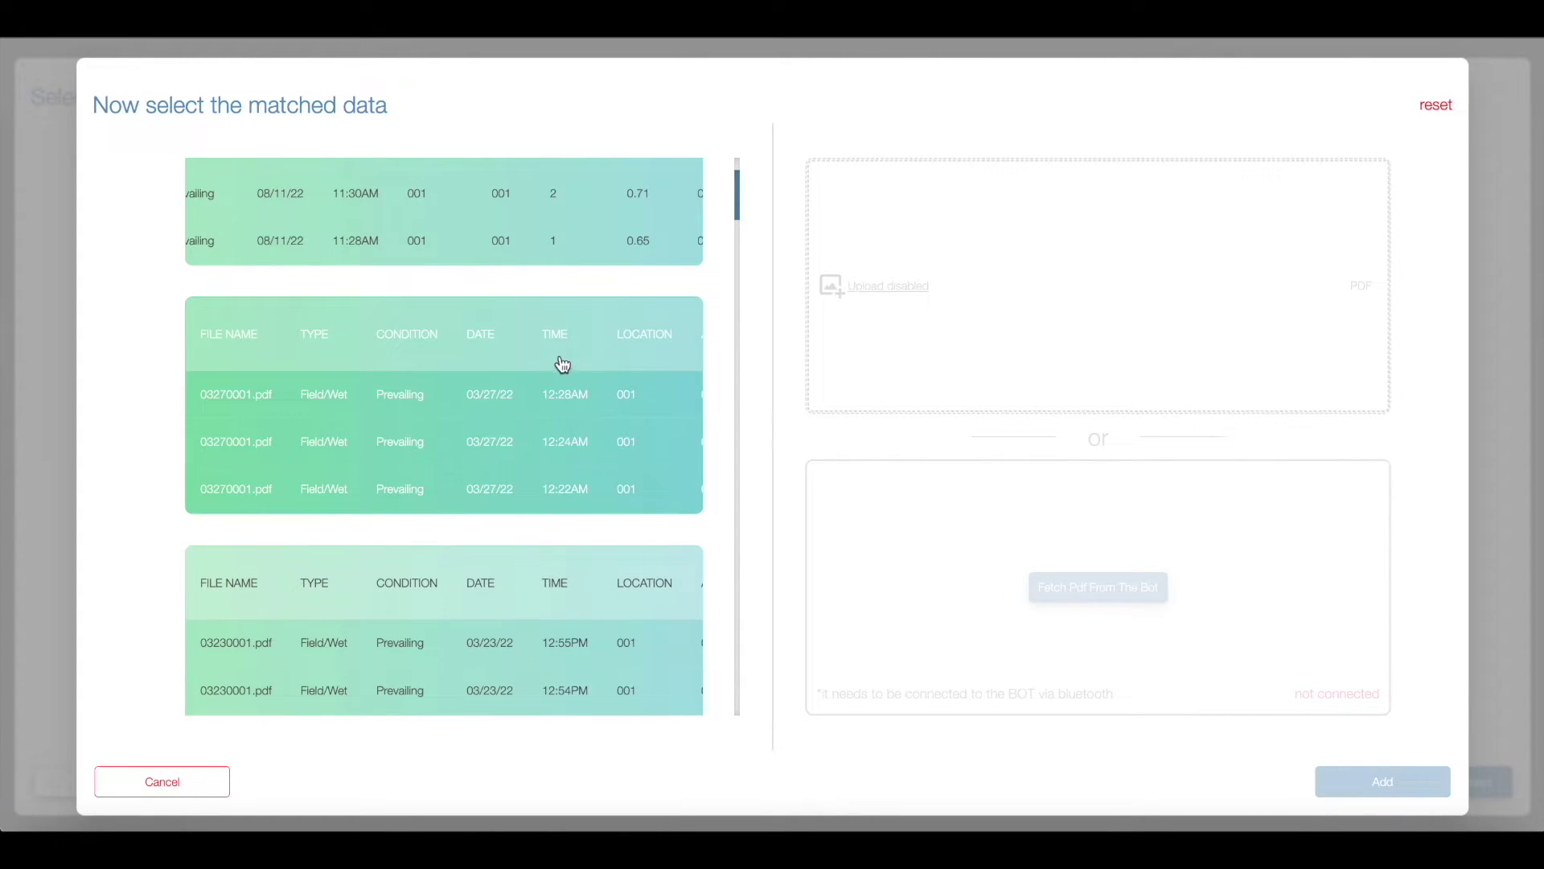
scroll(562, 366, "right", 5)
scroll(562, 367, "left", 5)
scroll(562, 368, "up", 3)
scroll(562, 369, "left", 3)
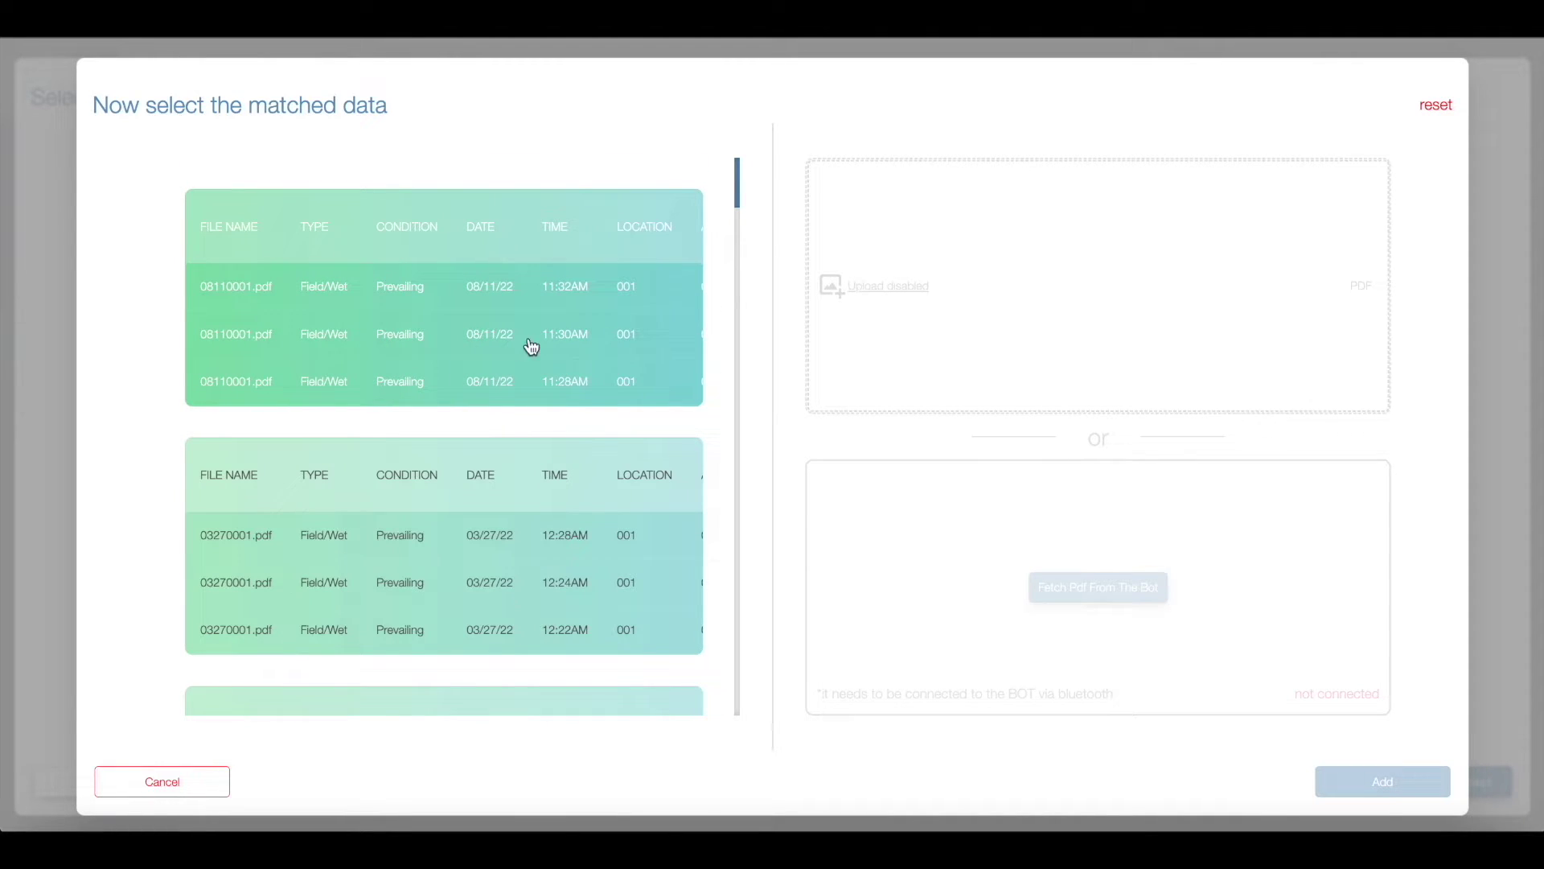
left_click(494, 313)
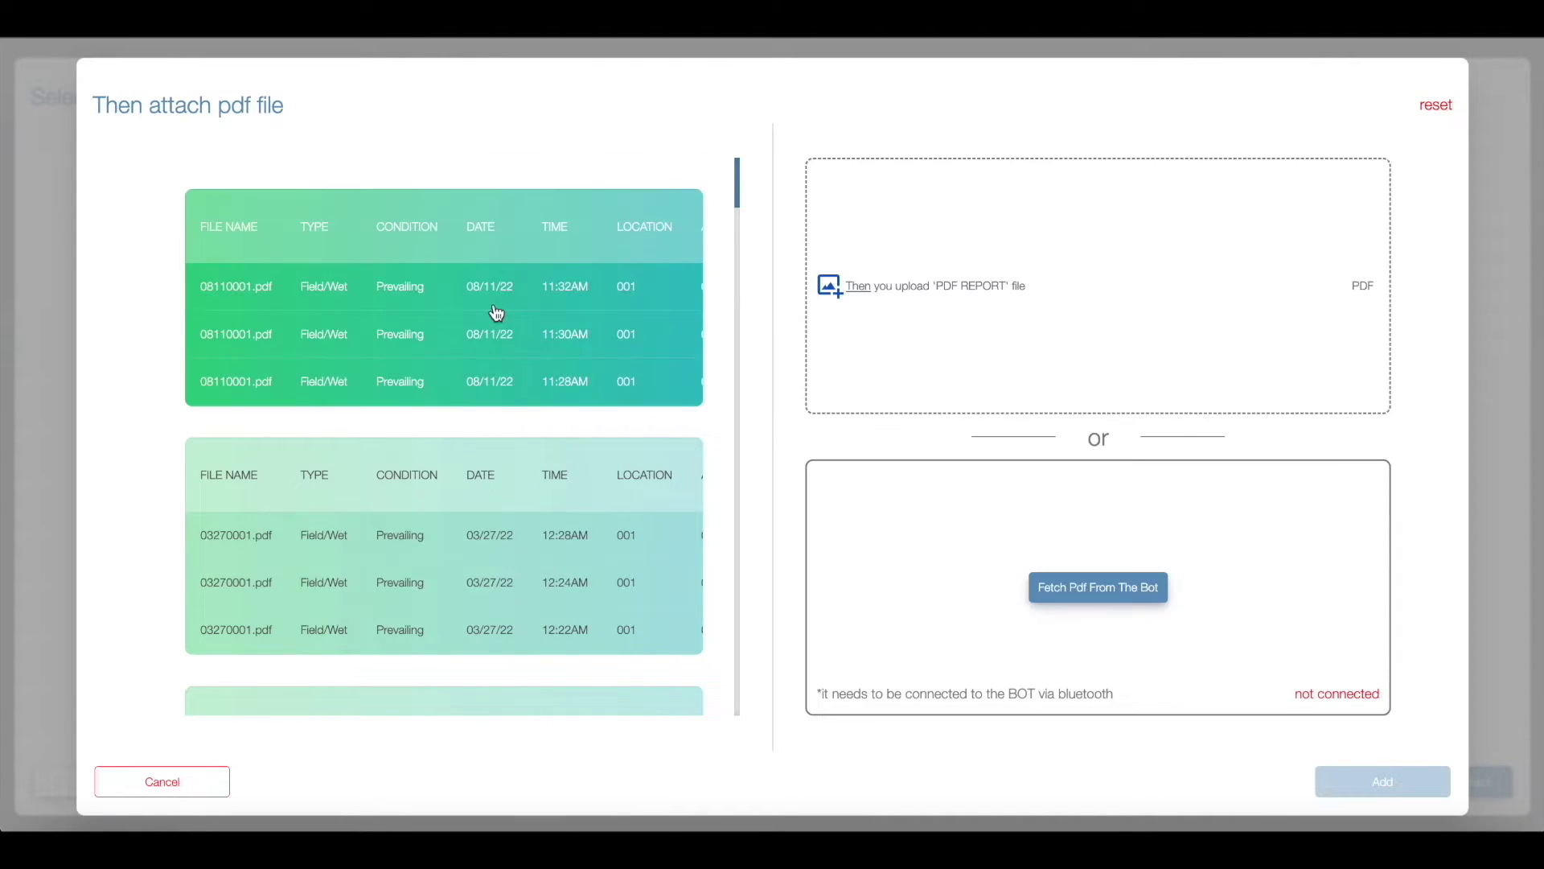
Step: Attach the 08110001.PDF report and add the data to Great Hall location 001
left_click(887, 299)
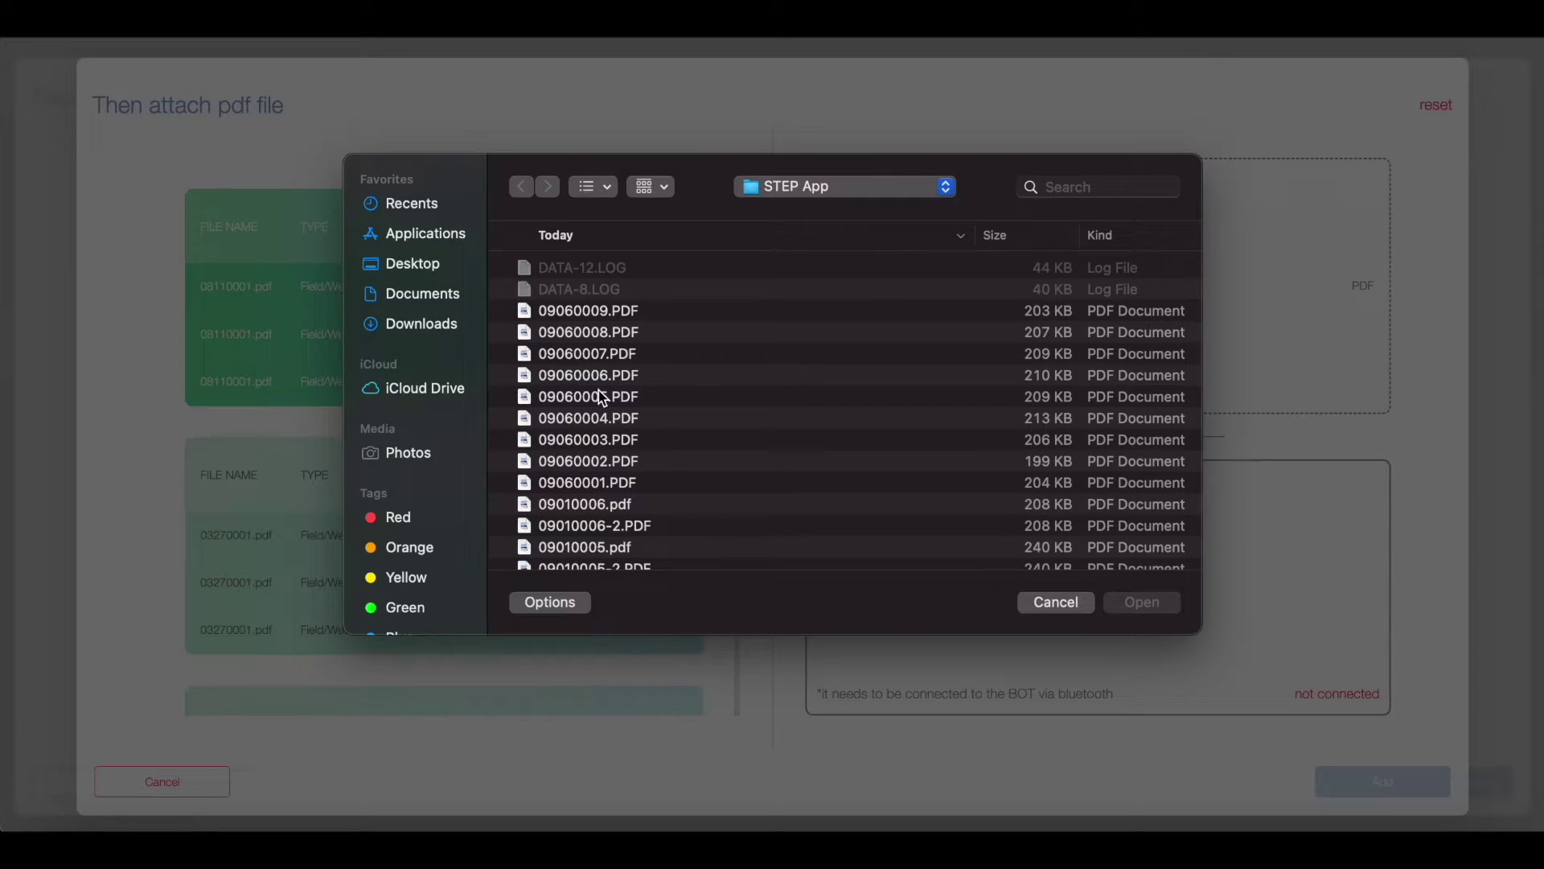
scroll(598, 389, "down", 10)
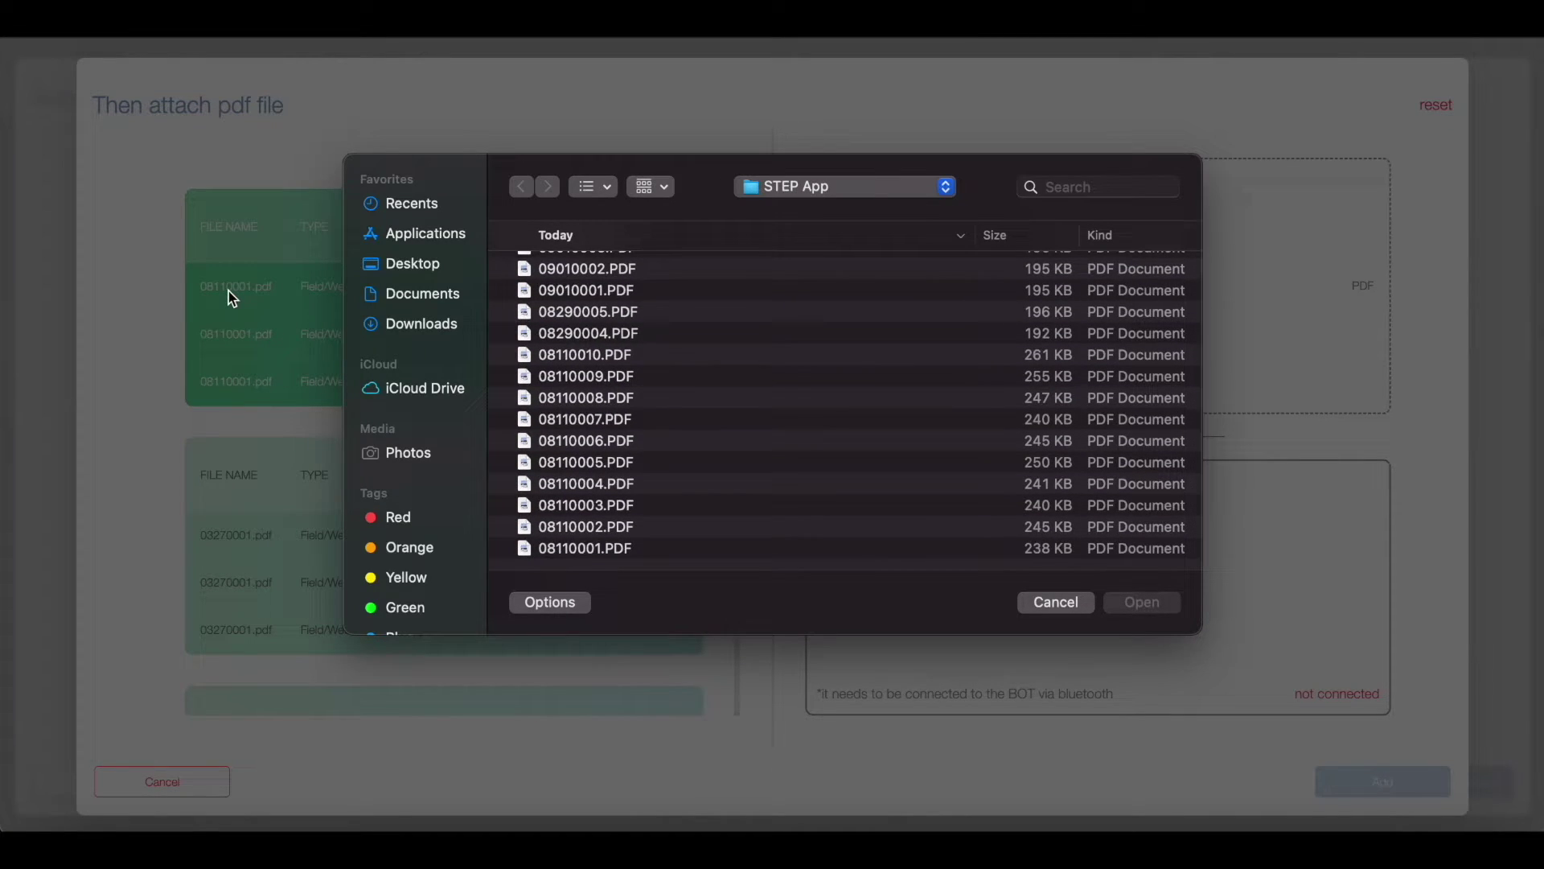
double_click(618, 547)
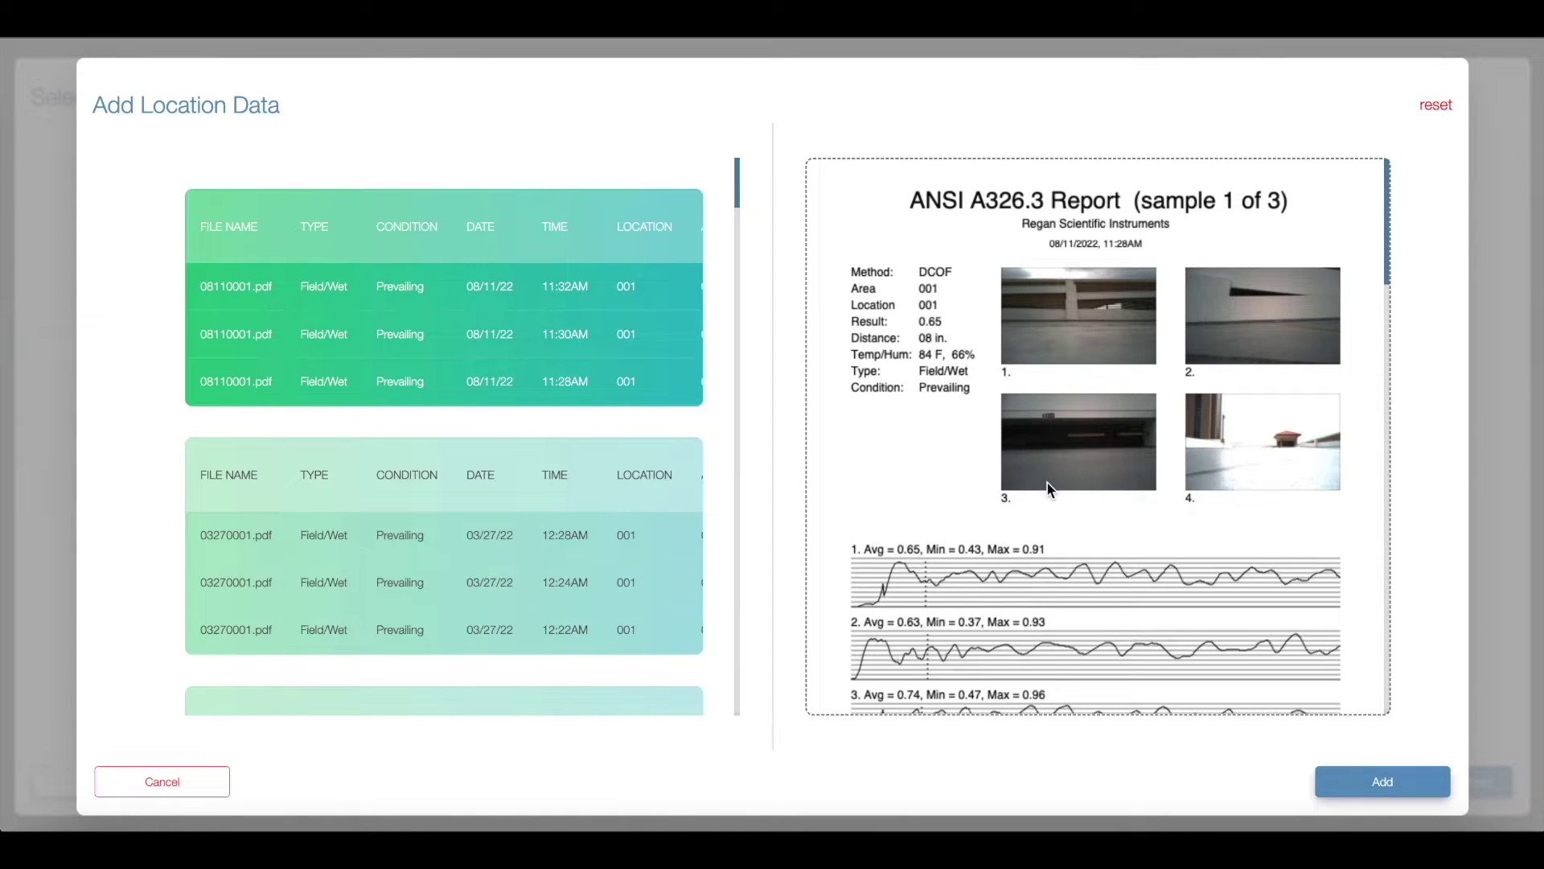
scroll(1045, 481, "down", 7)
scroll(1047, 482, "down", 12)
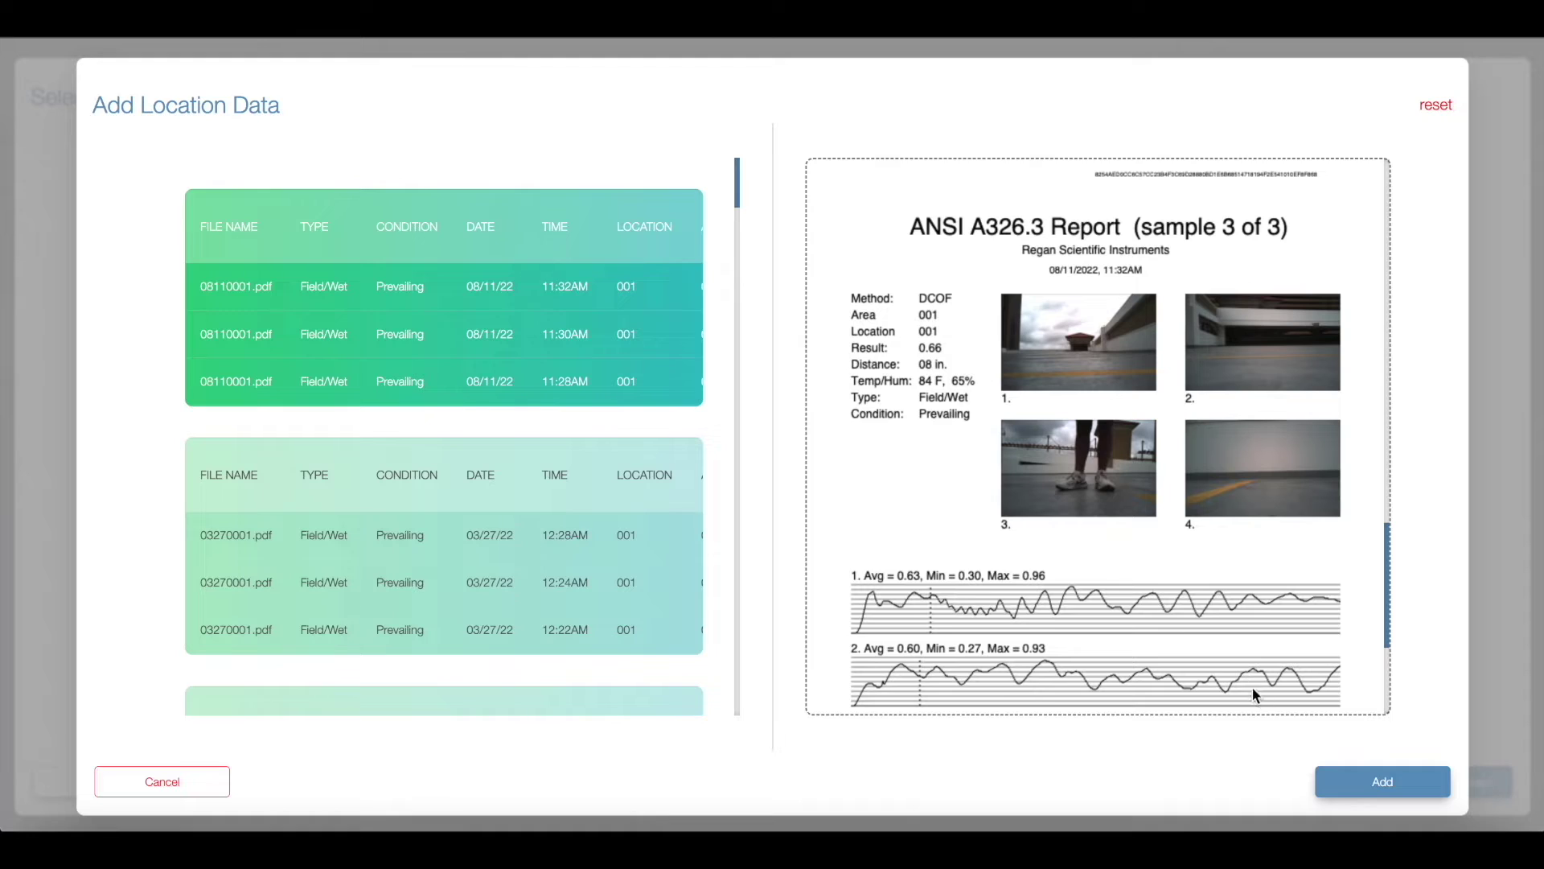
left_click(1367, 778)
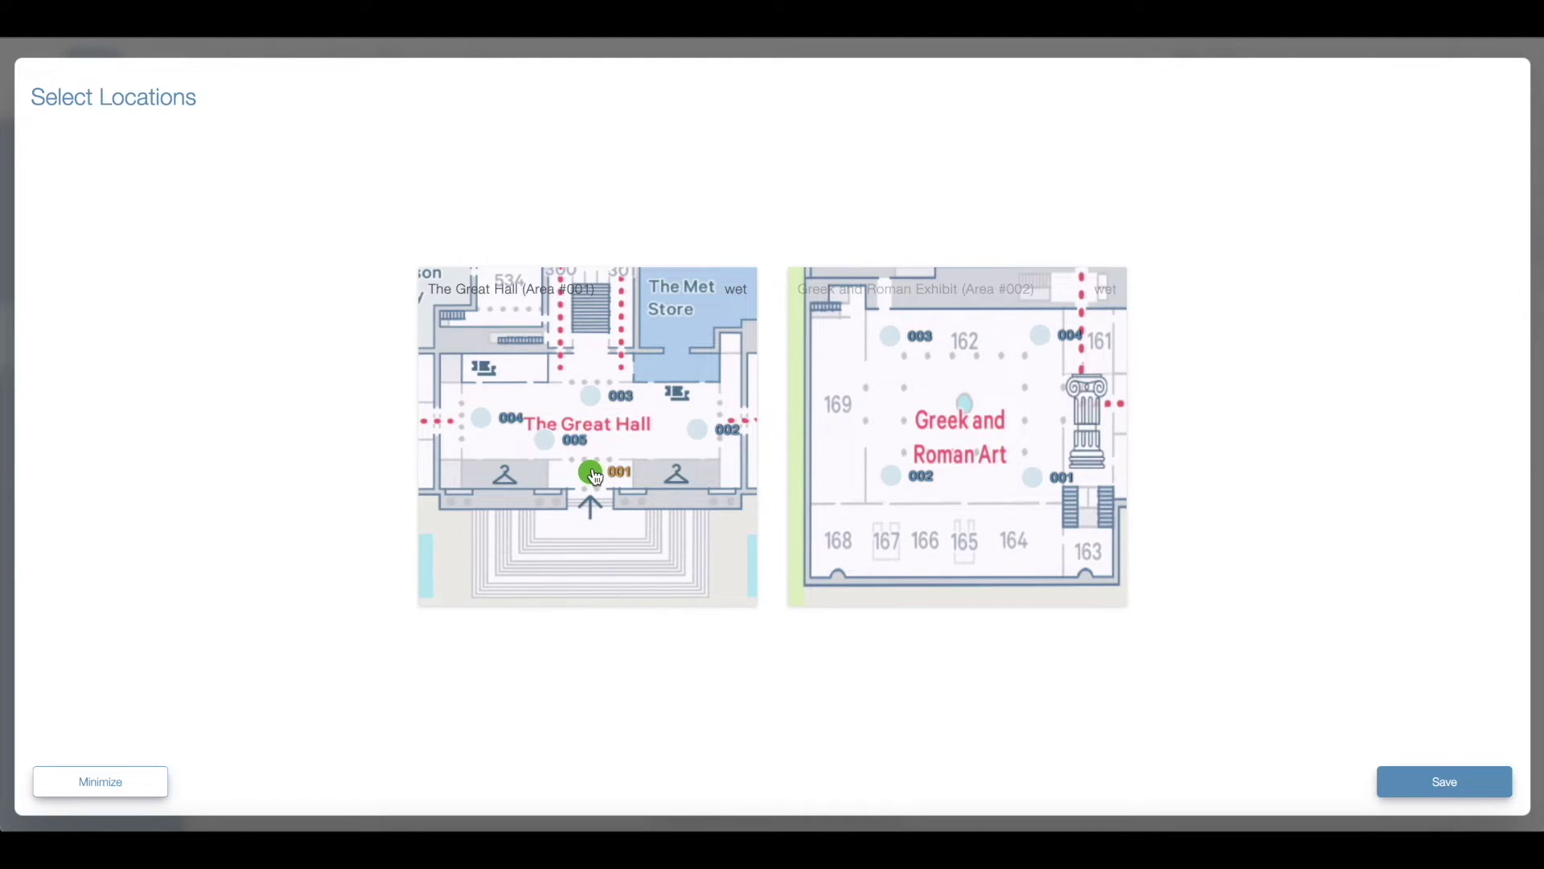
Step: Load DATA-8.LOG for the next Great Hall location and match the 08/11/22 location 002 readings
left_click(595, 476)
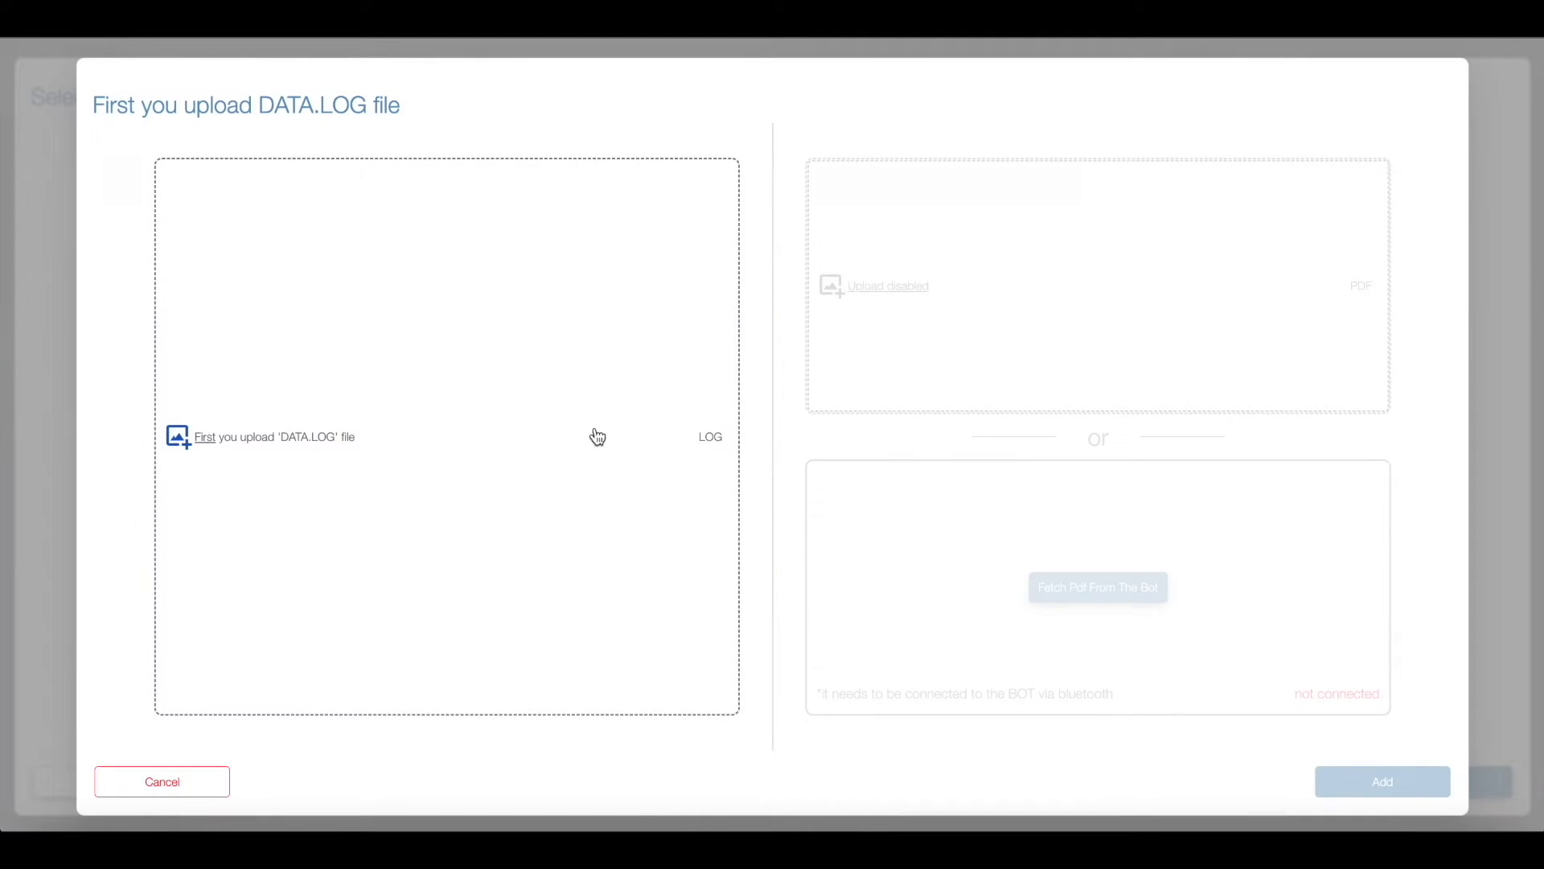
left_click(306, 437)
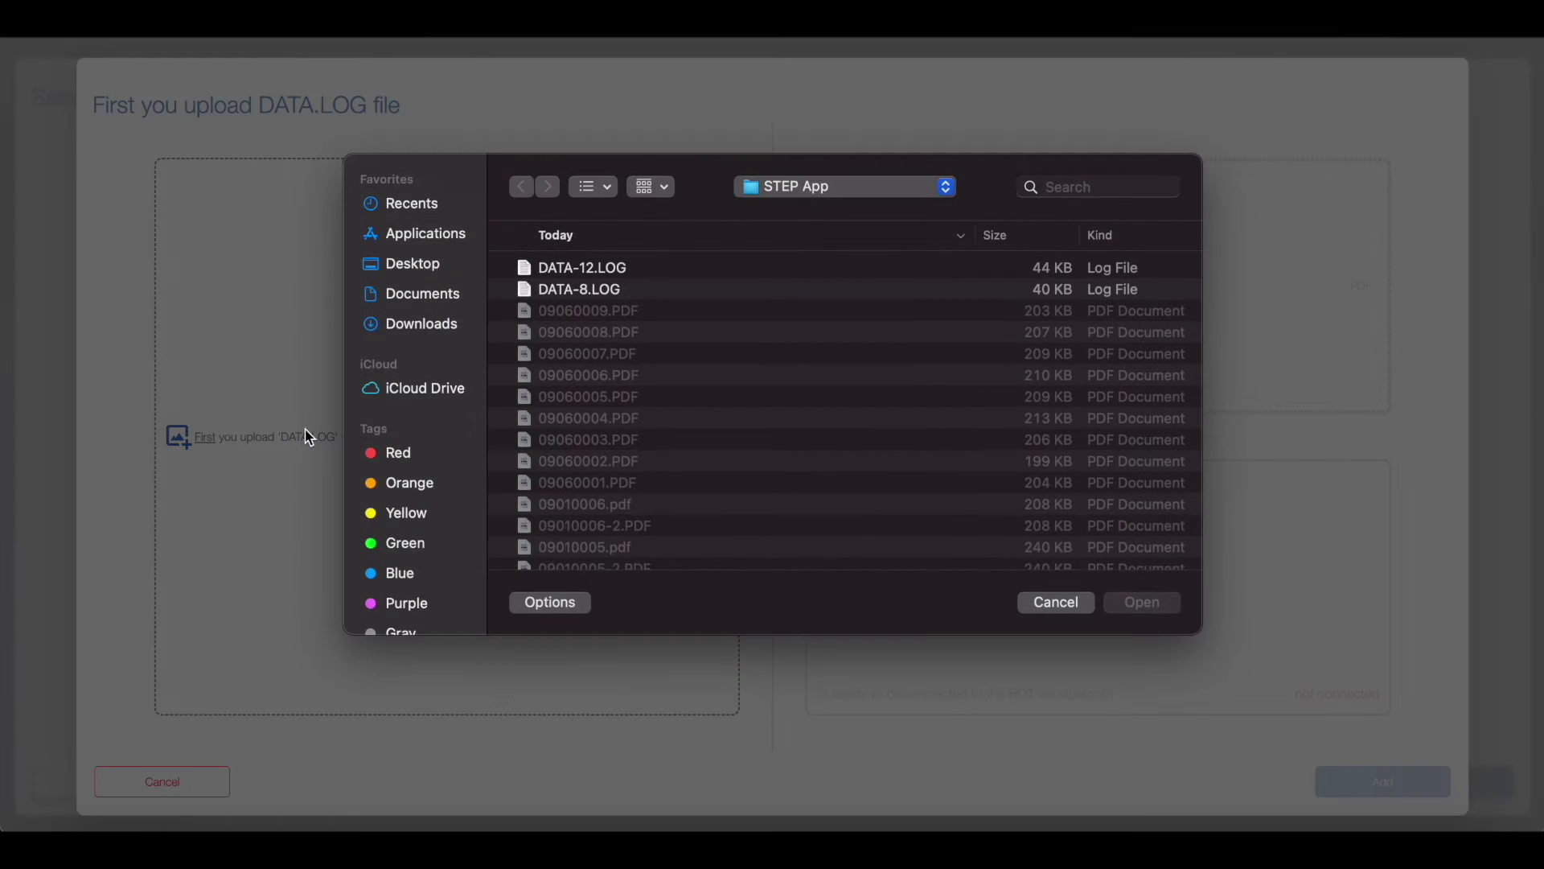
double_click(612, 300)
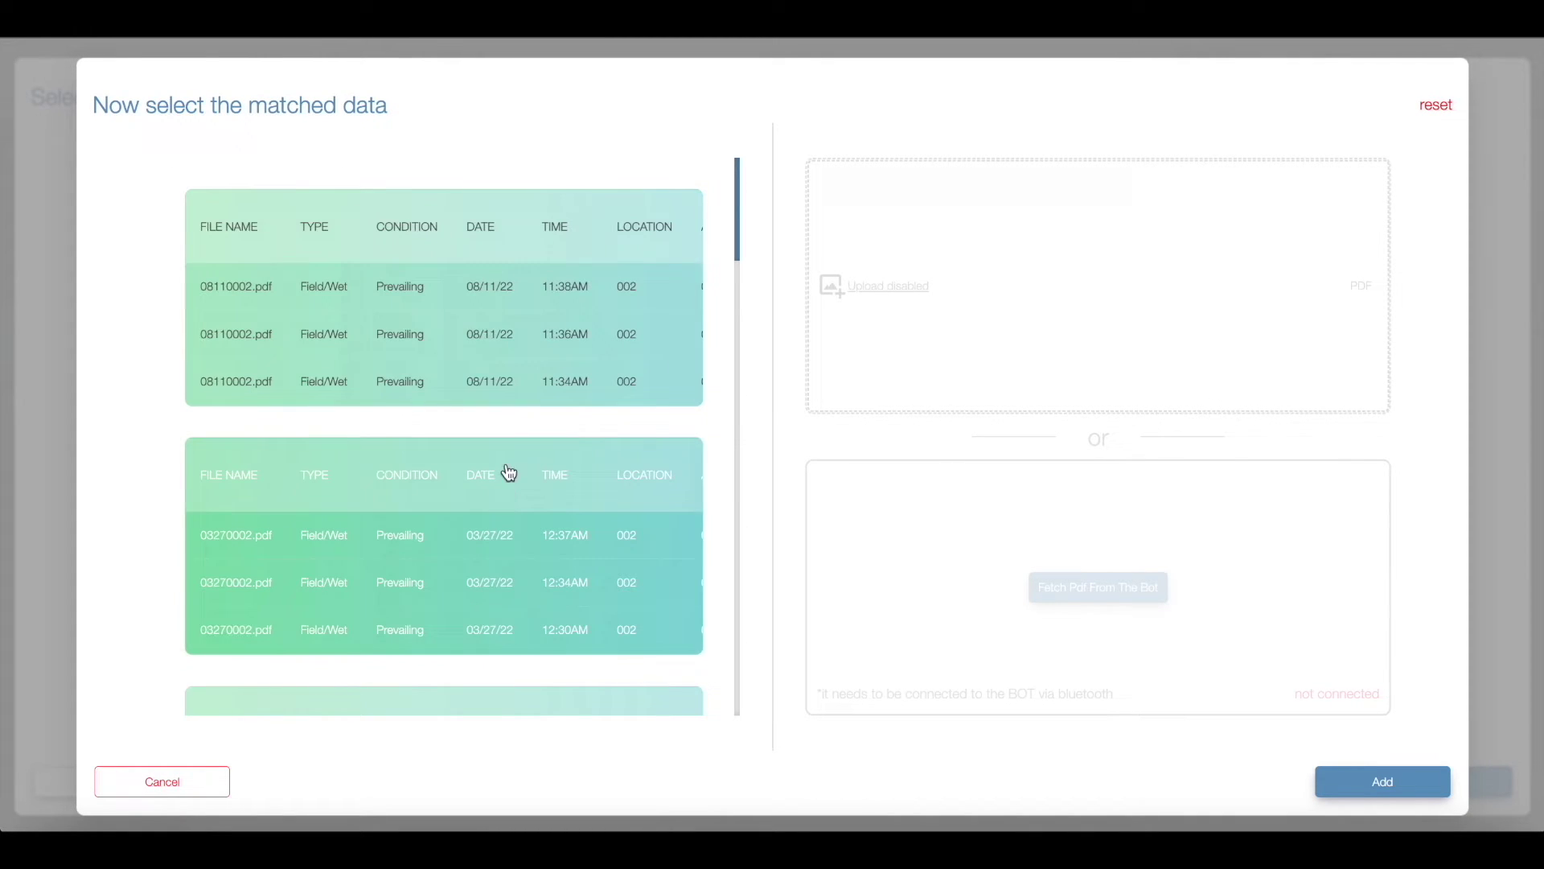
left_click(515, 367)
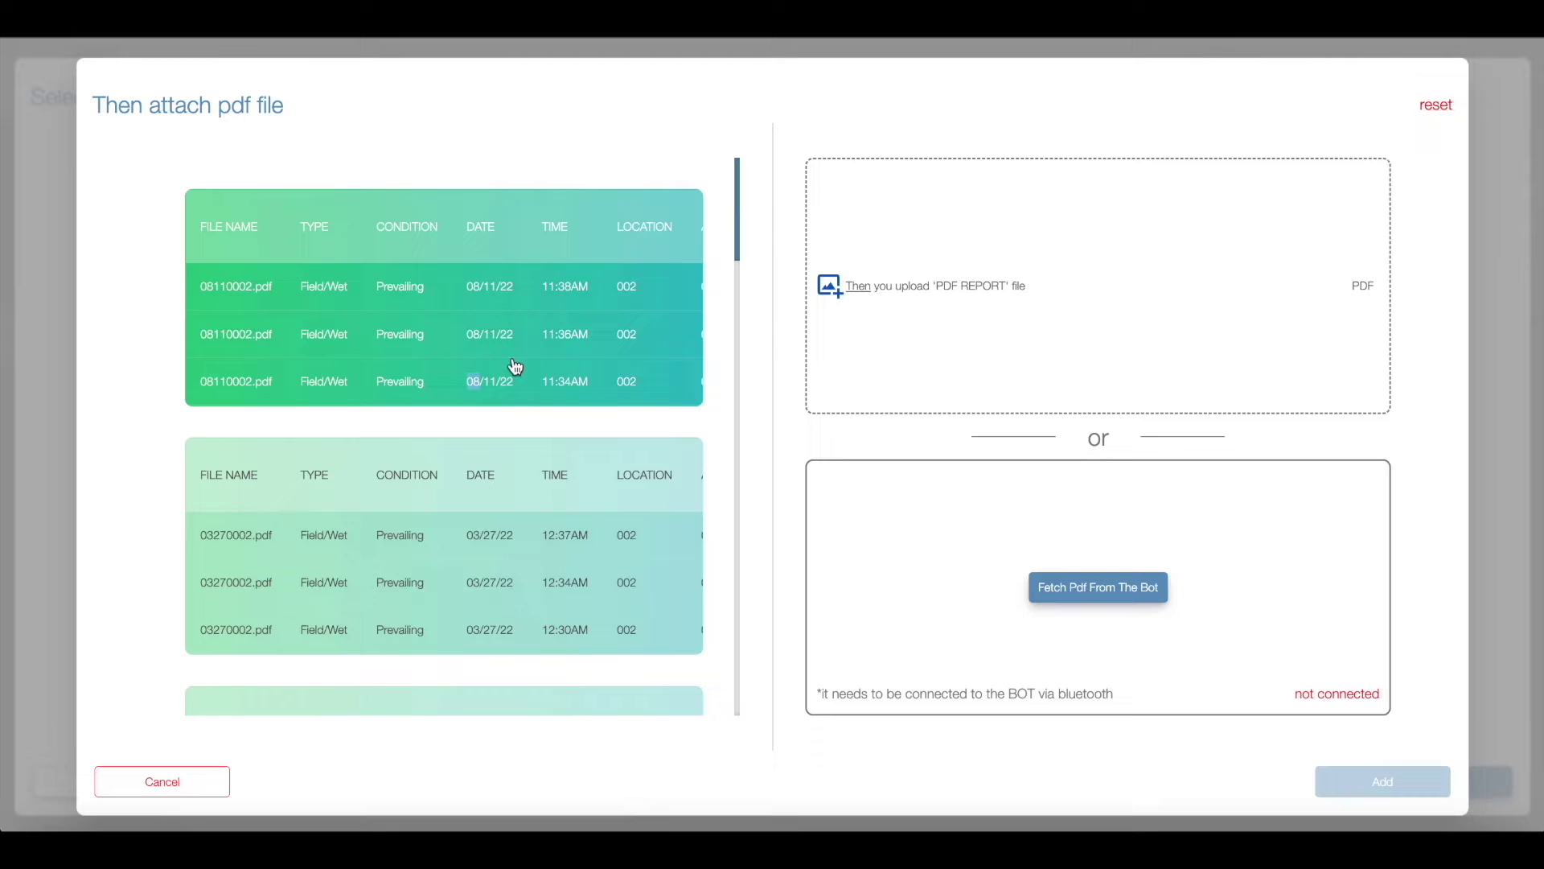
Step: Attach the 08110002.PDF report and add the data to Great Hall location 002
left_click(857, 286)
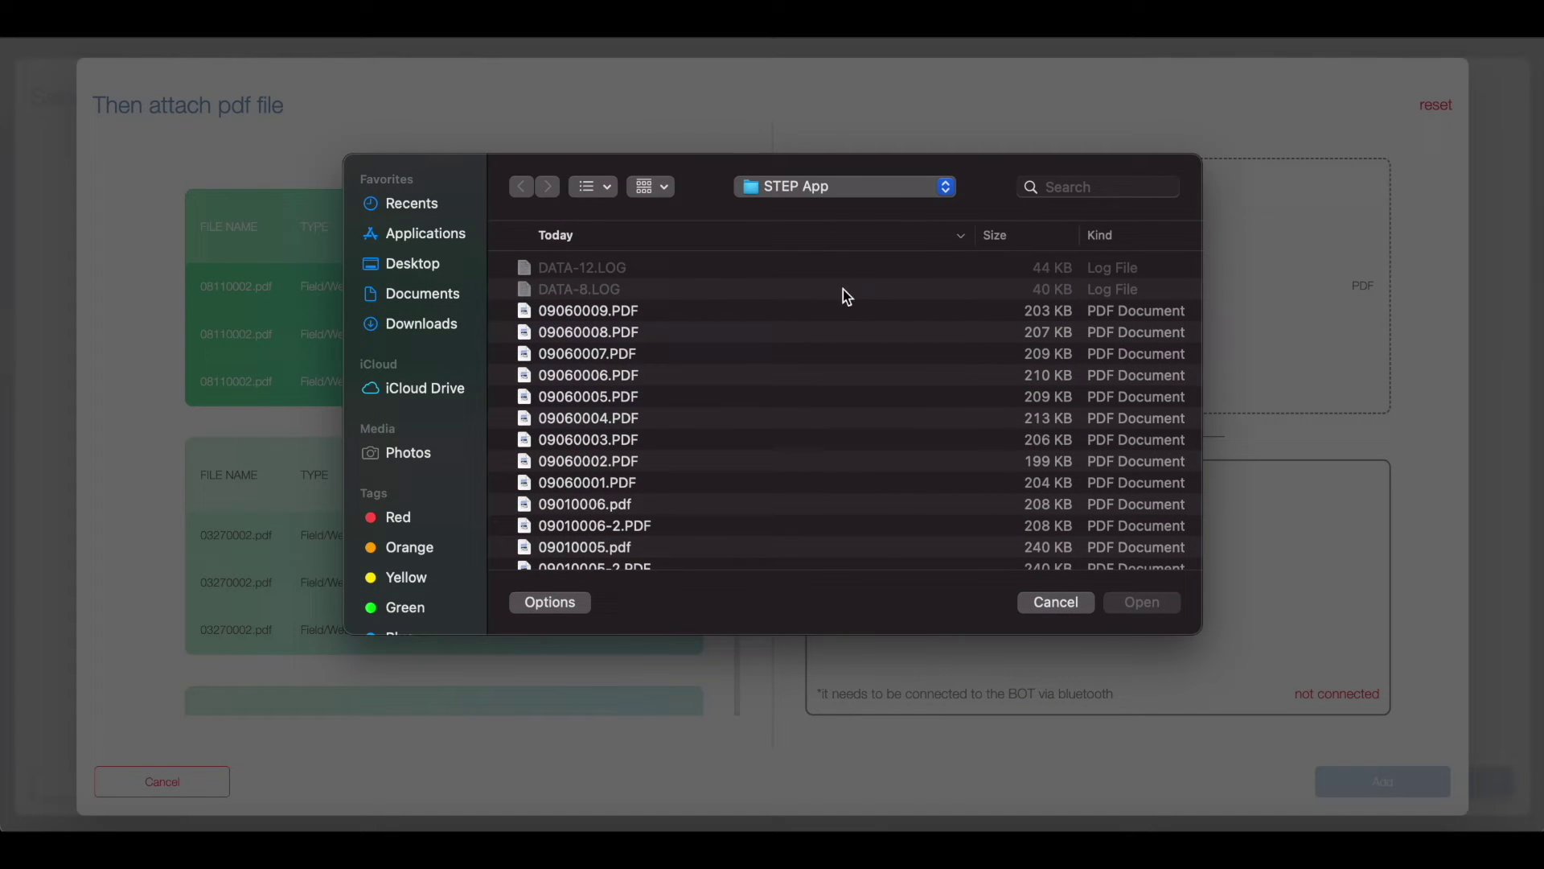
scroll(619, 364, "down", 10)
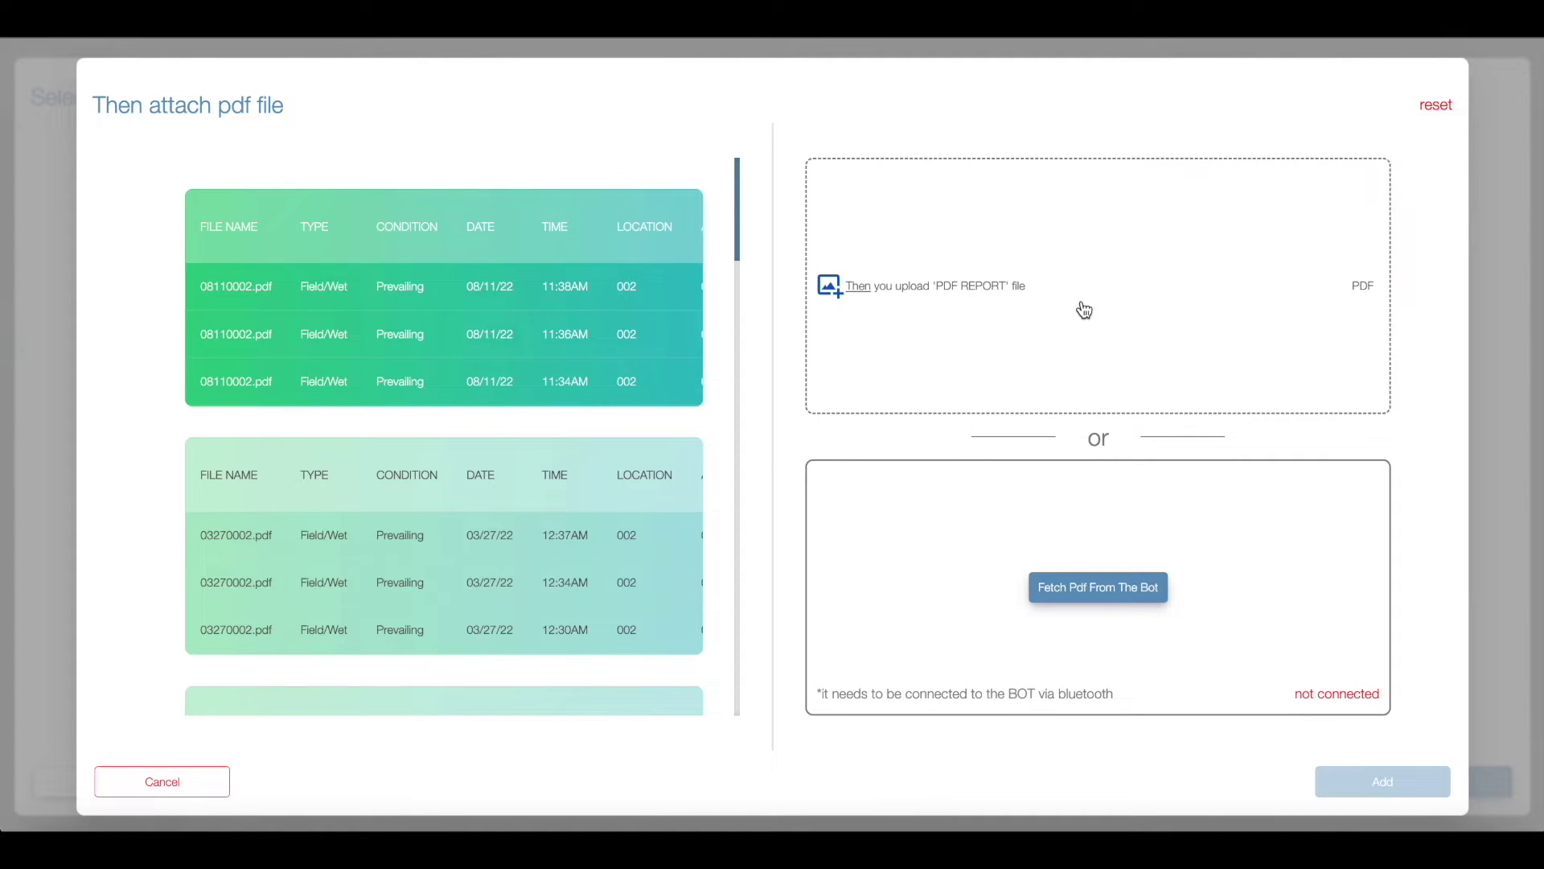
left_click(1049, 306)
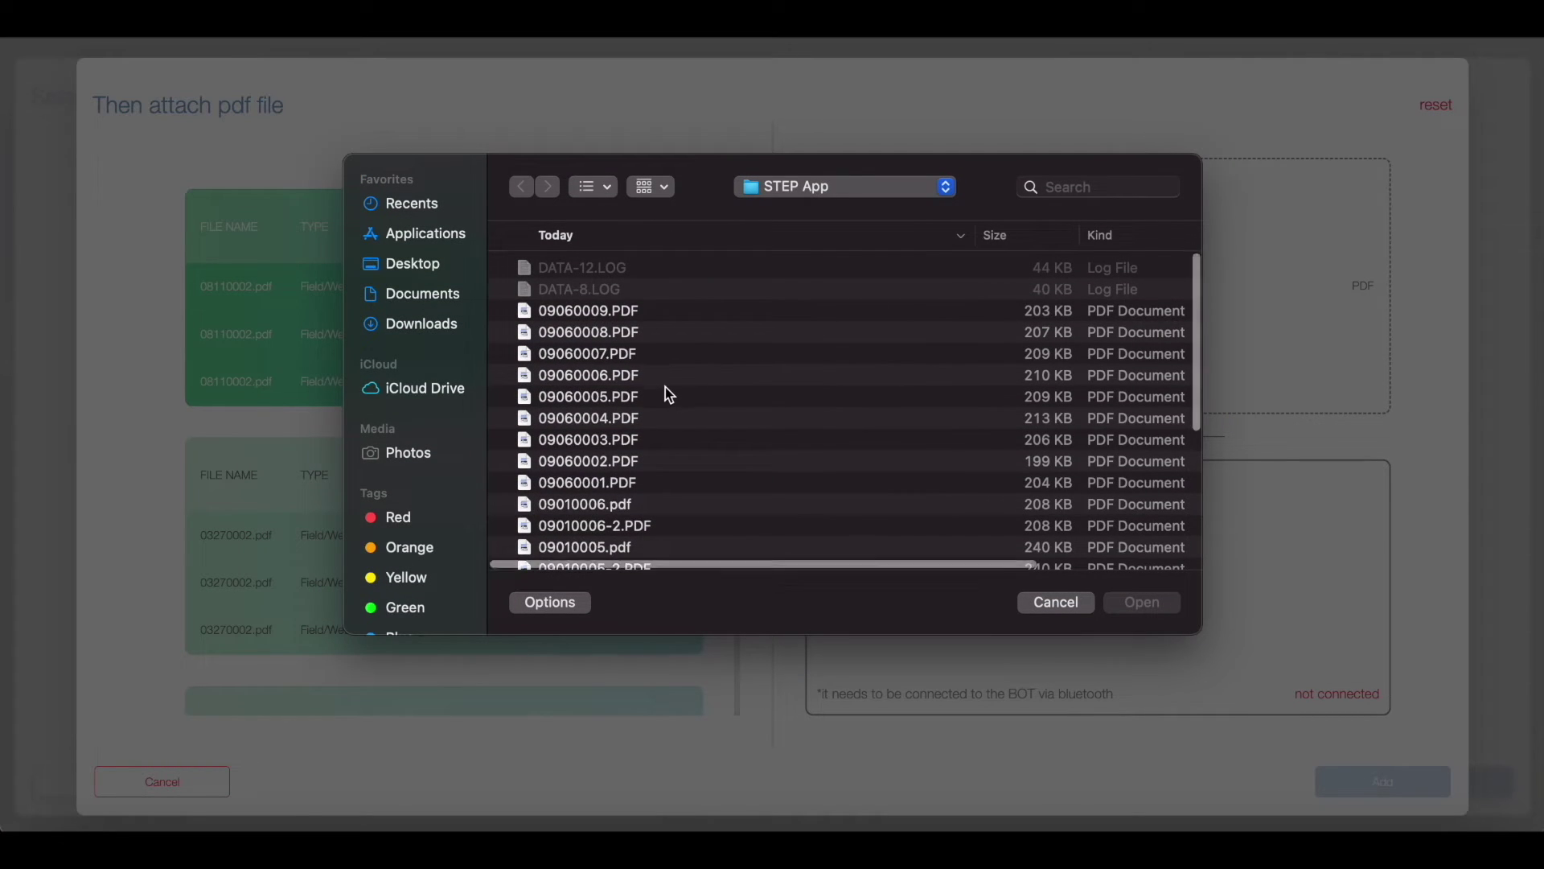
scroll(667, 394, "down", 10)
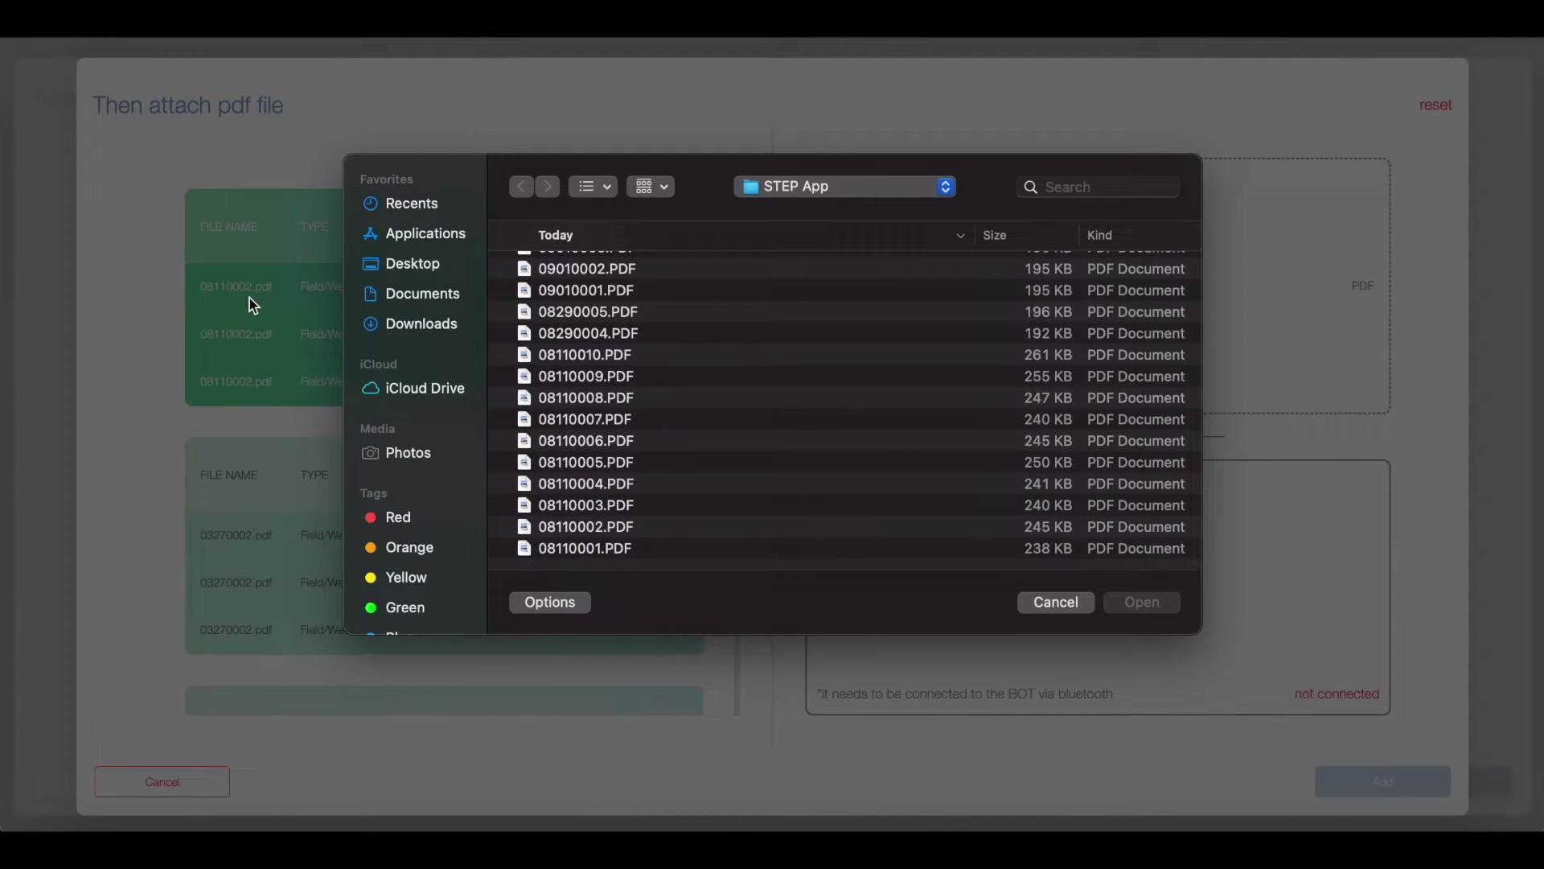
double_click(592, 528)
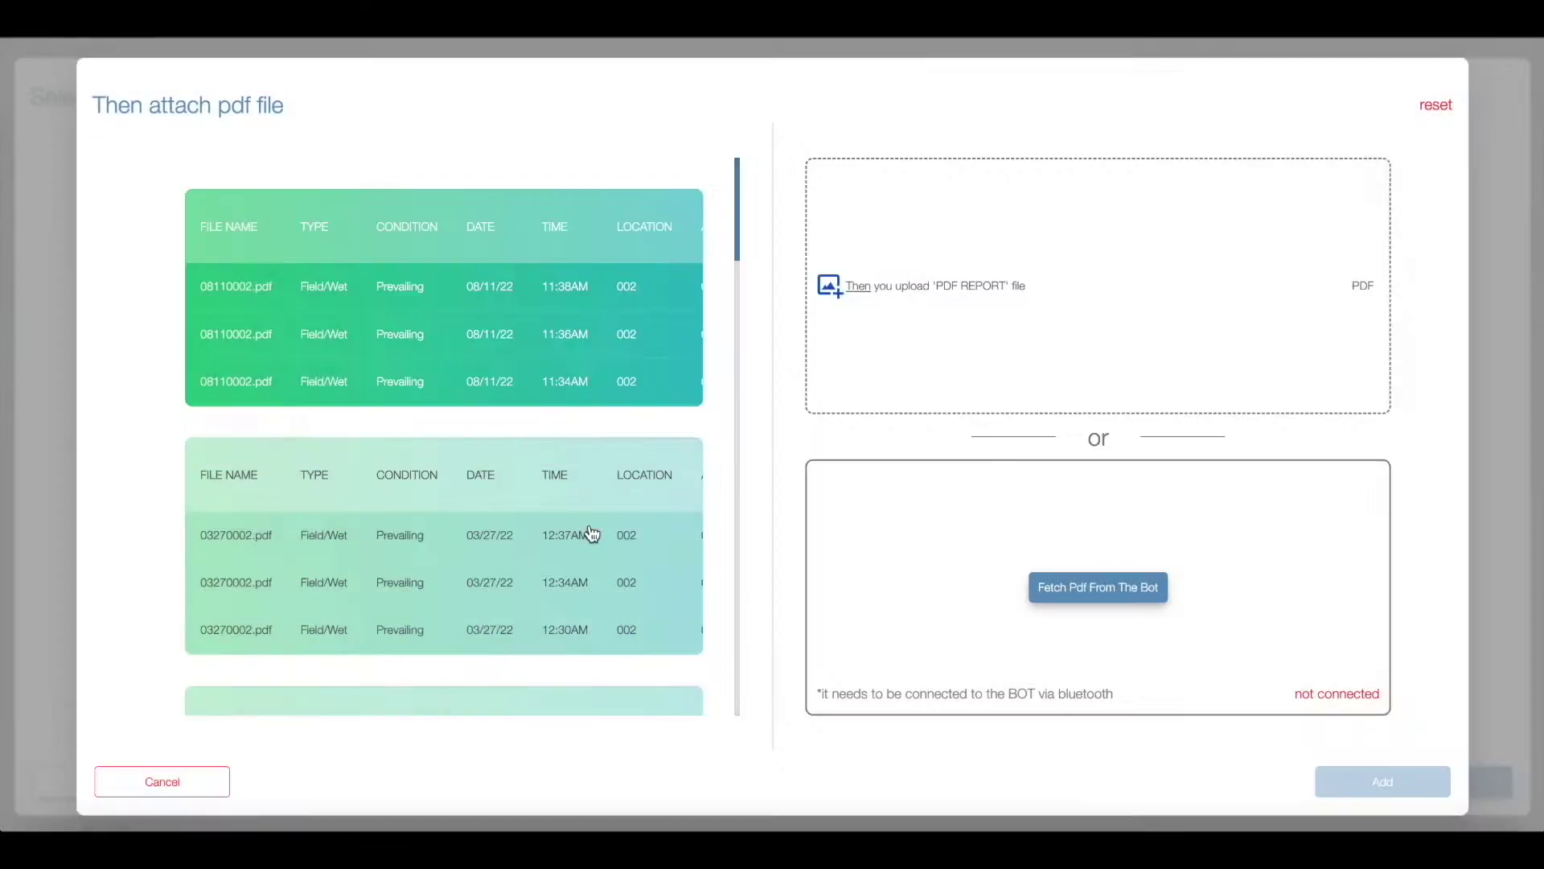
scroll(1055, 465, "down", 3)
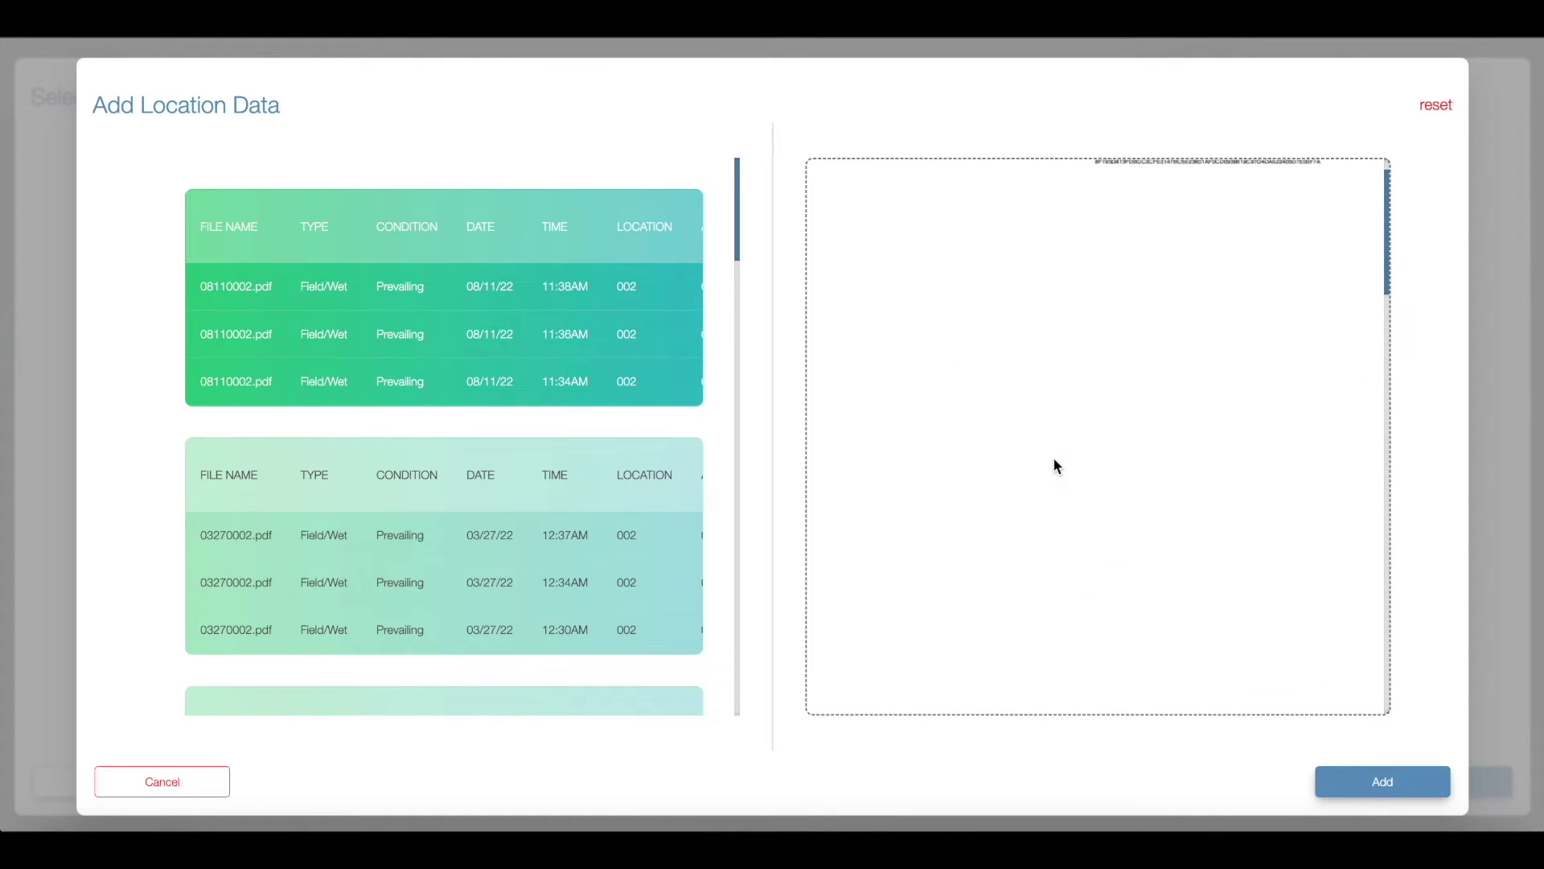
scroll(1055, 462, "down", 10)
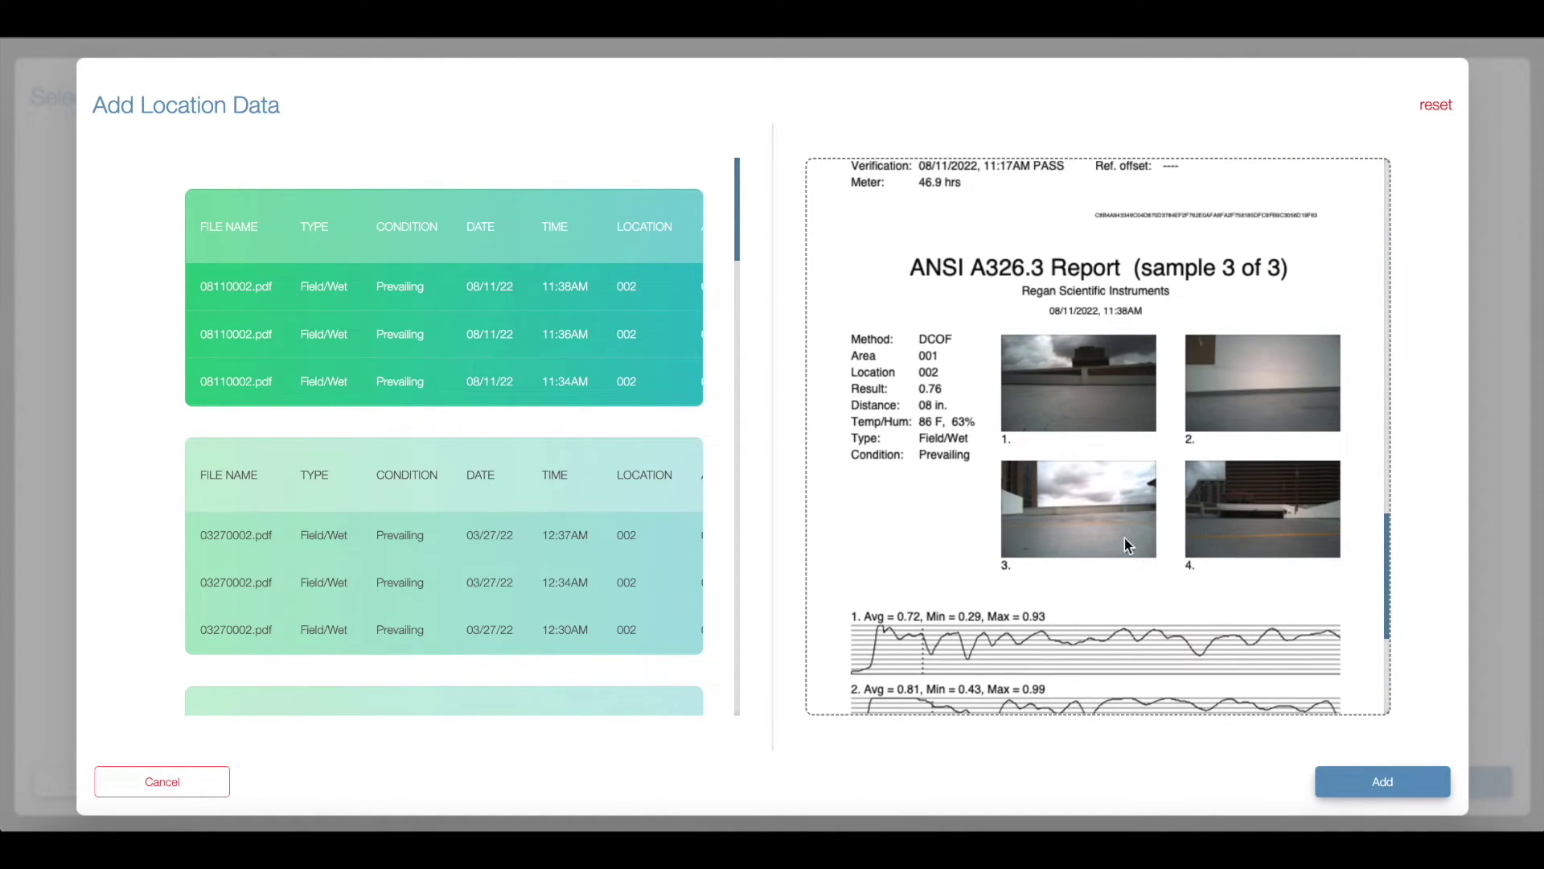
left_click(1360, 776)
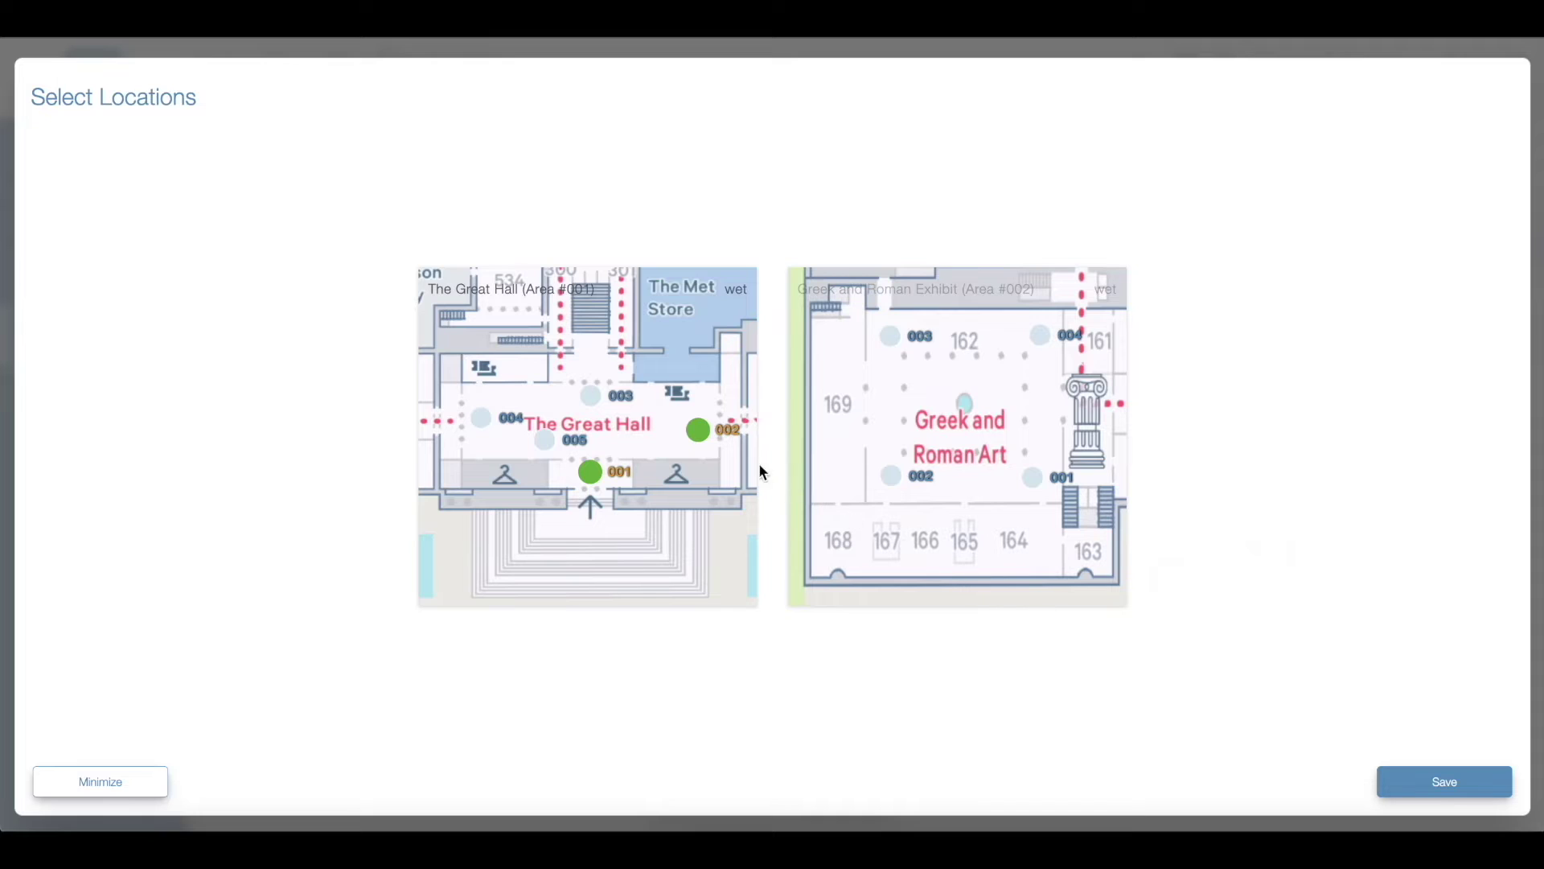
Step: Review the L002 and L001 result popups on the Great Hall map, then close them
left_click(699, 431)
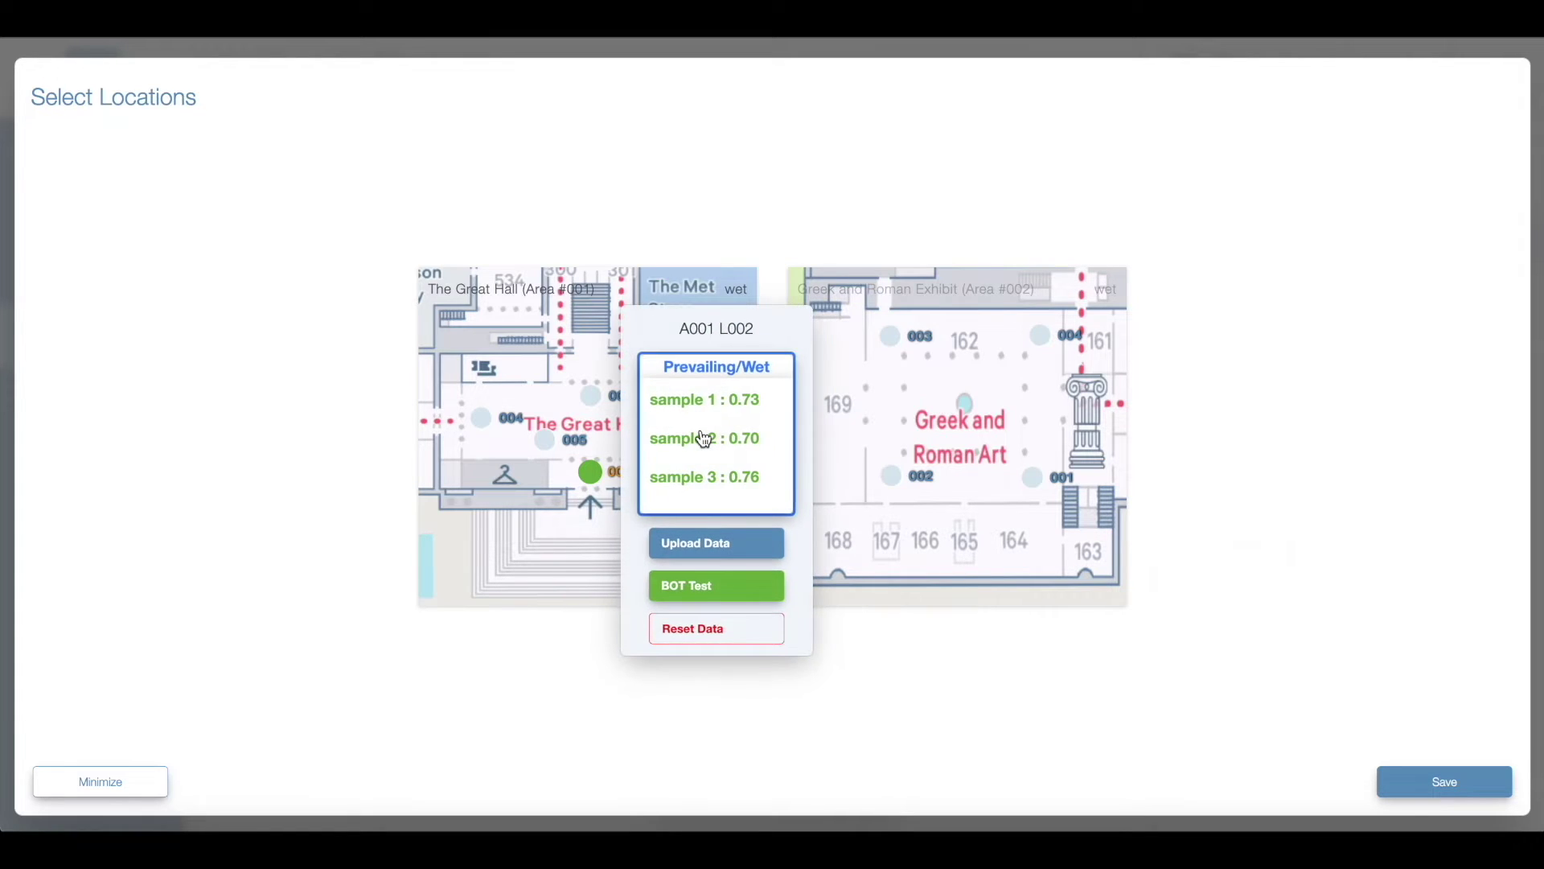
left_click(591, 475)
left_click(835, 673)
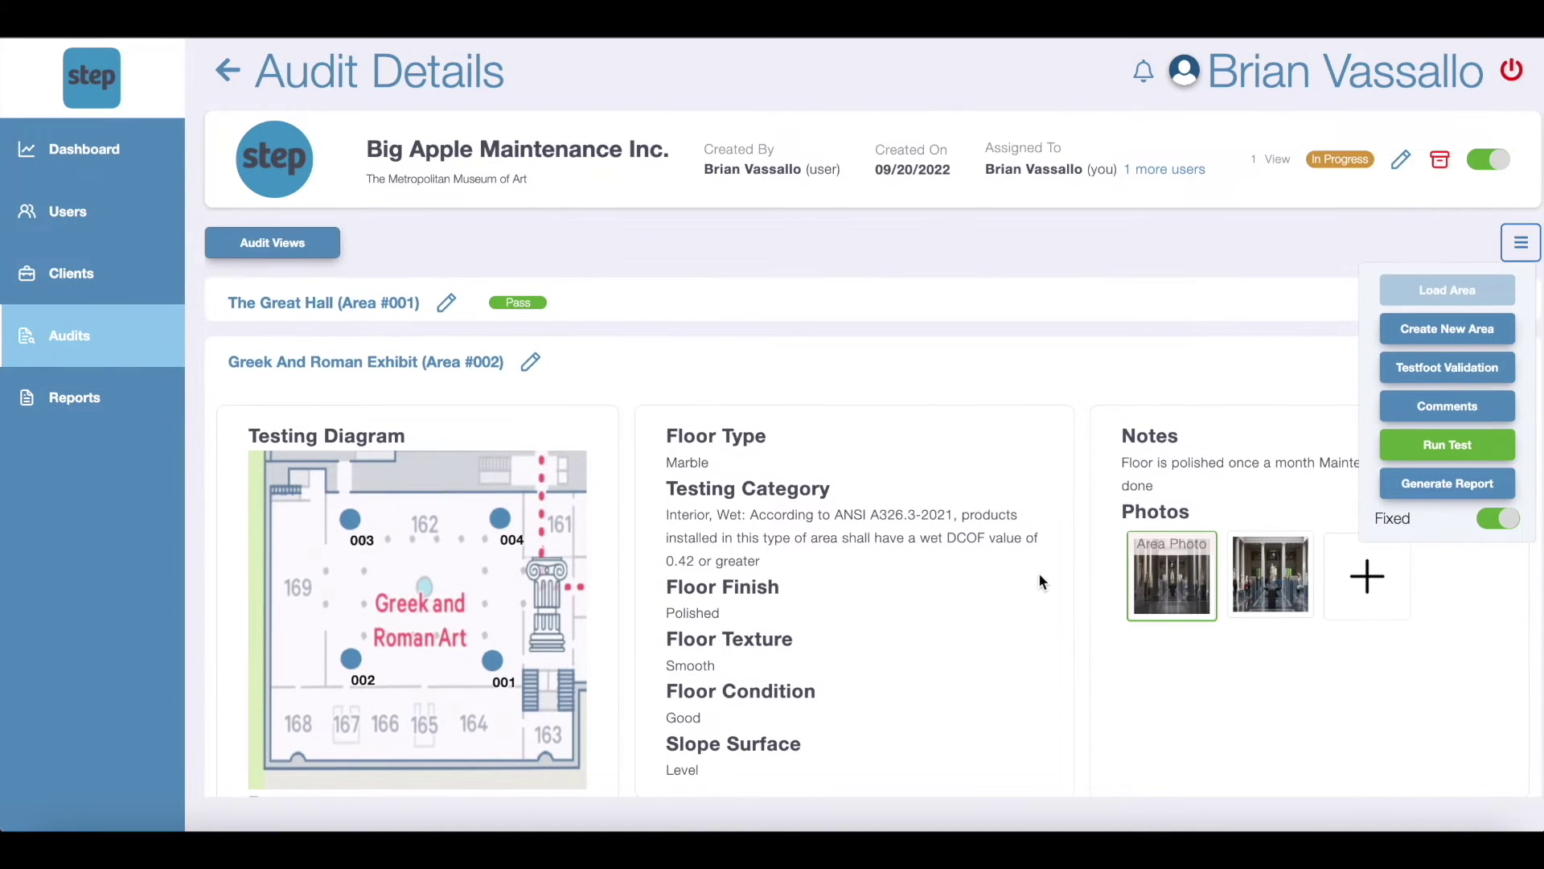
Step: Expand The Great Hall (Area #001) to inspect its diagram sample readings, then start another test run
left_click(710, 310)
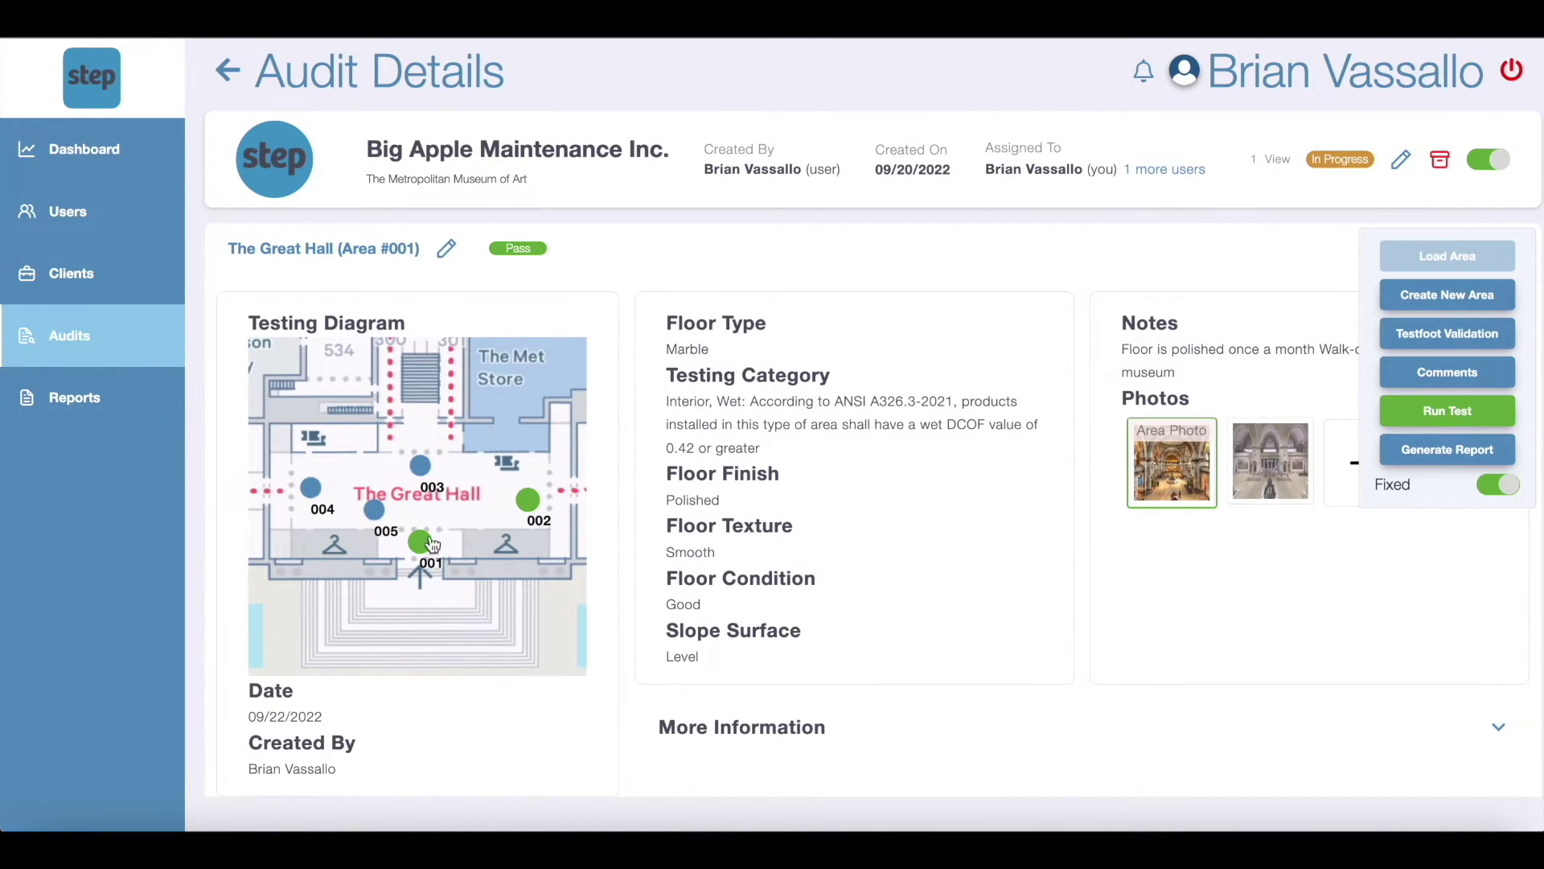
mouse_move(424, 536)
mouse_move(534, 501)
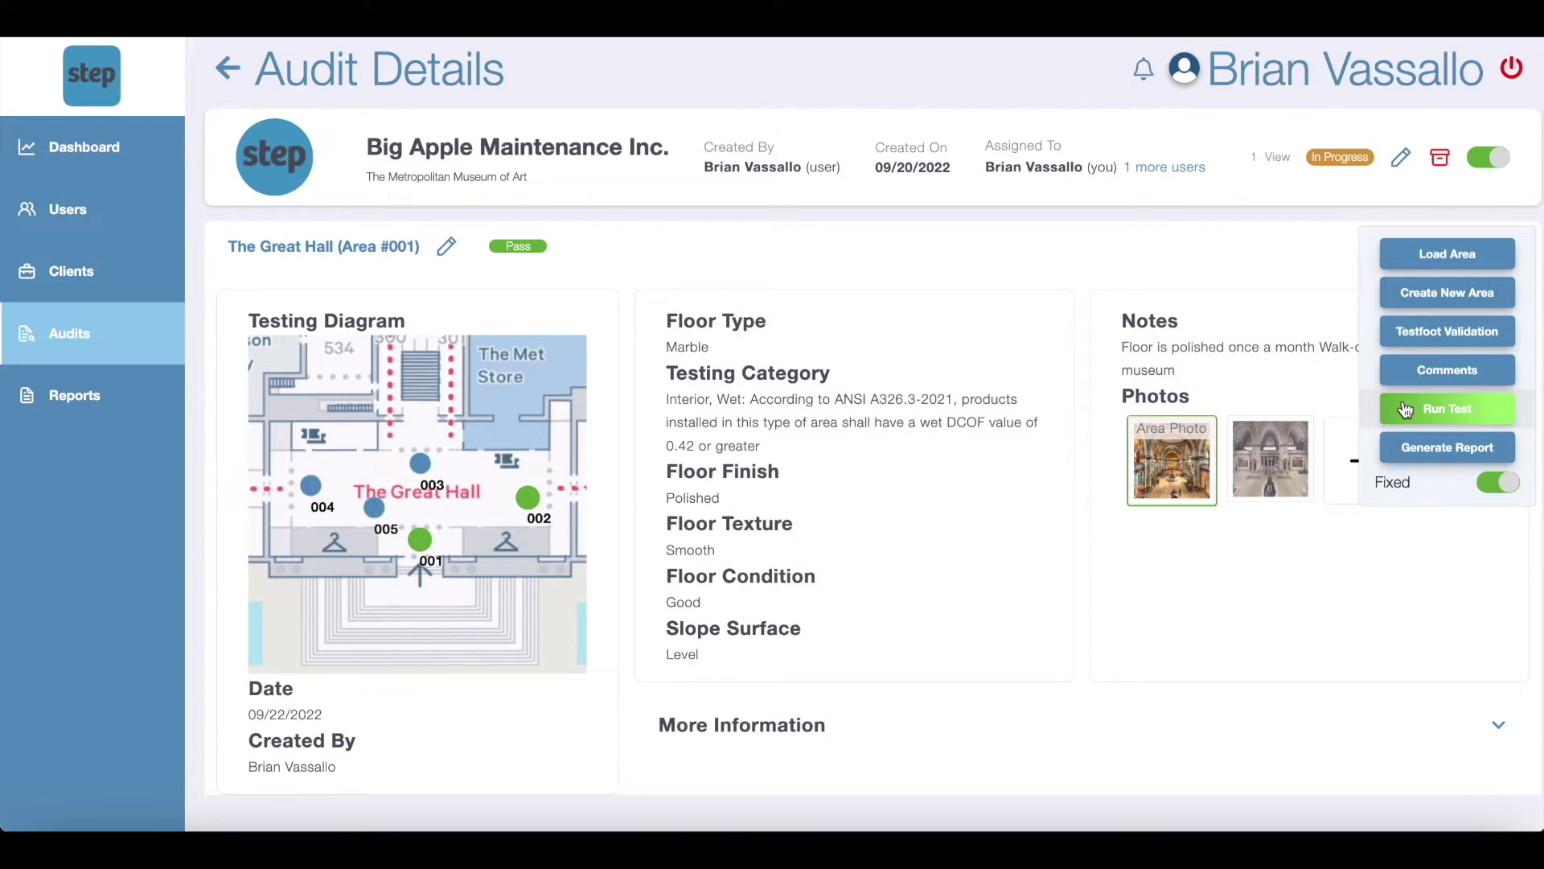
left_click(1406, 410)
Step: Upload a DATA.LOG and matching PDF report to another Great Hall location and add it
left_click(600, 407)
left_click(609, 380)
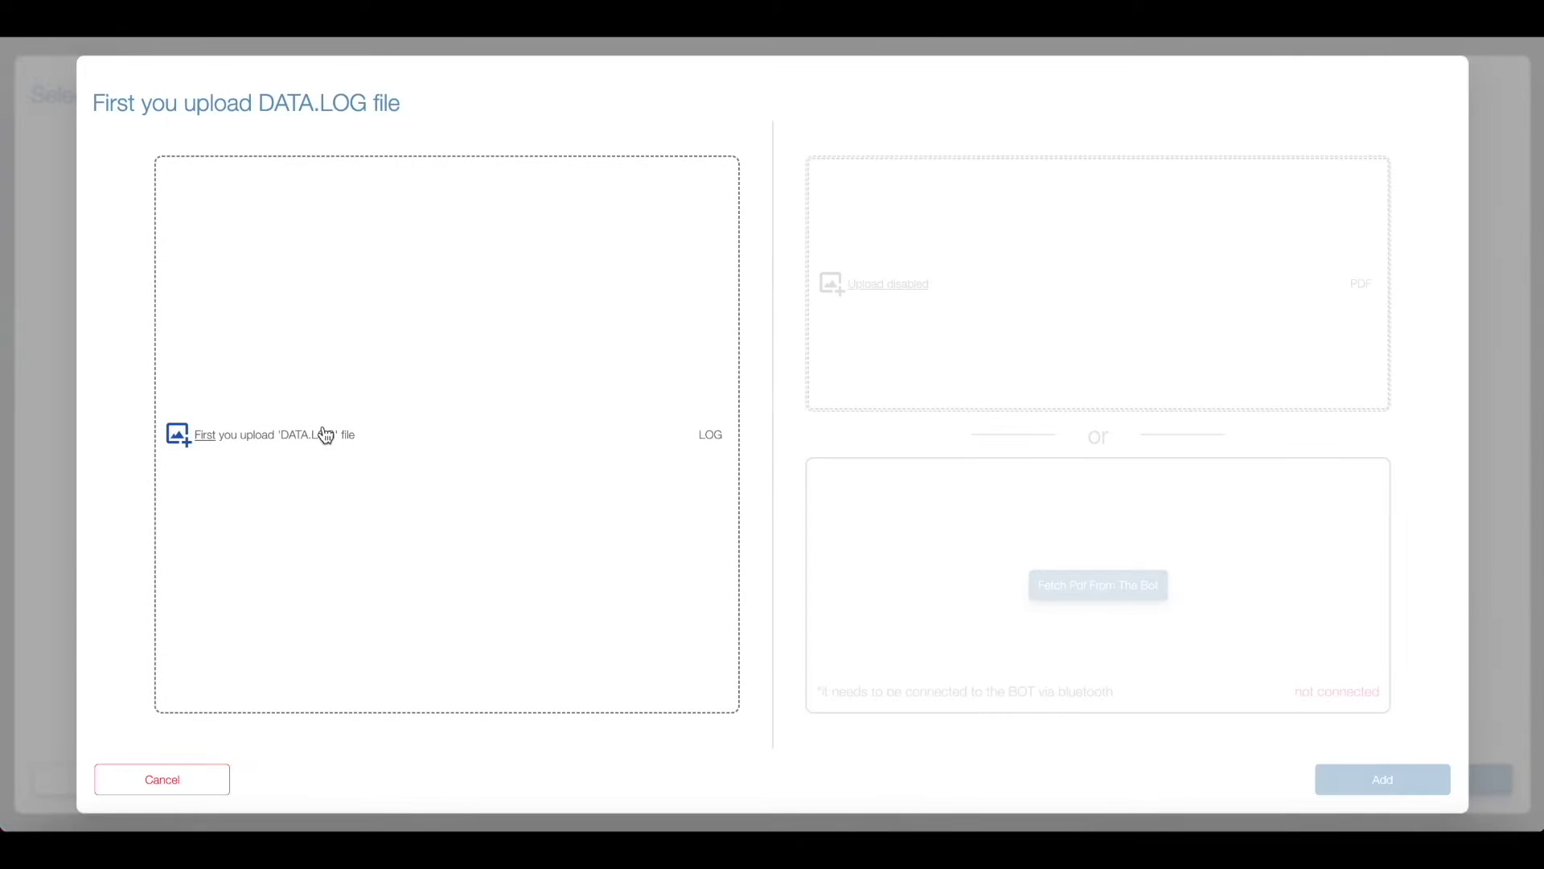
left_click(325, 436)
double_click(630, 290)
left_click(493, 296)
left_click(875, 287)
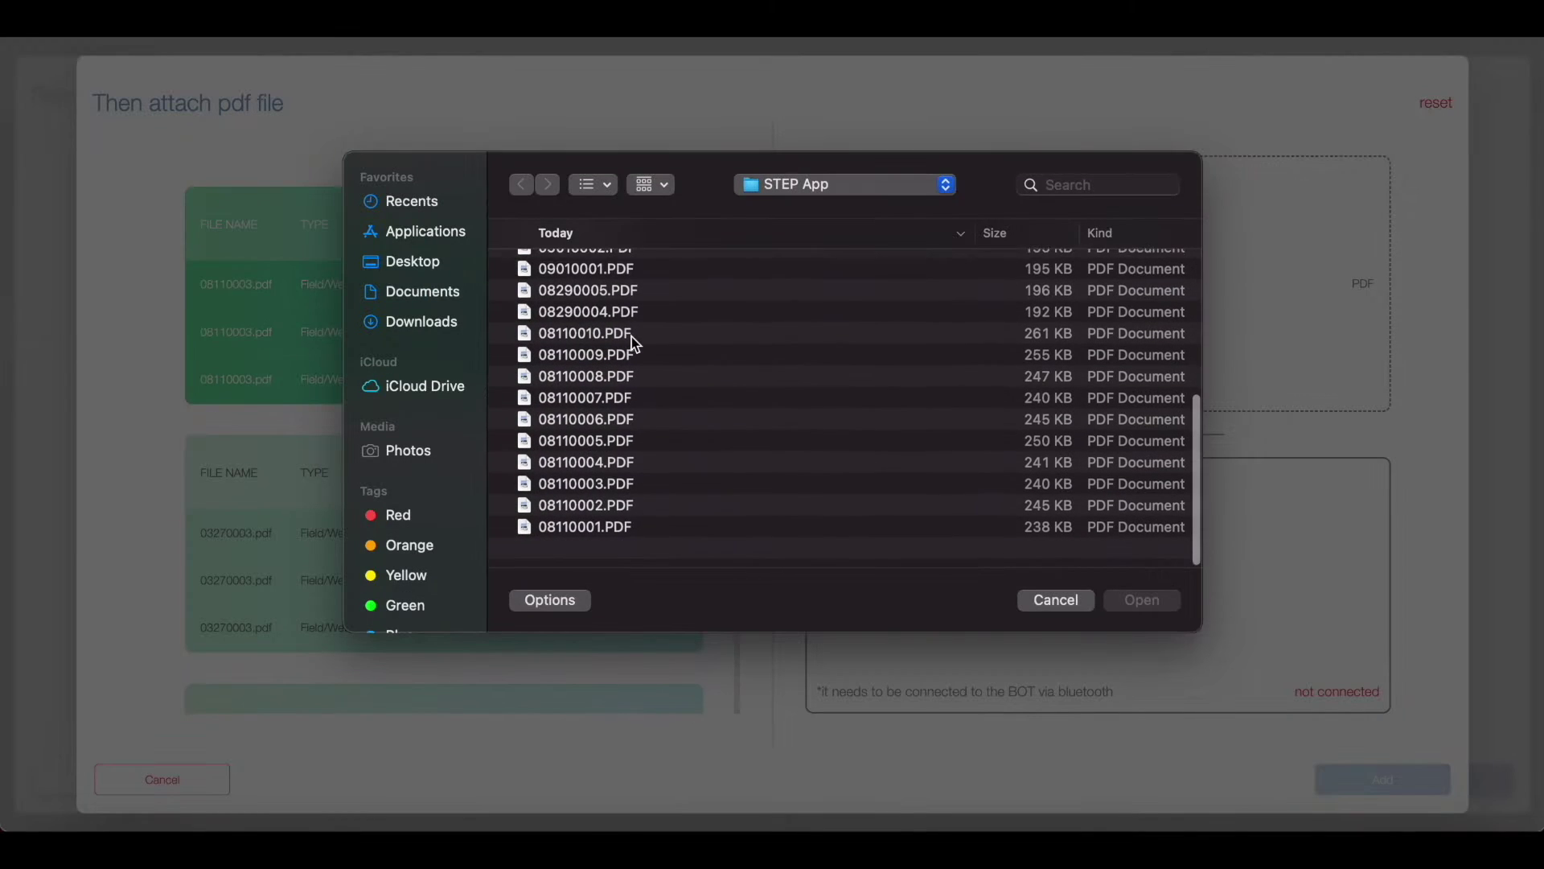
double_click(631, 336)
left_click(614, 510)
left_click(1383, 779)
Step: Repeat the log and PDF upload for the next Great Hall location and add its data
left_click(485, 416)
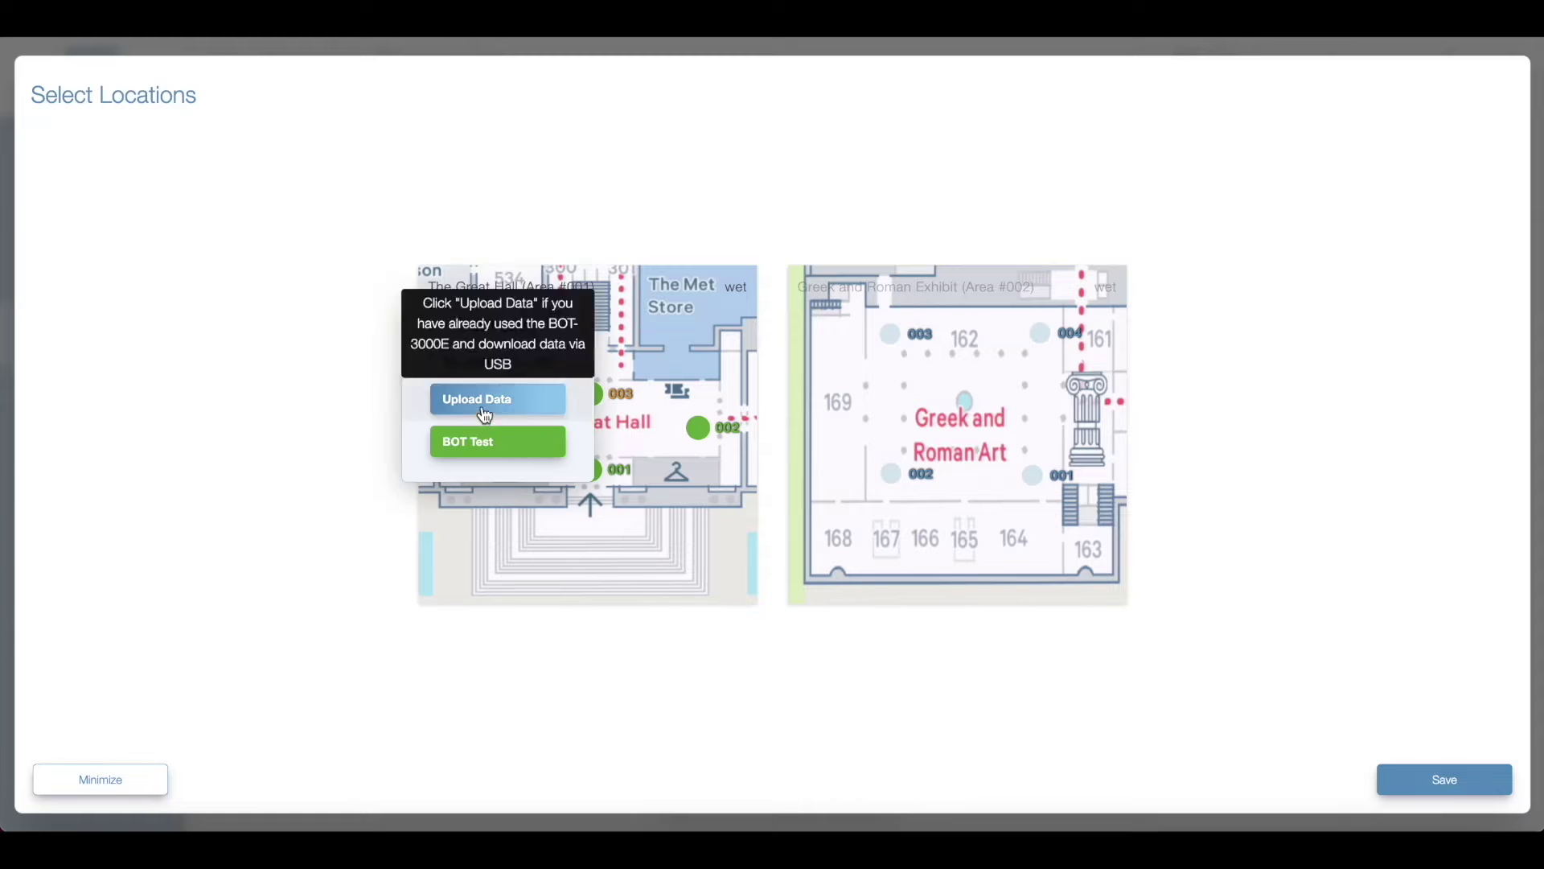
left_click(485, 416)
left_click(326, 435)
double_click(631, 290)
left_click(538, 313)
left_click(879, 294)
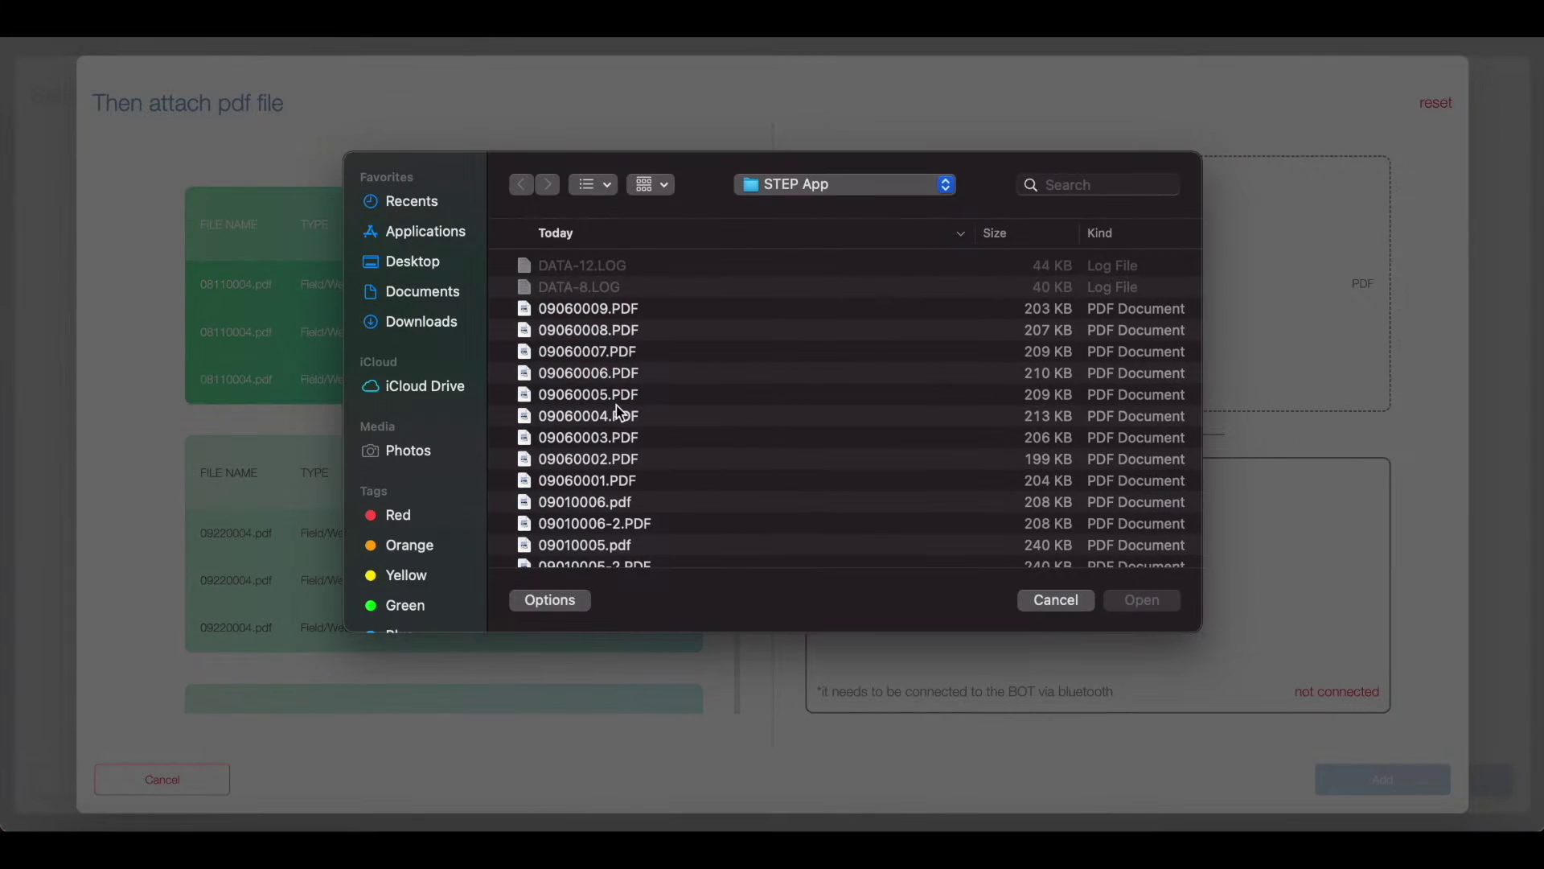
scroll(616, 405, "down", 5)
double_click(620, 485)
left_click(614, 510)
left_click(1383, 779)
Step: Begin uploading data for Great Hall location 005, choosing its log file, data row and PDF
left_click(485, 415)
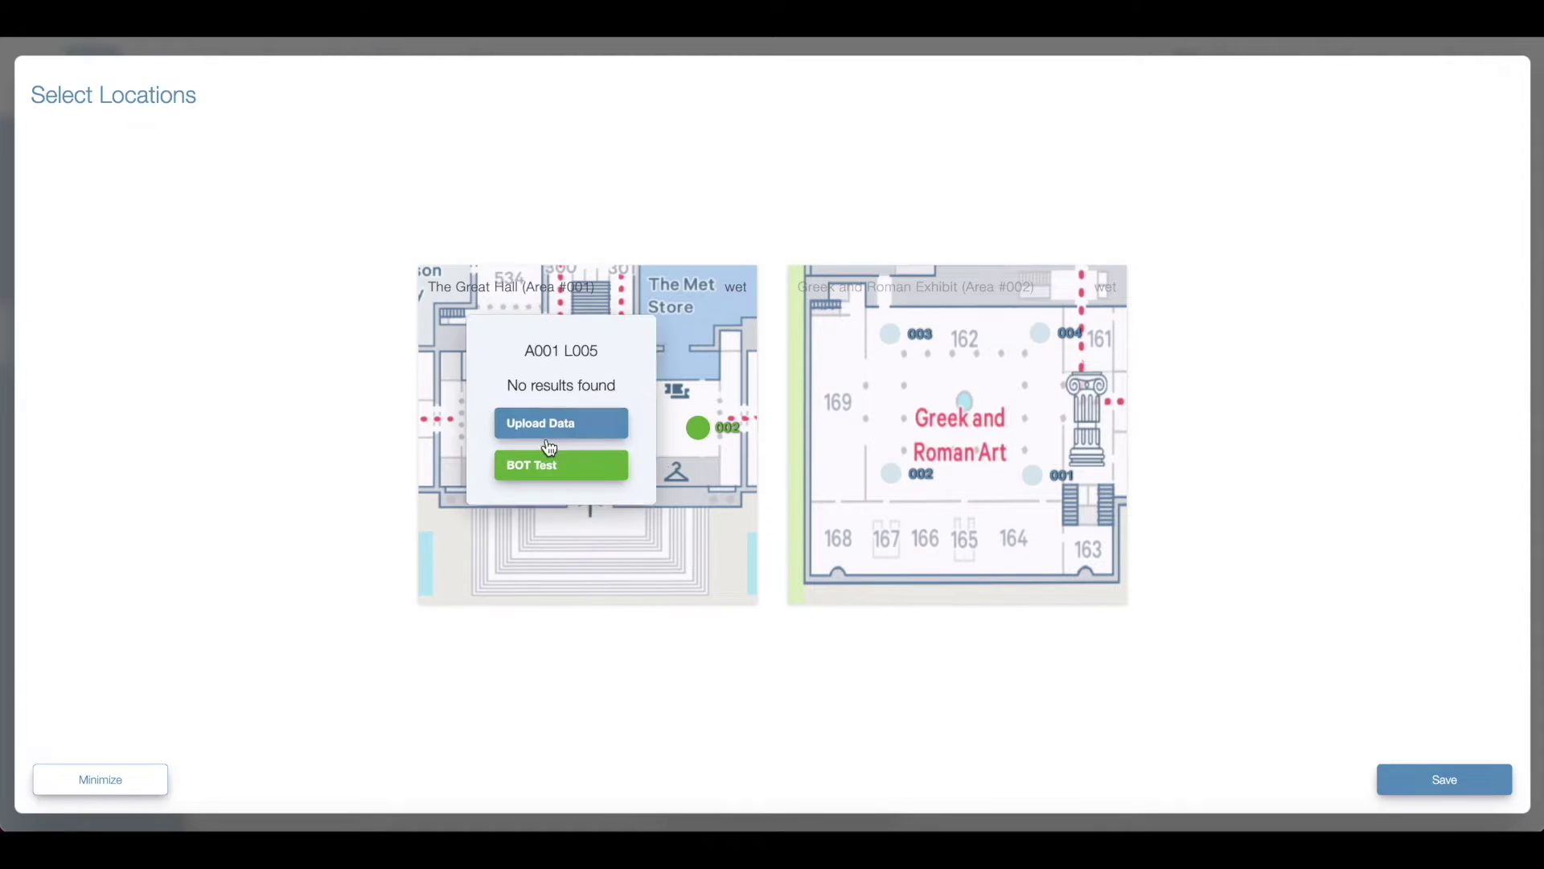
left_click(549, 423)
left_click(359, 447)
double_click(644, 293)
left_click(435, 306)
left_click(881, 288)
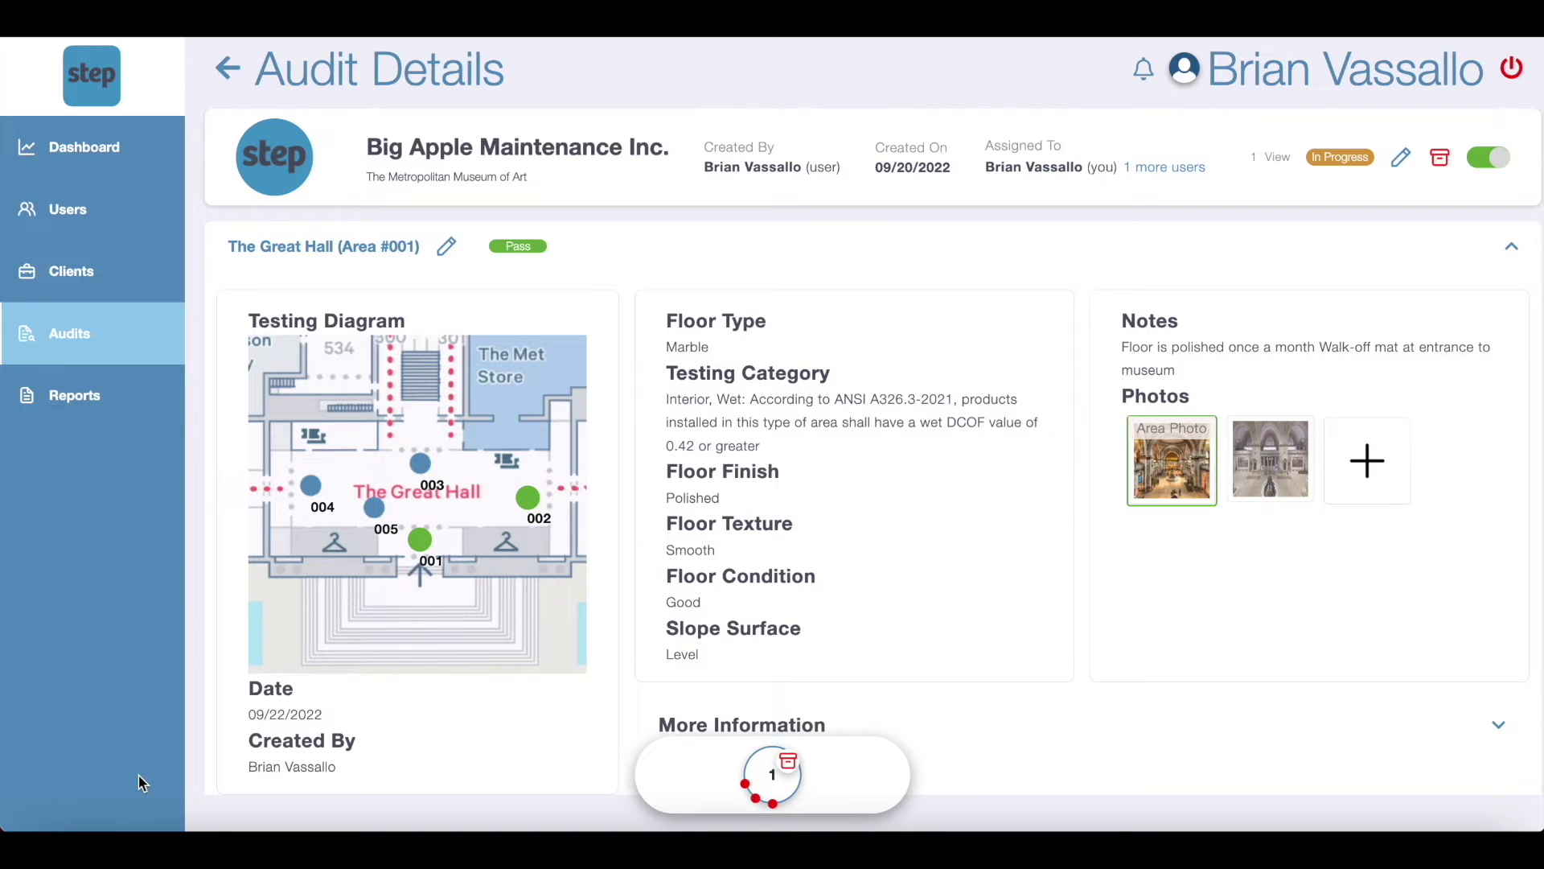
Step: Browse the Clients and Users pages, then reopen the minimized Select Locations test
mouse_move(764, 796)
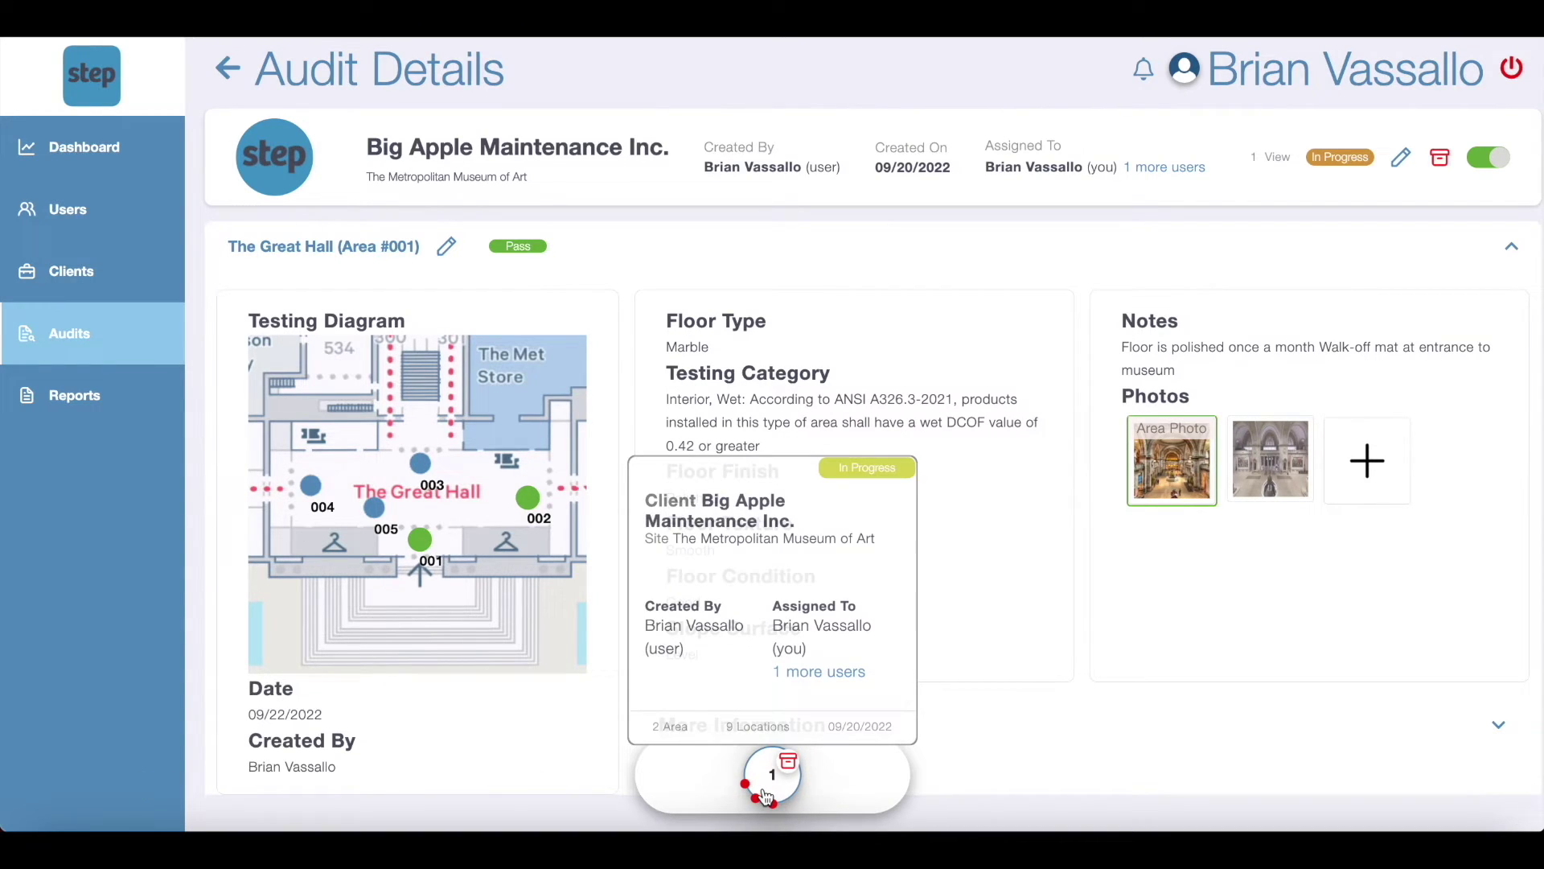
left_click(95, 277)
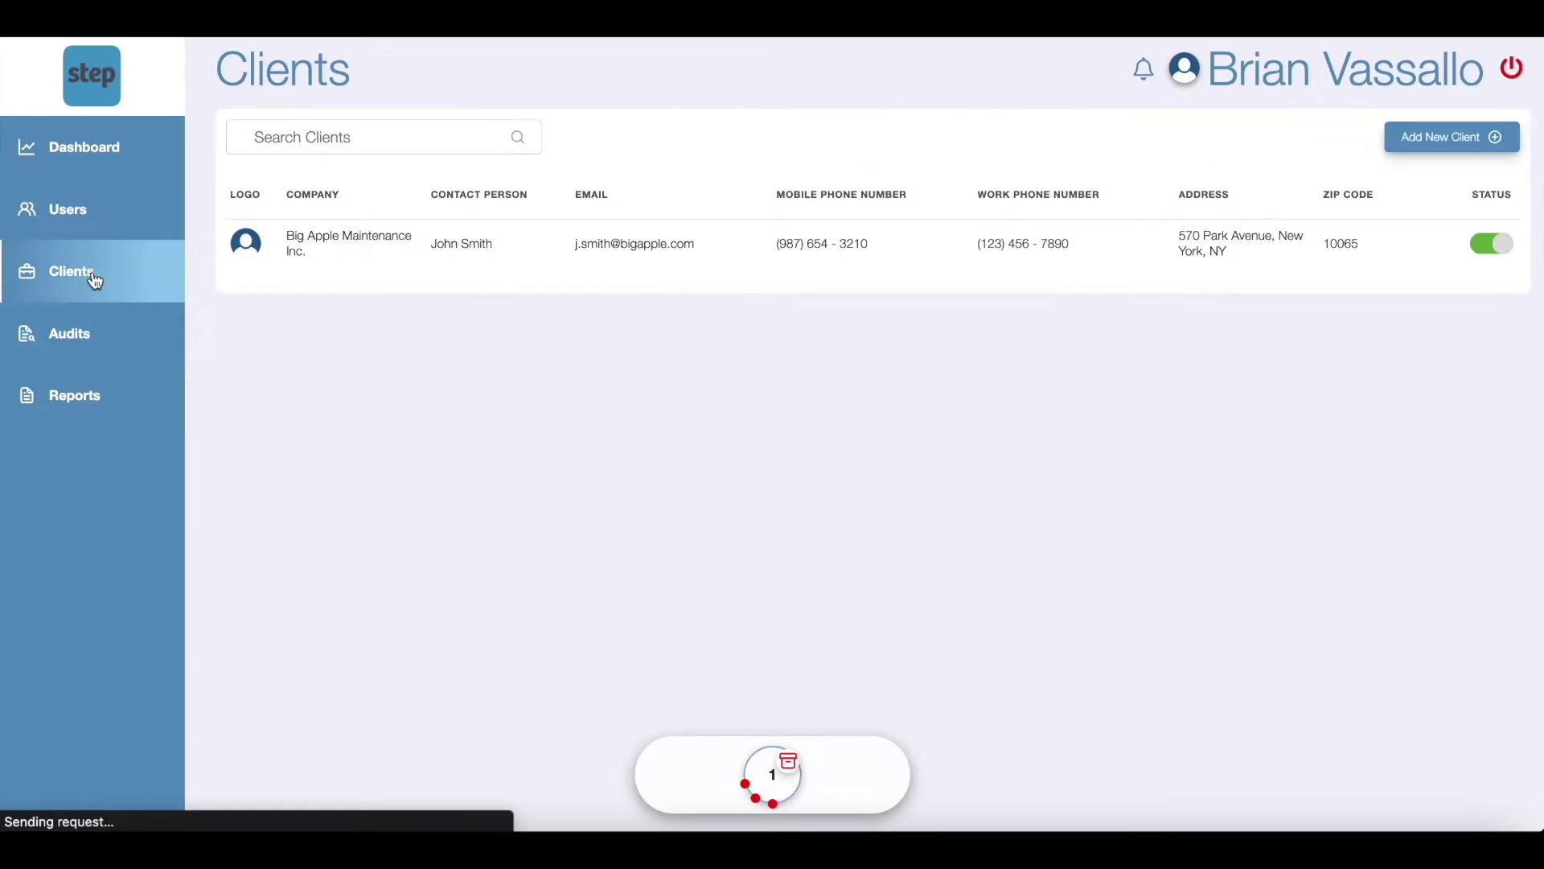
left_click(95, 229)
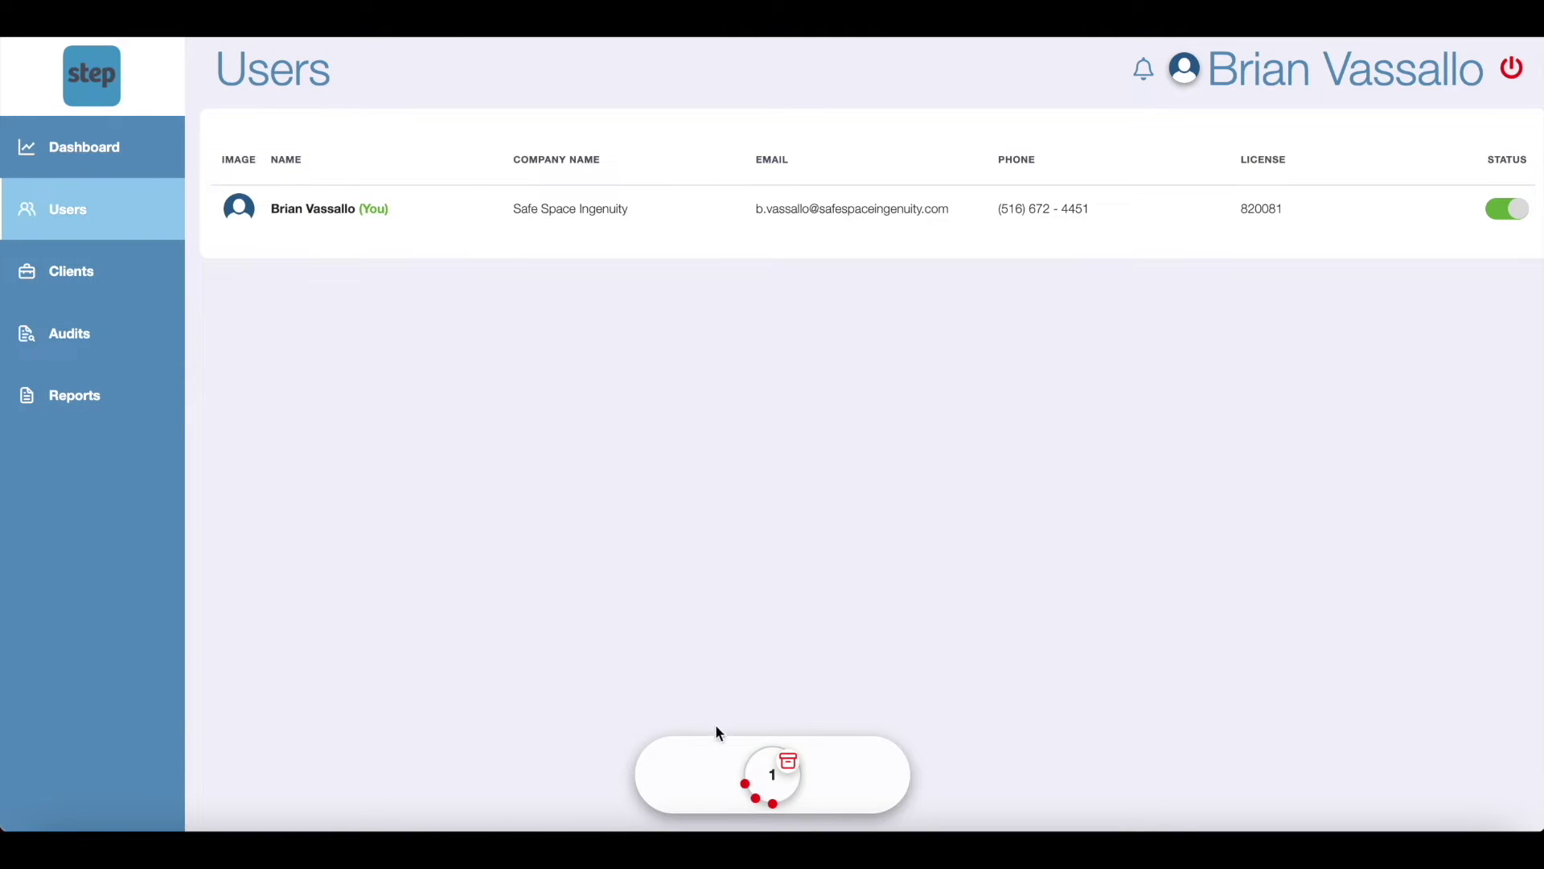
left_click(758, 760)
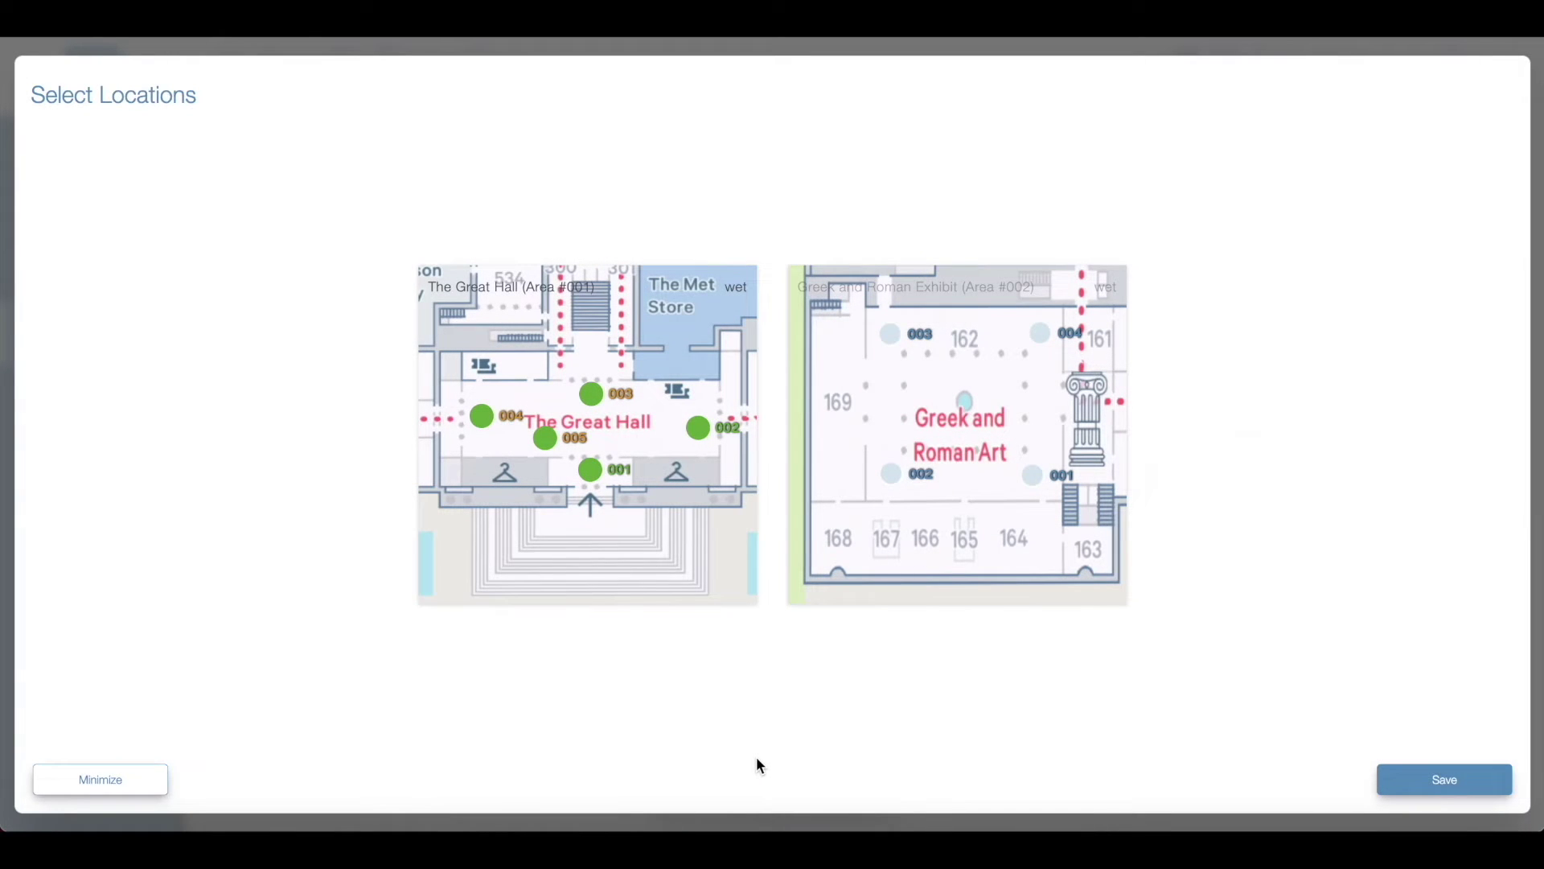
Step: Save the Great Hall results and download Location - 005's DATA.LOG and PDF files
left_click(1445, 784)
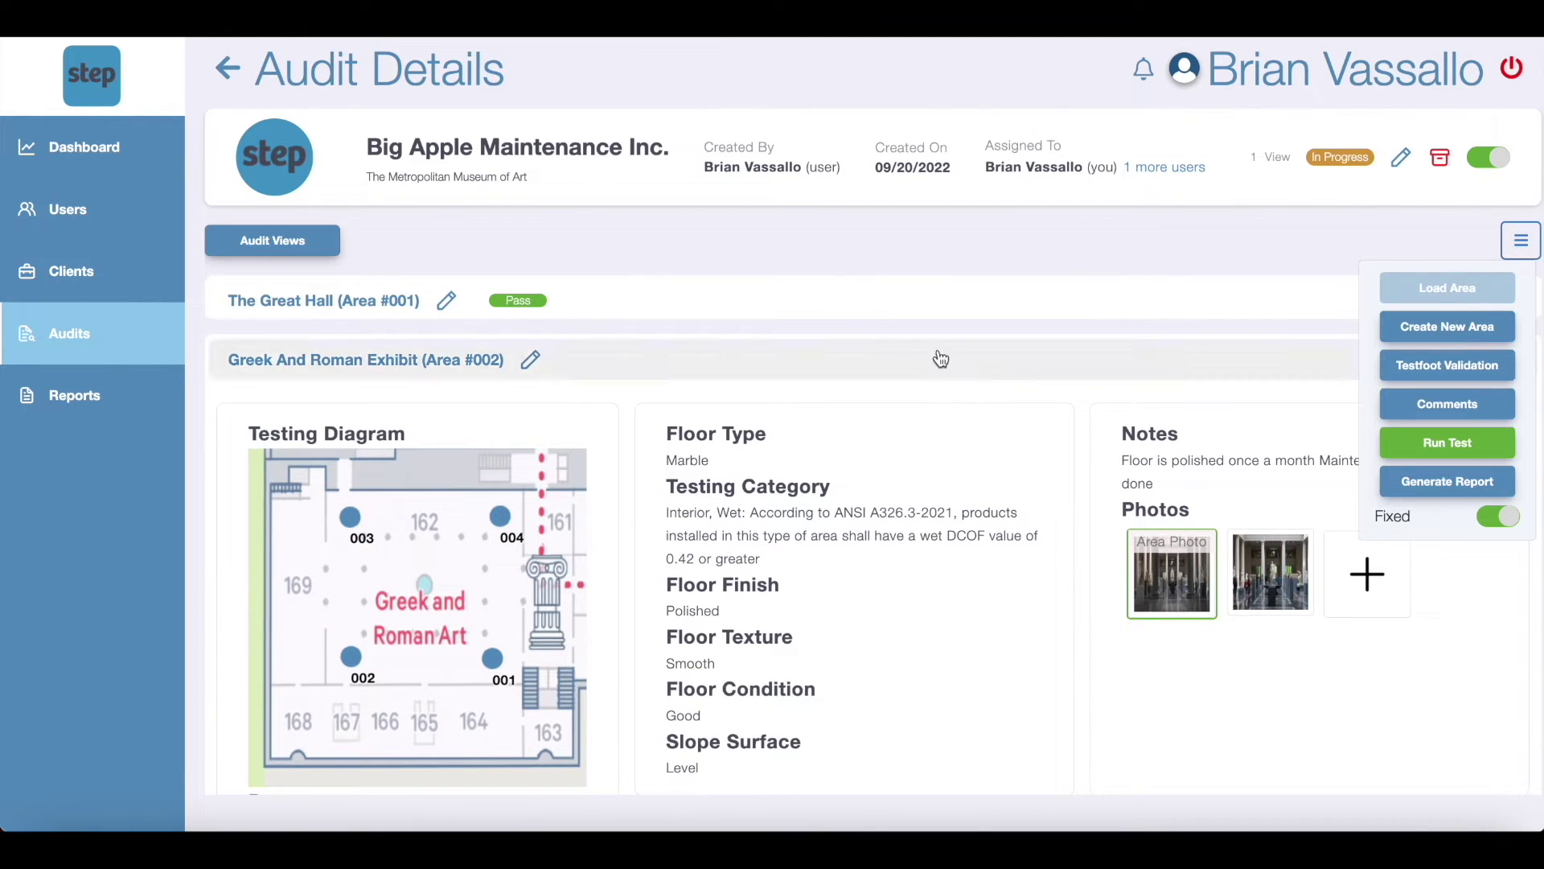
left_click(877, 302)
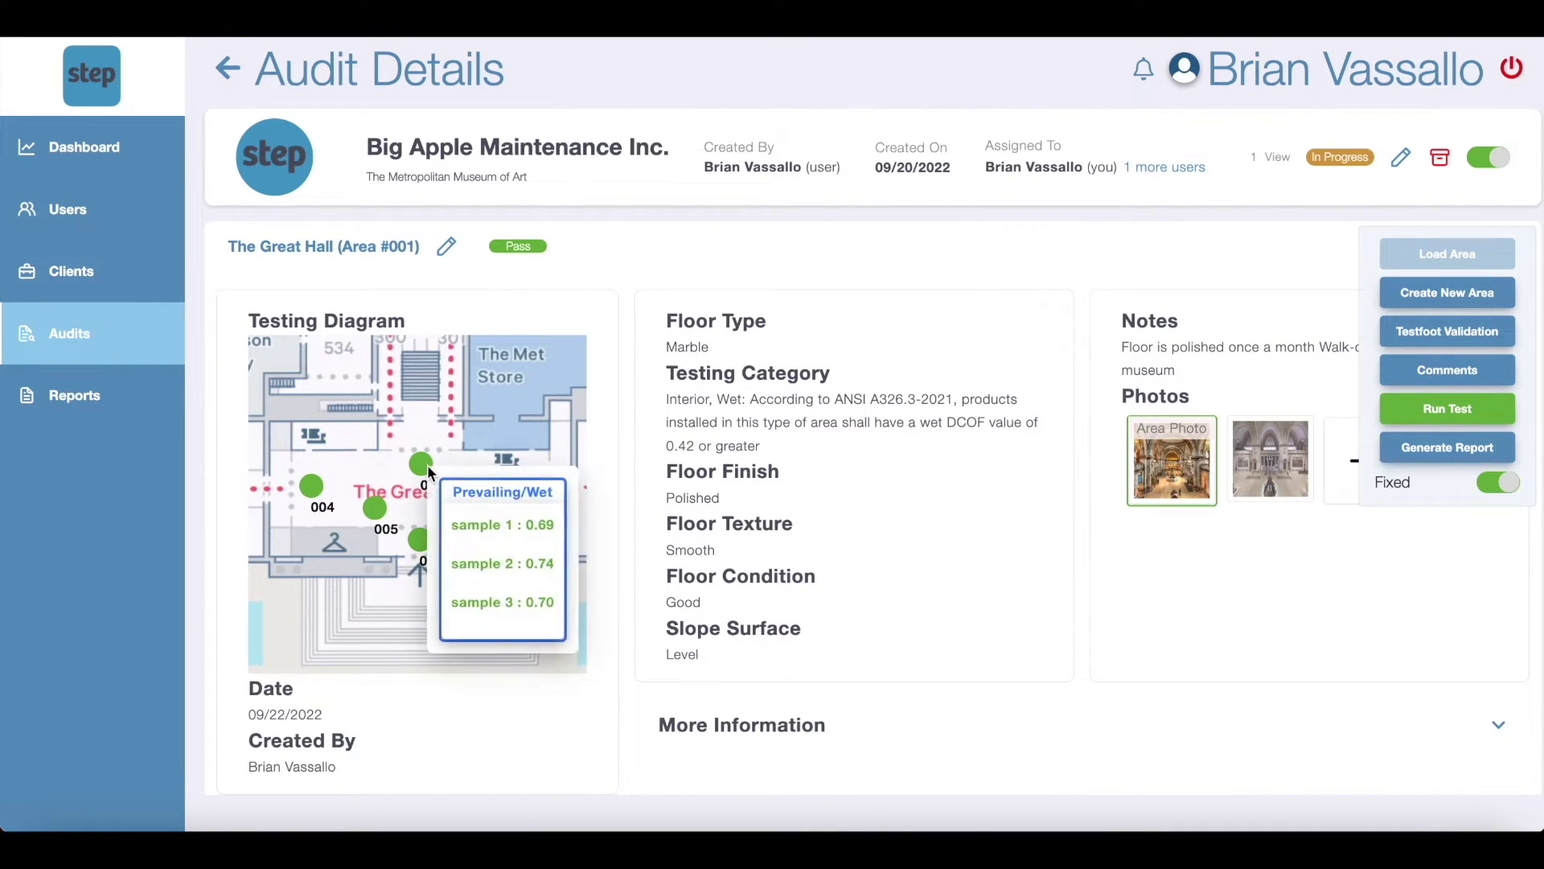
mouse_move(310, 492)
scroll(547, 551, "down", 5)
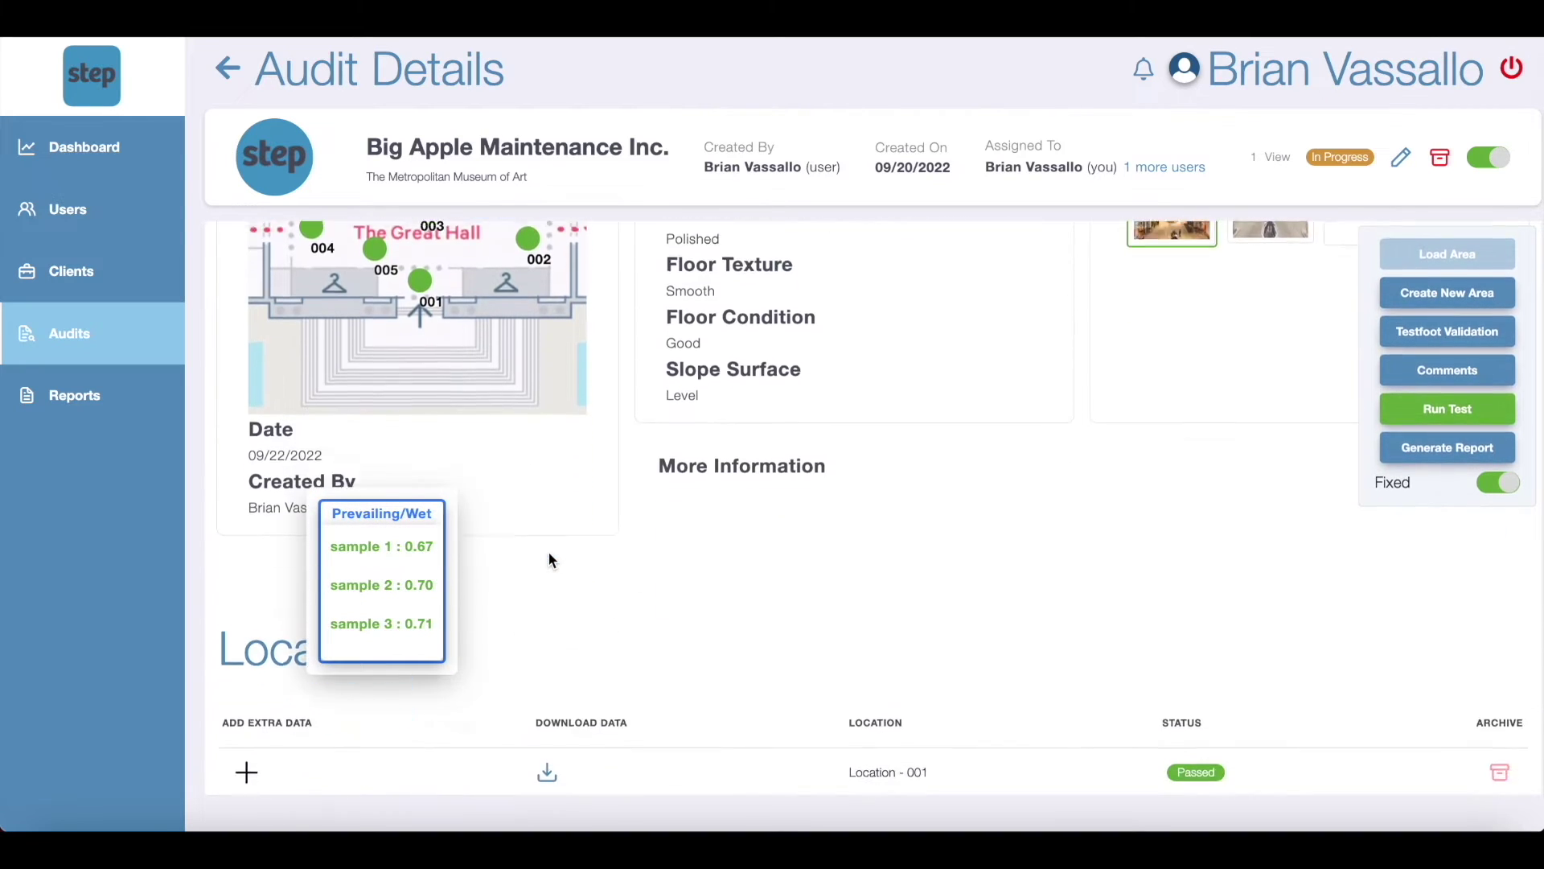
scroll(547, 551, "down", 2)
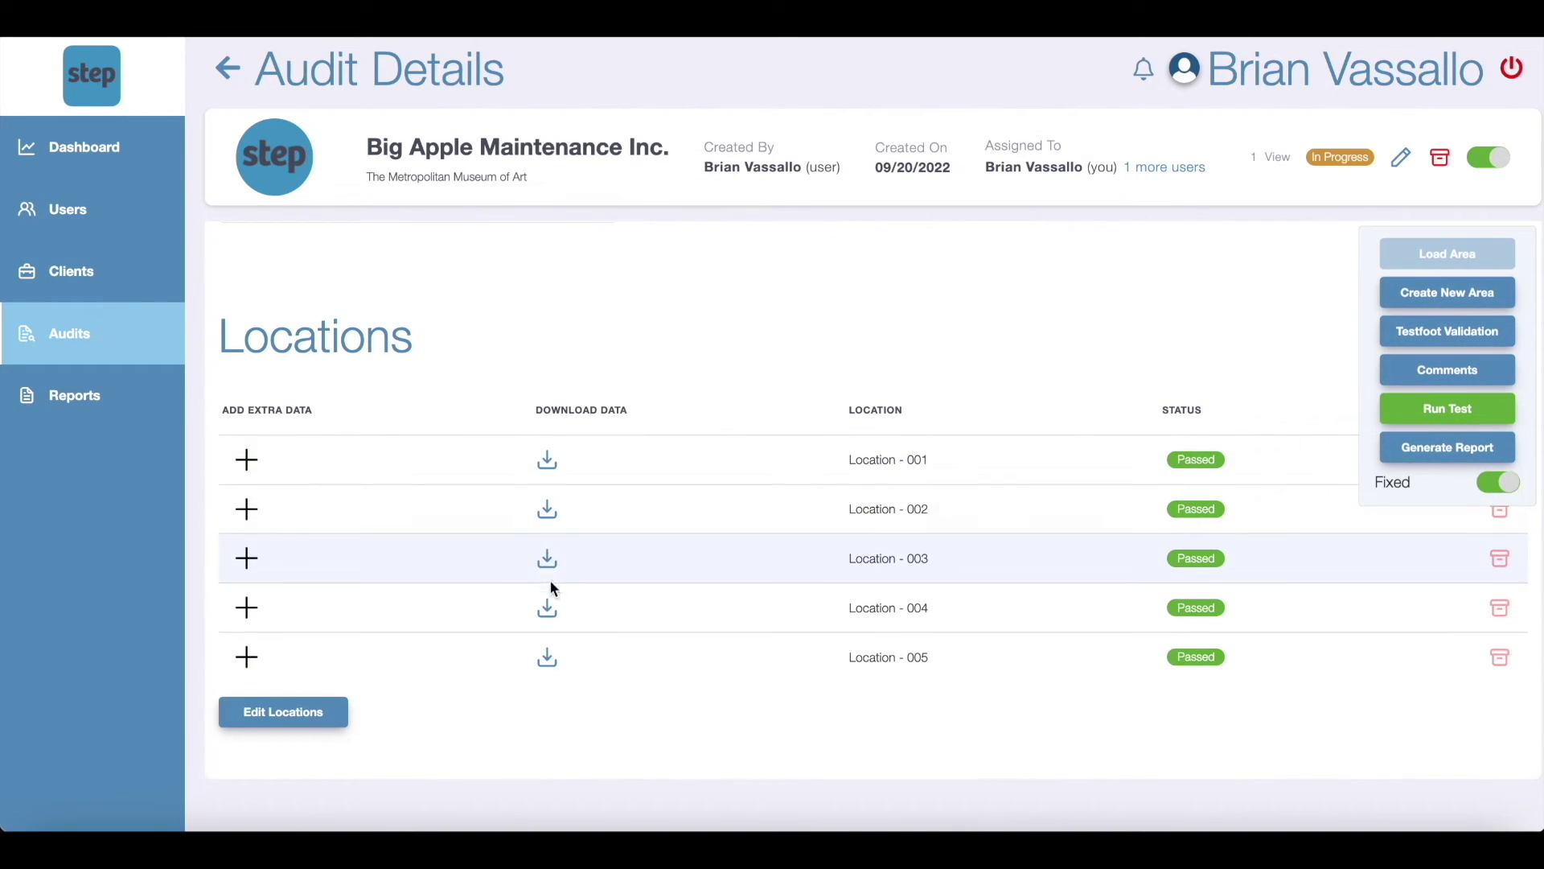
left_click(548, 659)
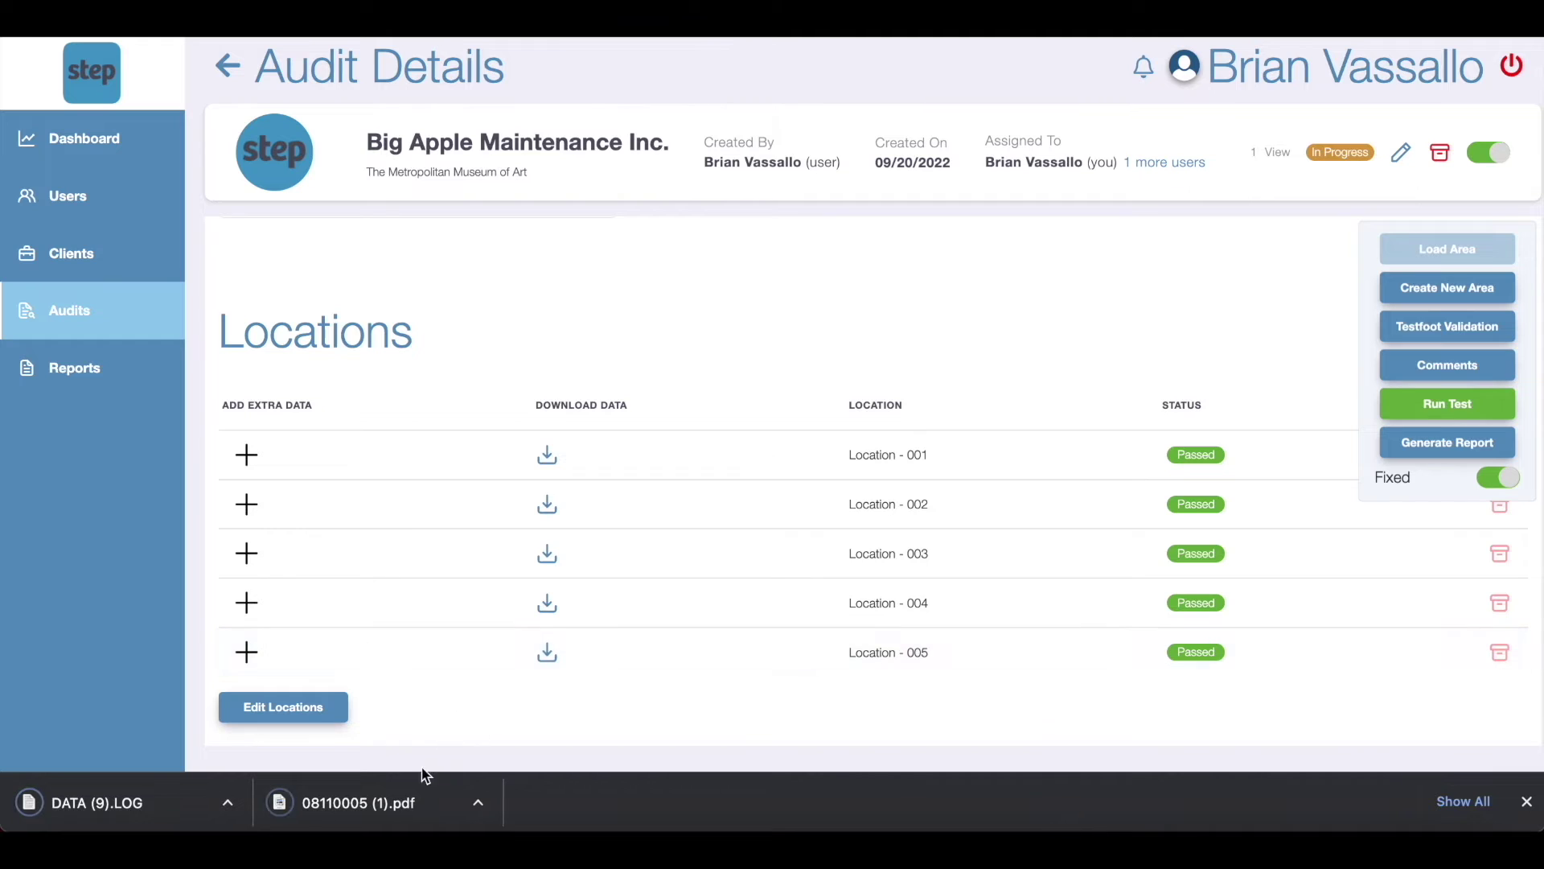
Step: Review pages 2 and 3 of the downloaded 08110005 (1).pdf report, then close it
left_click(387, 796)
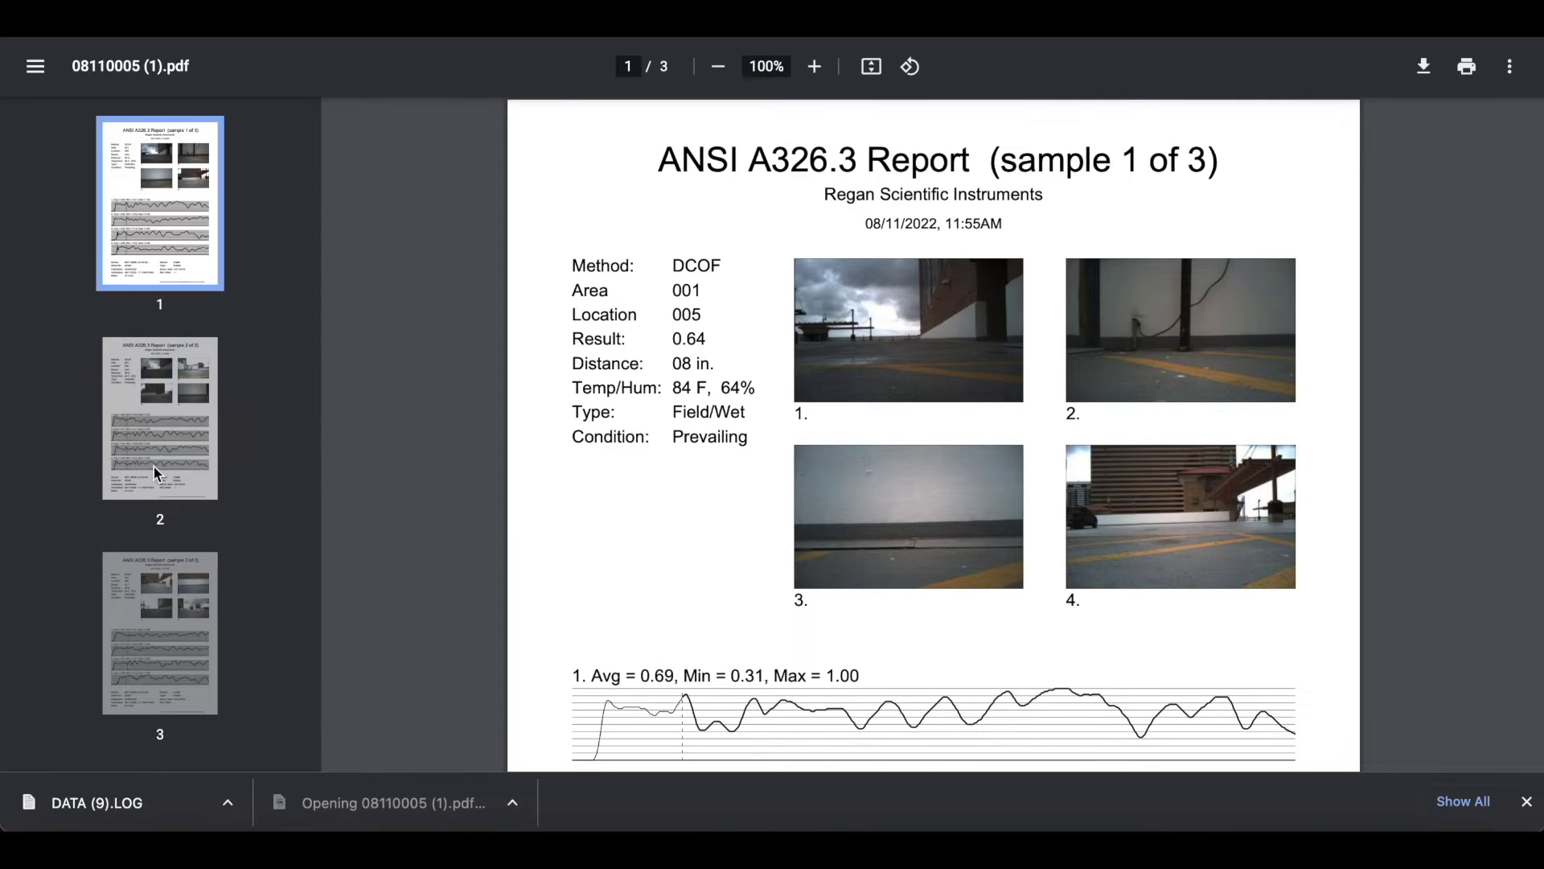
left_click(173, 483)
left_click(165, 635)
key("ctrl+w")
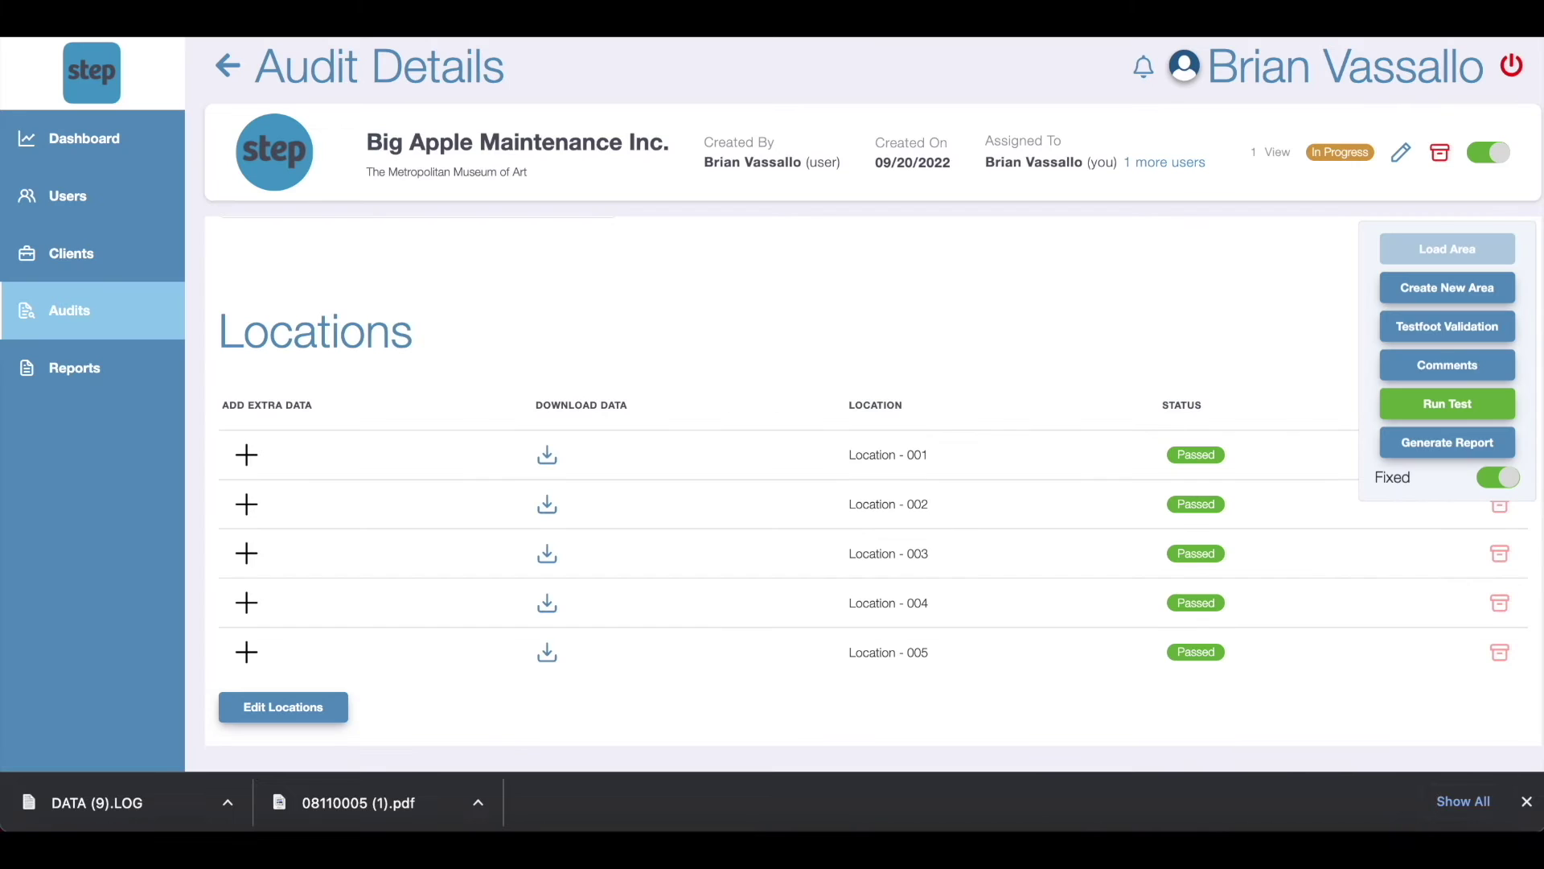
Step: Check Location - 005's sample values, then start a new test run for the audit
left_click(1193, 648)
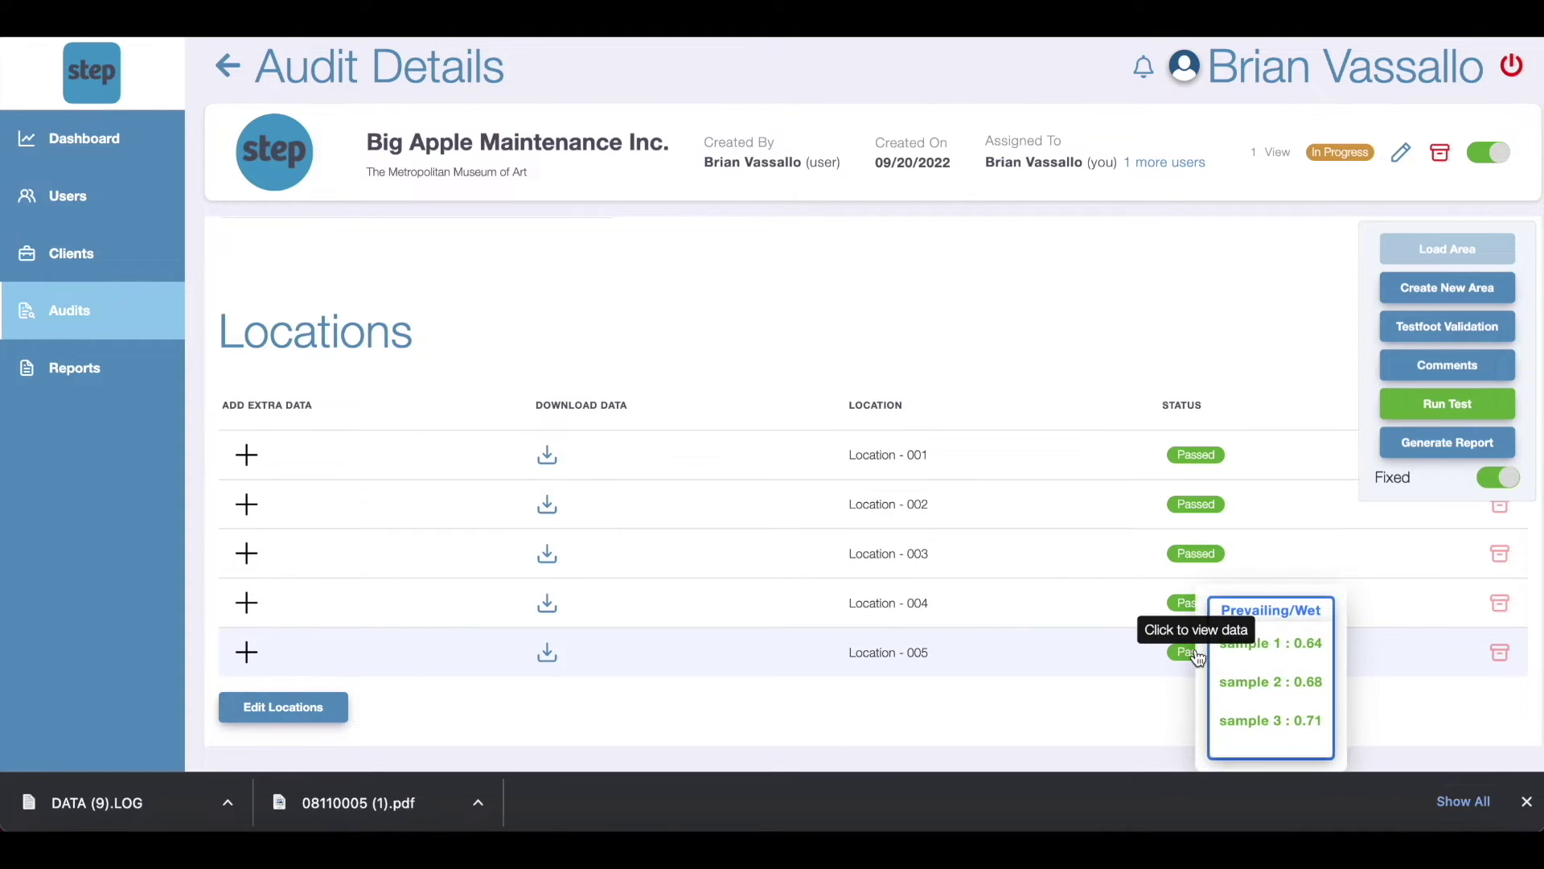
scroll(1084, 661, "up", 5)
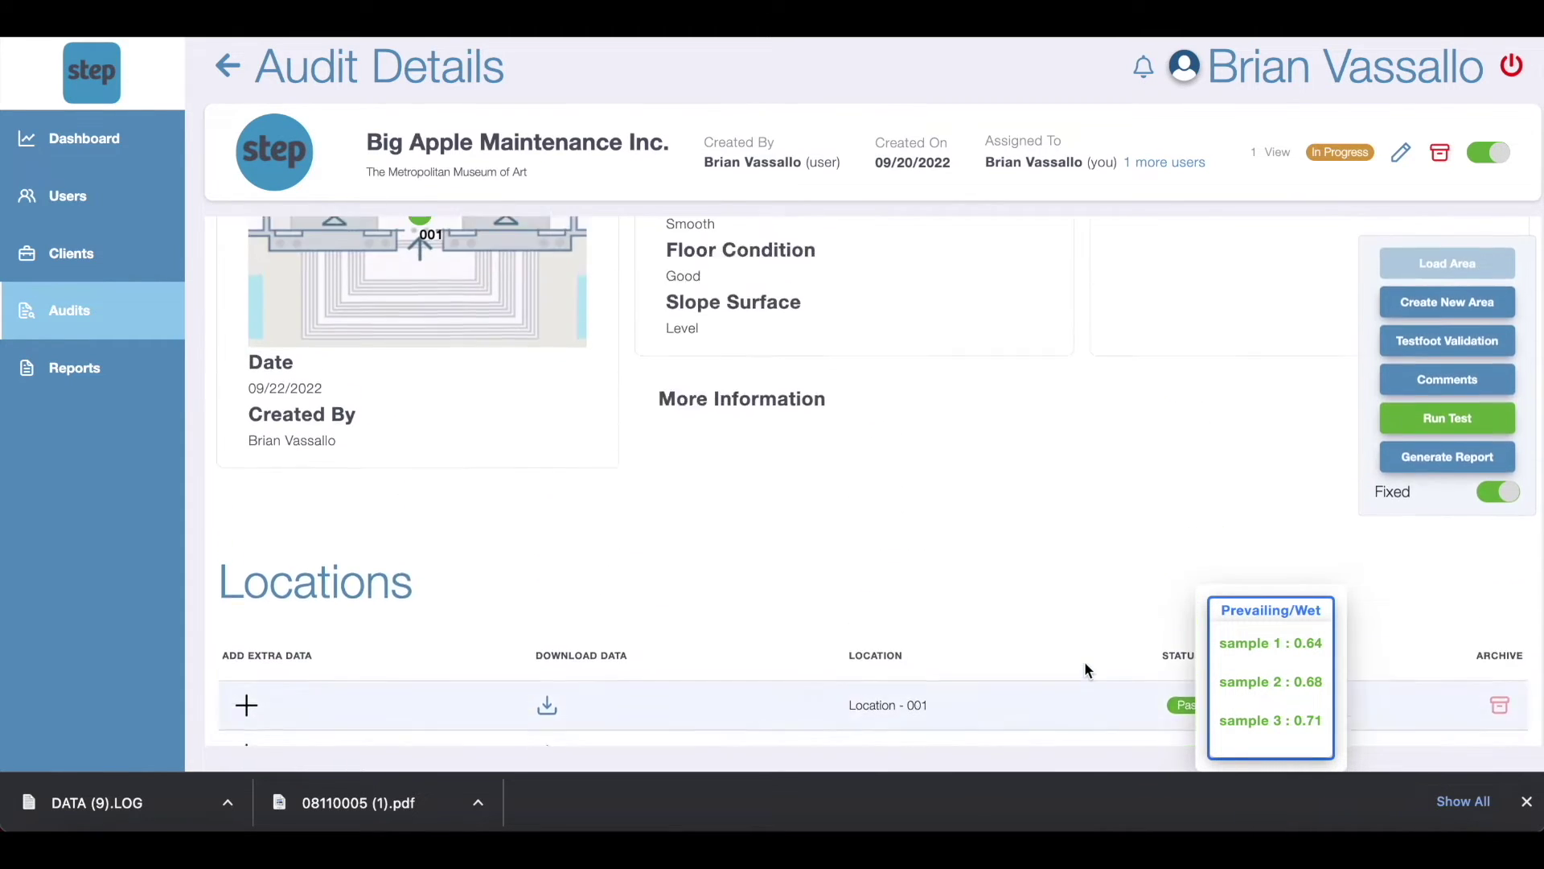
scroll(1084, 673, "up", 2)
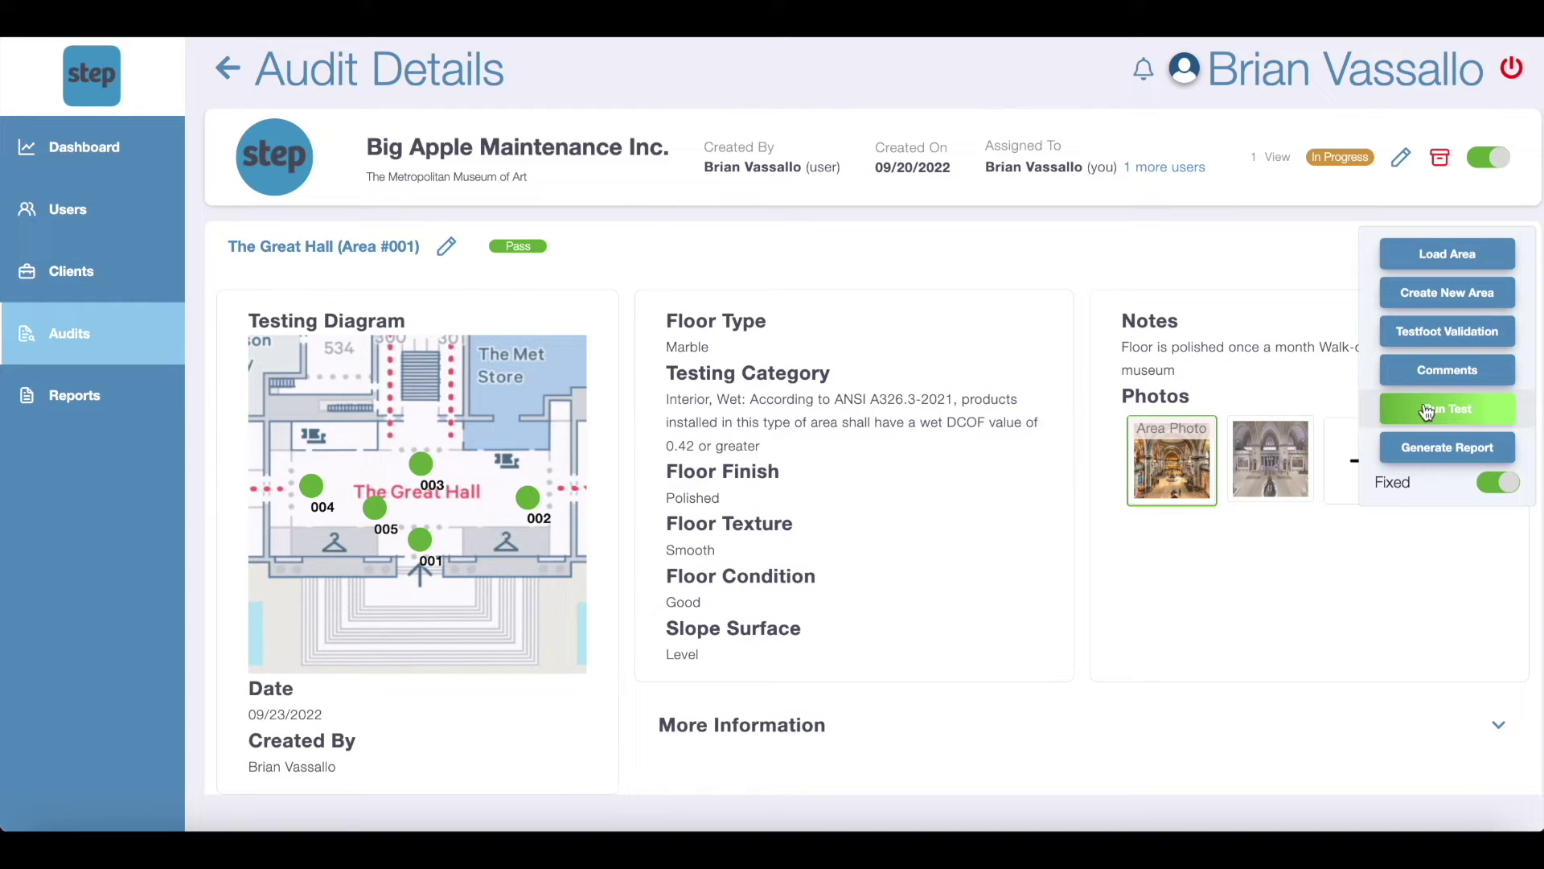
left_click(1426, 412)
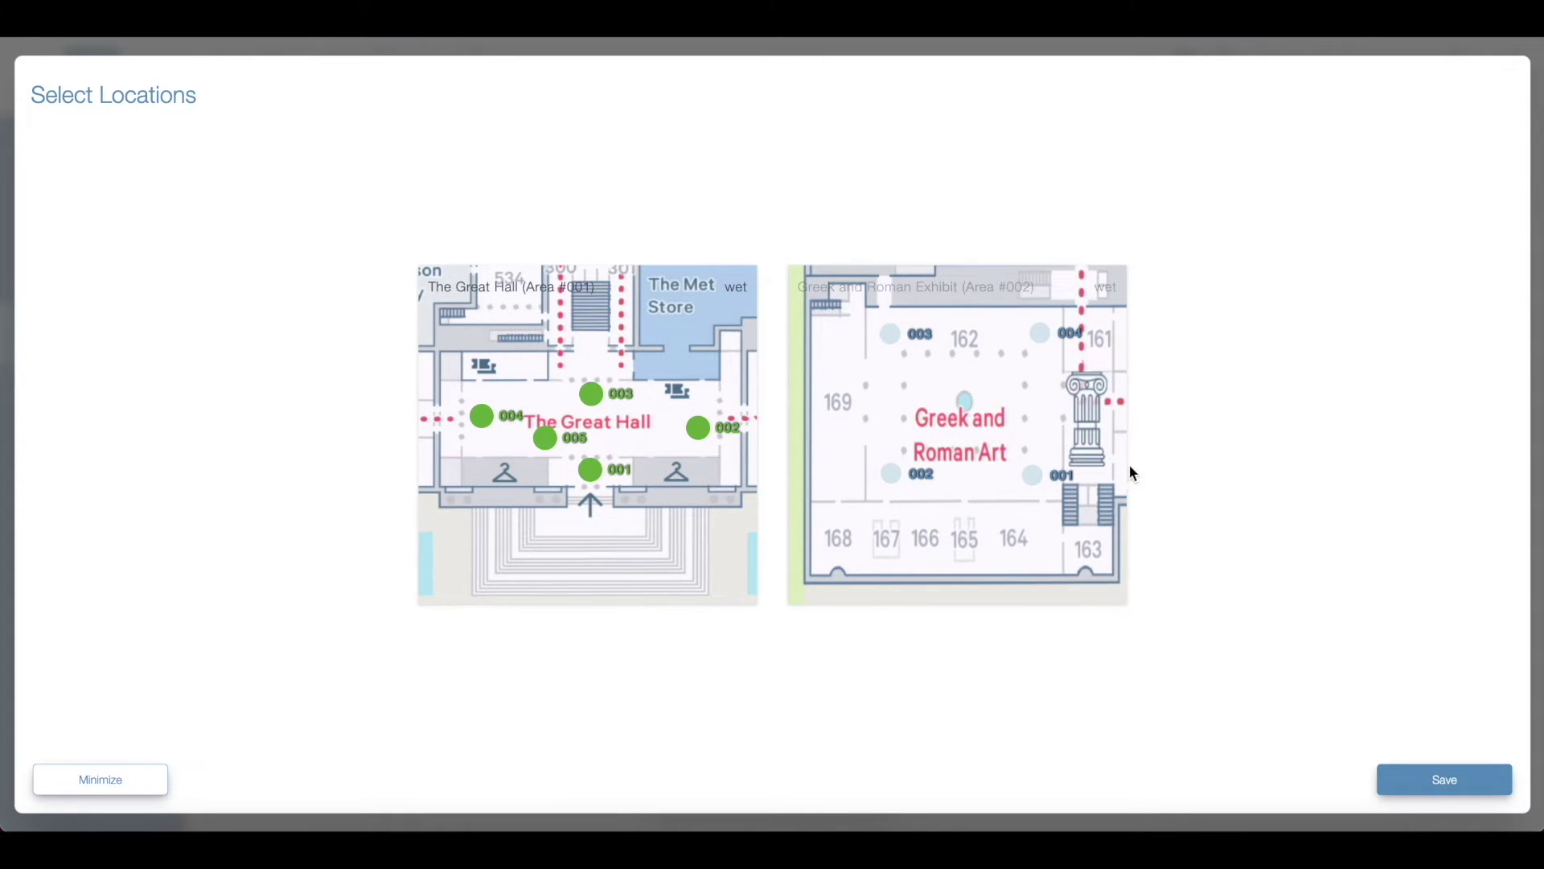
Step: Connect to BOT-00442 over Bluetooth and start a BOT test at Greek and Roman location 001
left_click(1035, 478)
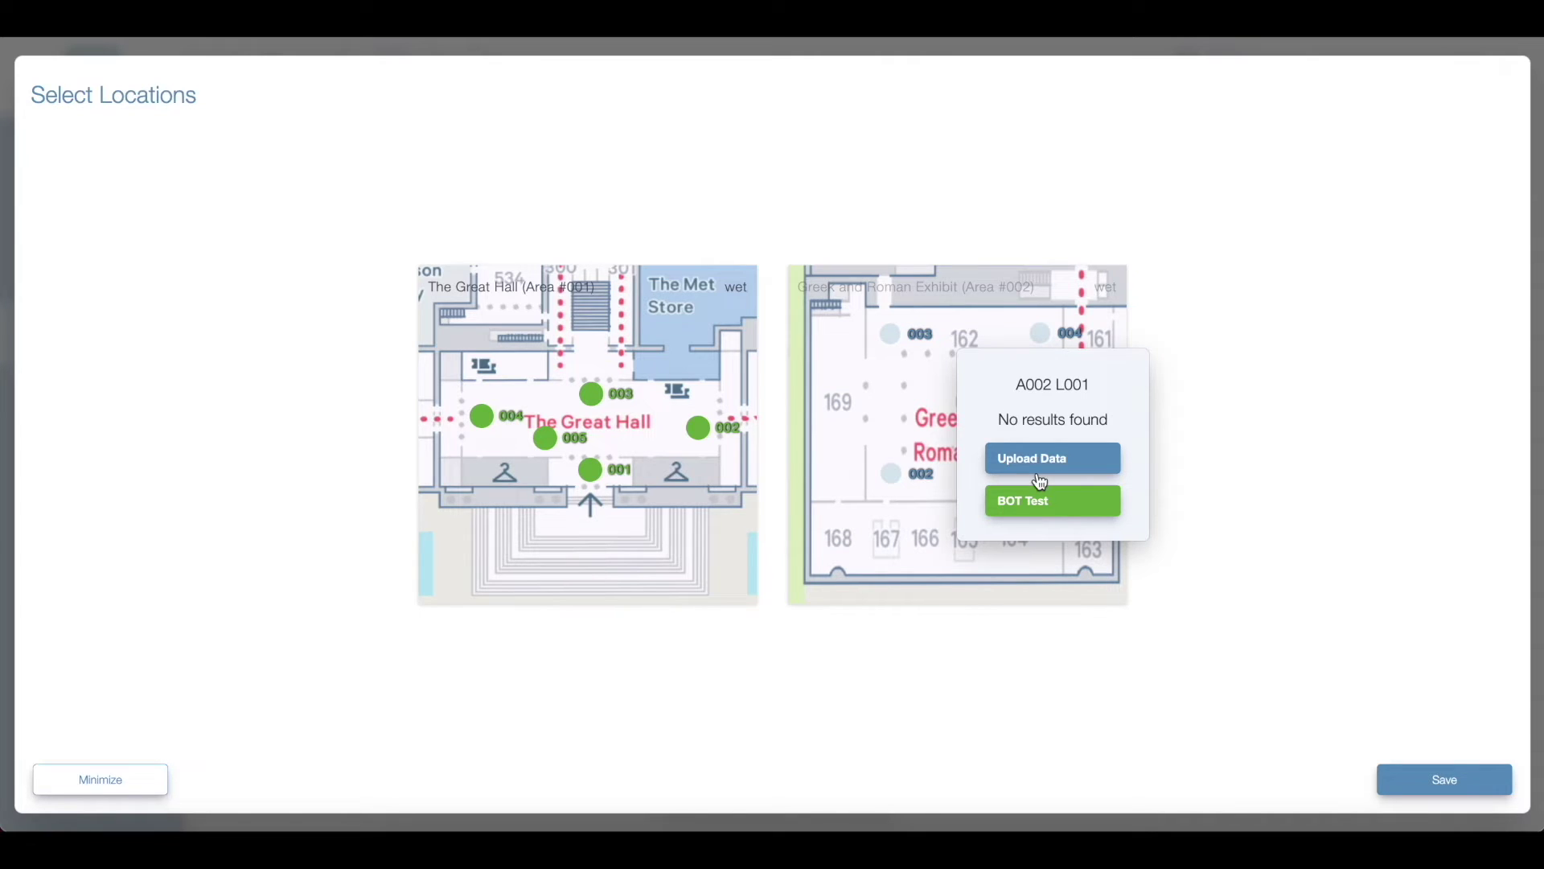
left_click(1045, 502)
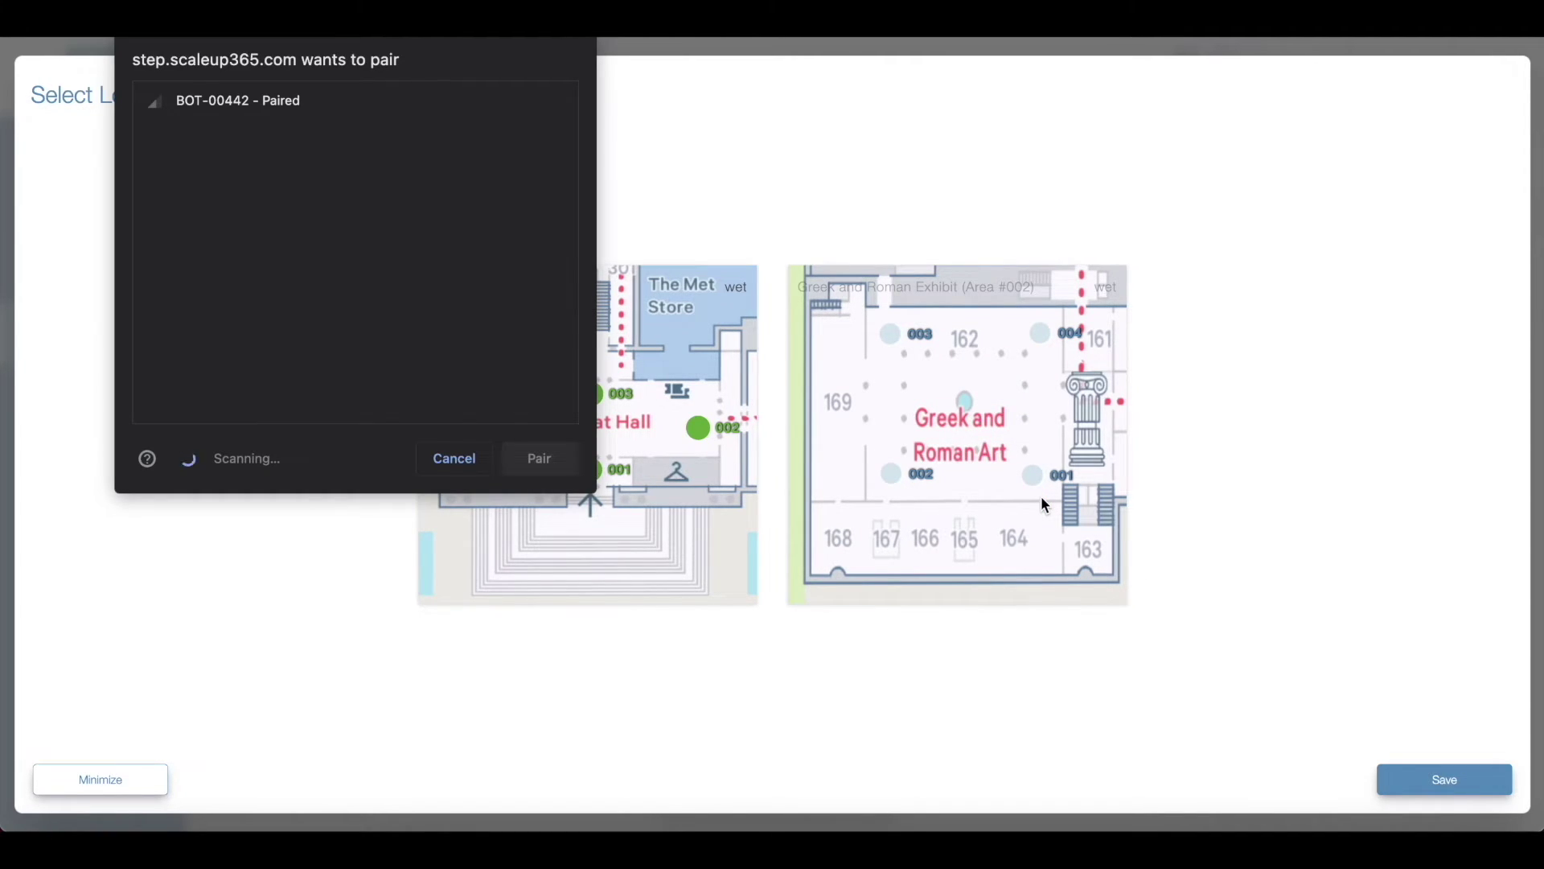
left_click(464, 108)
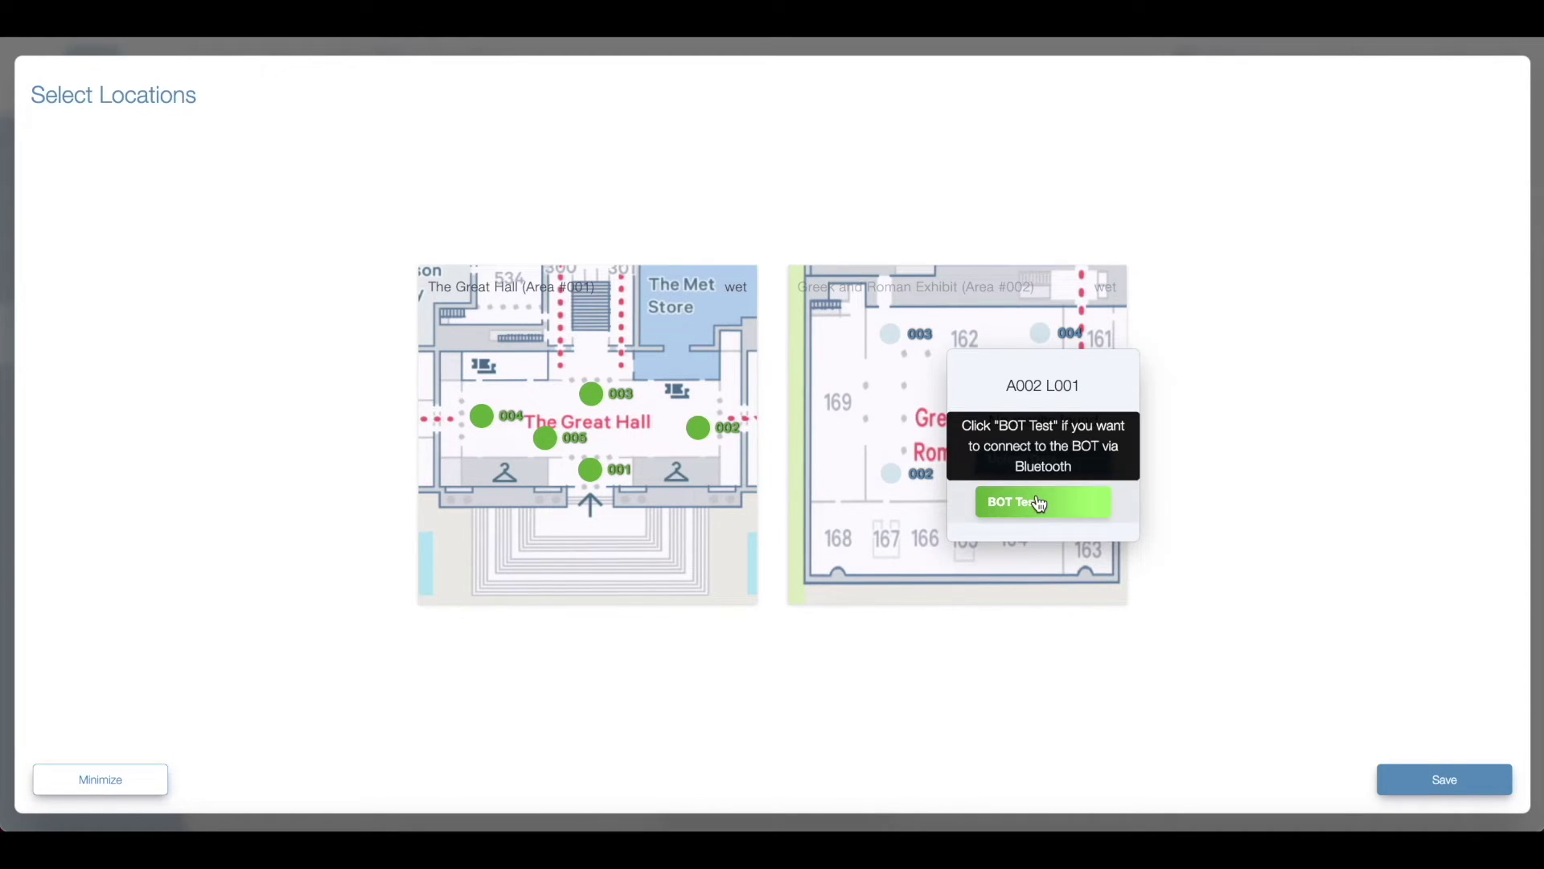
left_click(1040, 504)
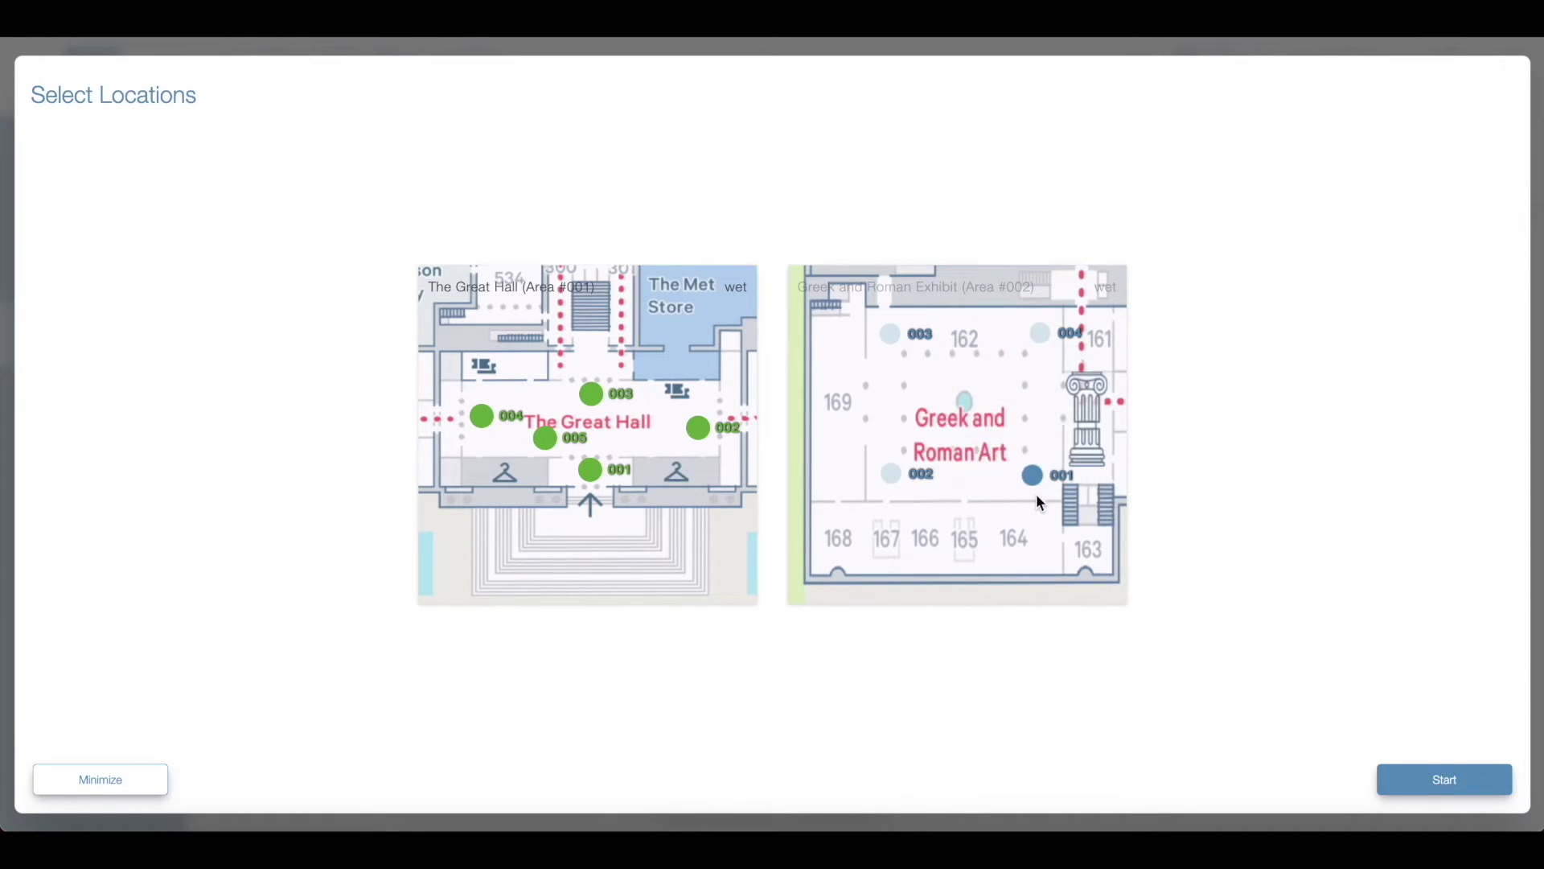
left_click(1446, 784)
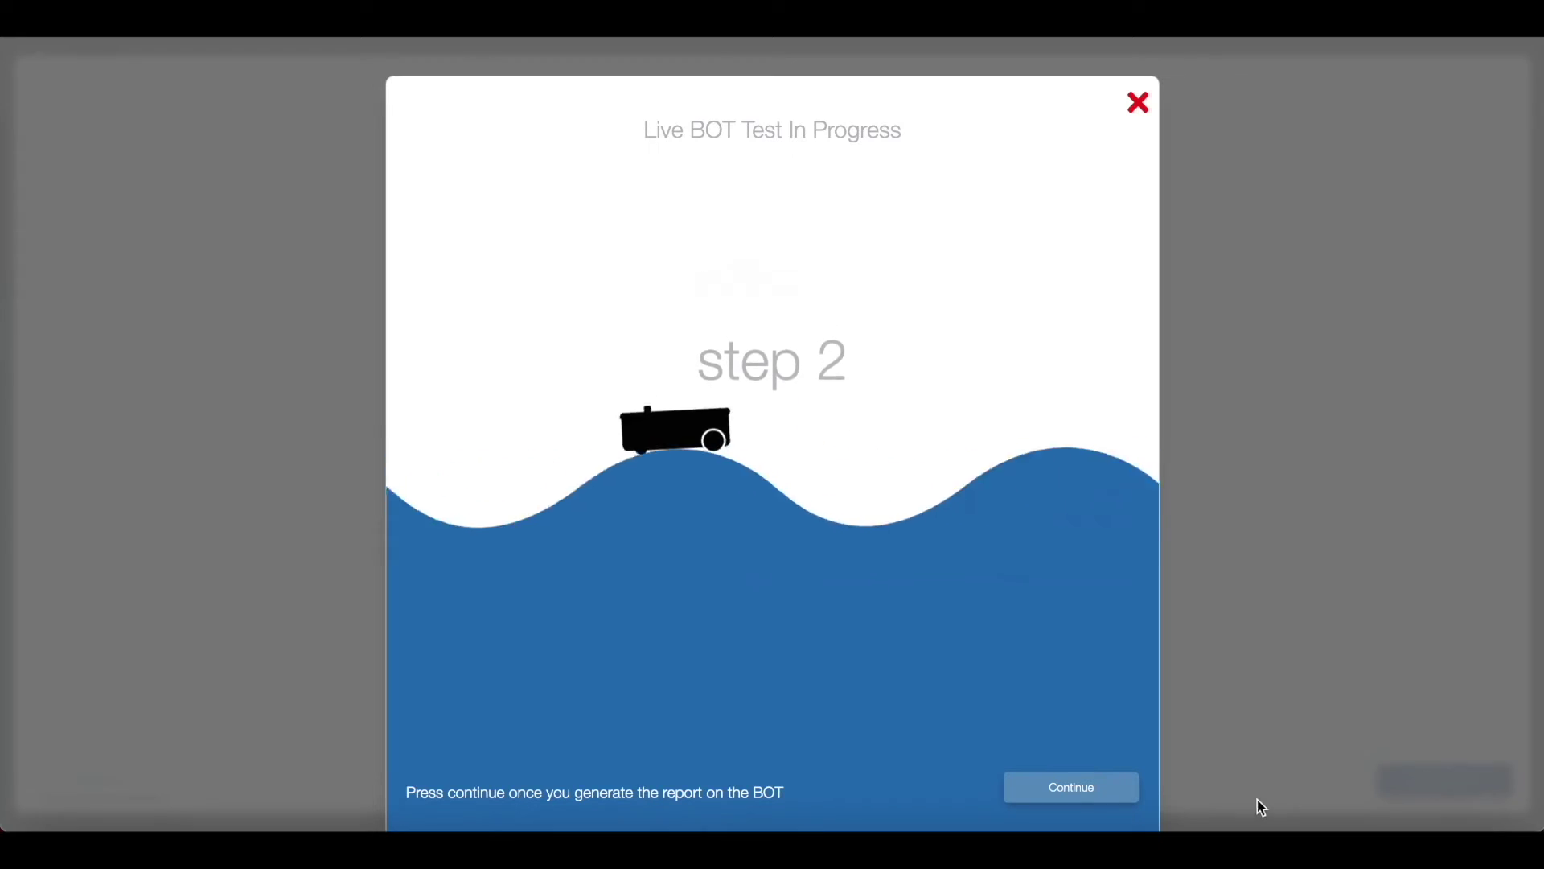
Step: Continue the location 001 BOT test until it completes and 09230009.pdf downloads
left_click(1109, 795)
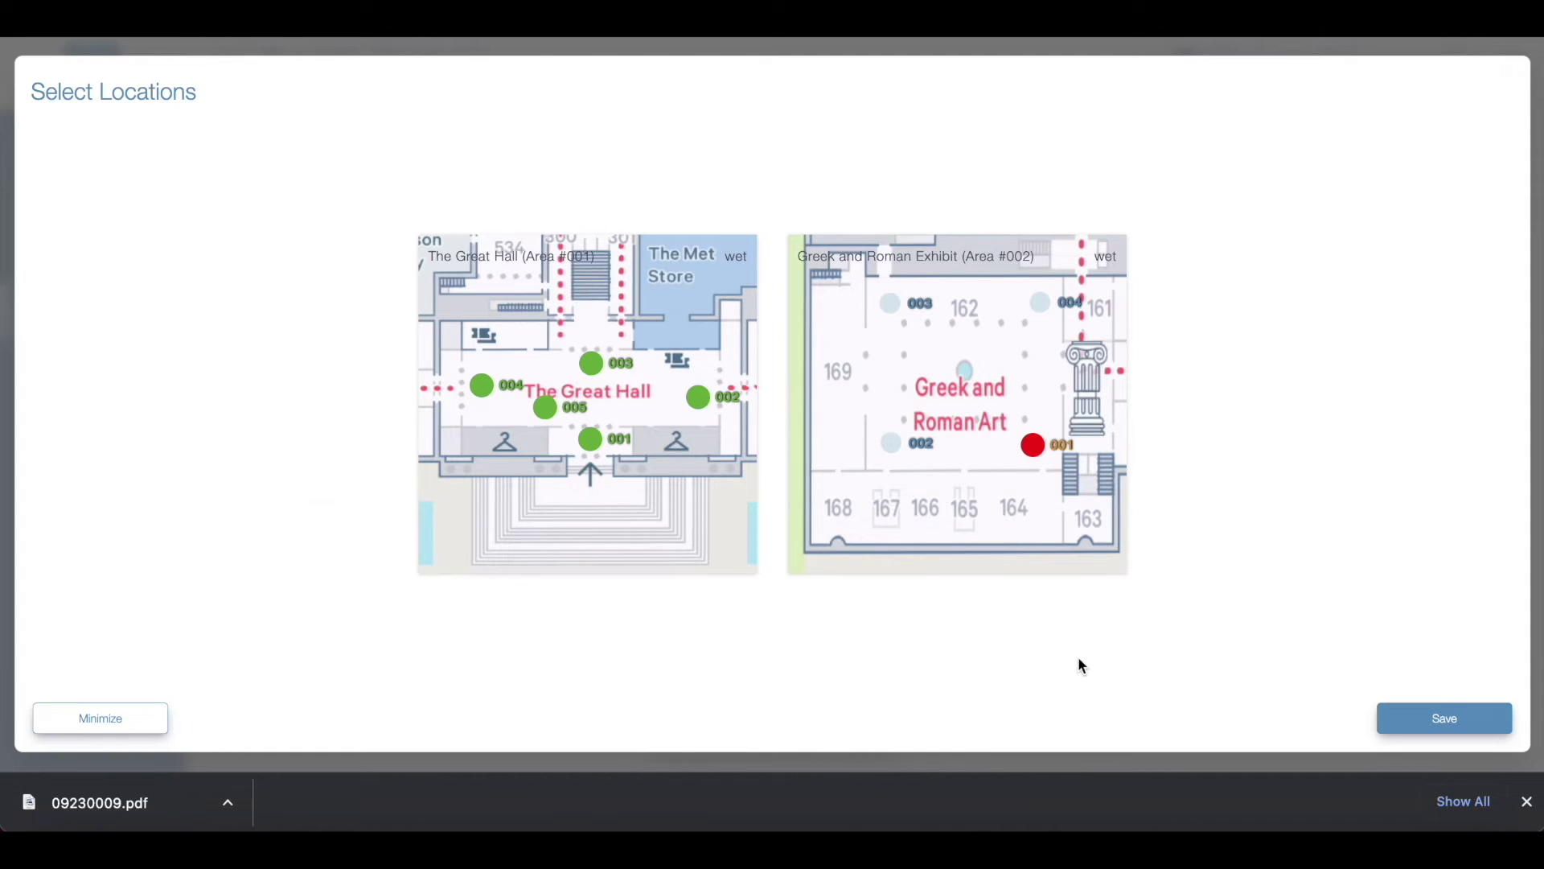
left_click(1034, 445)
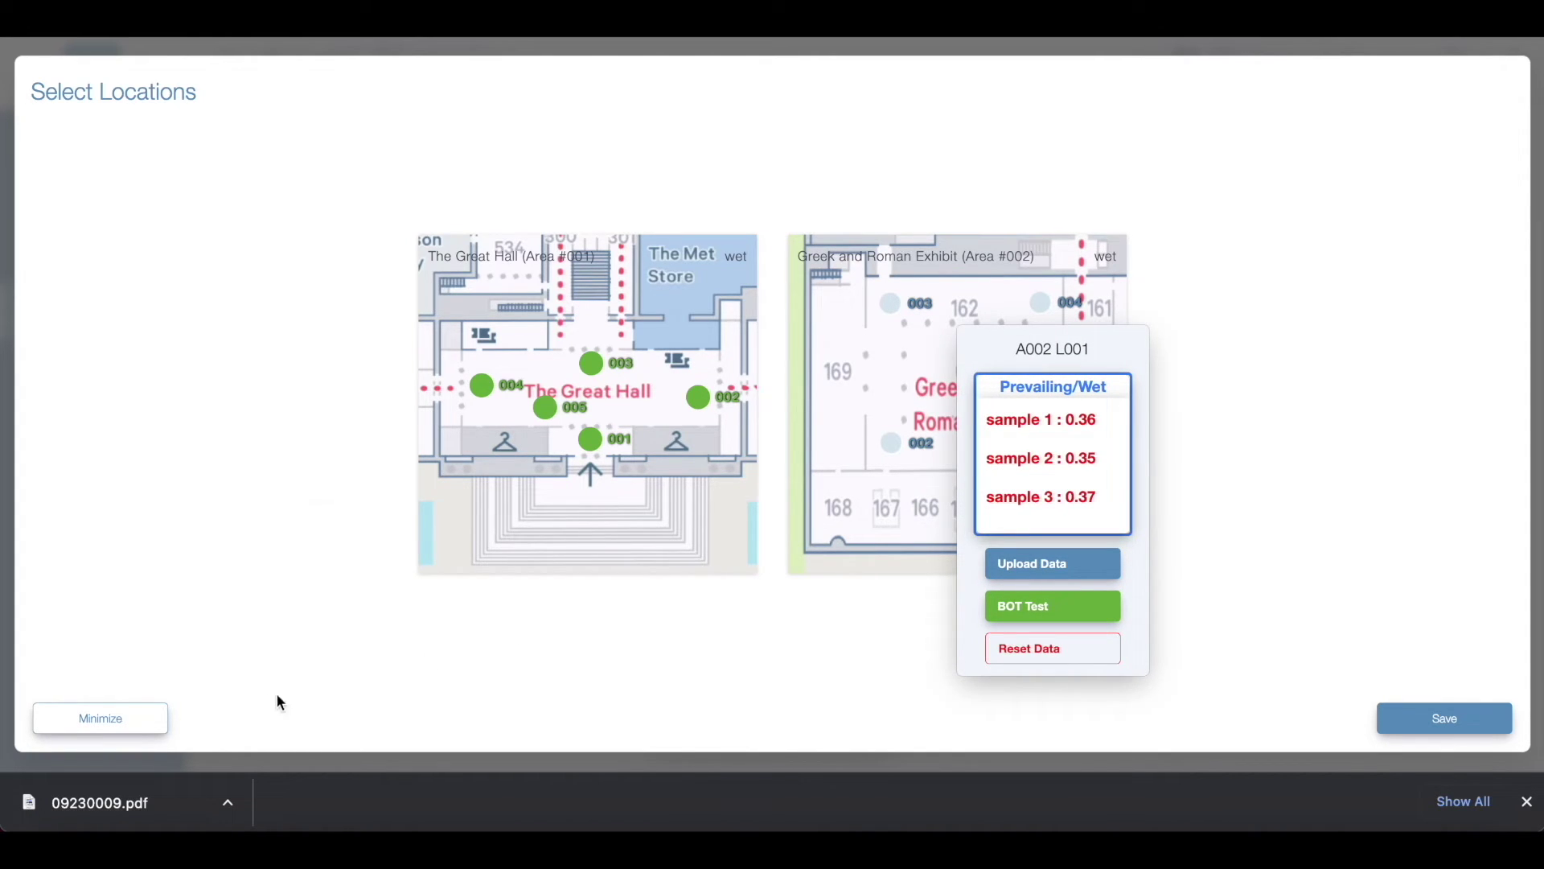
left_click(170, 800)
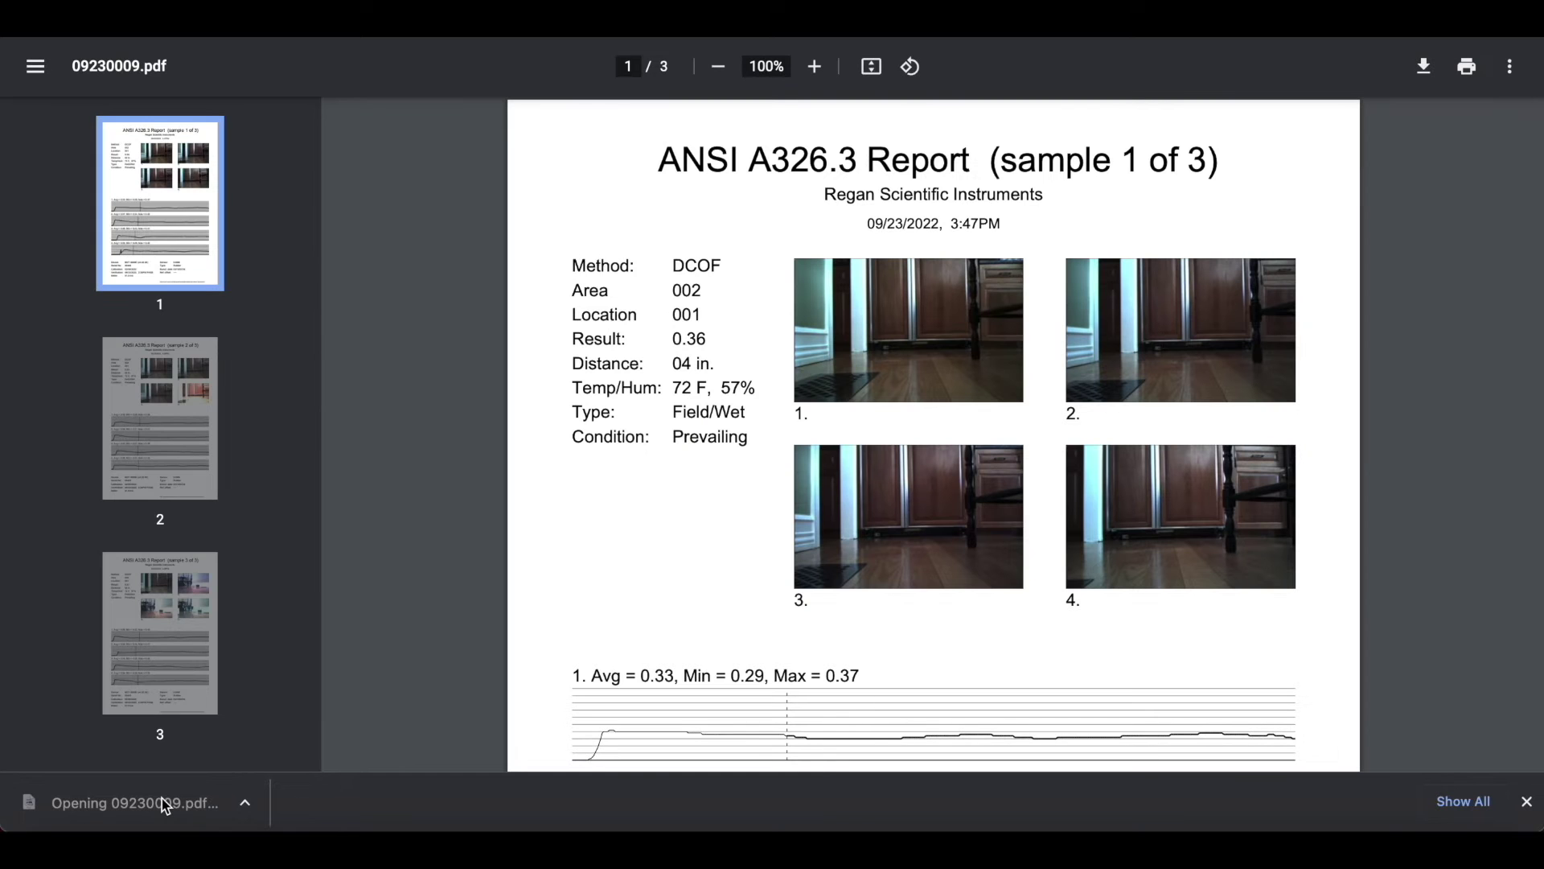
left_click(171, 478)
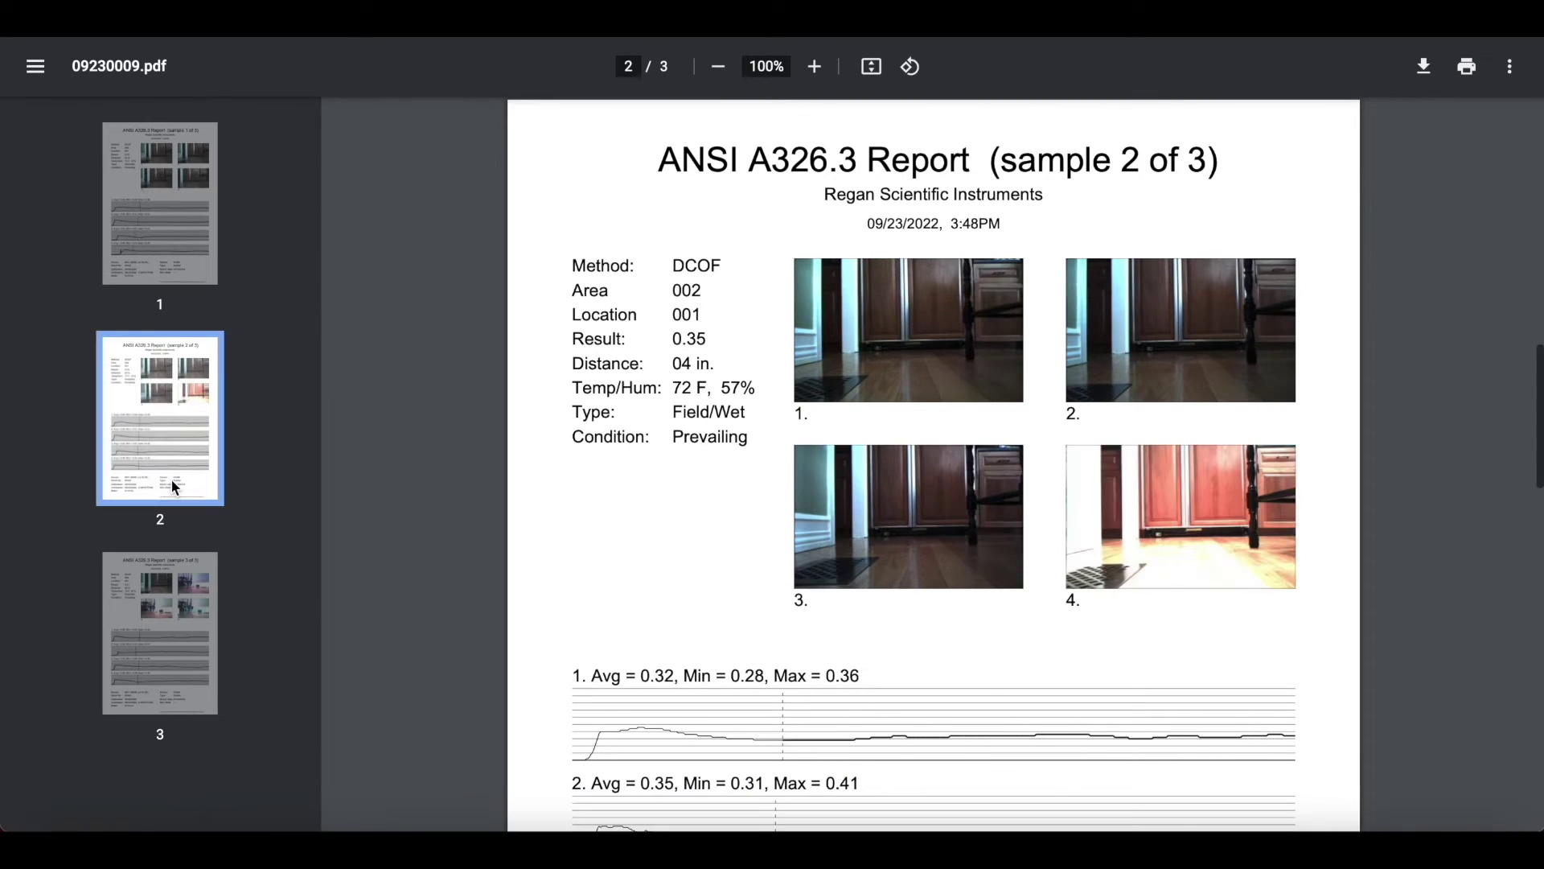
left_click(175, 601)
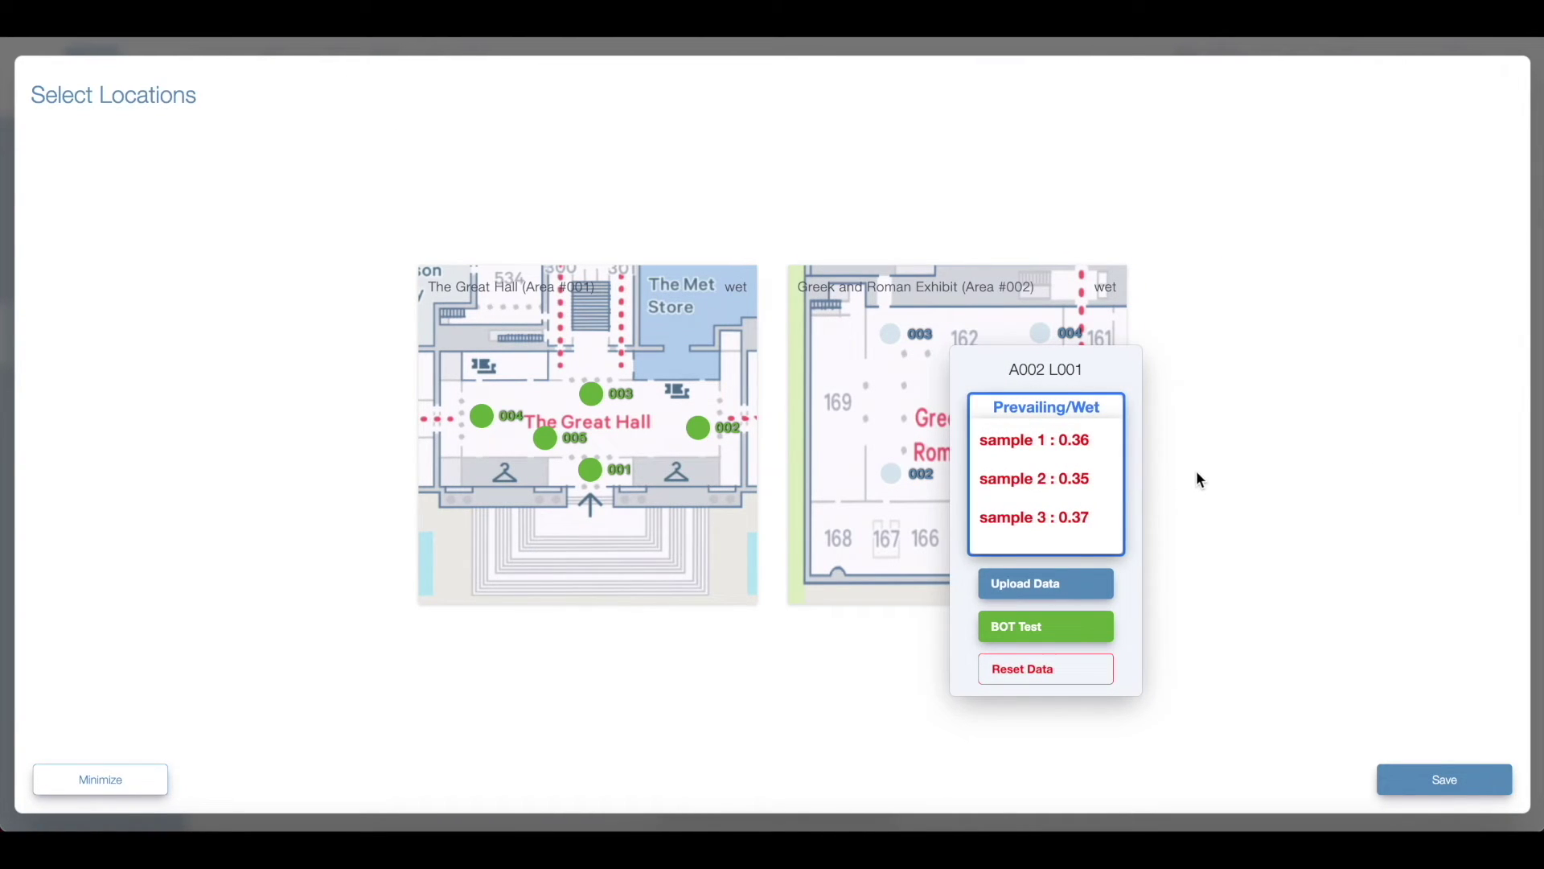
left_click(1200, 480)
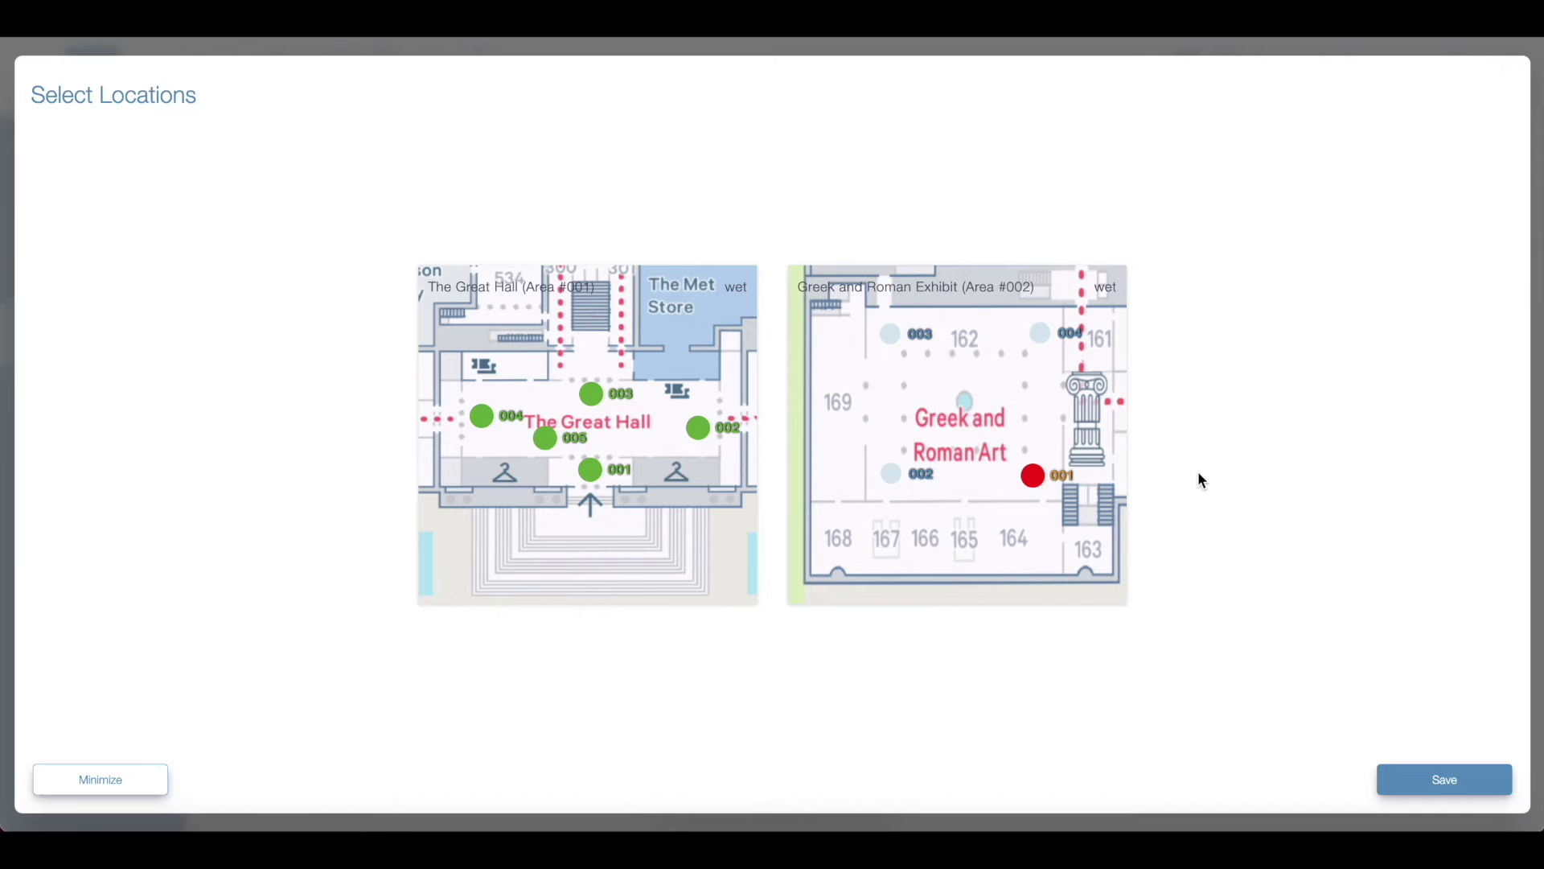
left_click(1443, 780)
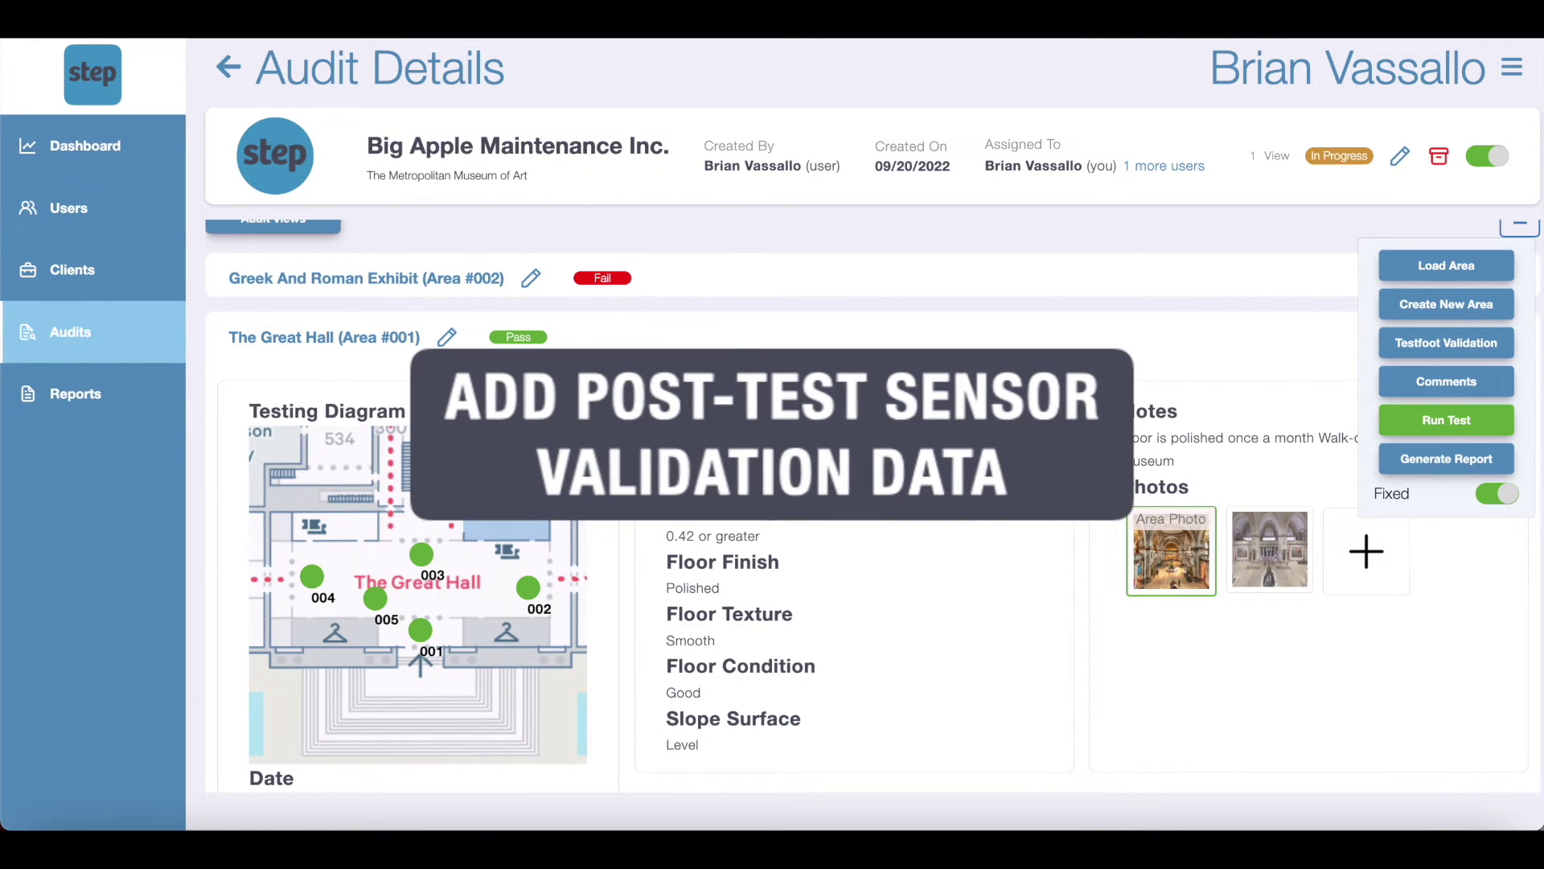
Step: Request the audit report from the Audit Details page
scroll(873, 503, "up", 1)
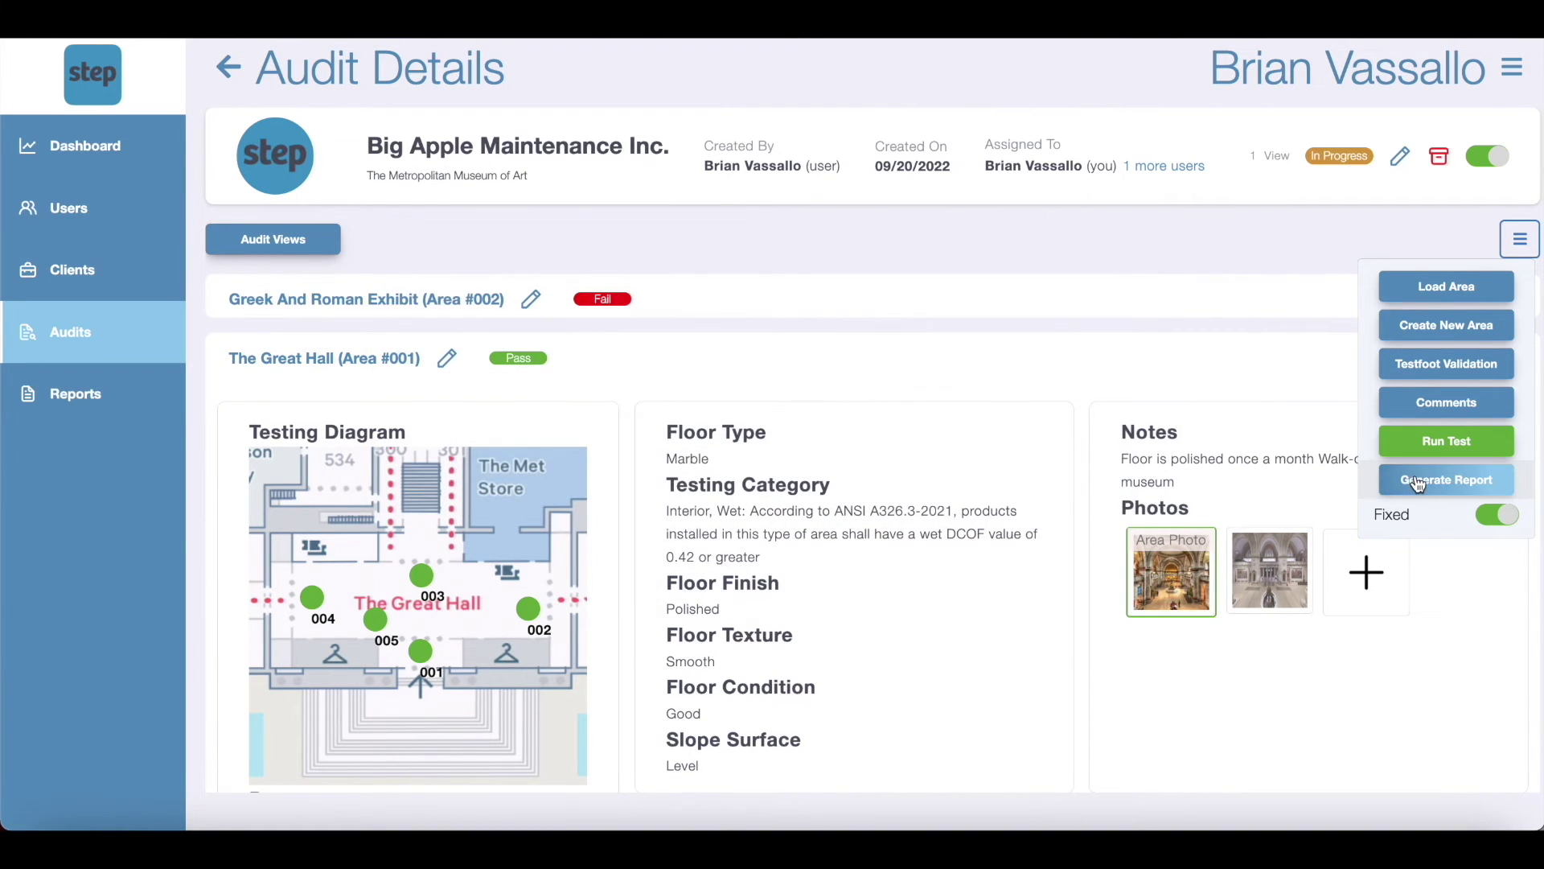
left_click(1420, 481)
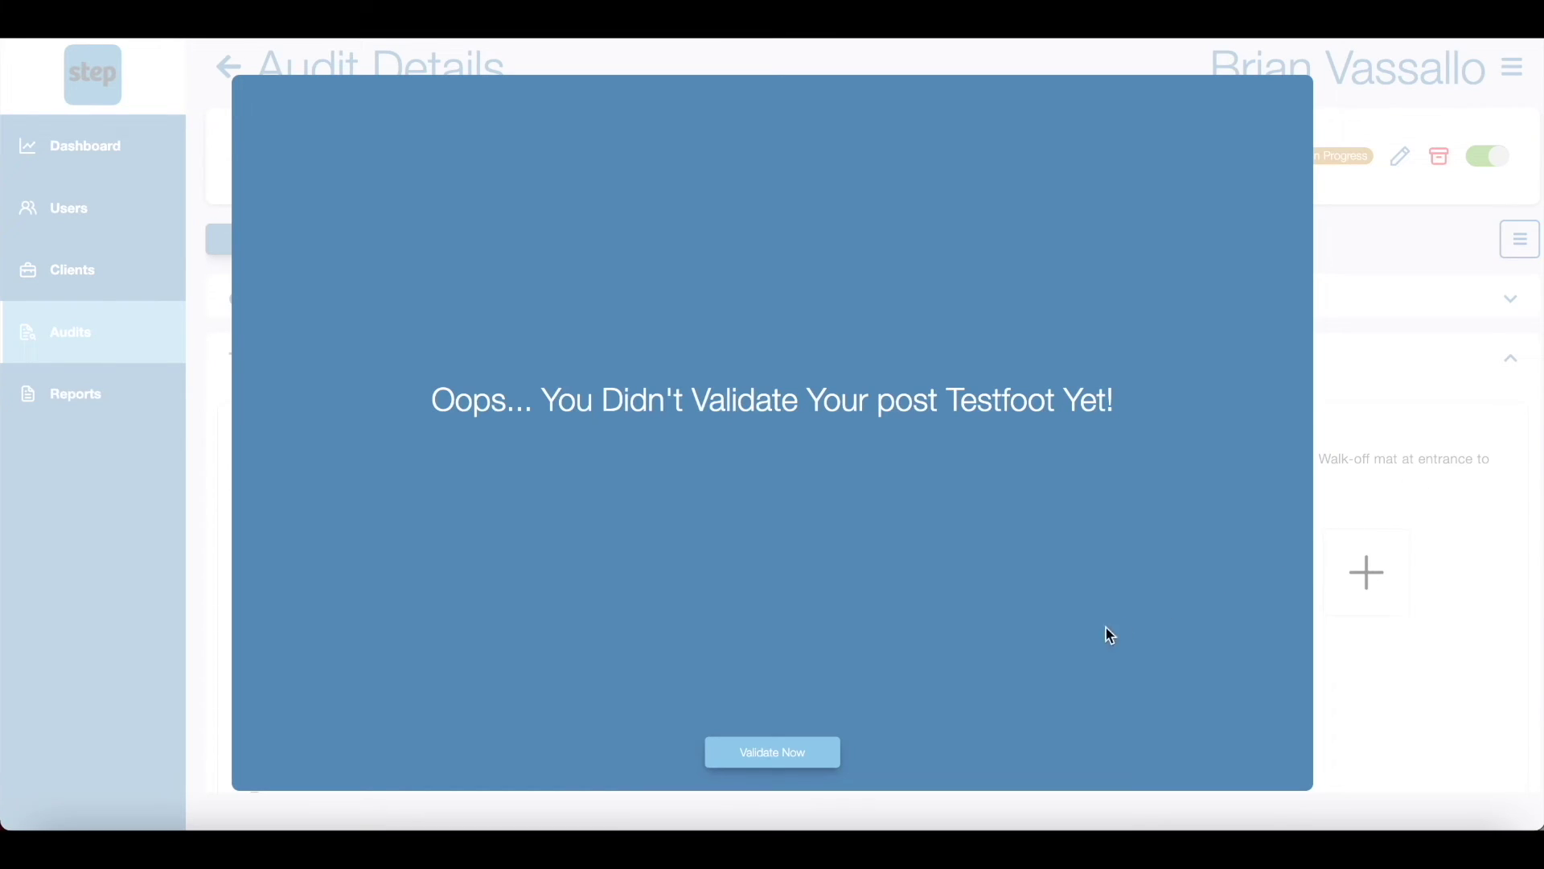
Step: Enter 0.39 for both wet-condition runs in the post-test sensor validation and save
left_click(819, 750)
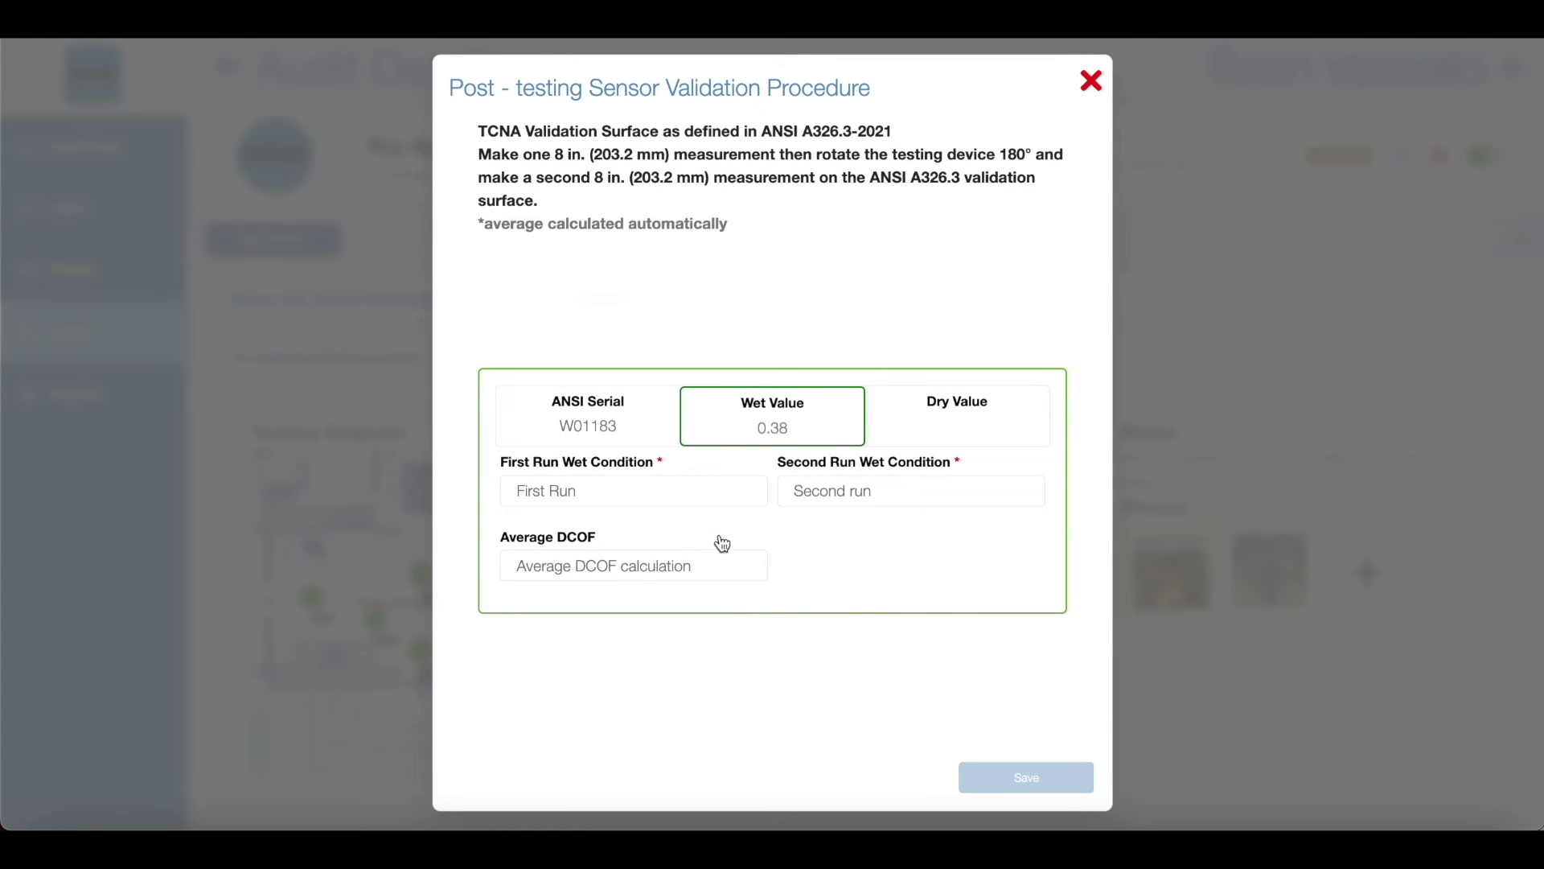
left_click(701, 494)
type("0.39")
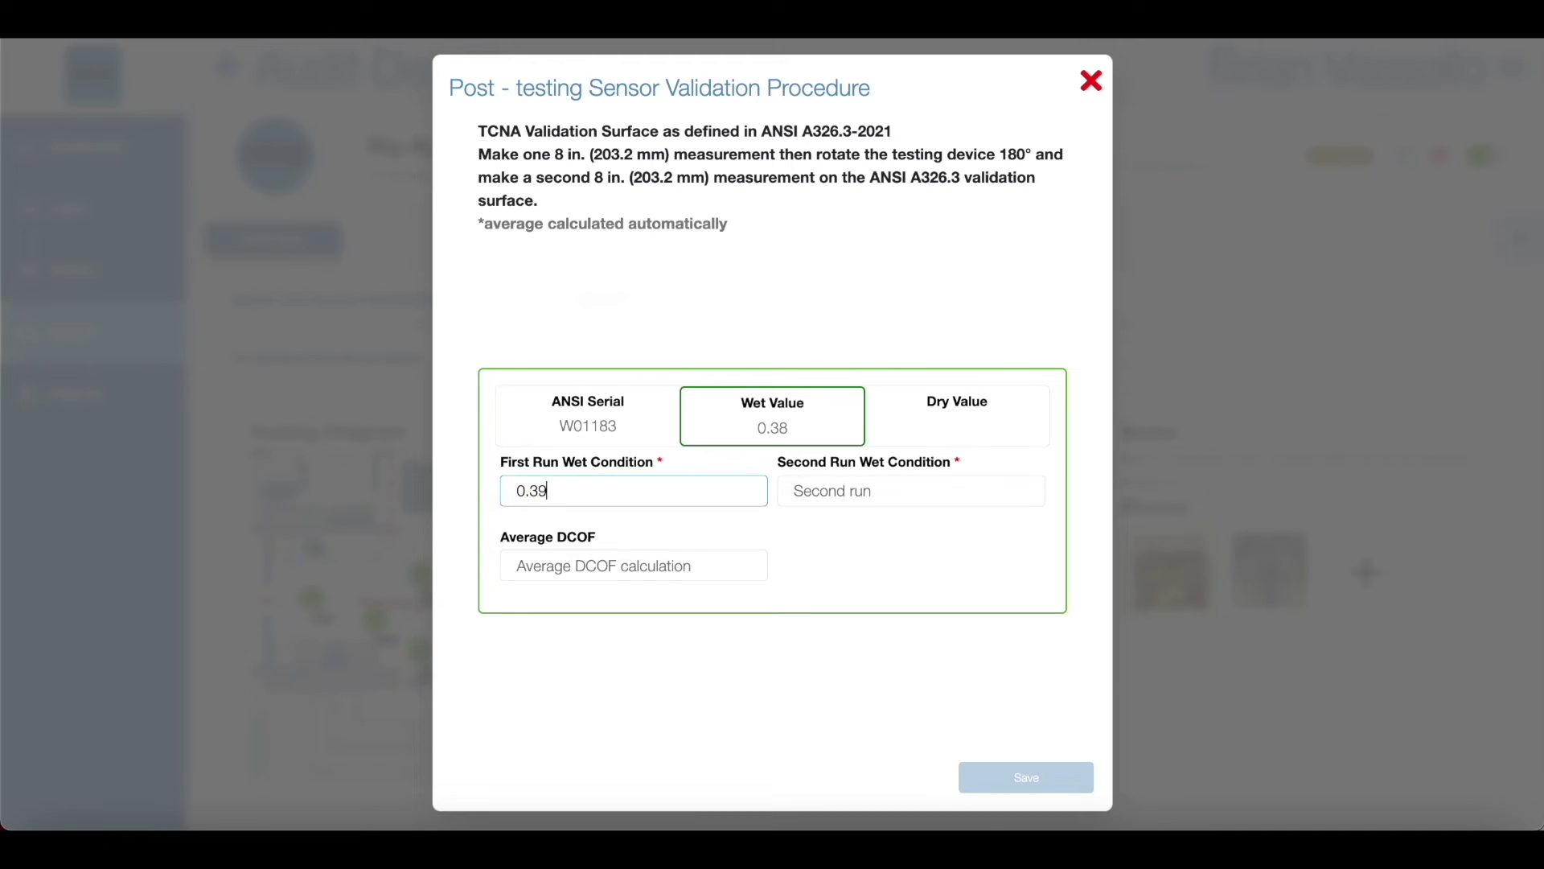
left_click(911, 491)
type("0.39")
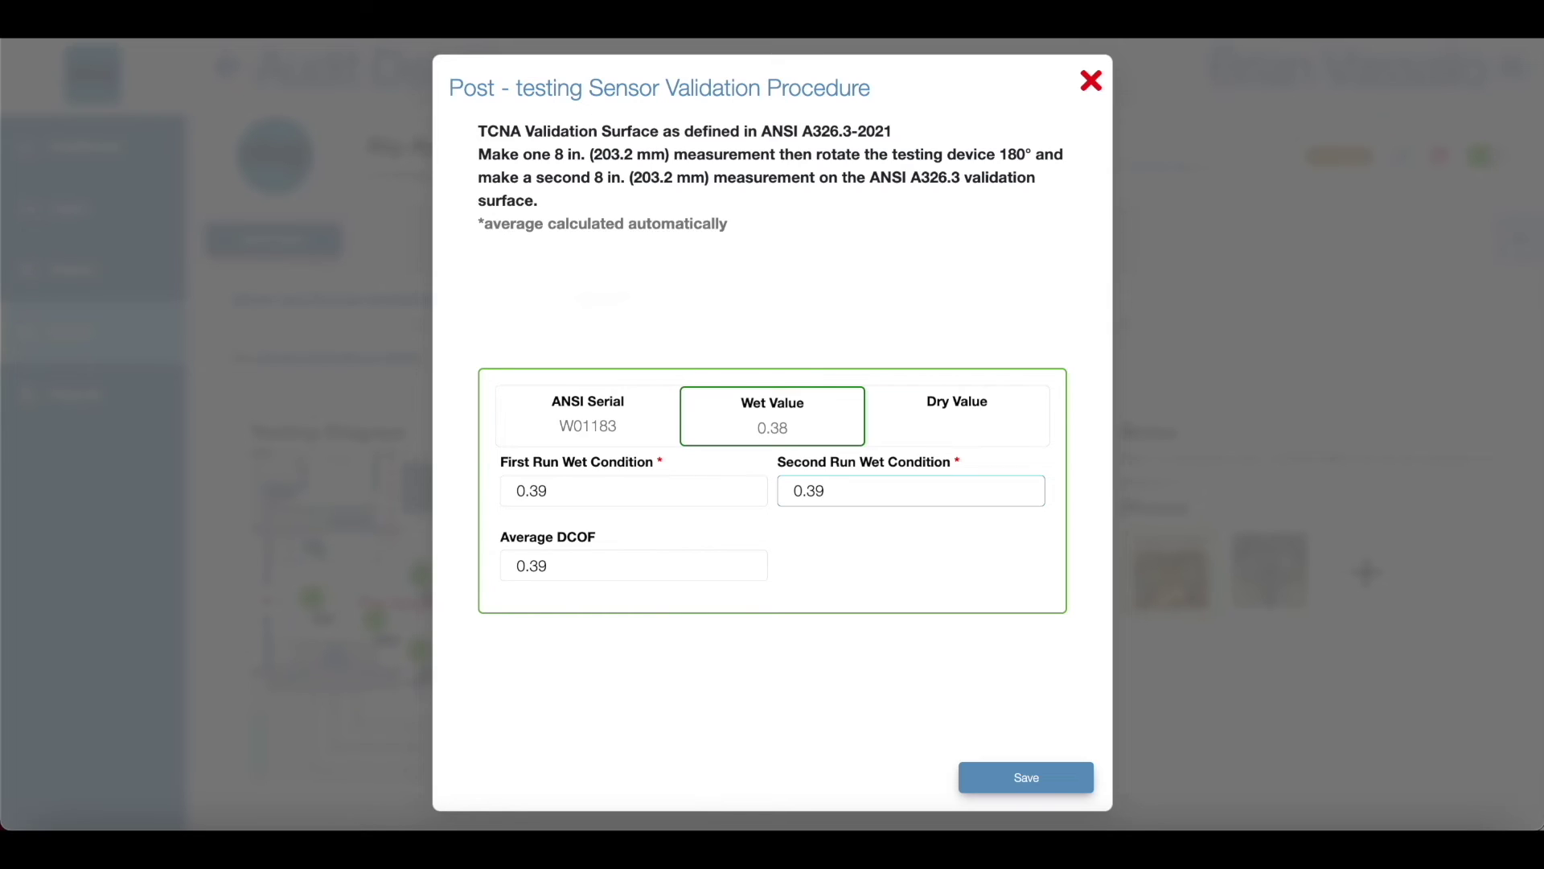
left_click(1001, 775)
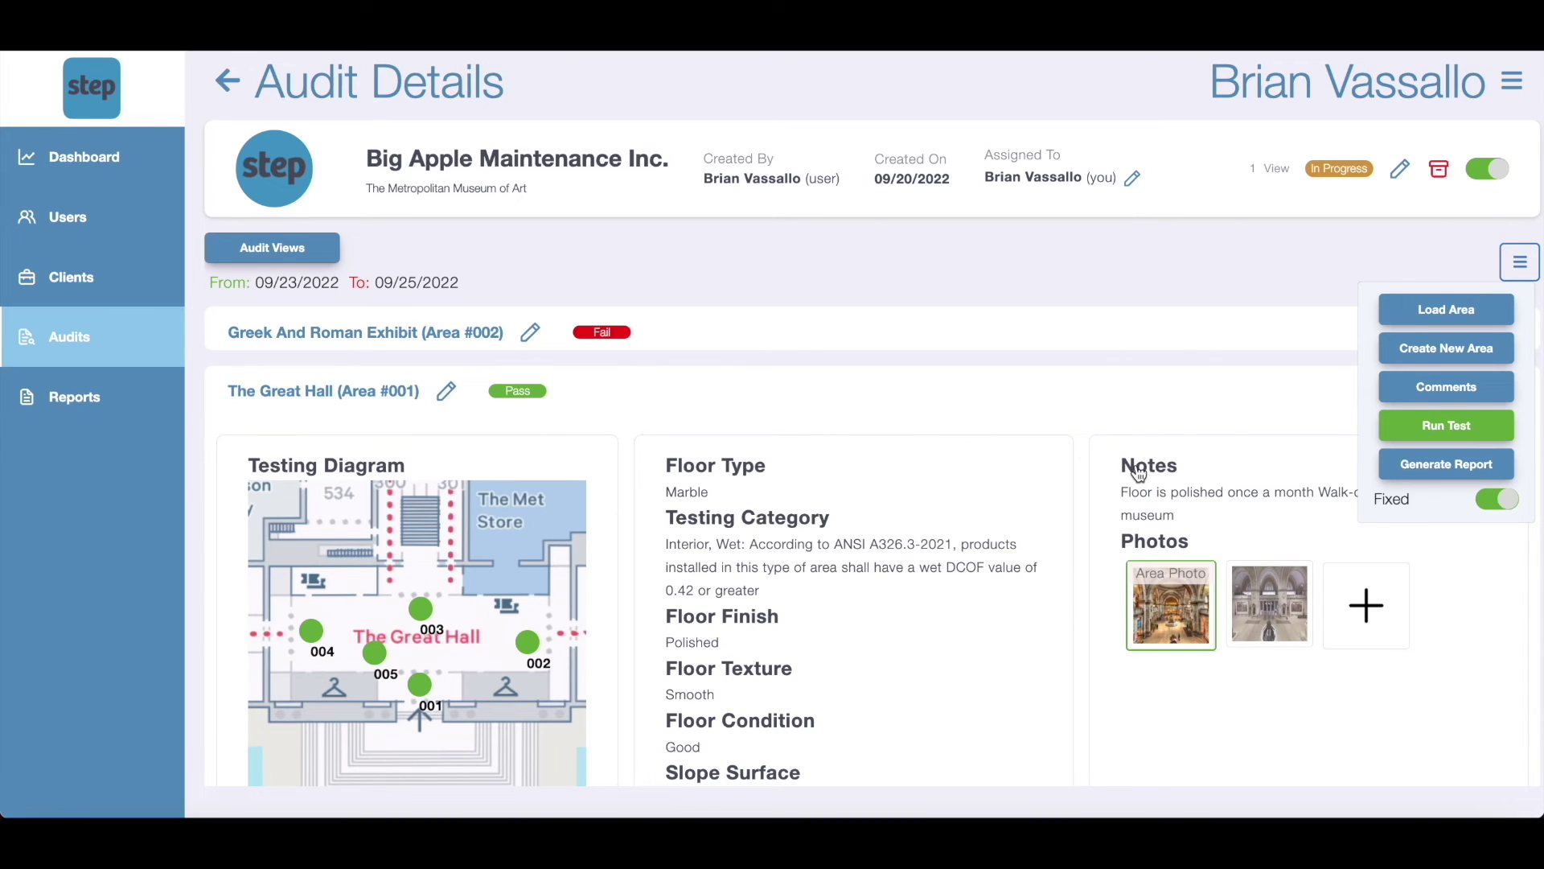
Step: Confirm the report addressee and add a second auditor from the auditor list
left_click(1447, 465)
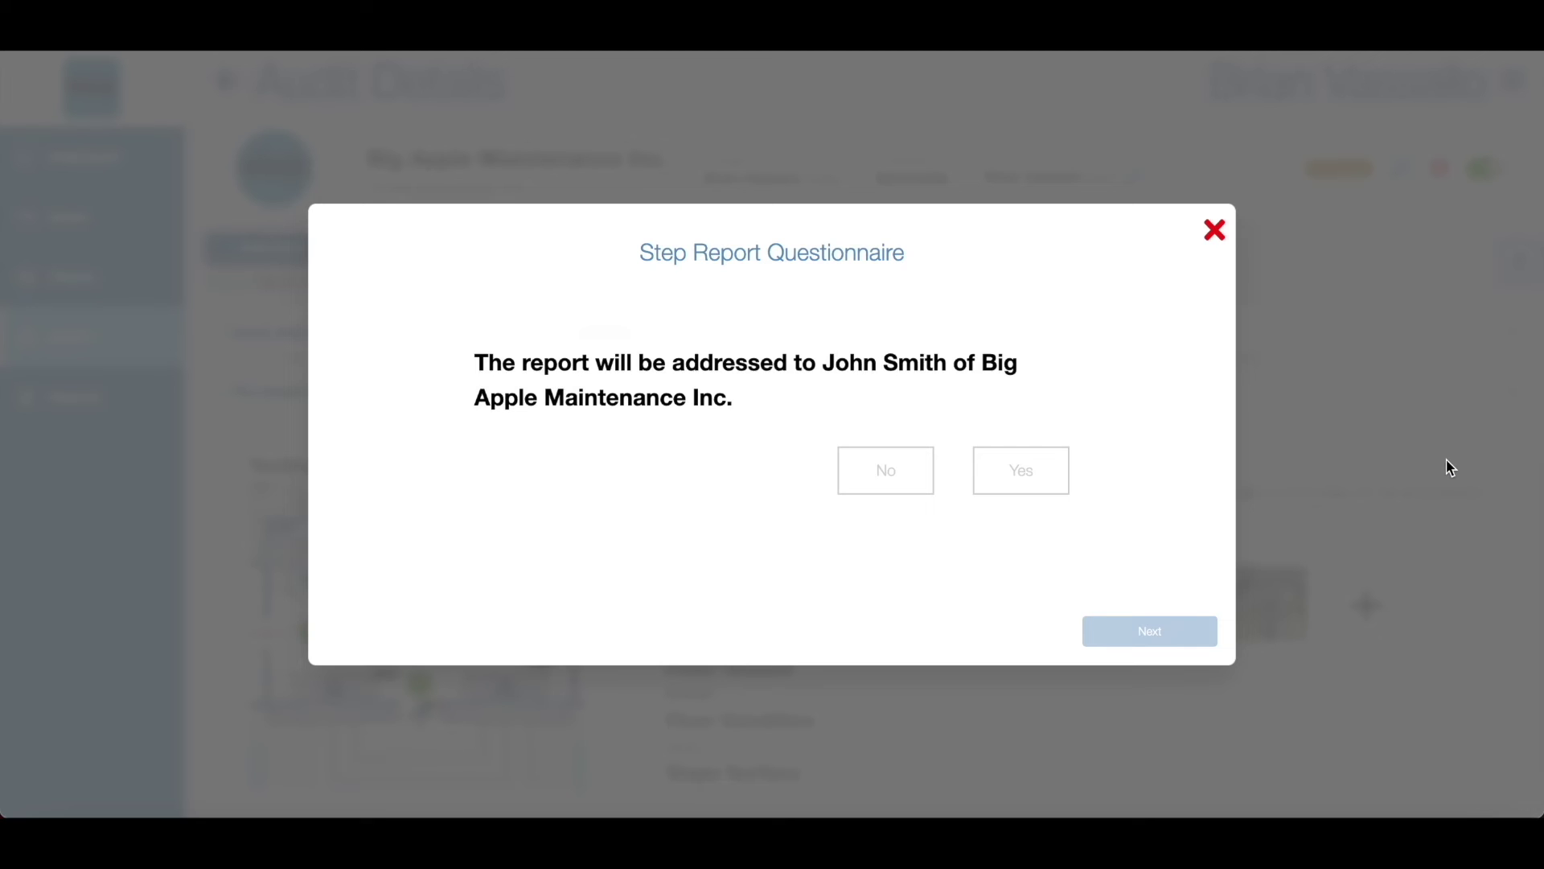
left_click(1038, 489)
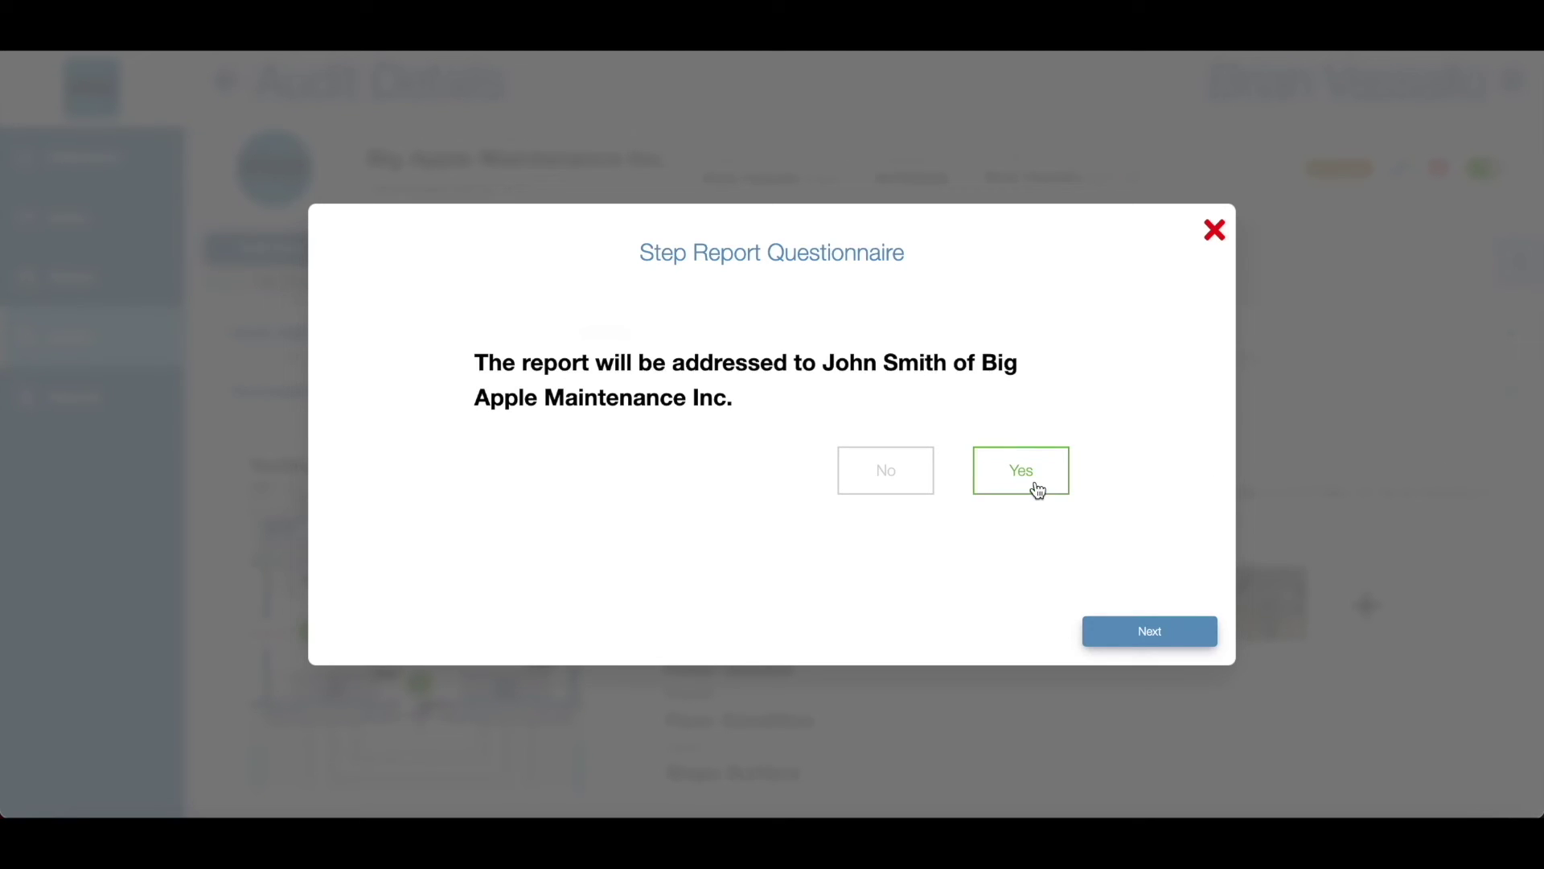
left_click(1099, 624)
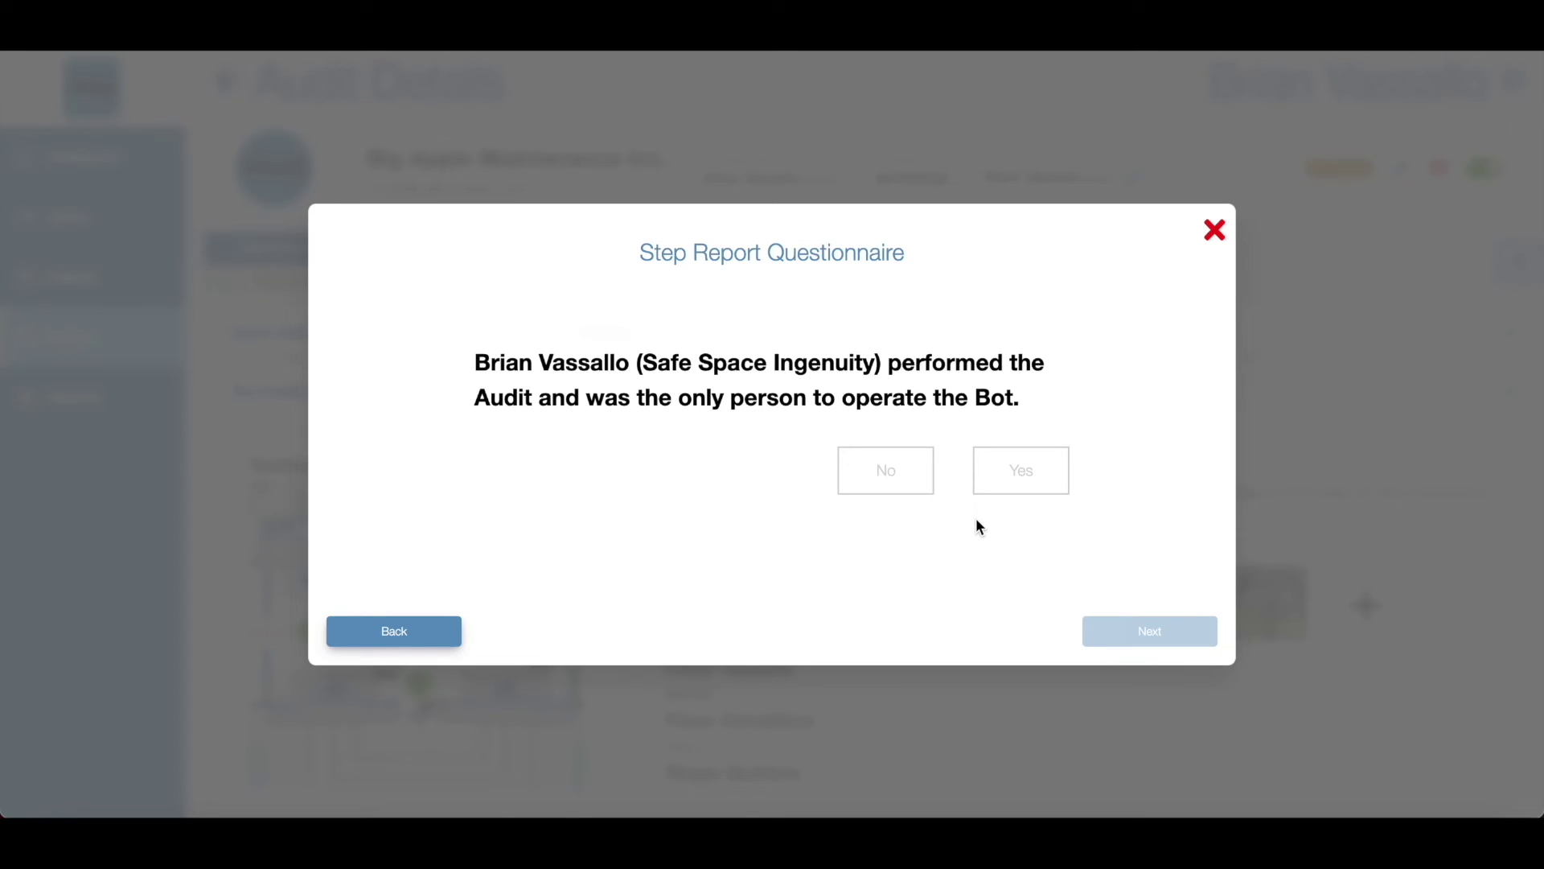
left_click(922, 485)
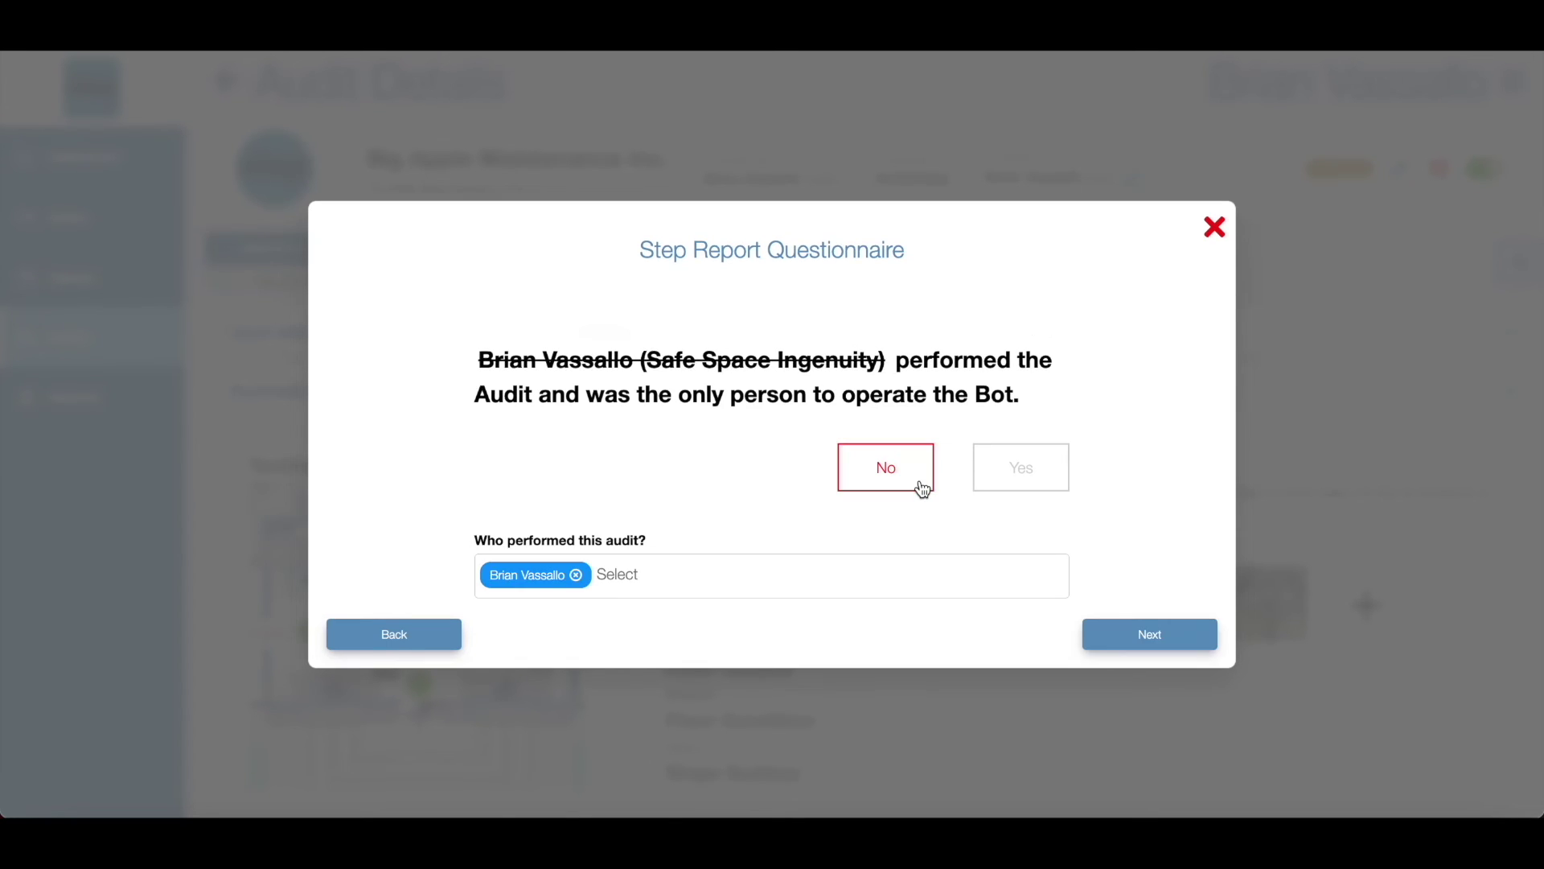
left_click(752, 580)
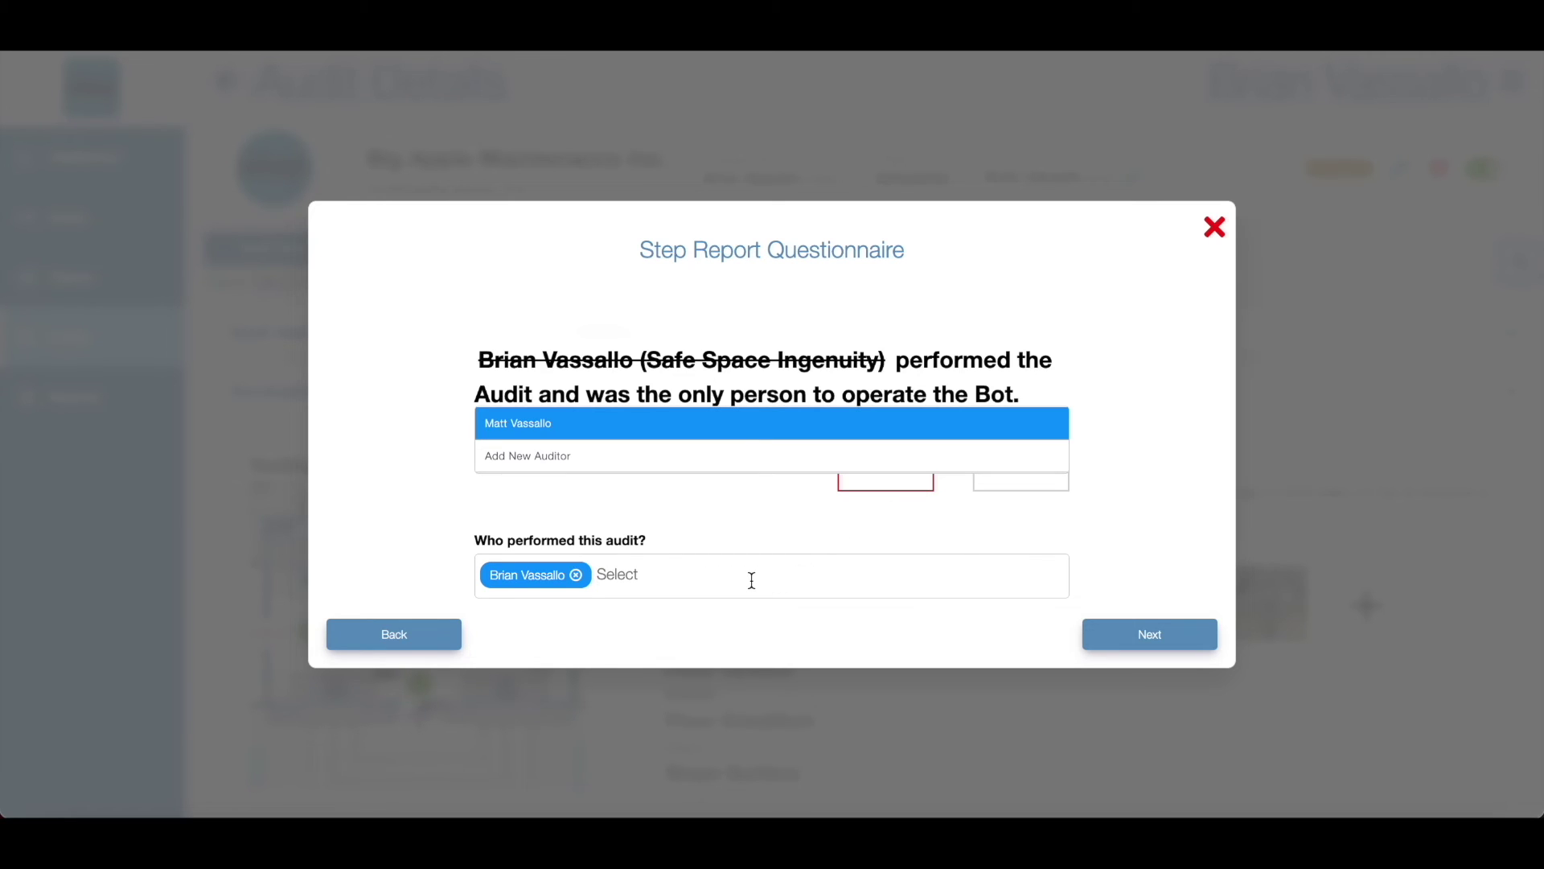
left_click(692, 430)
left_click(1106, 632)
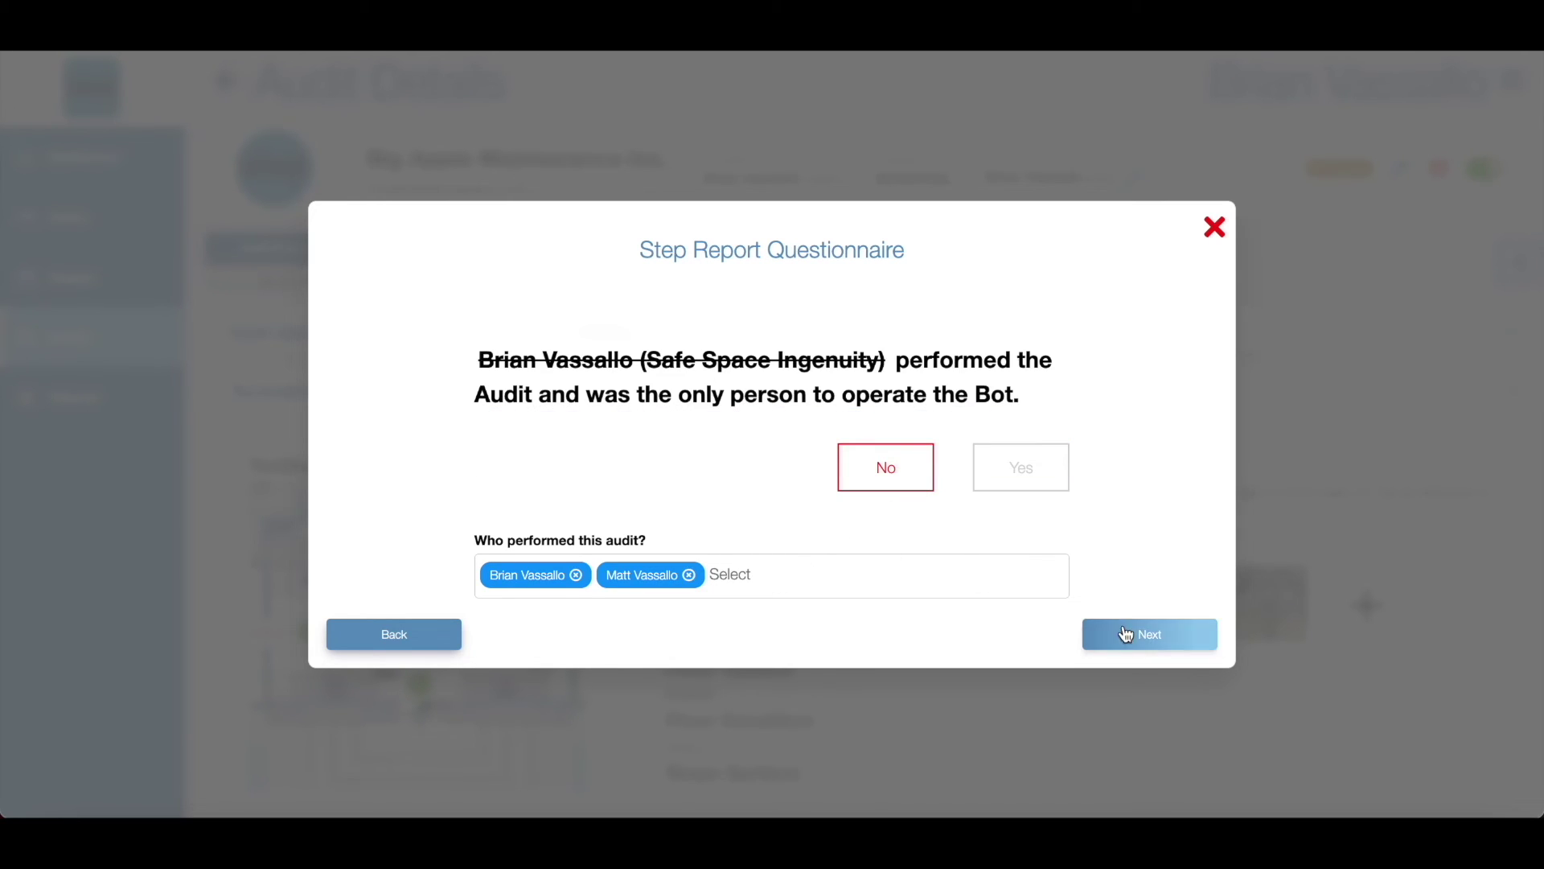
Step: Confirm onsite BOT verification, SLS wet solution, discussed procedures, product use categories and validation surface
left_click(1020, 439)
left_click(1144, 632)
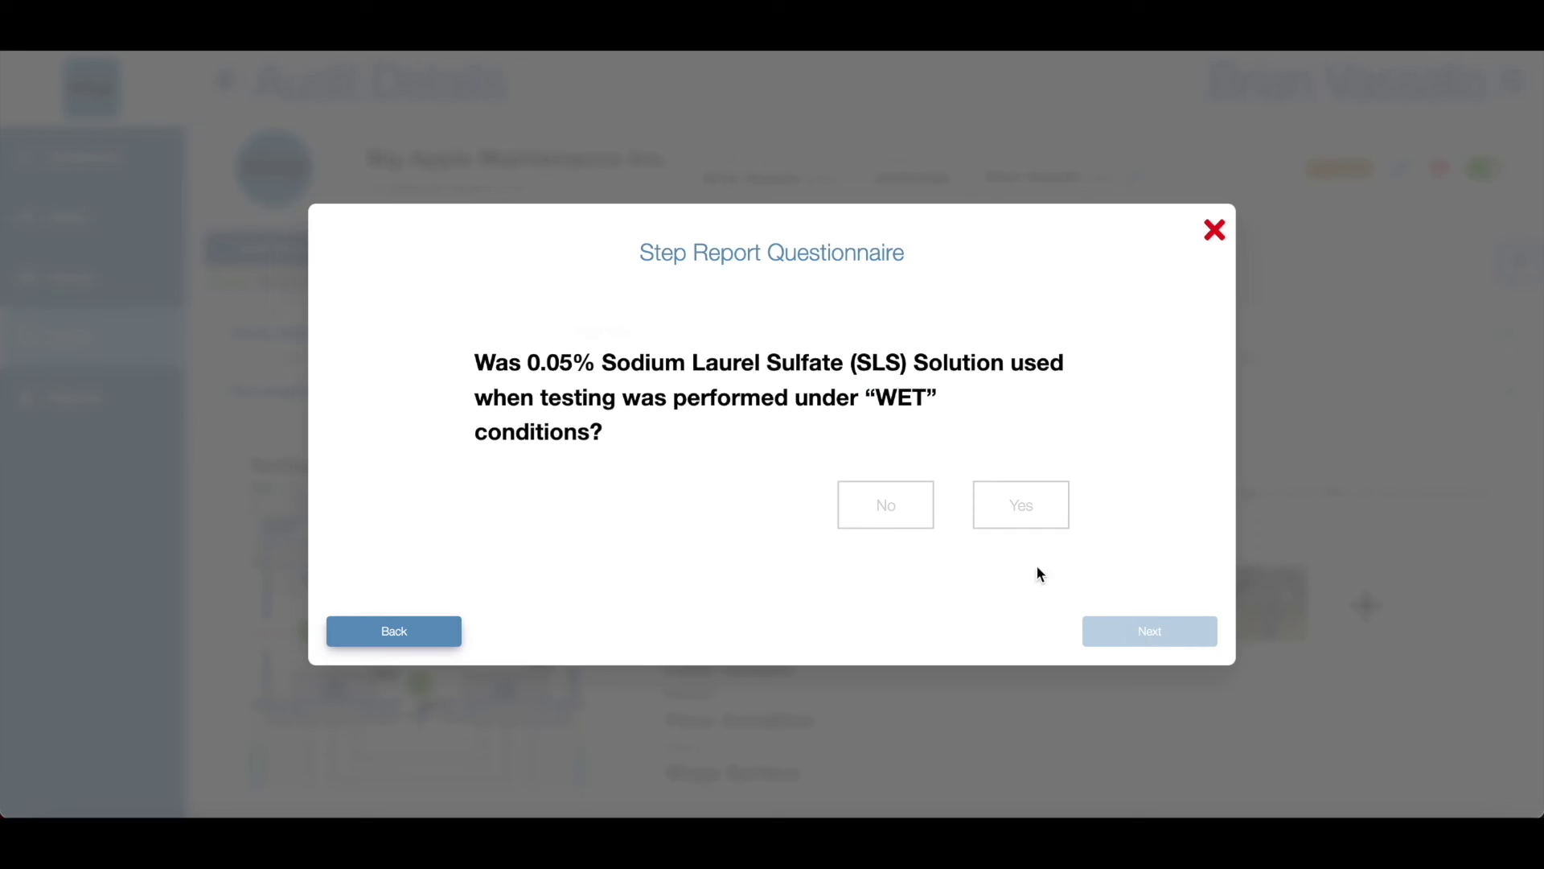
left_click(989, 509)
left_click(1129, 631)
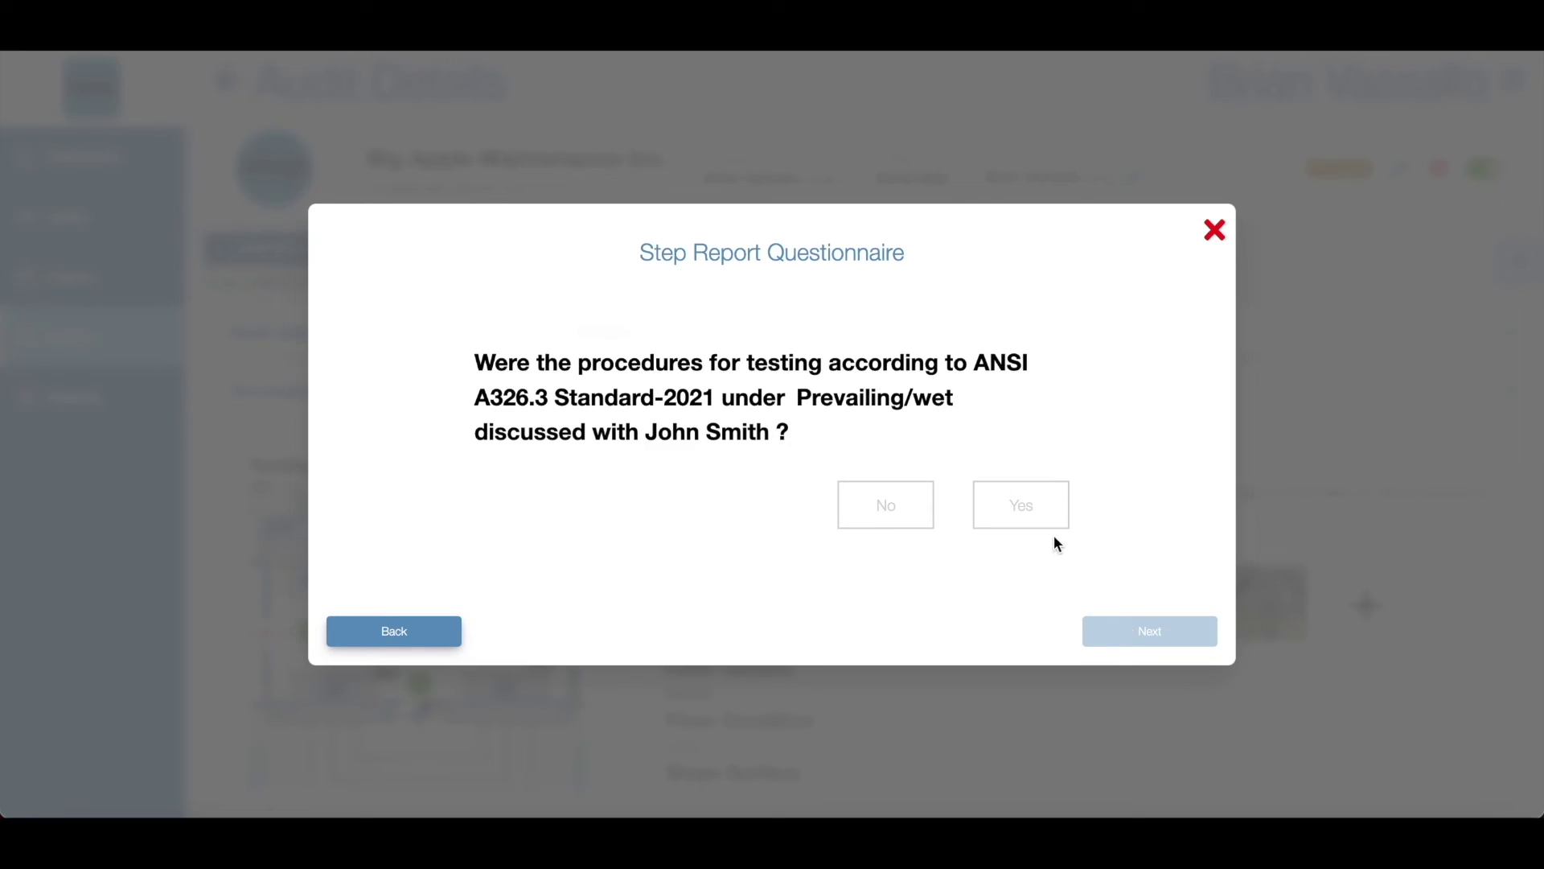
left_click(1020, 505)
left_click(1126, 629)
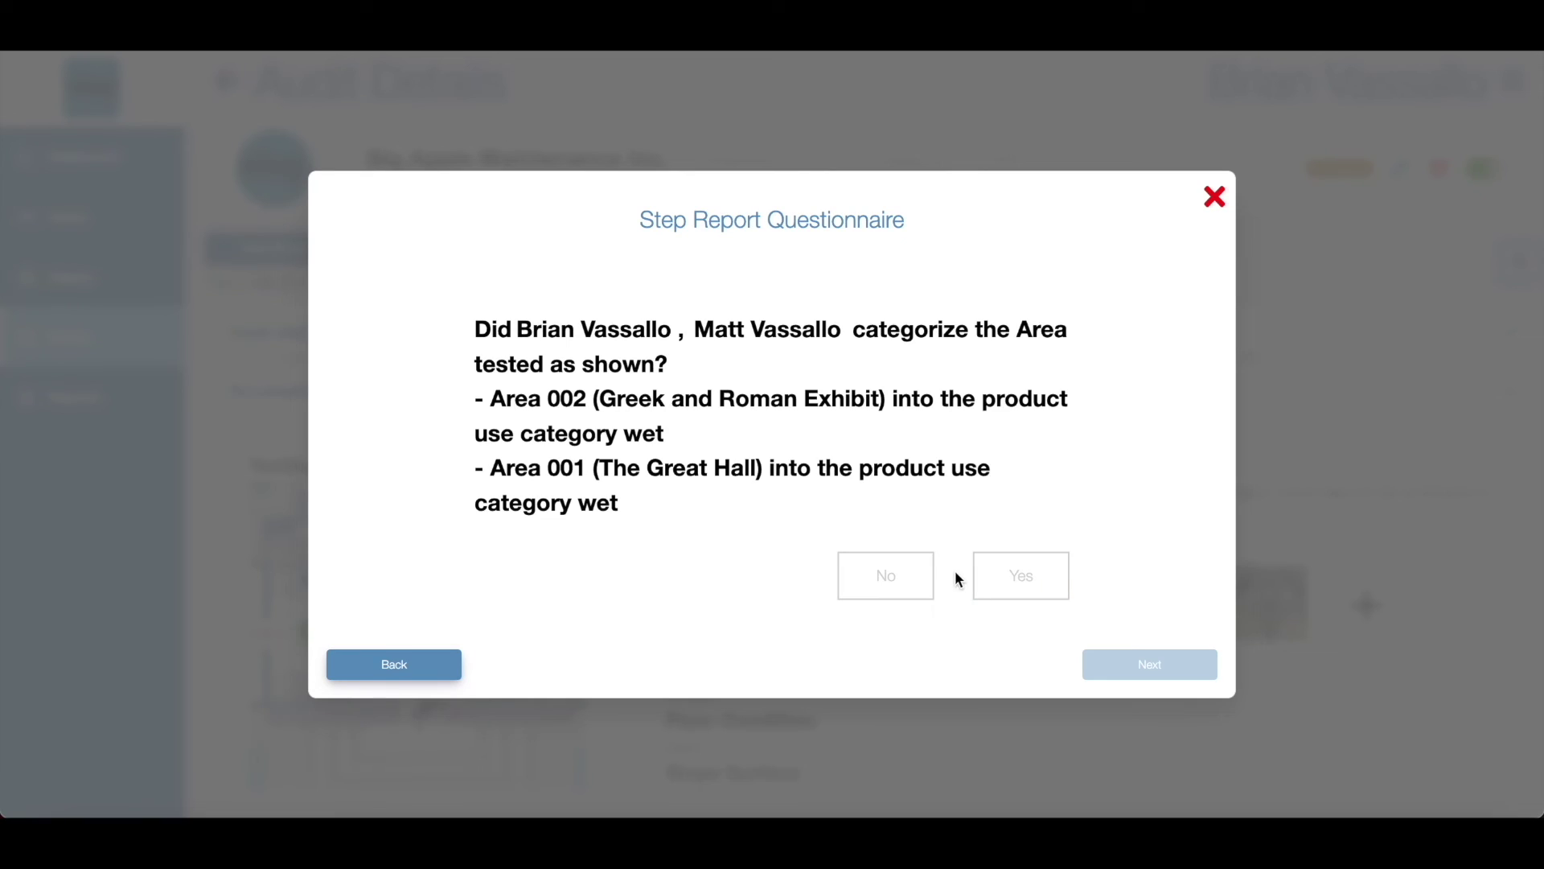
left_click(1006, 578)
left_click(1125, 663)
left_click(1039, 520)
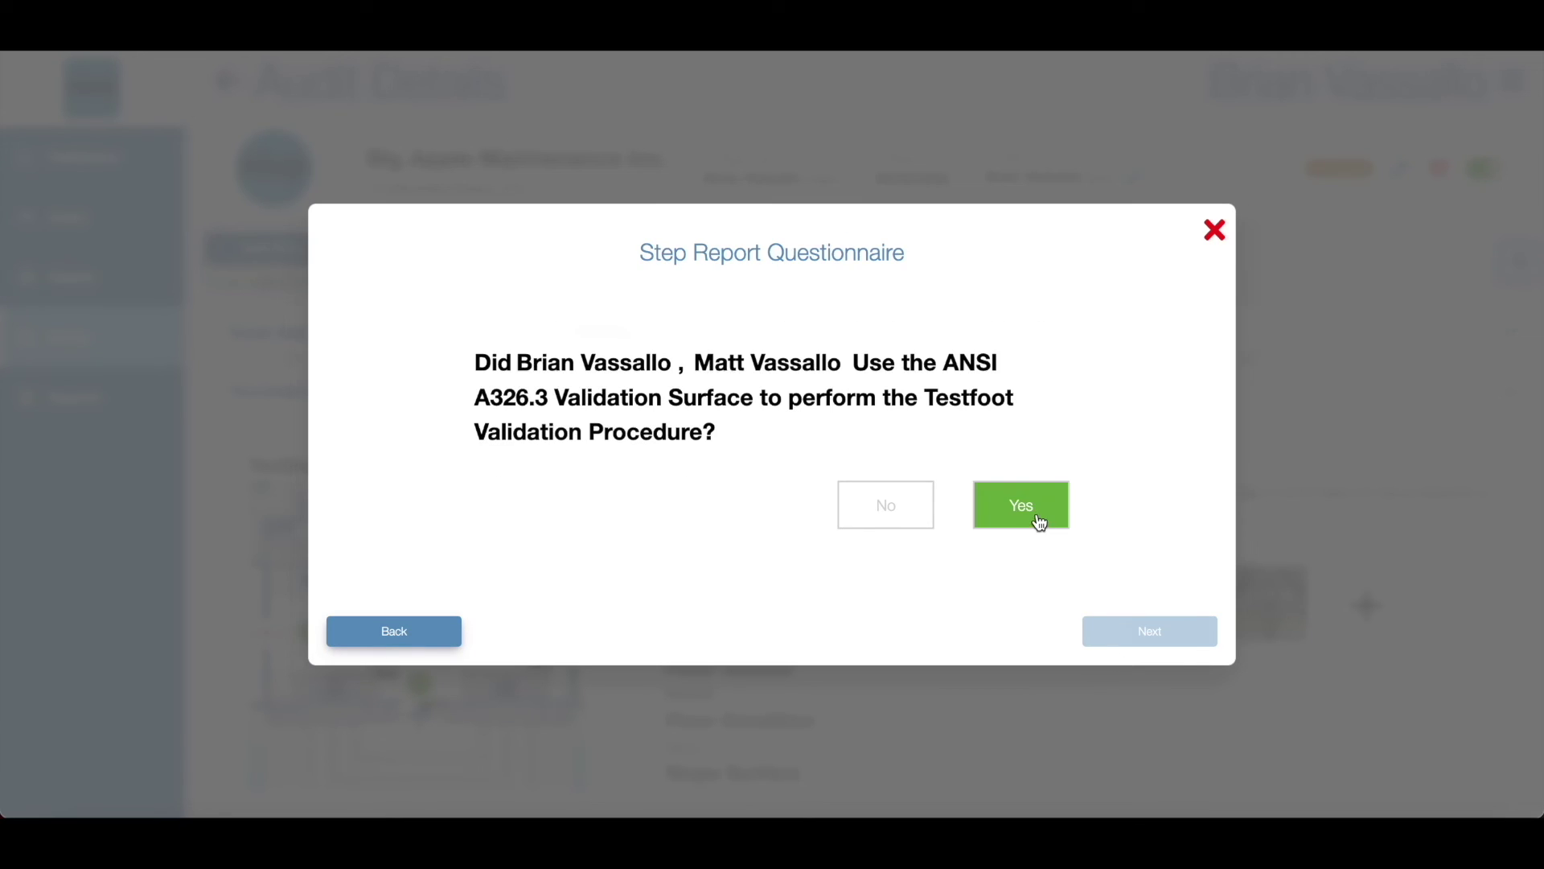
left_click(1100, 631)
Step: Acknowledge the locations without new data and begin typing the reason ('I forgg')
left_click(1015, 571)
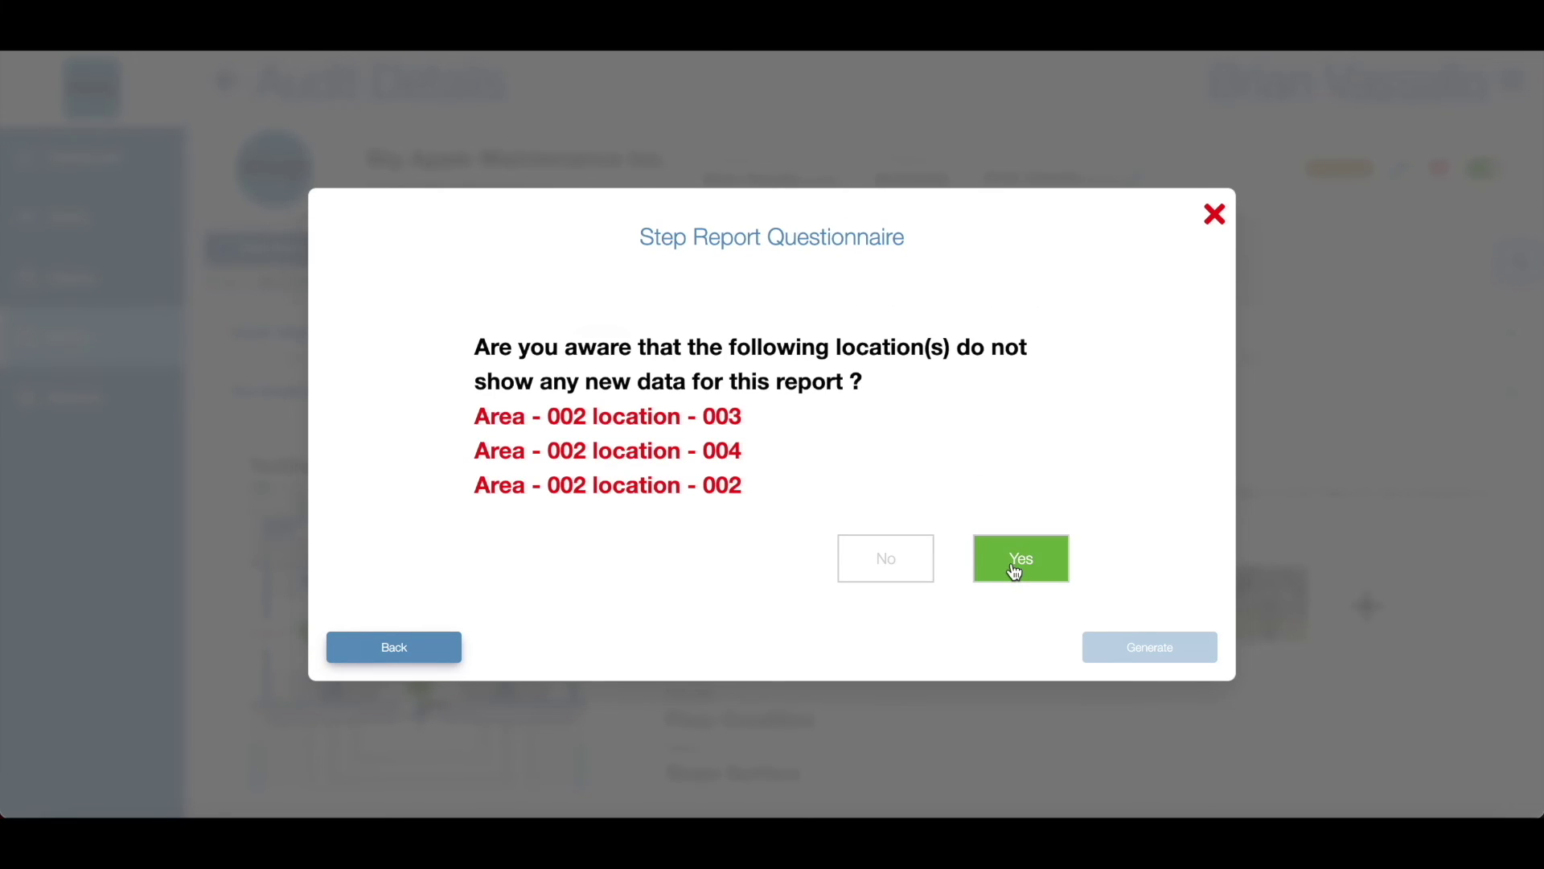
left_click(919, 588)
type("I forgg")
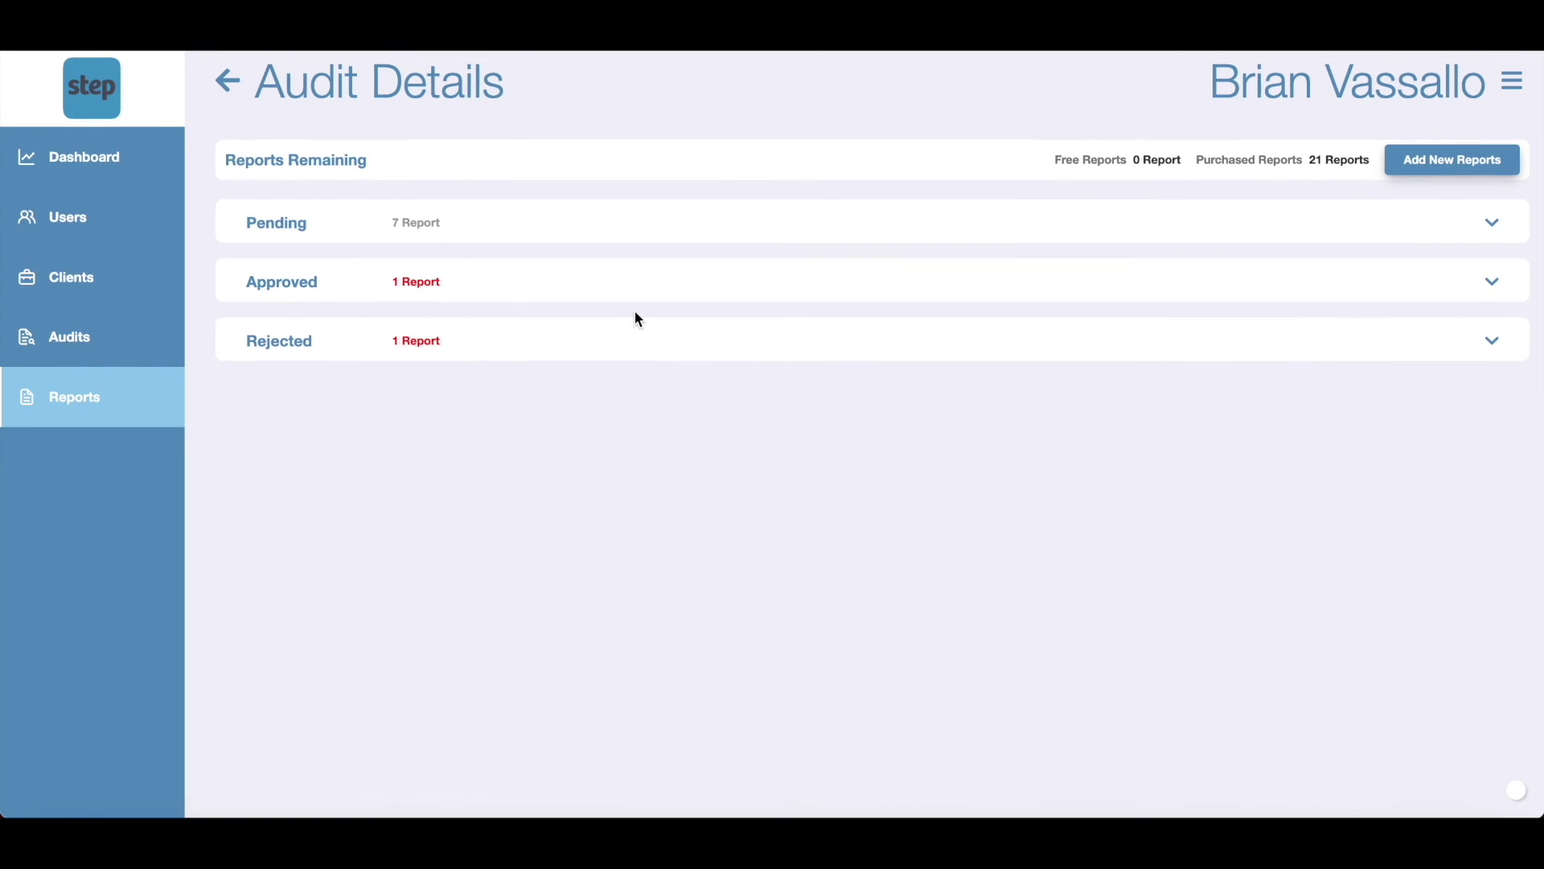
Step: Download the approved Metropolitan Museum of Art report as report (23).html
left_click(576, 292)
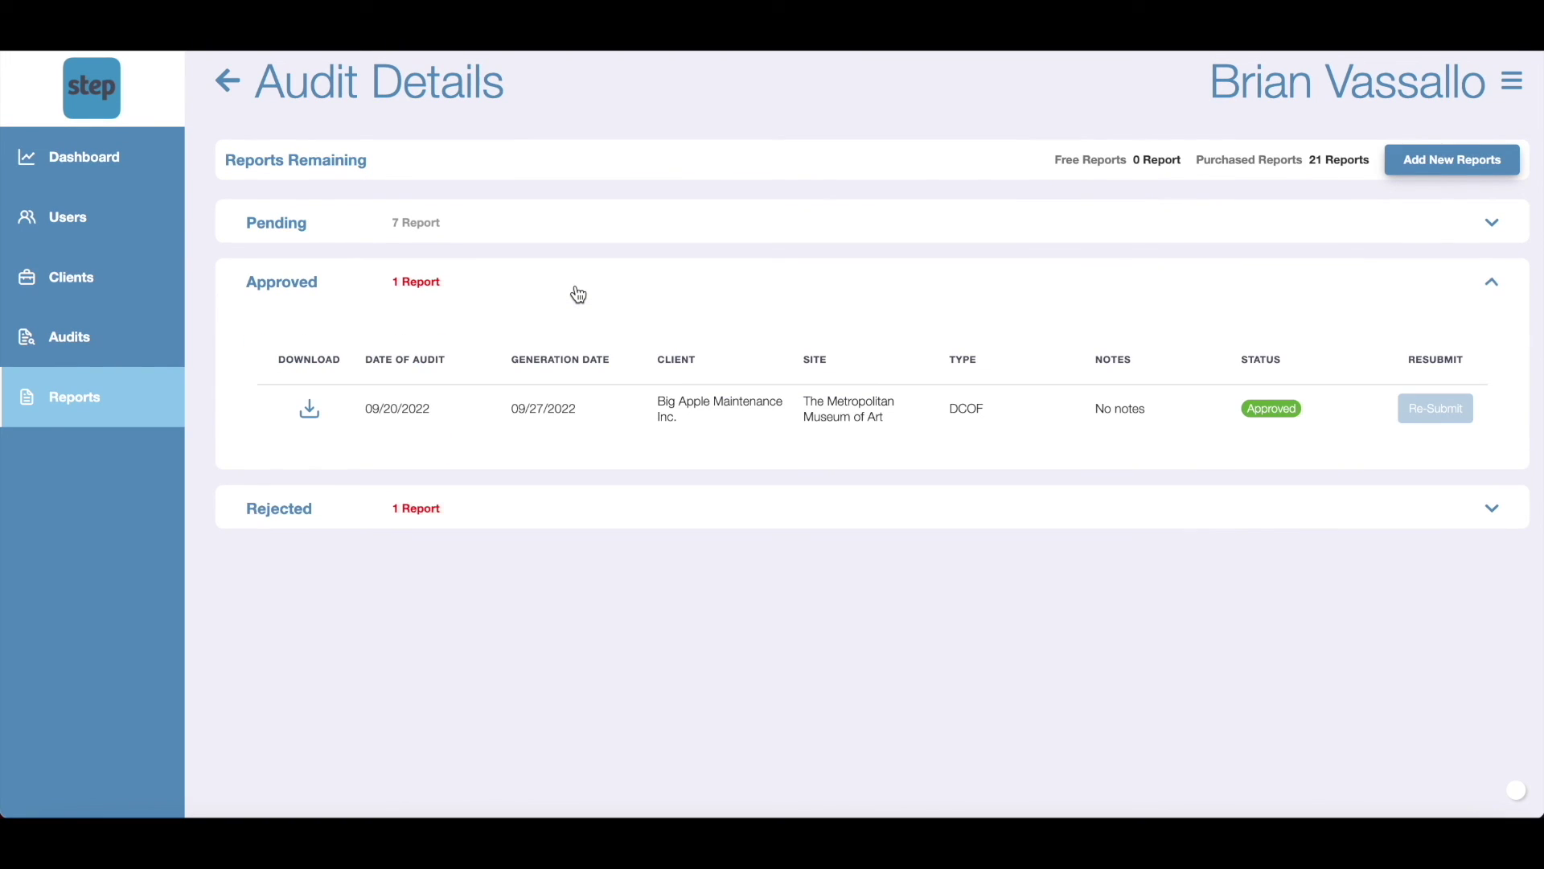
left_click(309, 410)
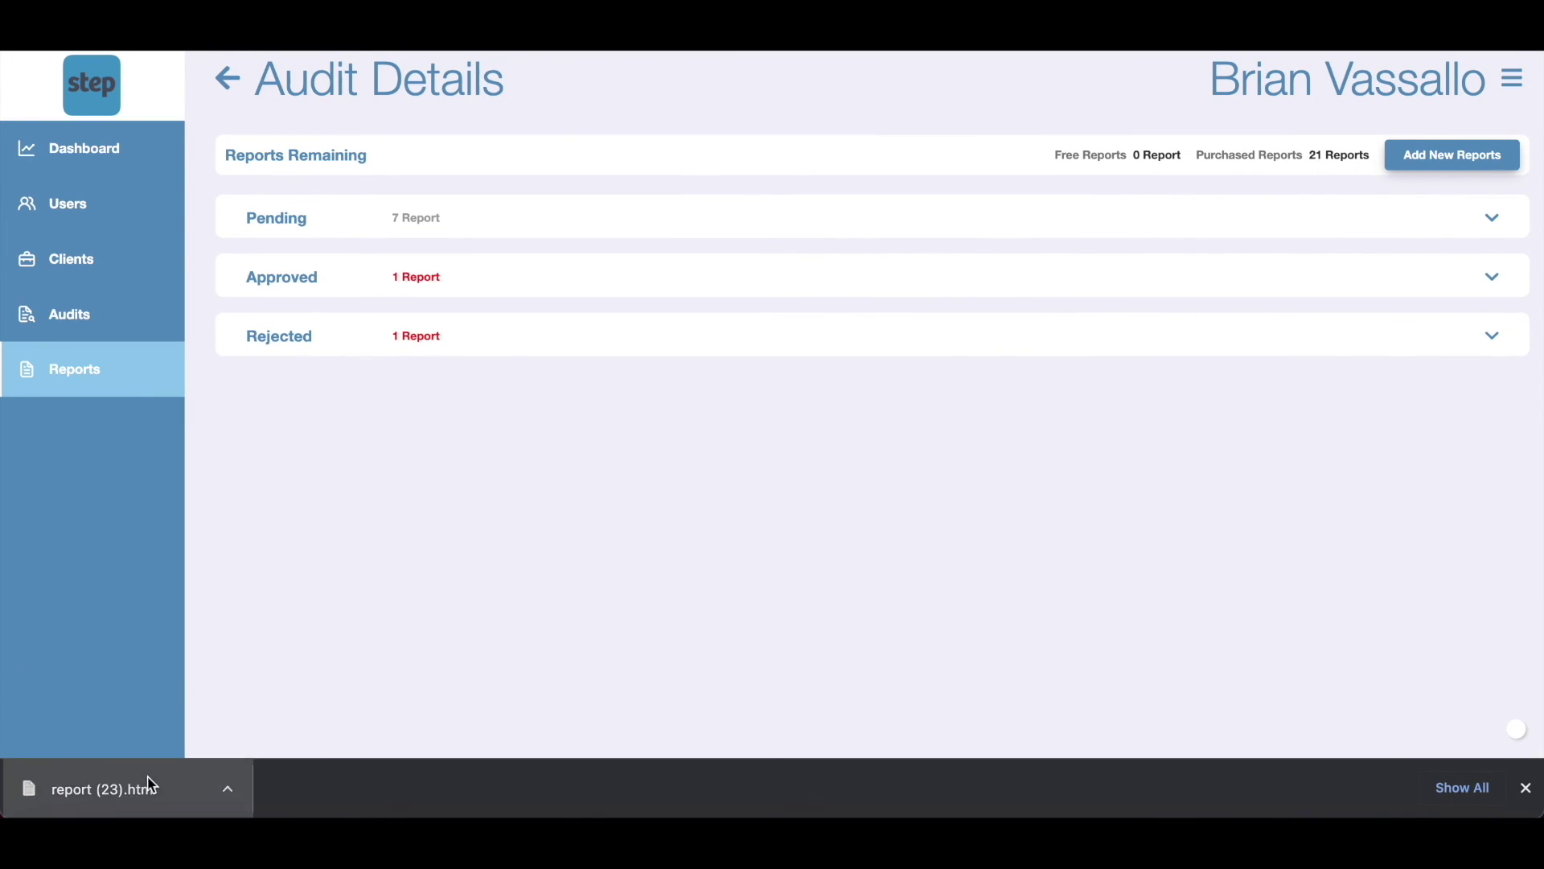